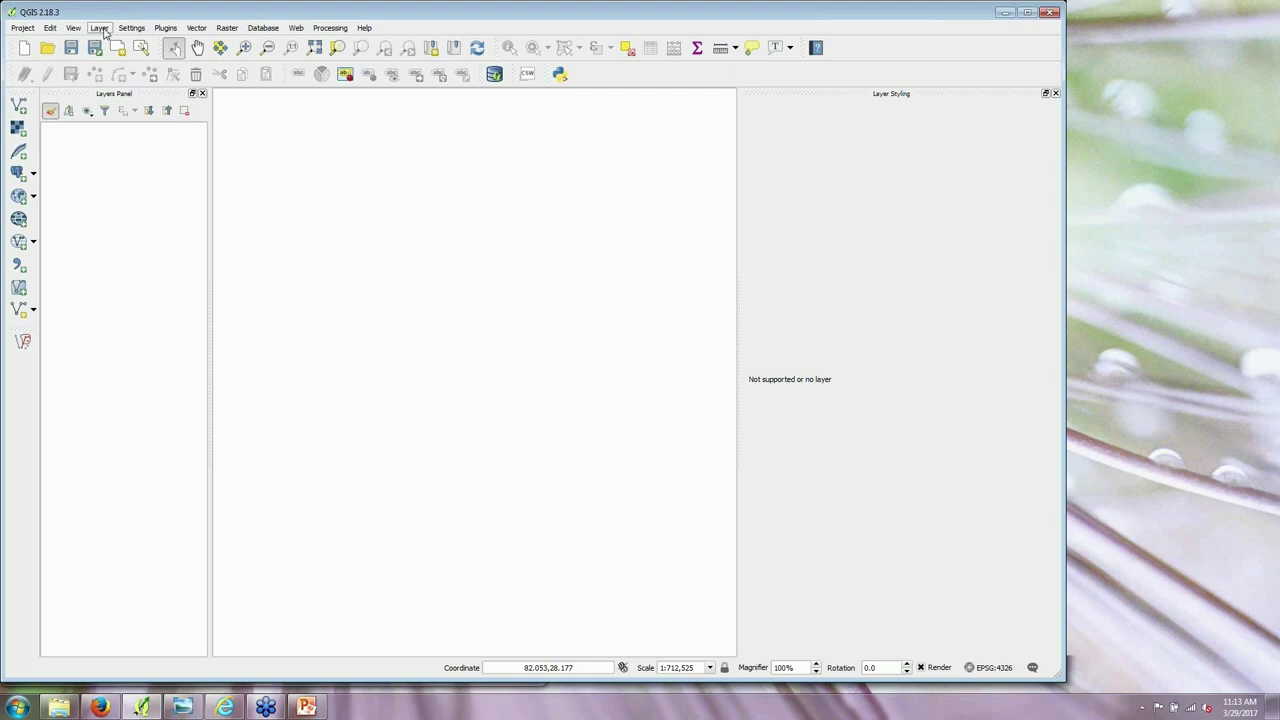
{"action": "left_click", "coordinate": [101, 28]}
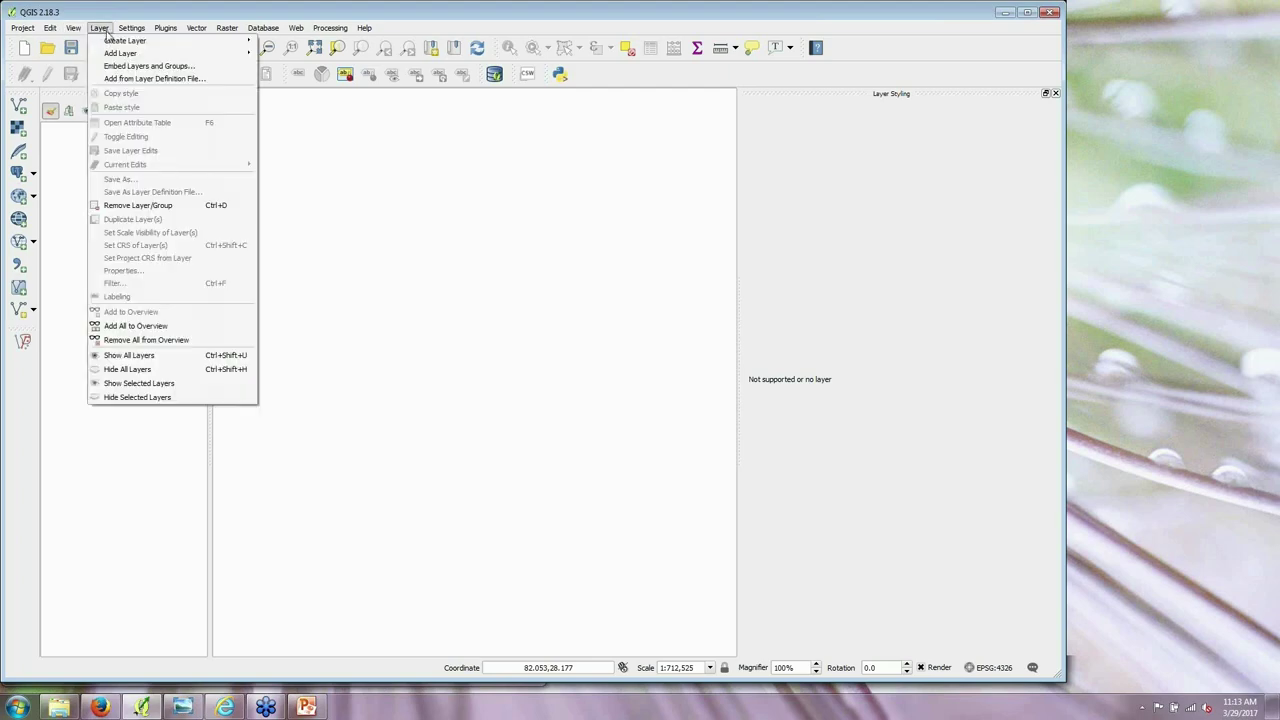
{"action": "mouse_move", "coordinate": [133, 56]}
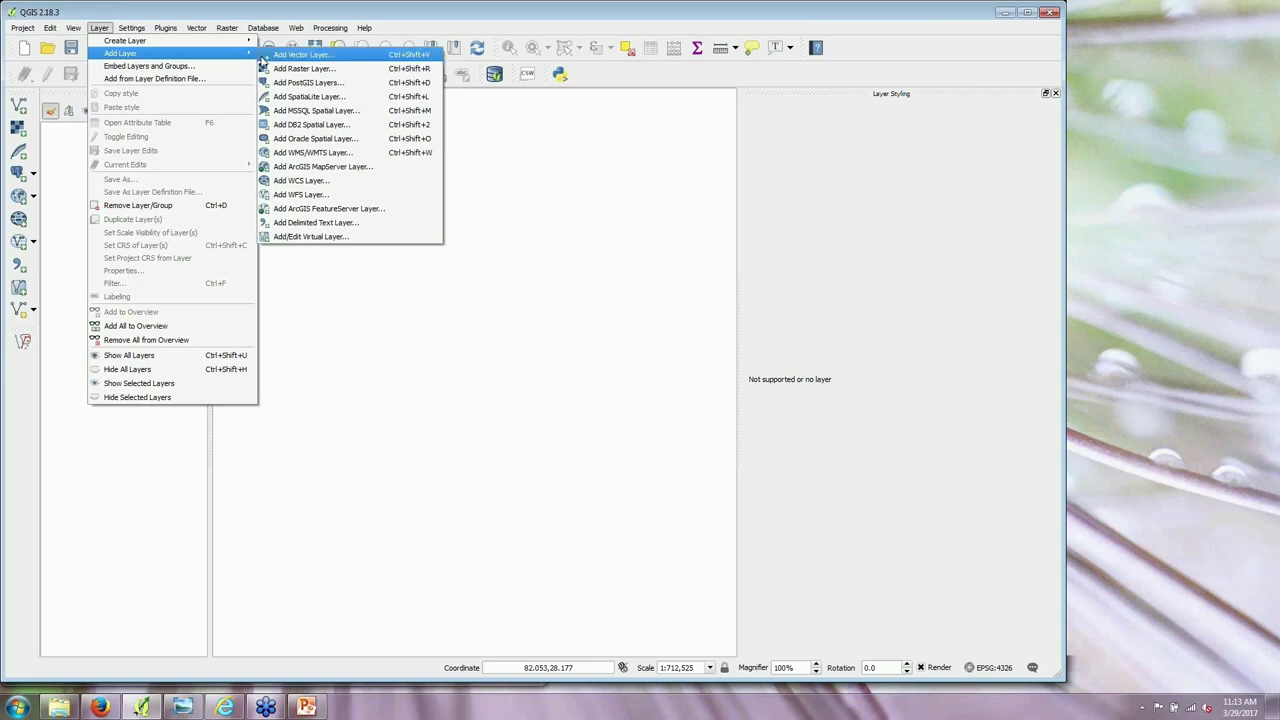
{"action": "left_click", "coordinate": [305, 96]}
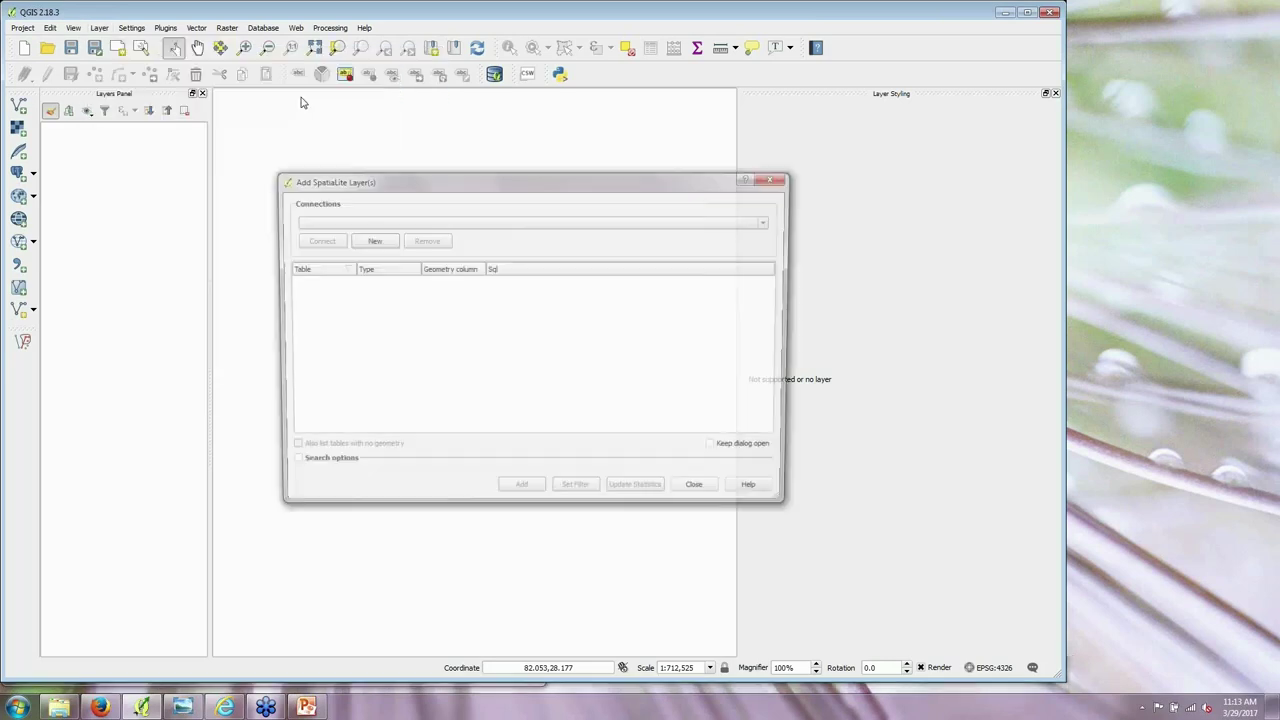
{"action": "left_click", "coordinate": [716, 491]}
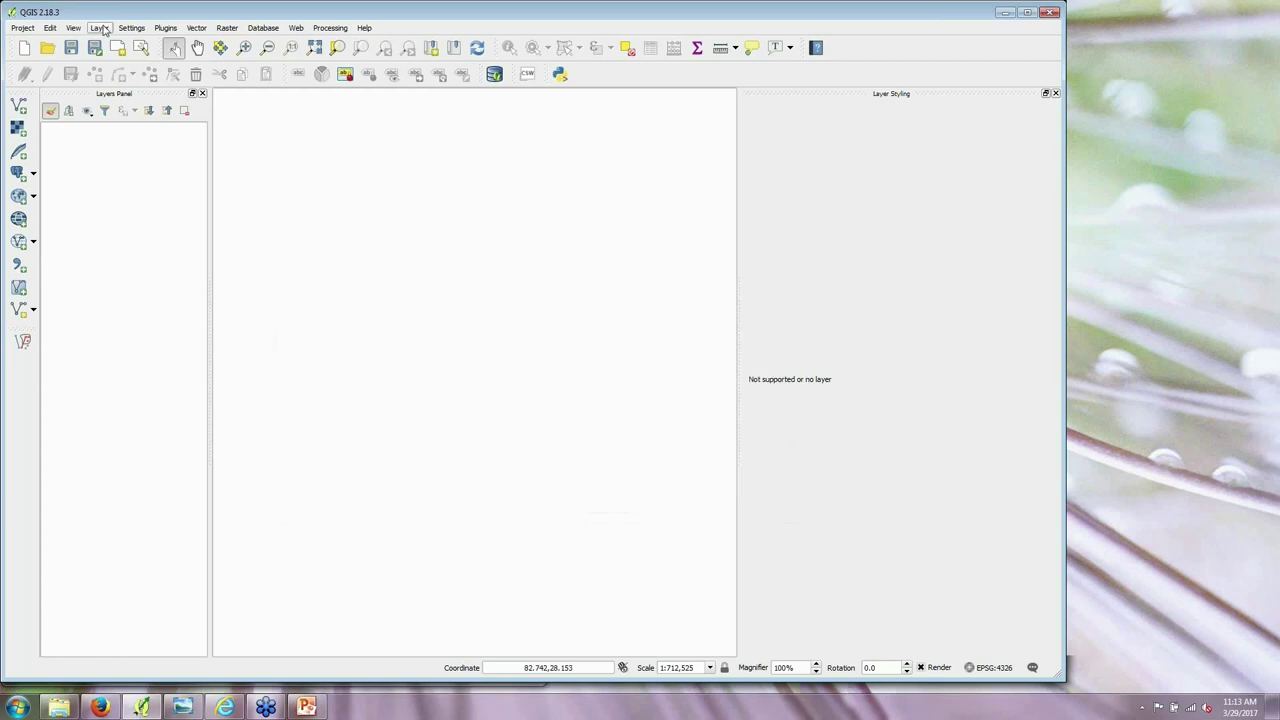
Step: Start a delimited text layer from India_IND_2014_WHO_PM25.csv in the ARSET Week 3 folder
{"action": "left_click", "coordinate": [100, 30]}
{"action": "mouse_move", "coordinate": [137, 58]}
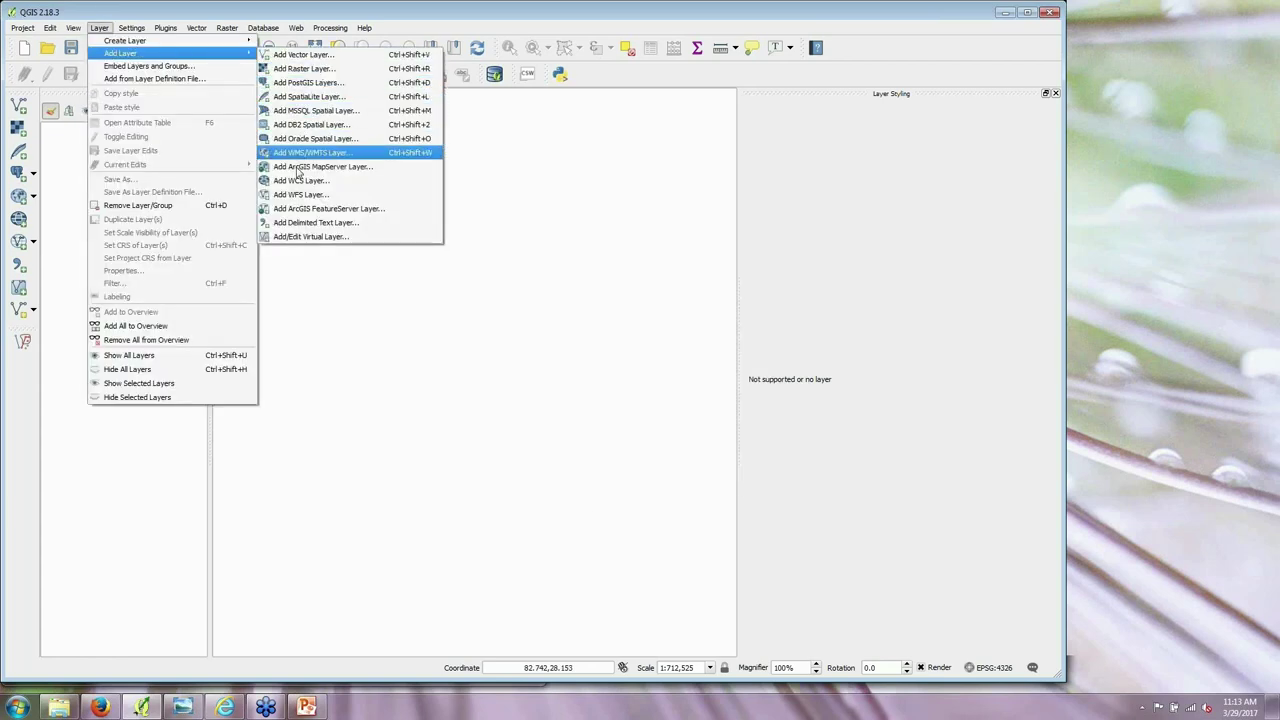
{"action": "left_click", "coordinate": [362, 228]}
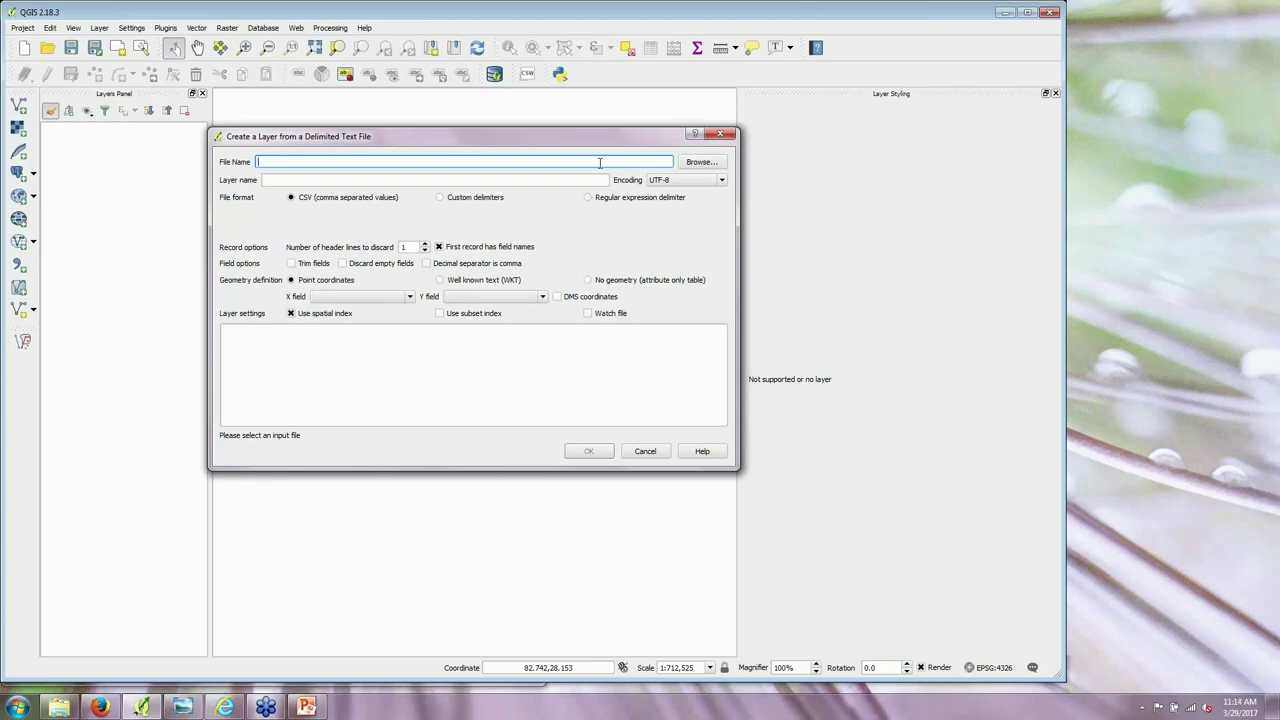
{"action": "left_click", "coordinate": [698, 163]}
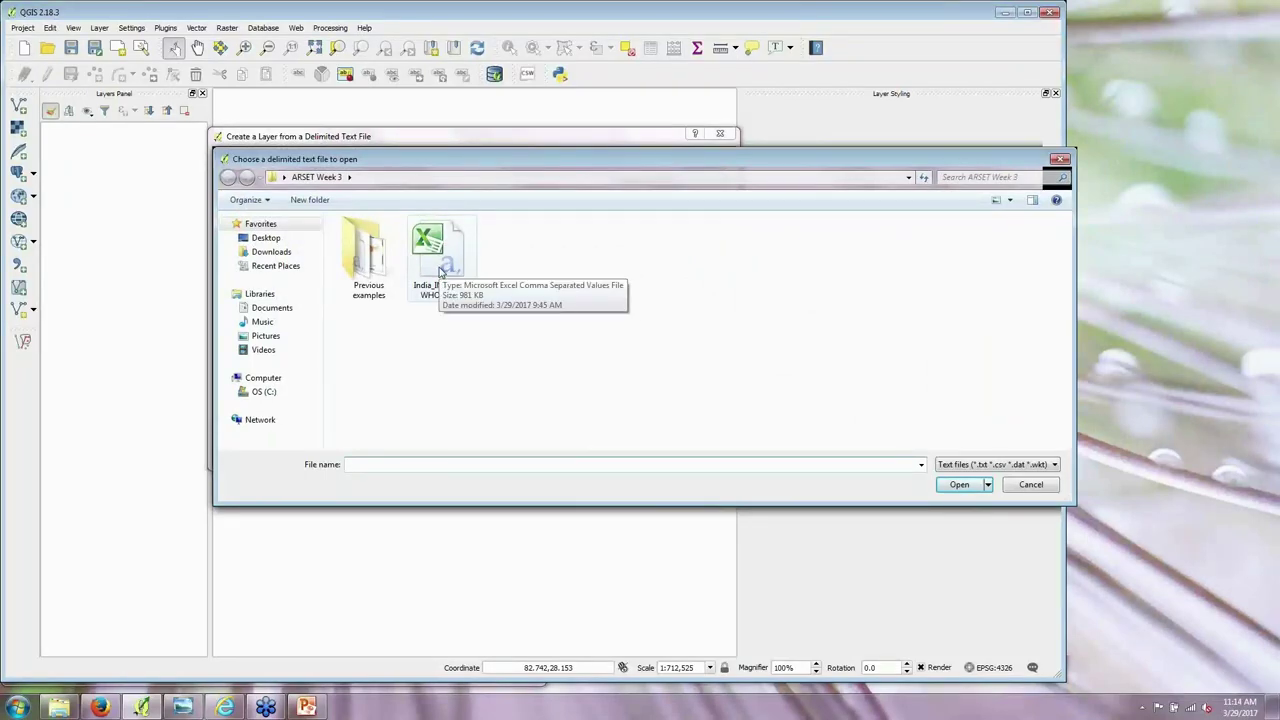
{"action": "double_click", "coordinate": [440, 271]}
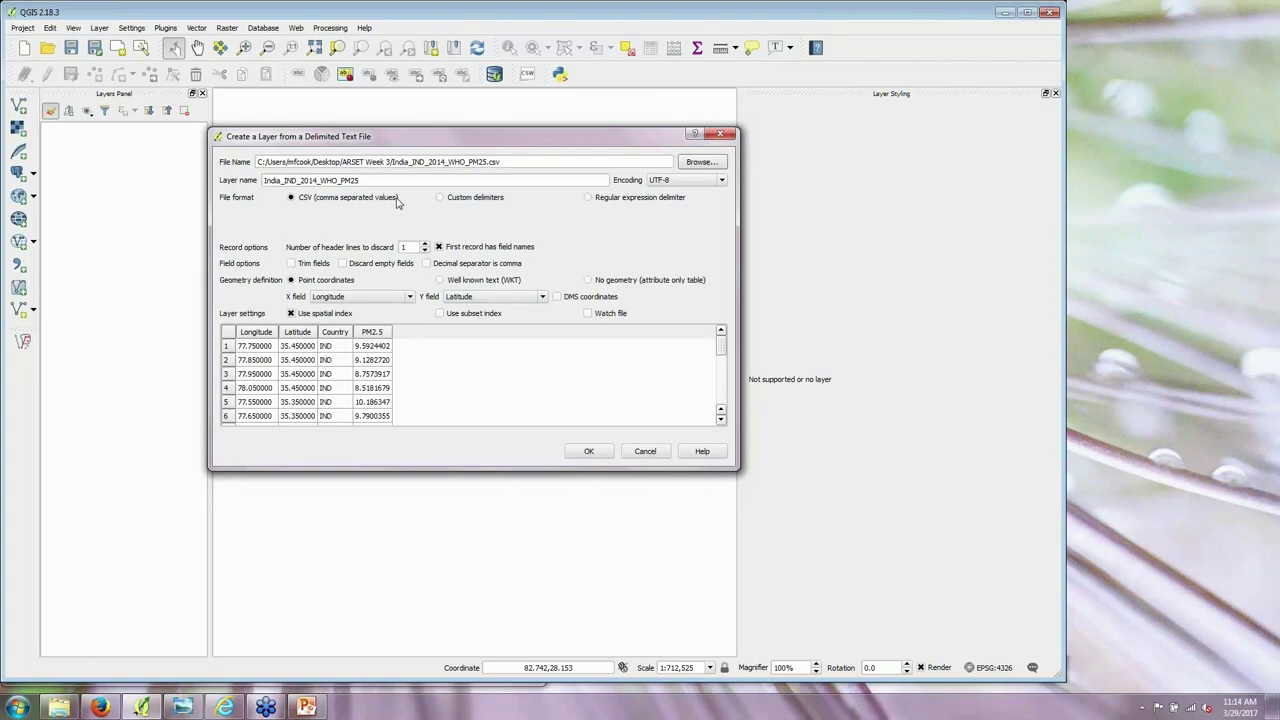
{"action": "left_click", "coordinate": [379, 180]}
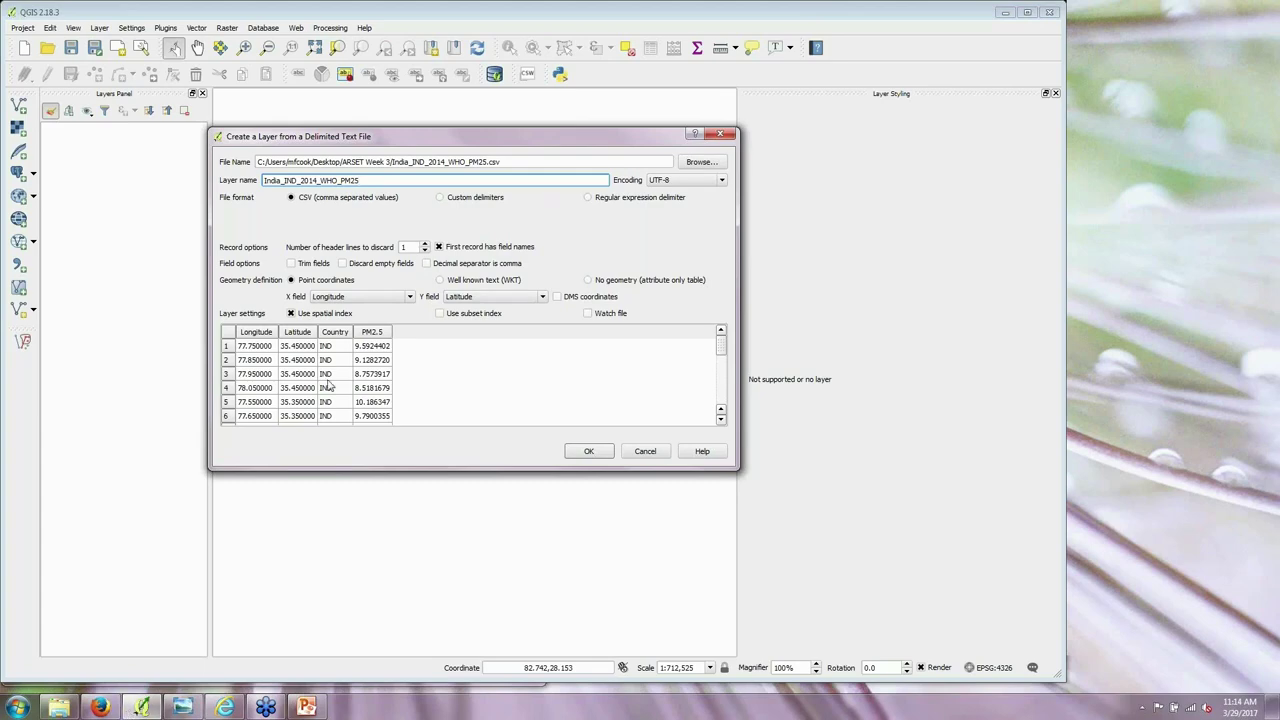
Step: Open India_IND_2014_WHO_PM25.csv from the ARSET Week 3 folder in Excel and examine its header rows and columns
{"action": "left_click", "coordinate": [60, 708]}
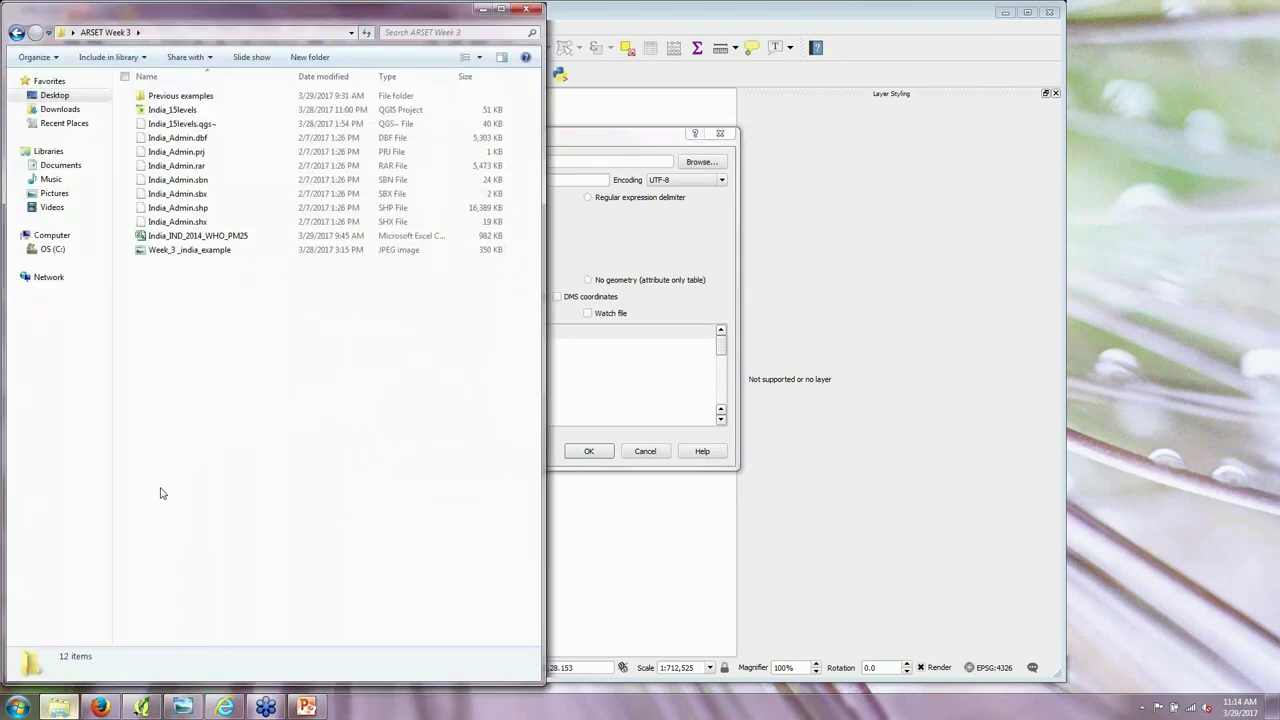
{"action": "left_click", "coordinate": [215, 240]}
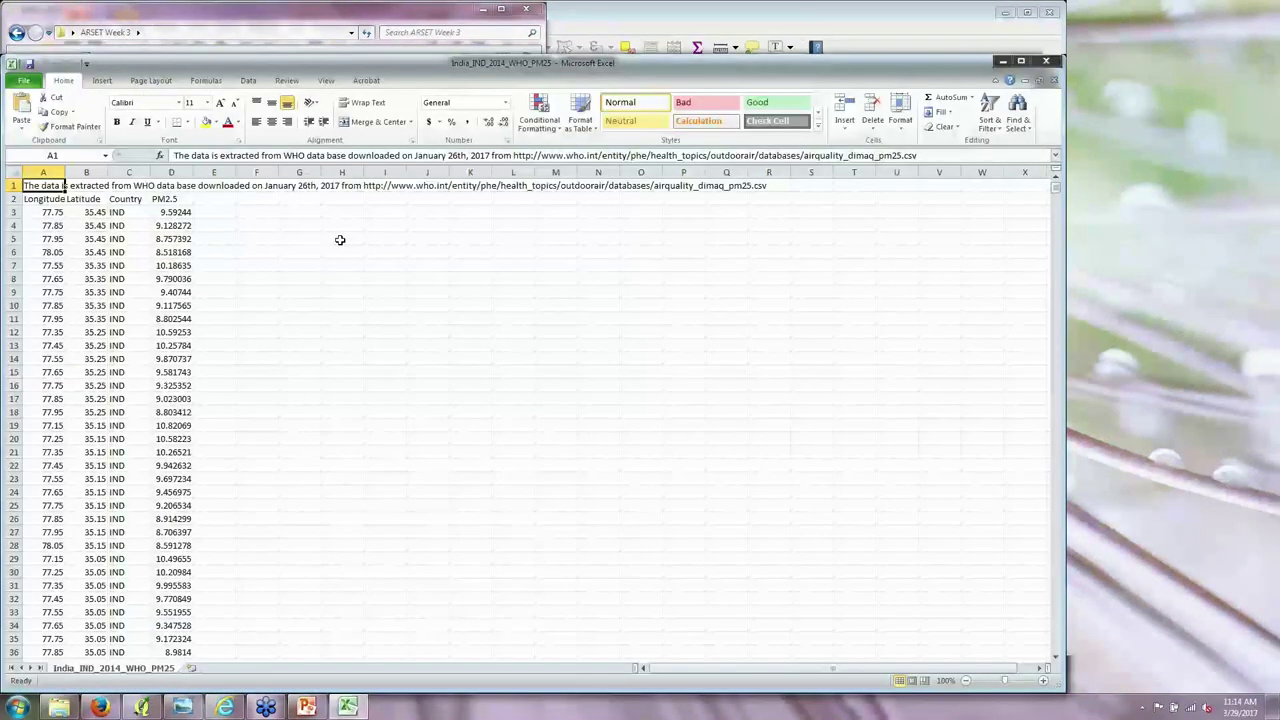
{"action": "left_click_drag", "start_coordinate": [560, 58], "coordinate": [578, 15]}
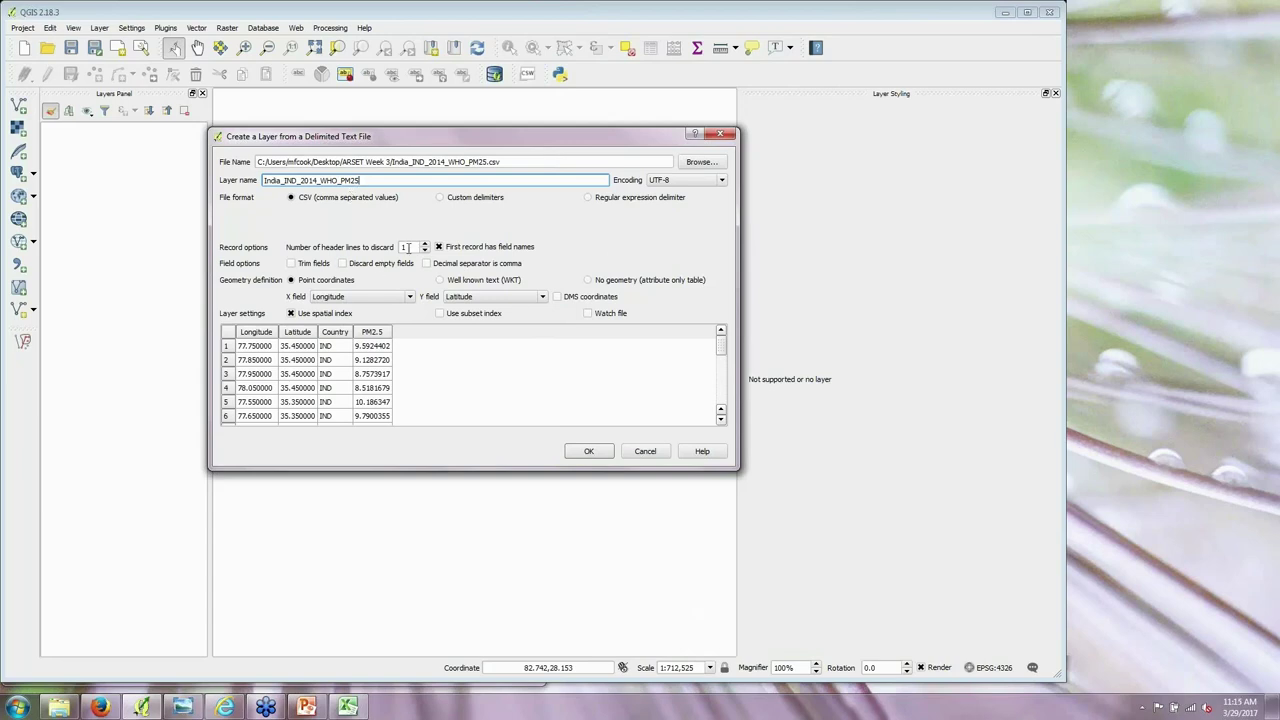
Step: Have the import discard 1 header line, read field names from the first record, and use Longitude as the X field
{"action": "left_click", "coordinate": [400, 247]}
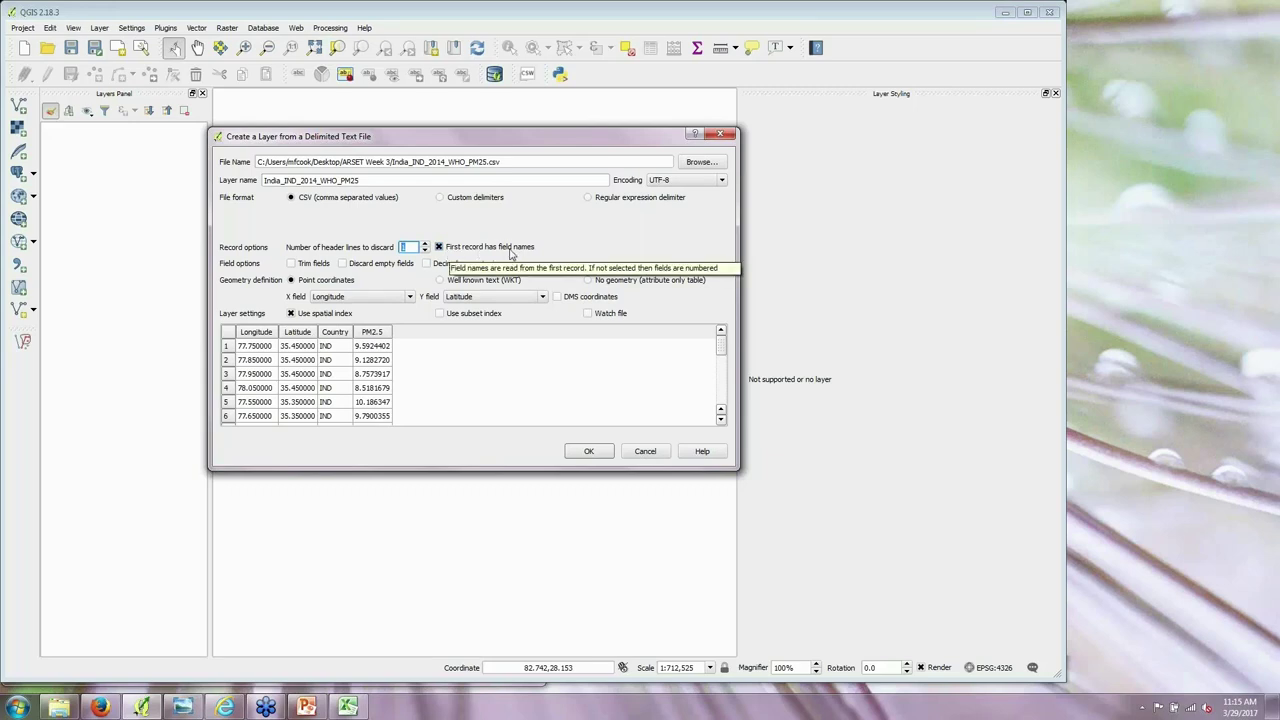
{"action": "left_click", "coordinate": [439, 247]}
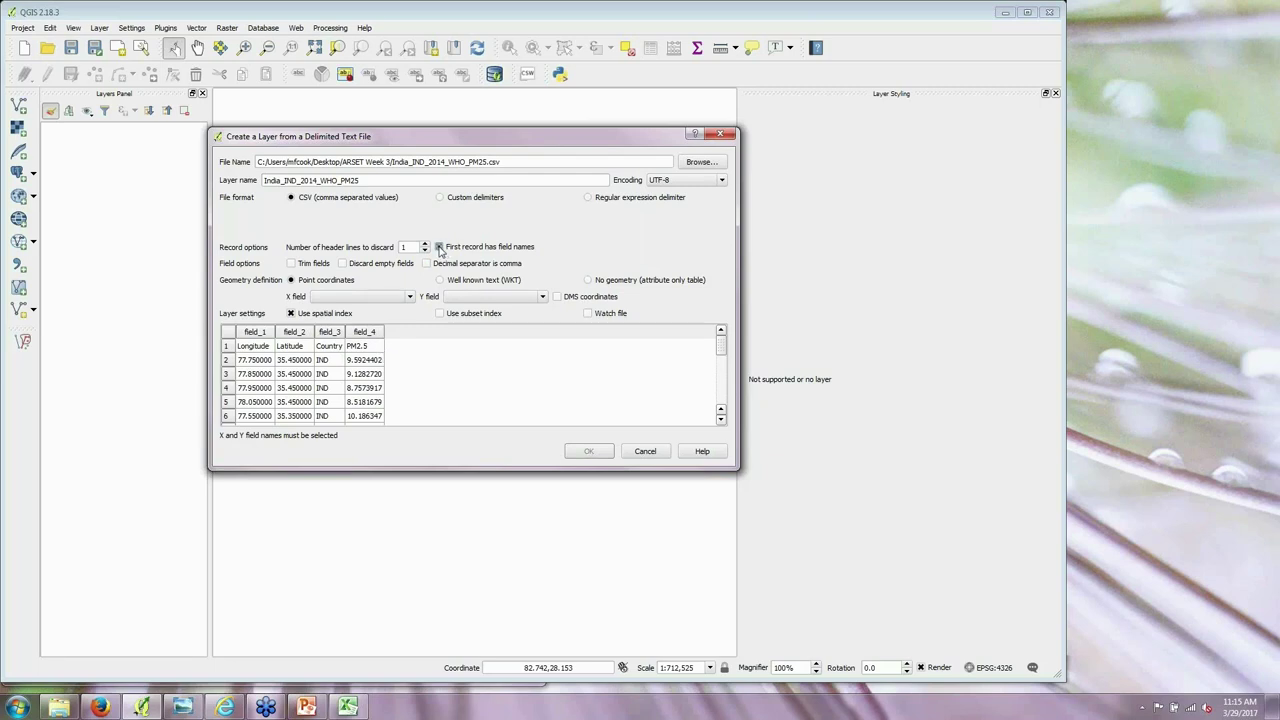
{"action": "left_click", "coordinate": [439, 247]}
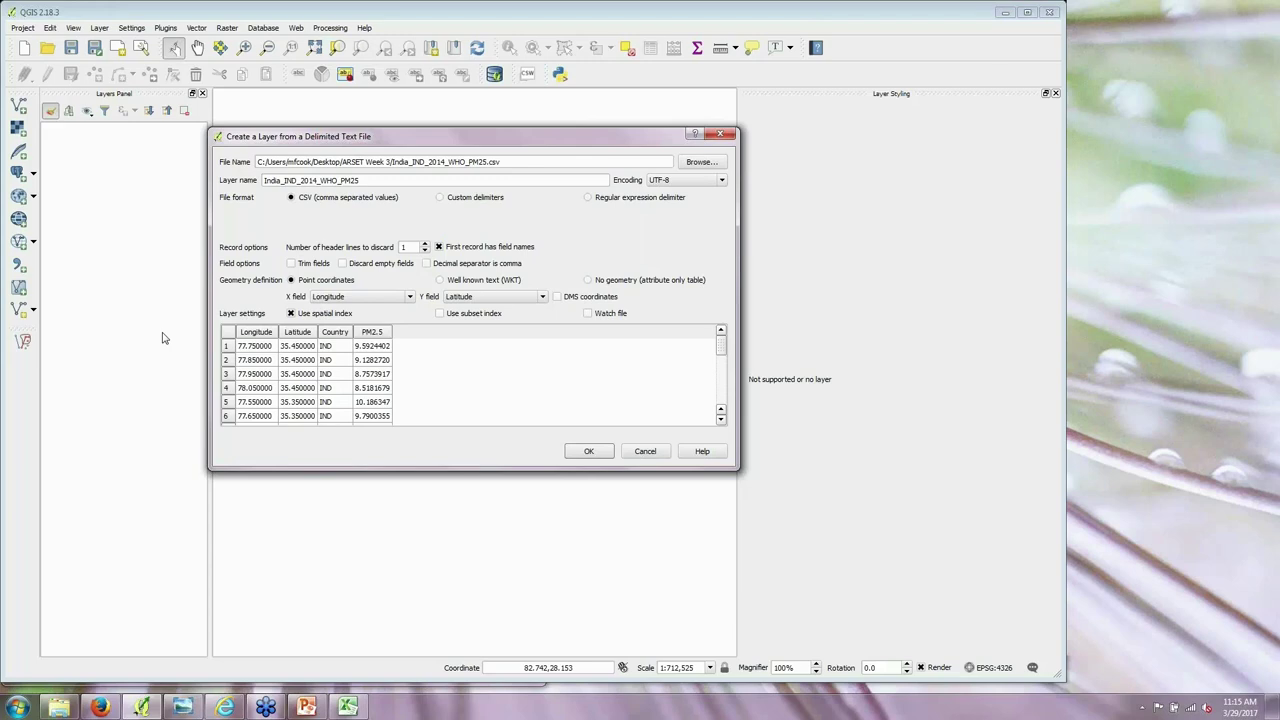
{"action": "left_click", "coordinate": [409, 297]}
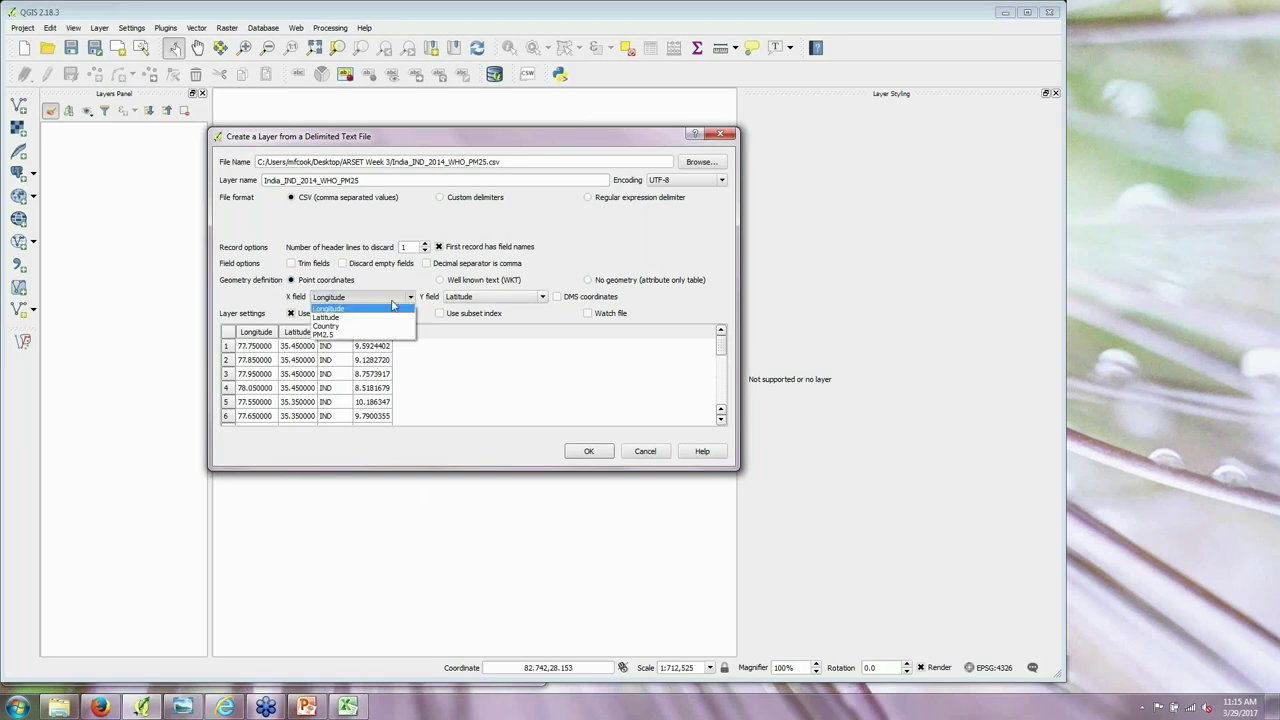
{"action": "left_click", "coordinate": [340, 308]}
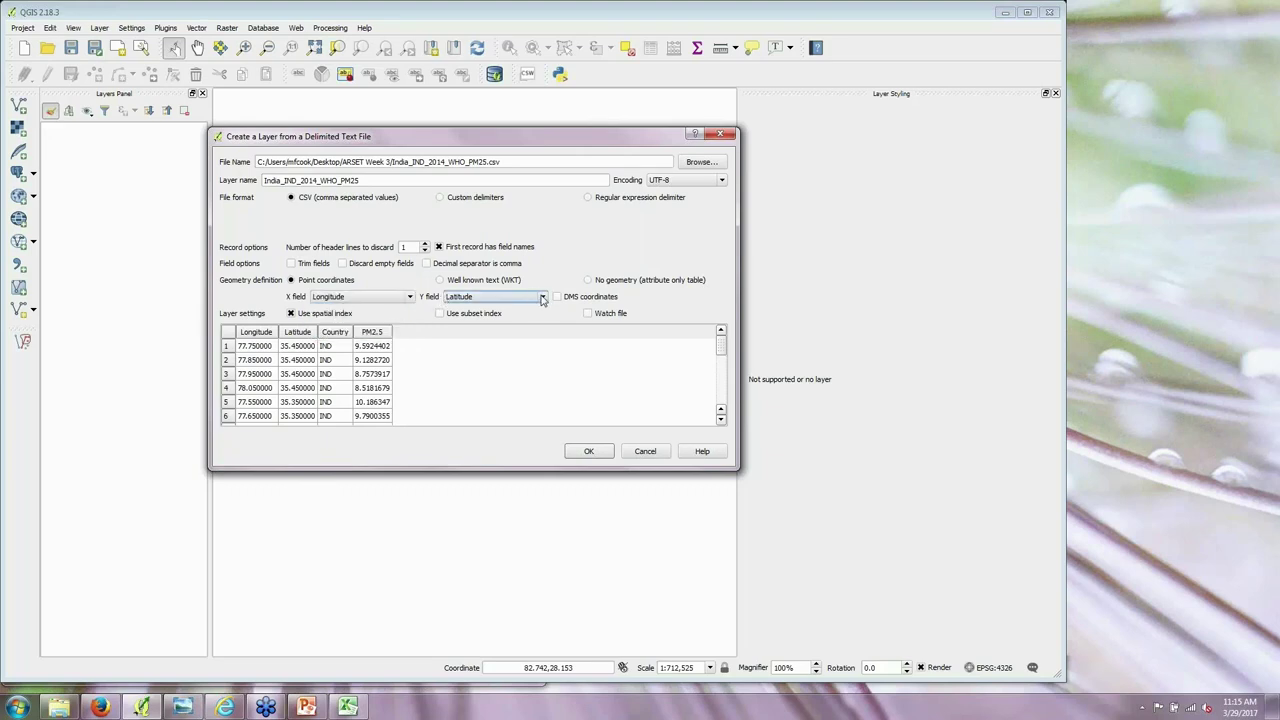
Step: Create the point layer from the CSV with the WGS 84 (EPSG:4326) coordinate reference system
{"action": "left_click", "coordinate": [590, 451]}
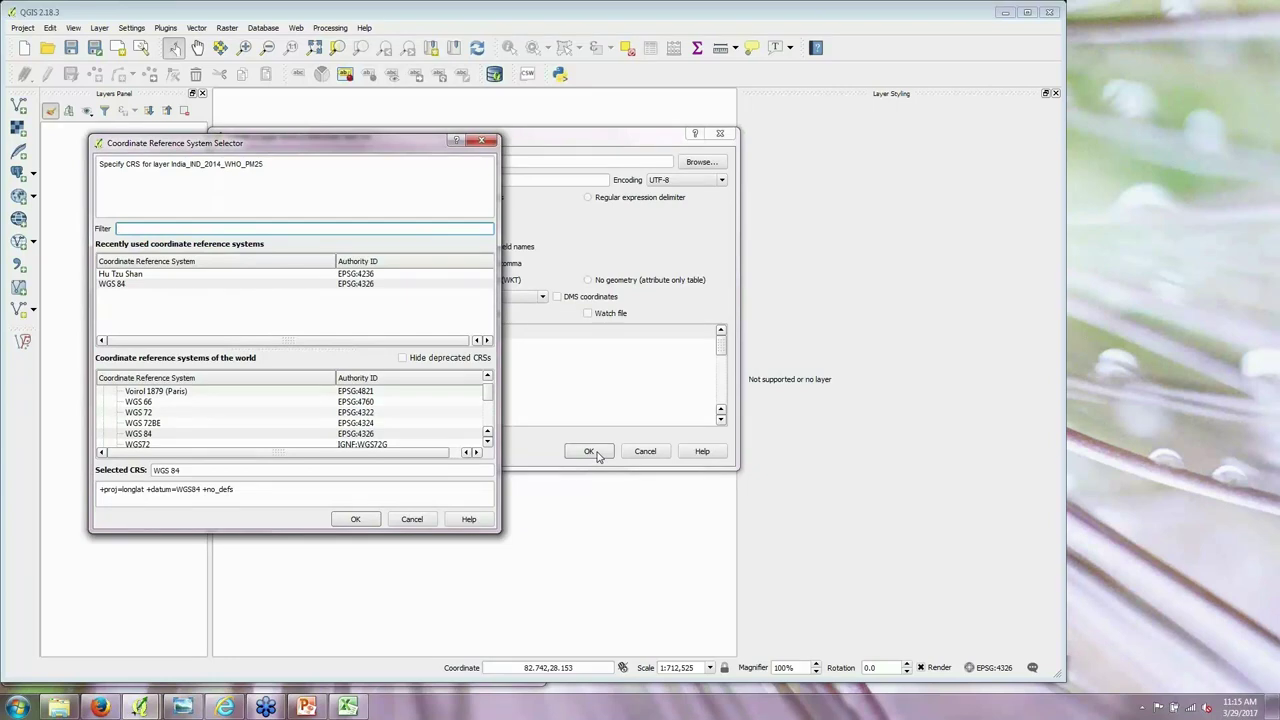
{"action": "left_click", "coordinate": [115, 288]}
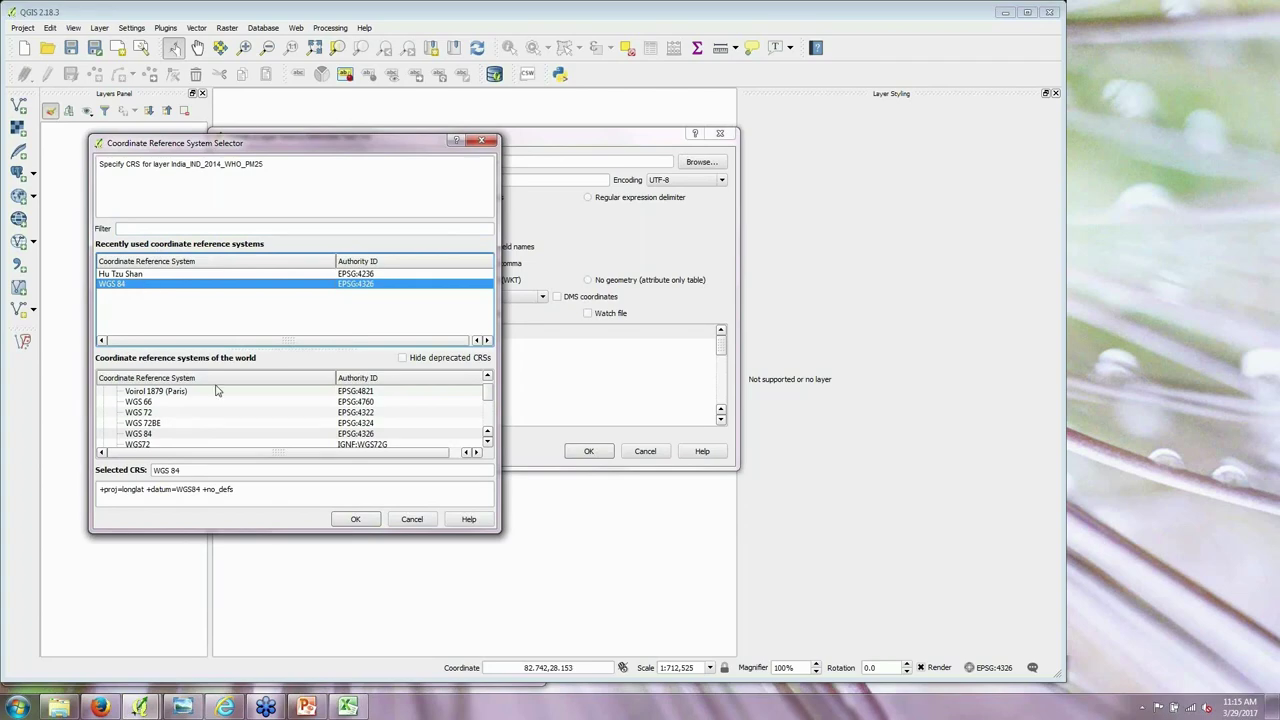
{"action": "left_click", "coordinate": [358, 520]}
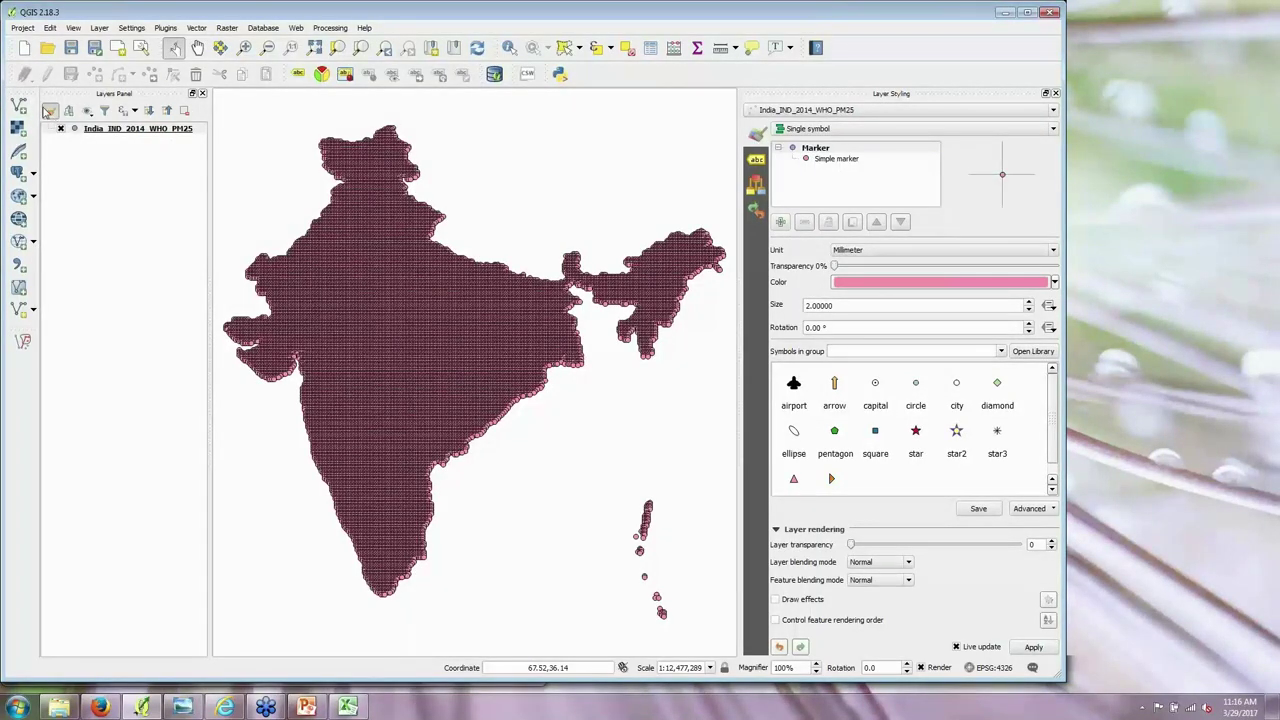
Step: Set the symbology of the India_IND_2014_WHO_PM25 layer to Graduated, keeping the layer styling settings shown
{"action": "left_click", "coordinate": [50, 112]}
{"action": "left_click", "coordinate": [50, 112]}
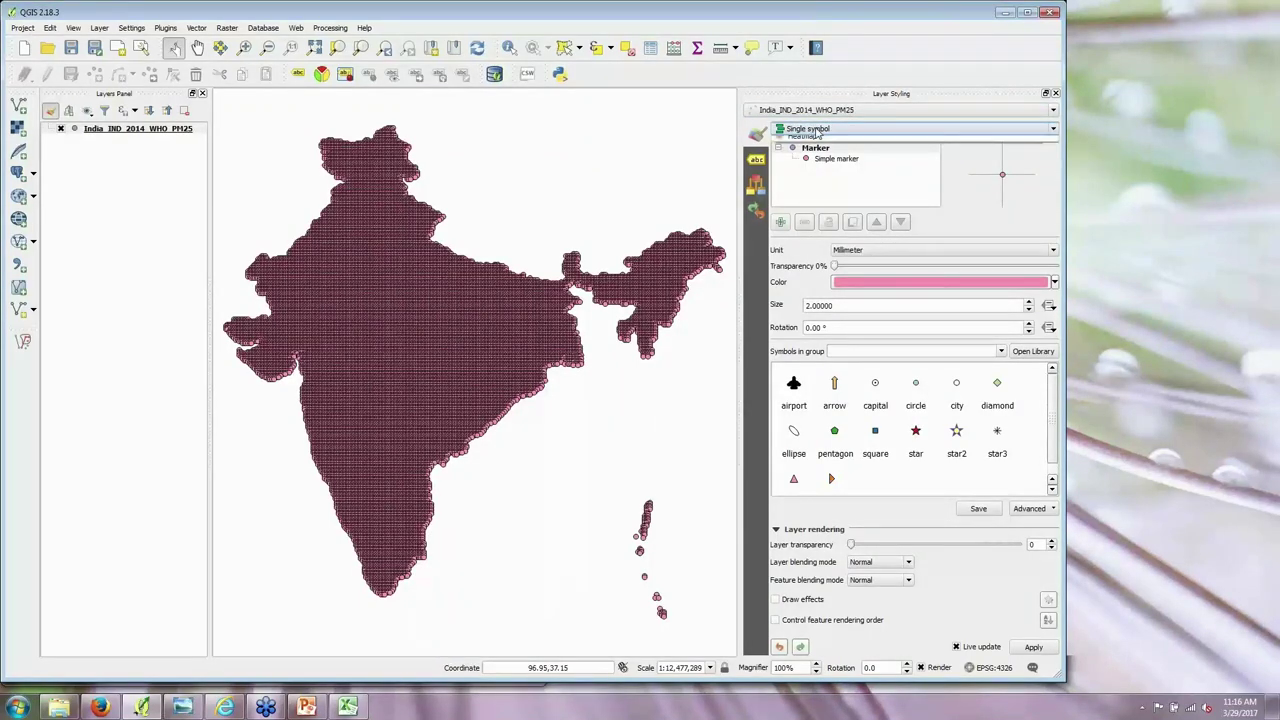
{"action": "left_click", "coordinate": [816, 130]}
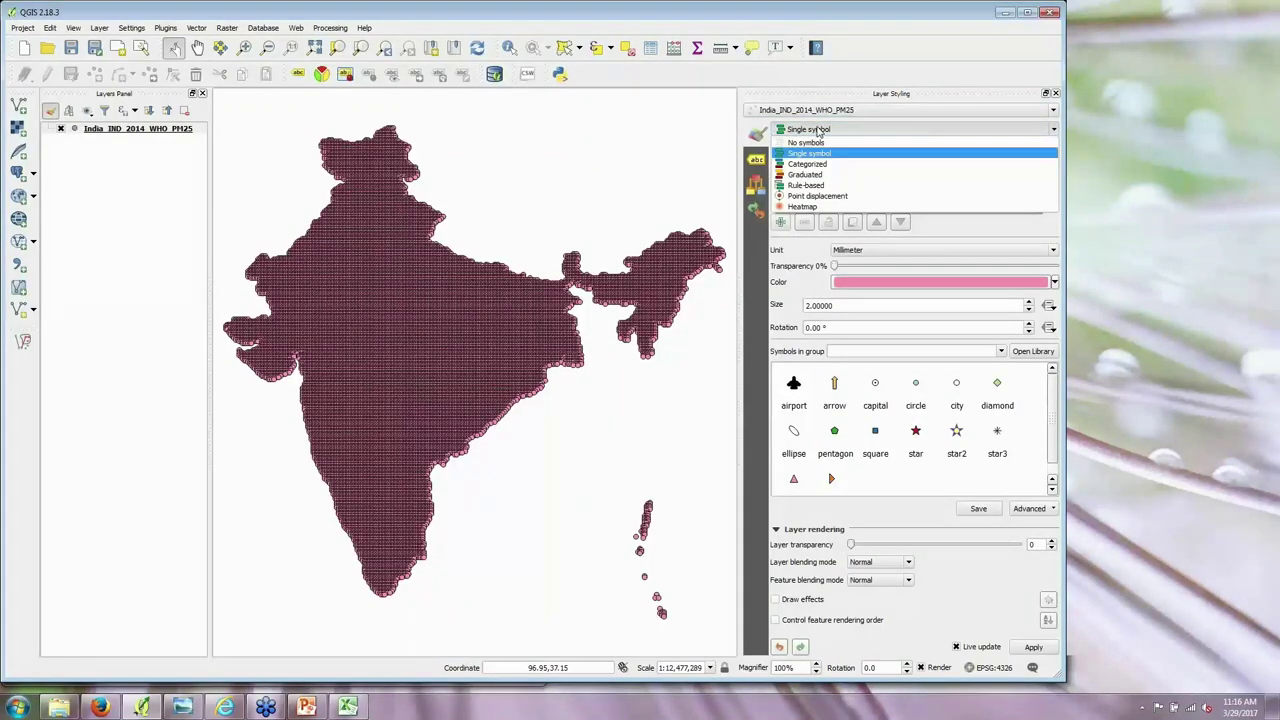
{"action": "left_click", "coordinate": [806, 175]}
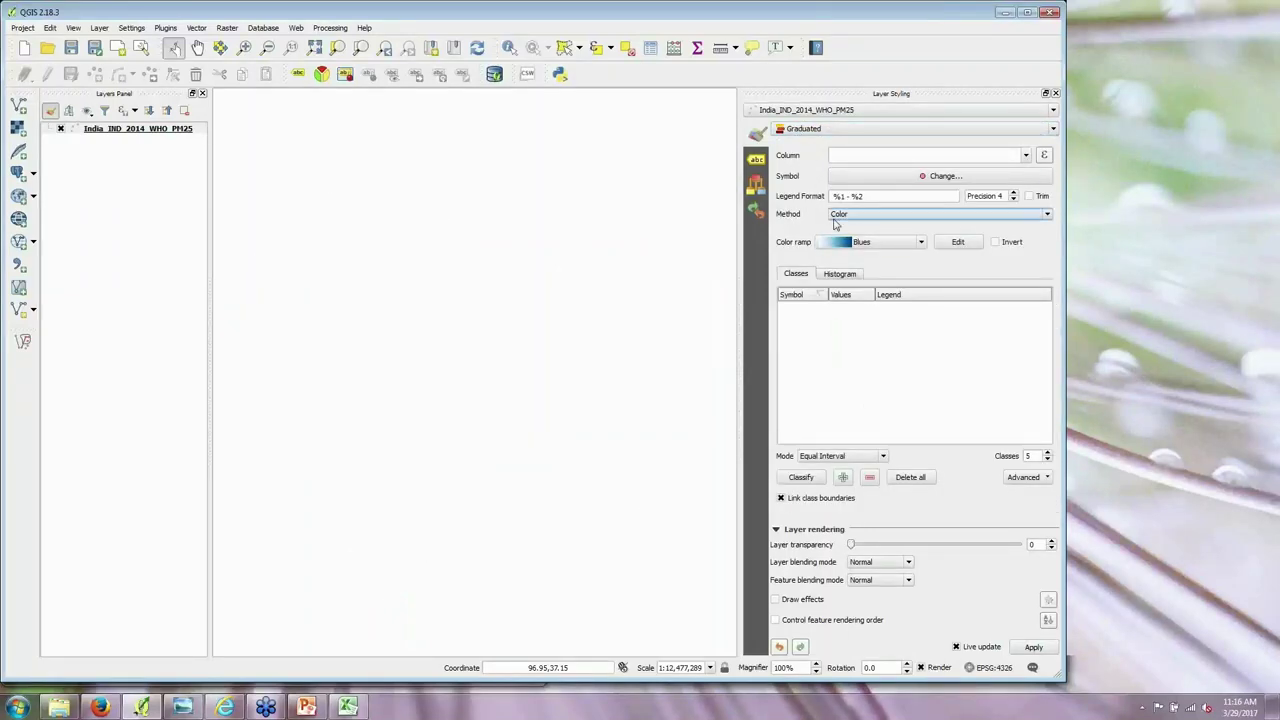
Step: Set the graduated style's color ramp to Oranges and its classification mode to Equal Interval
{"action": "left_click", "coordinate": [921, 248]}
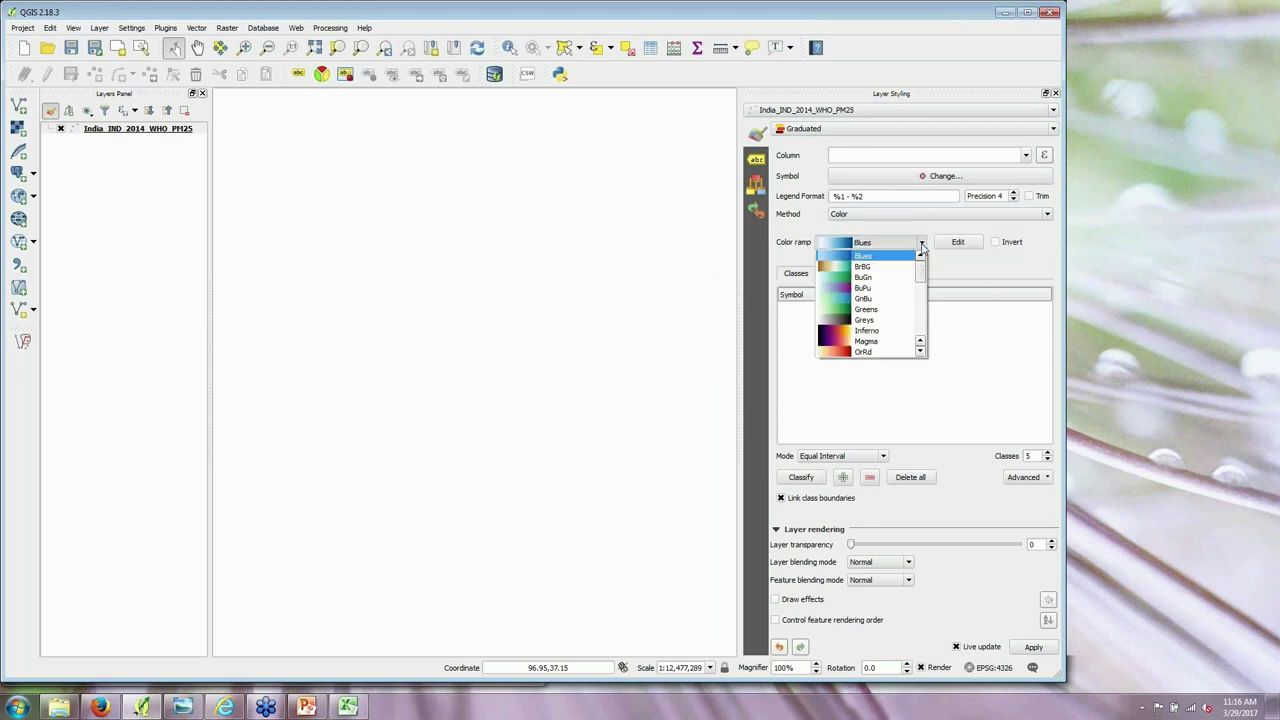
{"action": "scroll", "coordinate": [907, 355], "scroll_direction": "down", "scroll_amount": 1}
{"action": "left_click", "coordinate": [900, 352]}
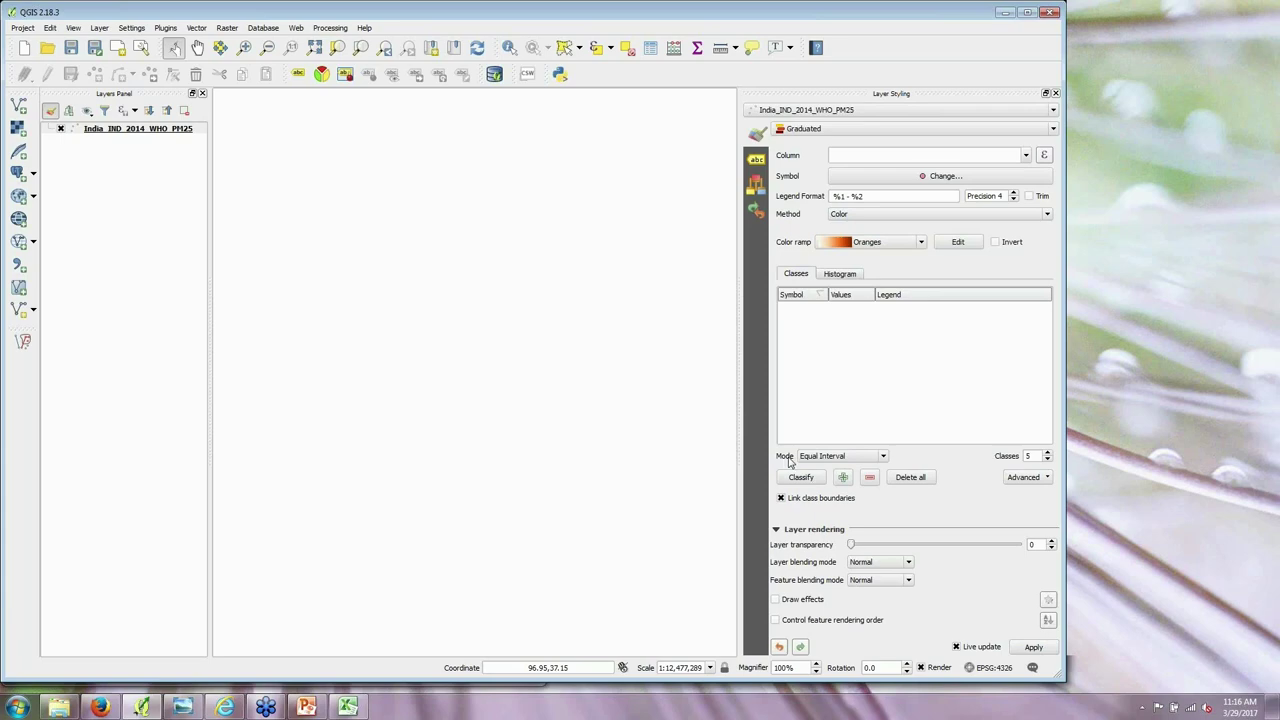
{"action": "left_click", "coordinate": [884, 457]}
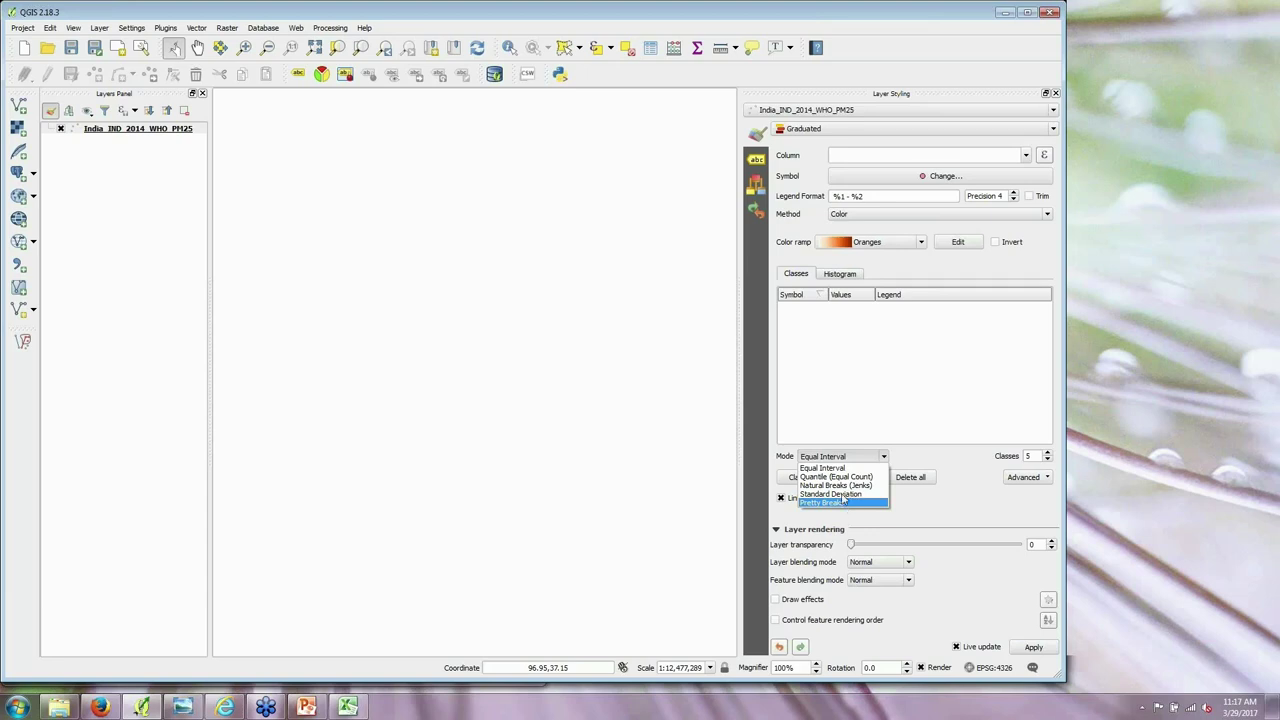
{"action": "left_click", "coordinate": [846, 469]}
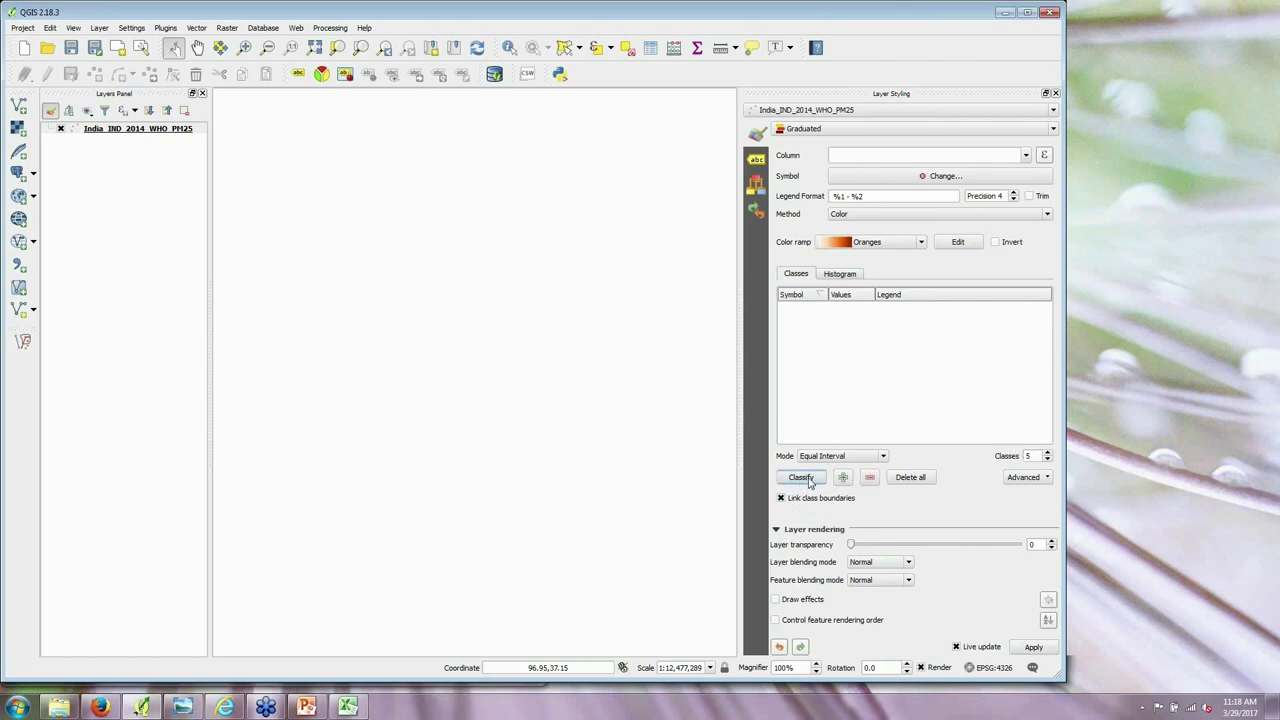
Step: Choose PM2.5 as the graduated column and classify the layer into 5 classes
{"action": "left_click", "coordinate": [806, 481]}
{"action": "left_click", "coordinate": [1026, 157]}
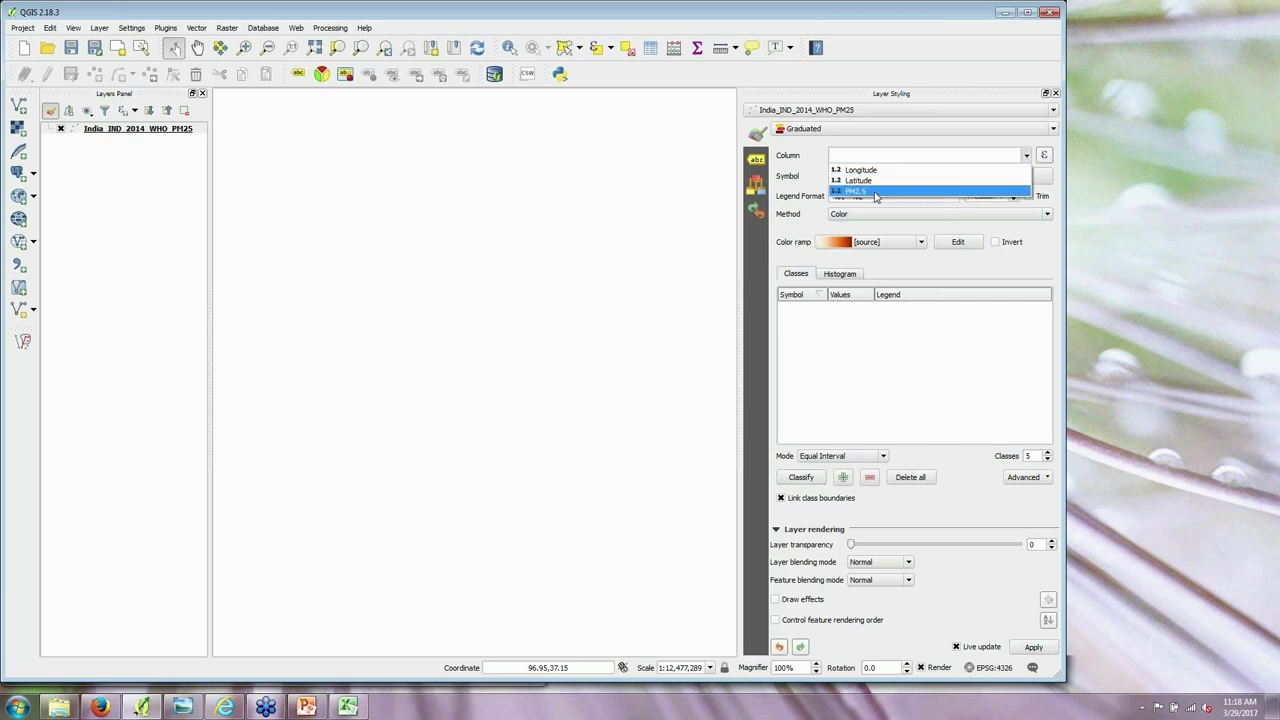
{"action": "left_click", "coordinate": [868, 192]}
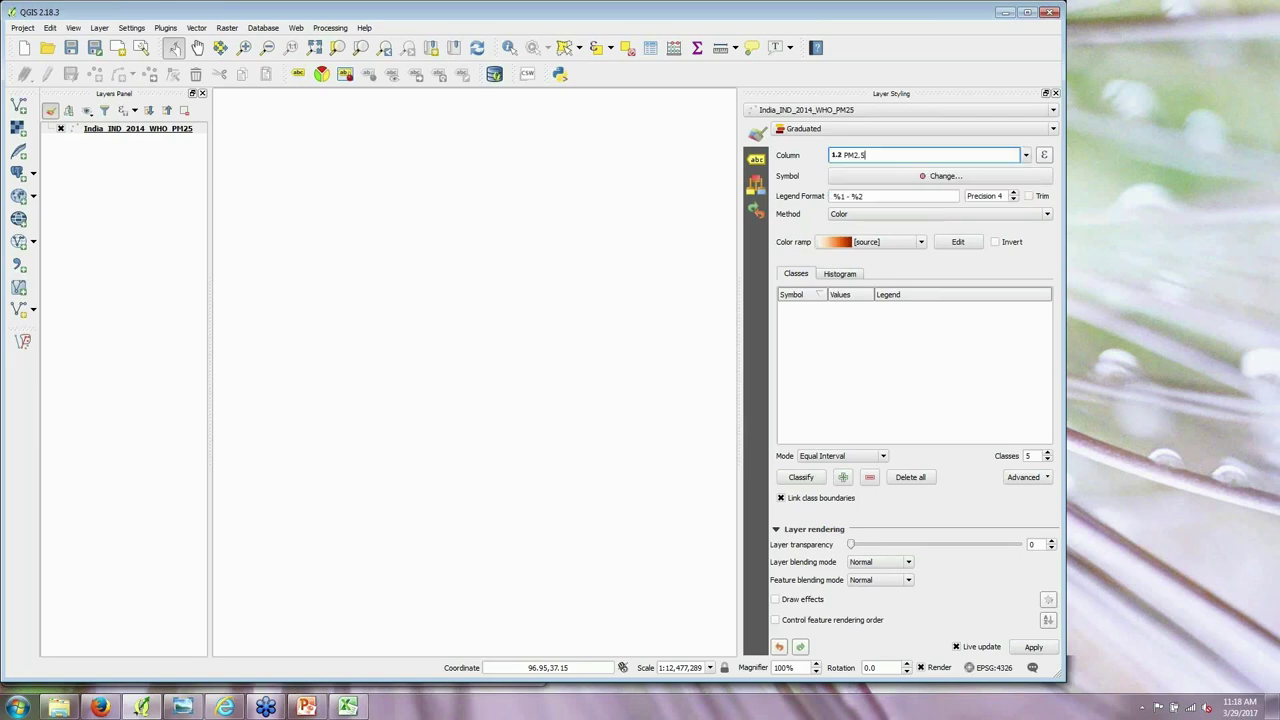
{"action": "left_click", "coordinate": [806, 481]}
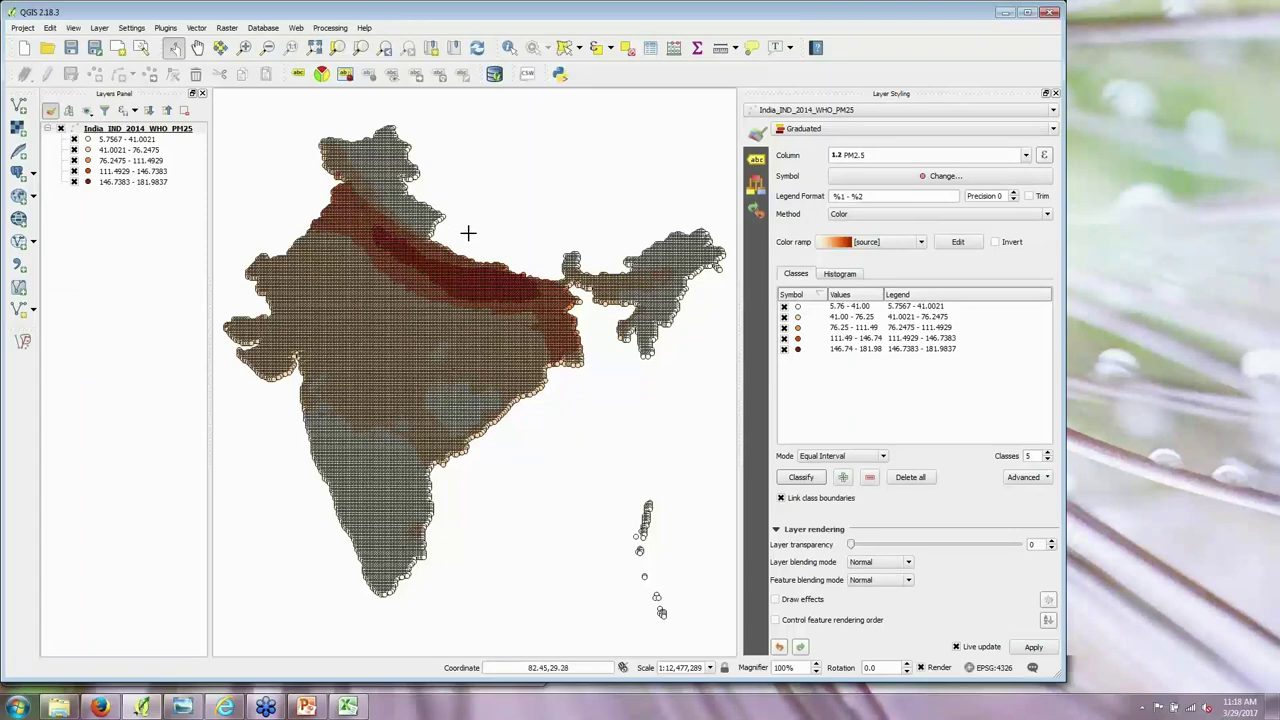
Step: Examine the classified PM2.5 points across northern India up close and at country scale
{"action": "left_click_drag", "start_coordinate": [466, 226], "coordinate": [523, 242]}
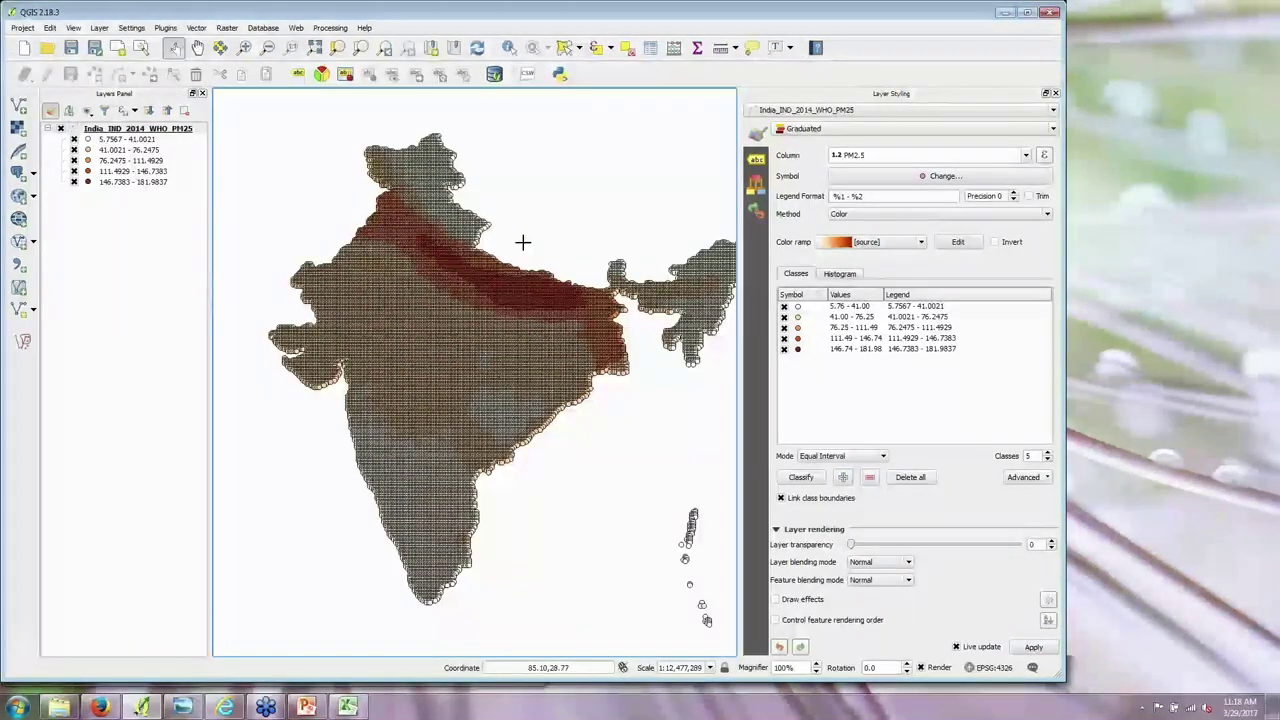
{"action": "scroll", "coordinate": [477, 241], "scroll_direction": "up", "scroll_amount": 3}
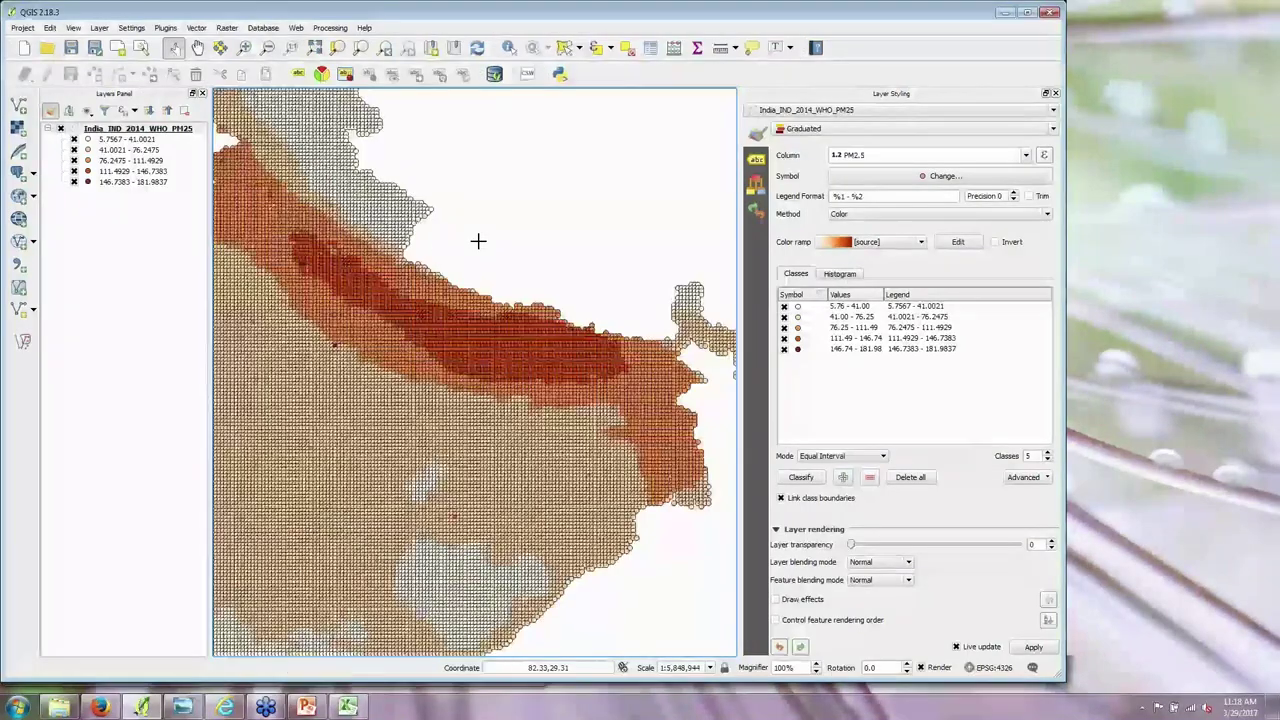
{"action": "scroll", "coordinate": [477, 241], "scroll_direction": "down", "scroll_amount": 3}
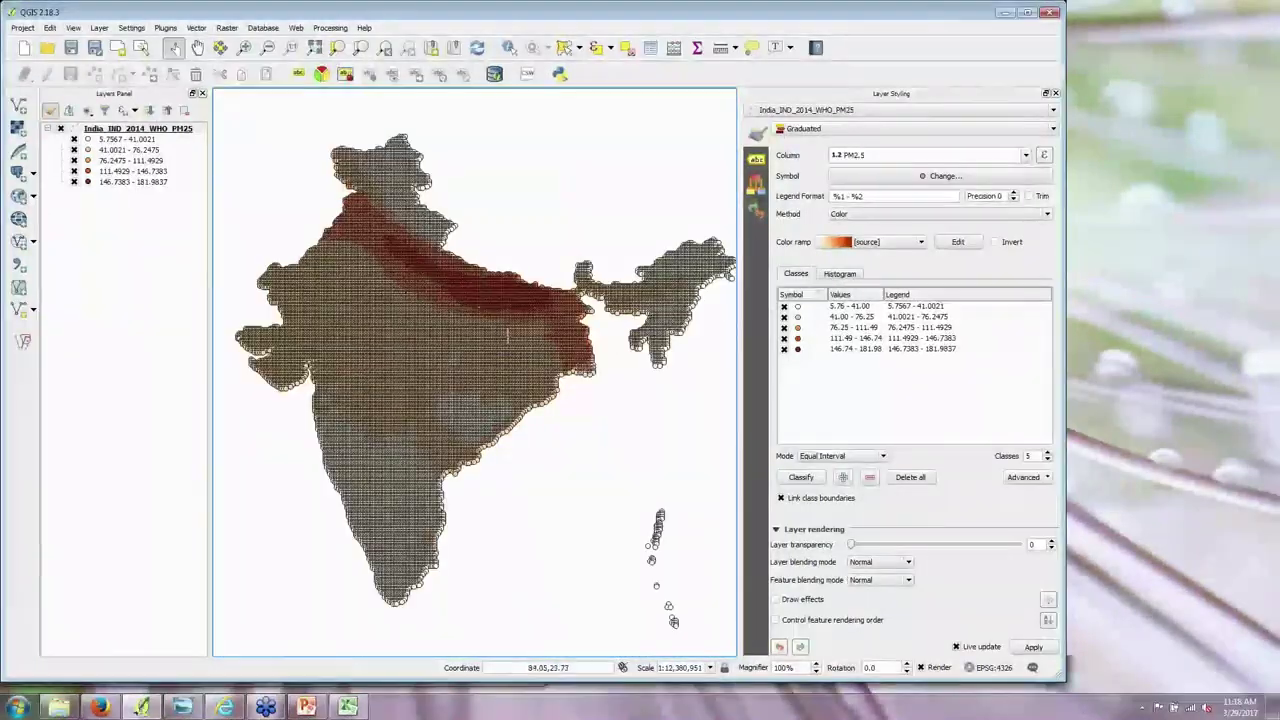
{"action": "scroll", "coordinate": [474, 288], "scroll_direction": "up", "scroll_amount": 4}
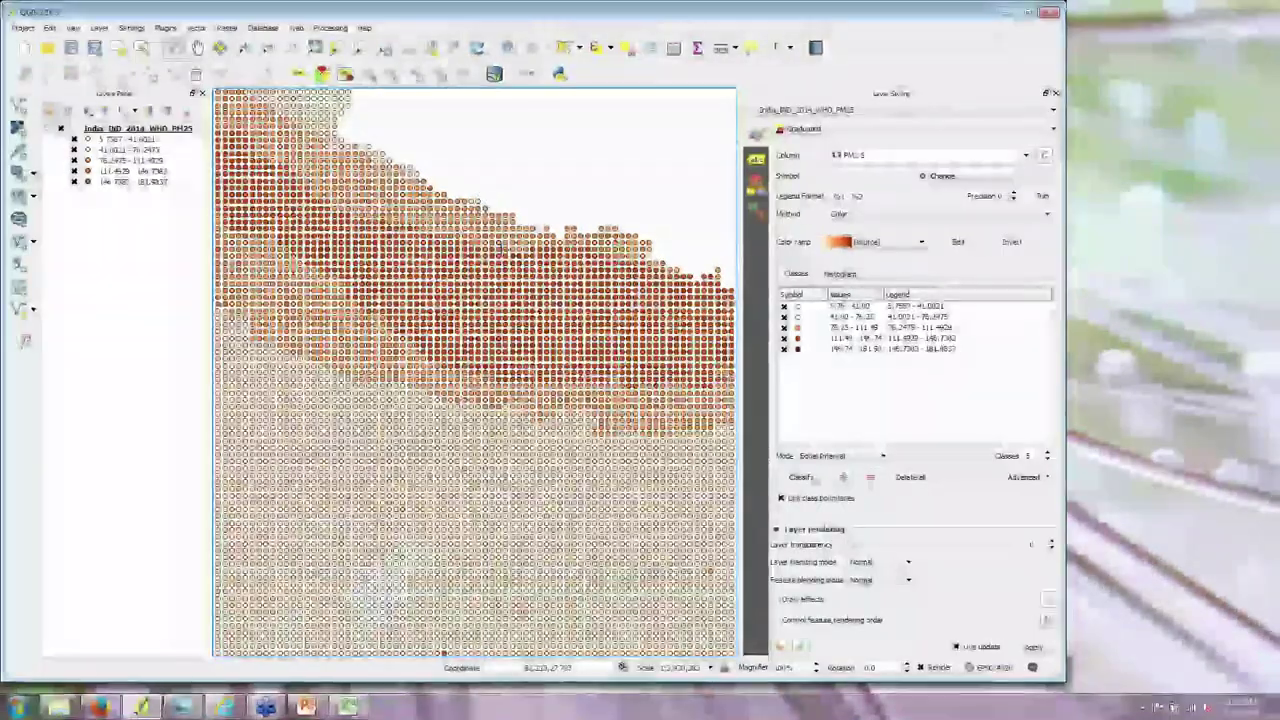
{"action": "scroll", "coordinate": [521, 292], "scroll_direction": "down", "scroll_amount": 2}
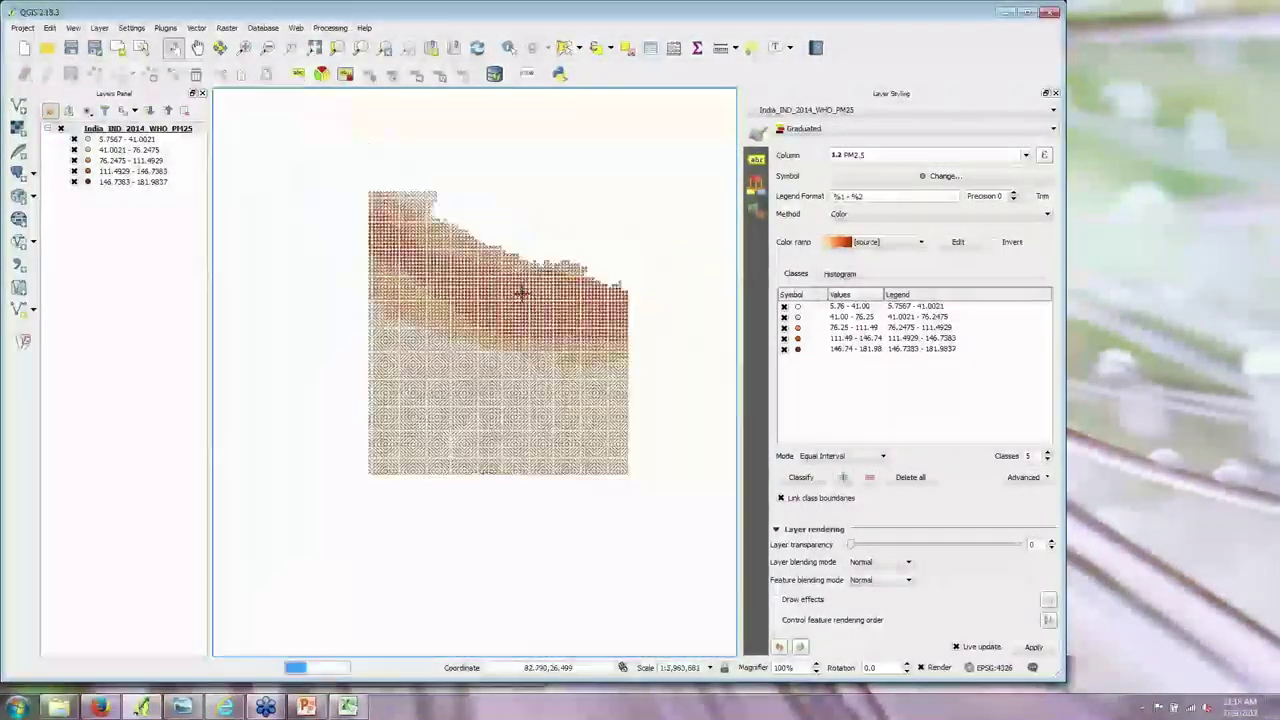
Step: Set the point symbol's simple marker to a No Pen outline style and a square shape
{"action": "scroll", "coordinate": [521, 292], "scroll_direction": "down", "scroll_amount": 2}
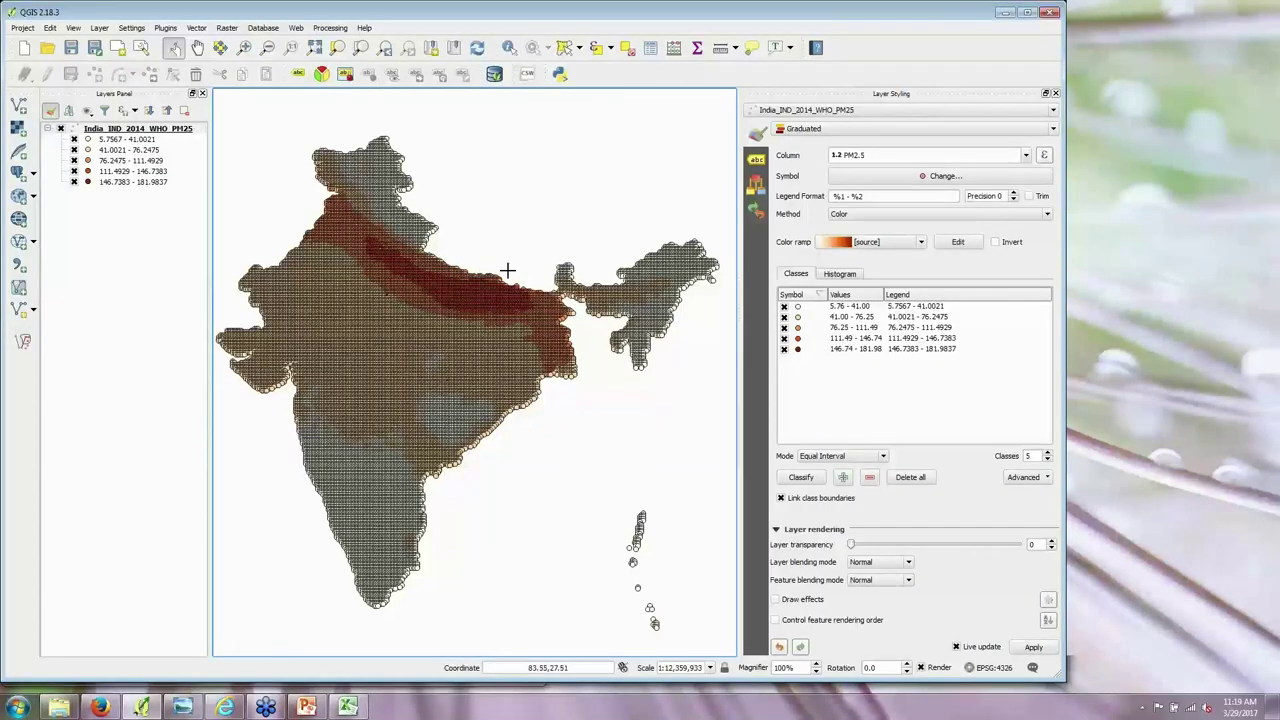
{"action": "left_click", "coordinate": [930, 177]}
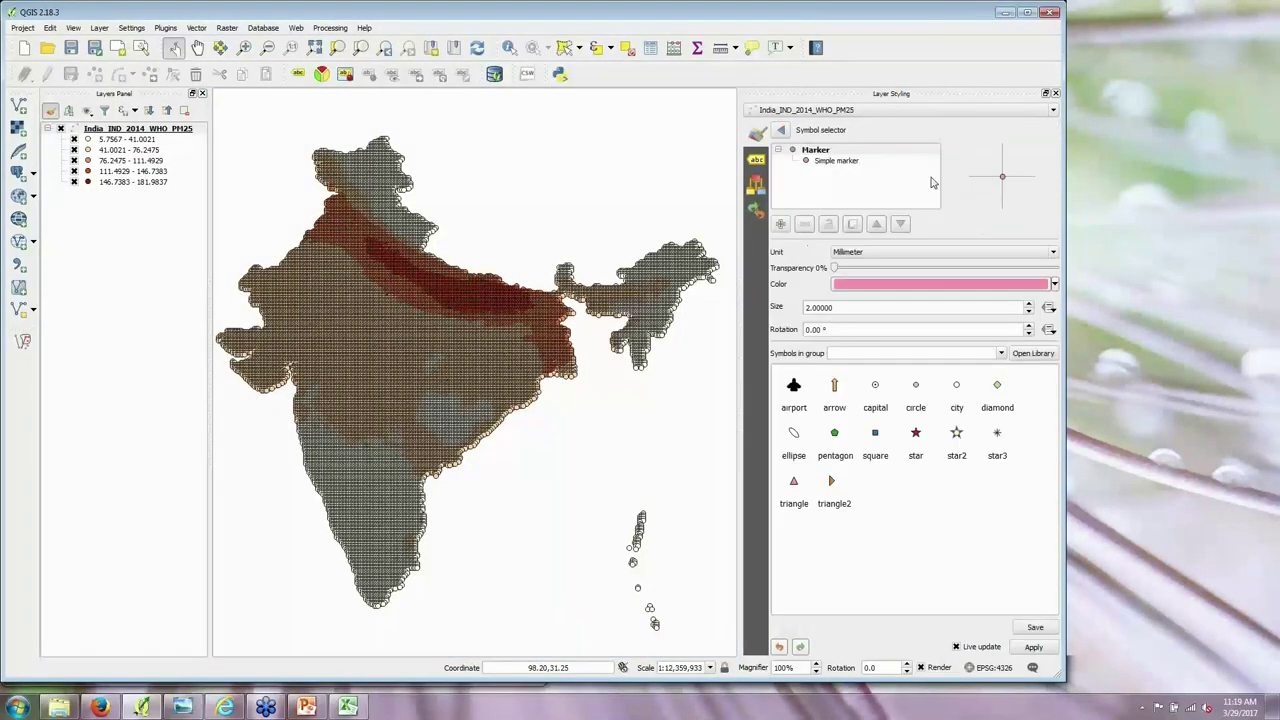
{"action": "left_click", "coordinate": [843, 162]}
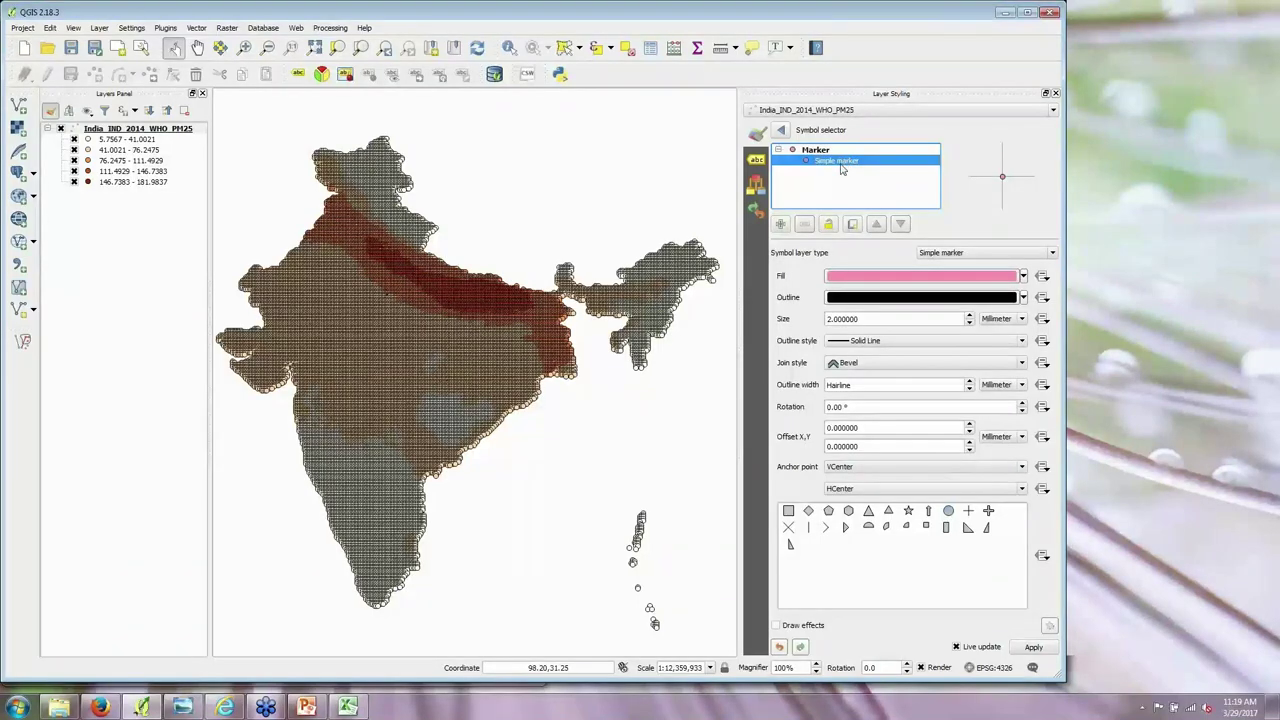
{"action": "left_click", "coordinate": [851, 342]}
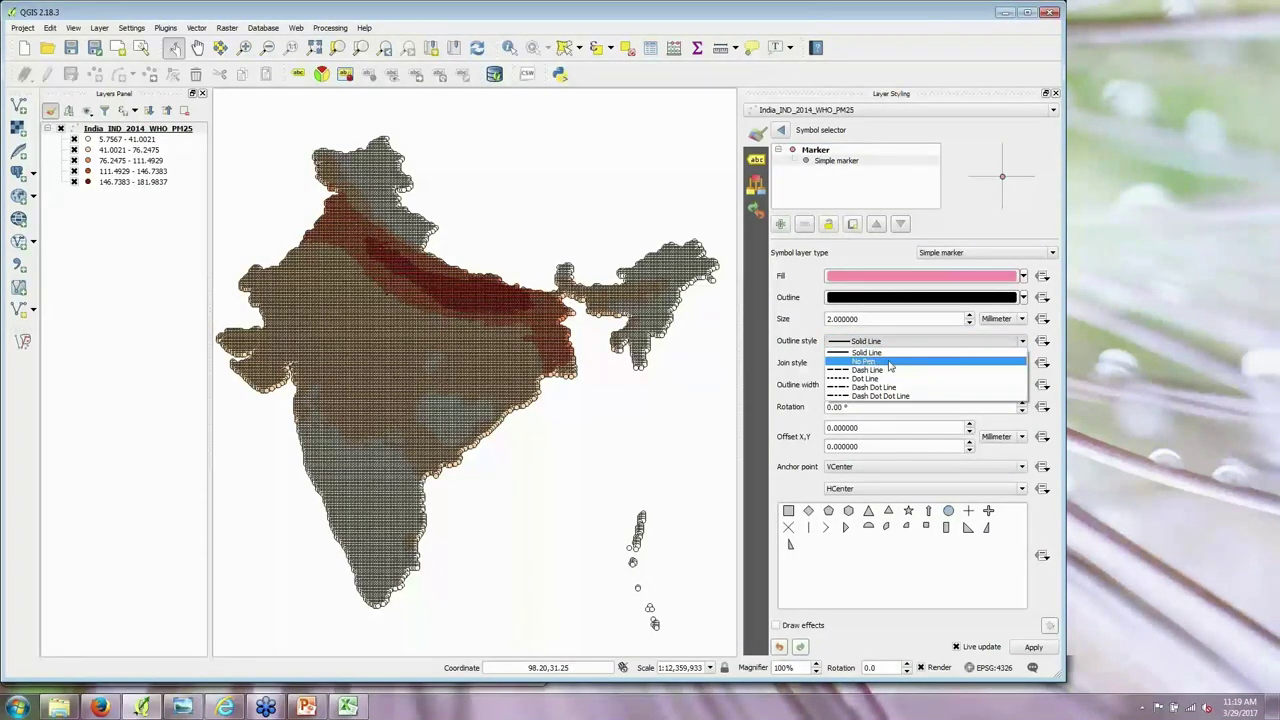
{"action": "left_click", "coordinate": [891, 362]}
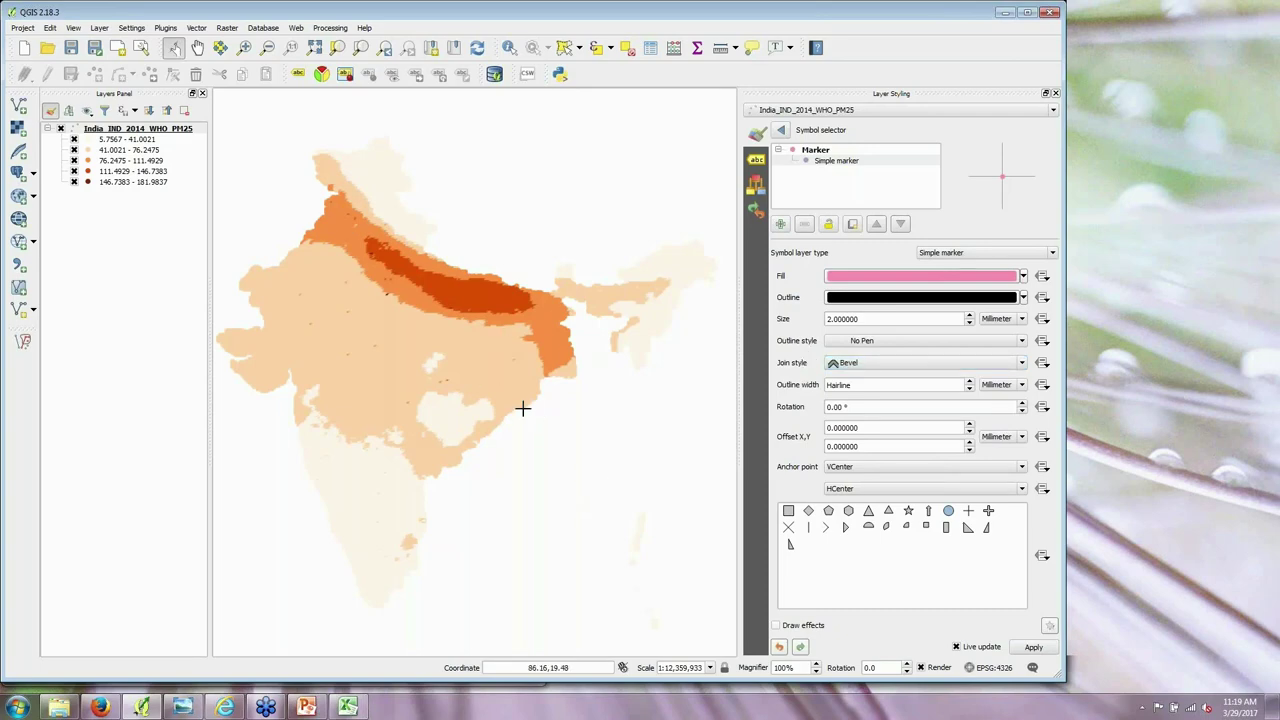
{"action": "left_click", "coordinate": [788, 511]}
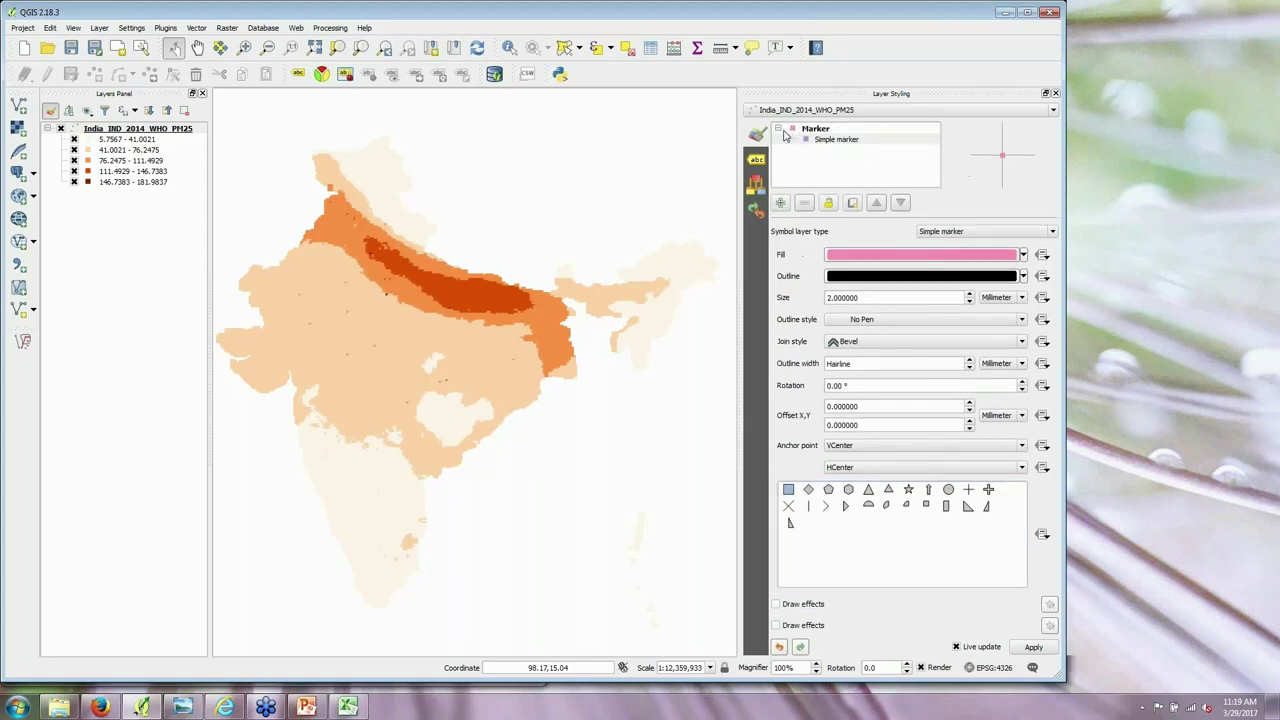
{"action": "left_click", "coordinate": [783, 134]}
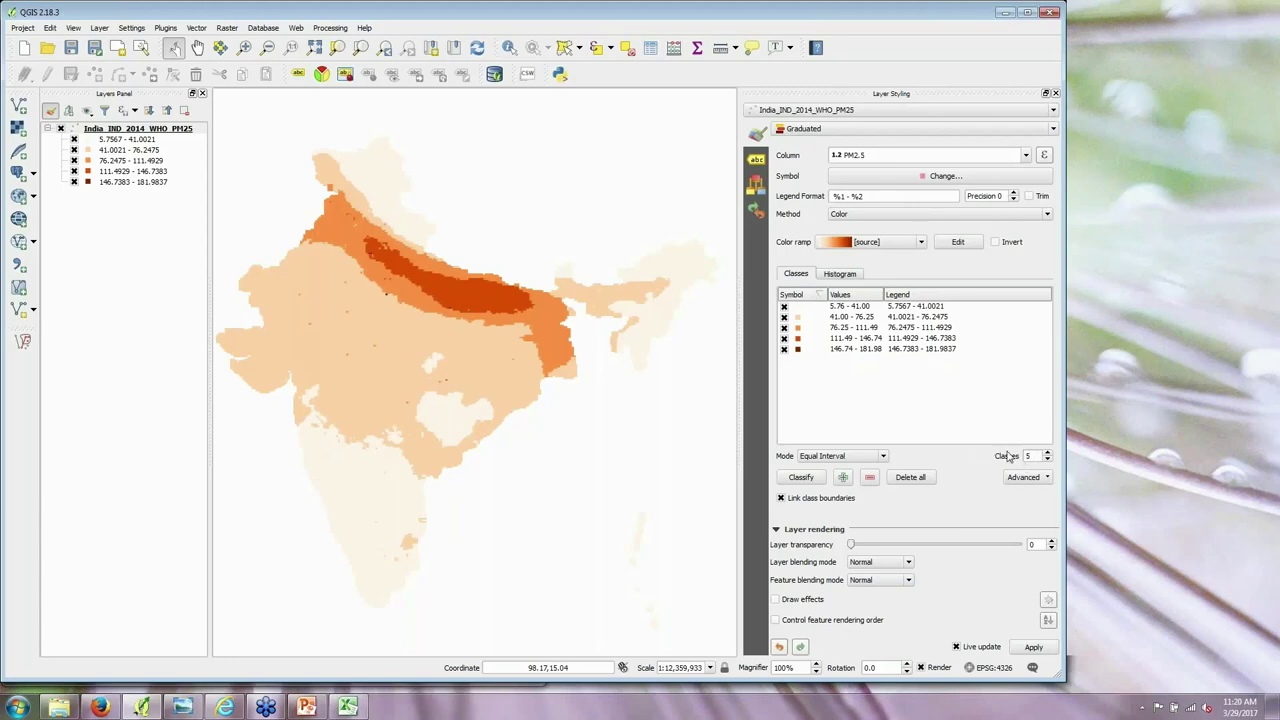
Step: Increase the number of equal interval classes to 15
{"action": "left_click", "coordinate": [1048, 453]}
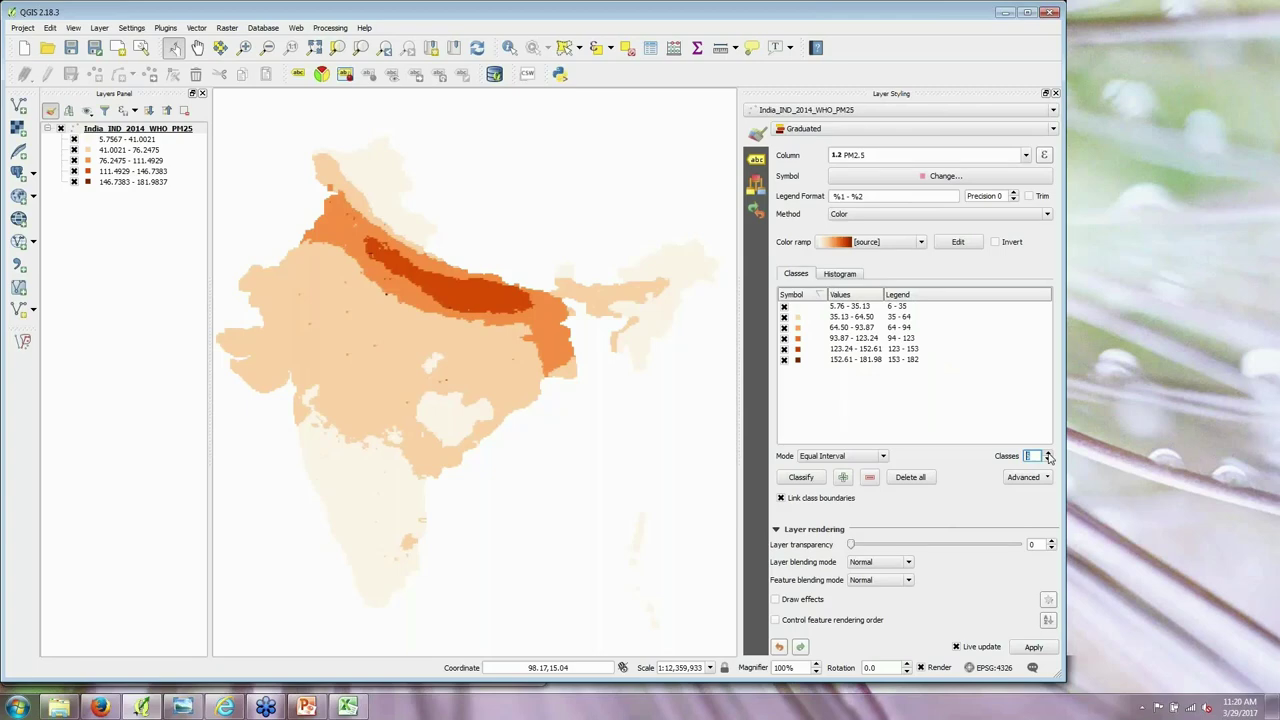
{"action": "left_click", "coordinate": [1048, 453]}
{"action": "left_click", "coordinate": [1048, 453]}
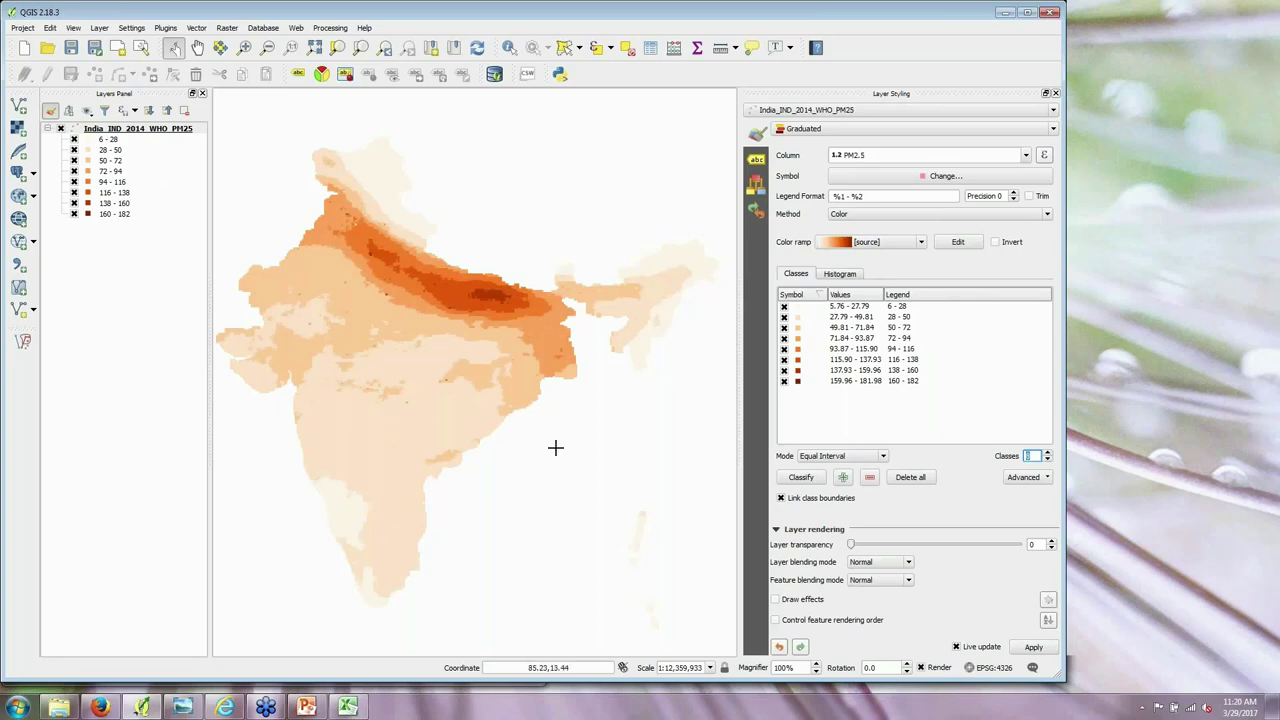
{"action": "left_click", "coordinate": [1048, 452]}
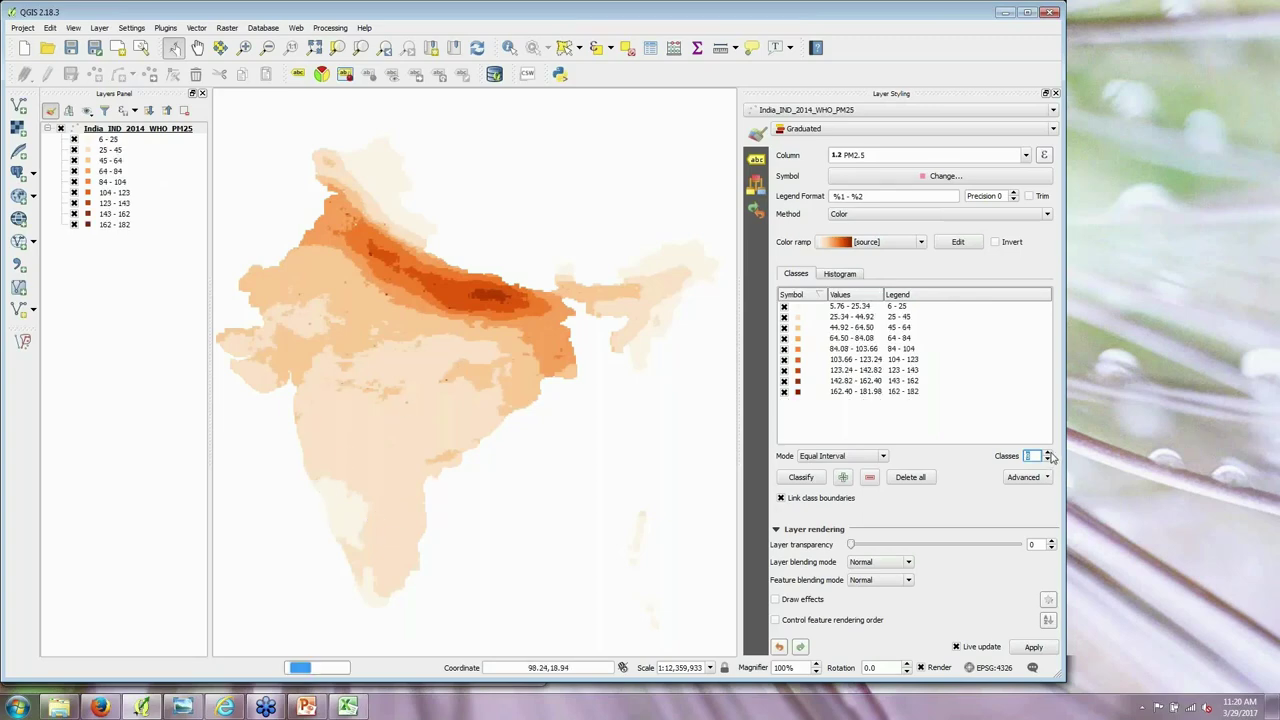
{"action": "left_click", "coordinate": [1048, 452]}
{"action": "left_click", "coordinate": [1048, 453]}
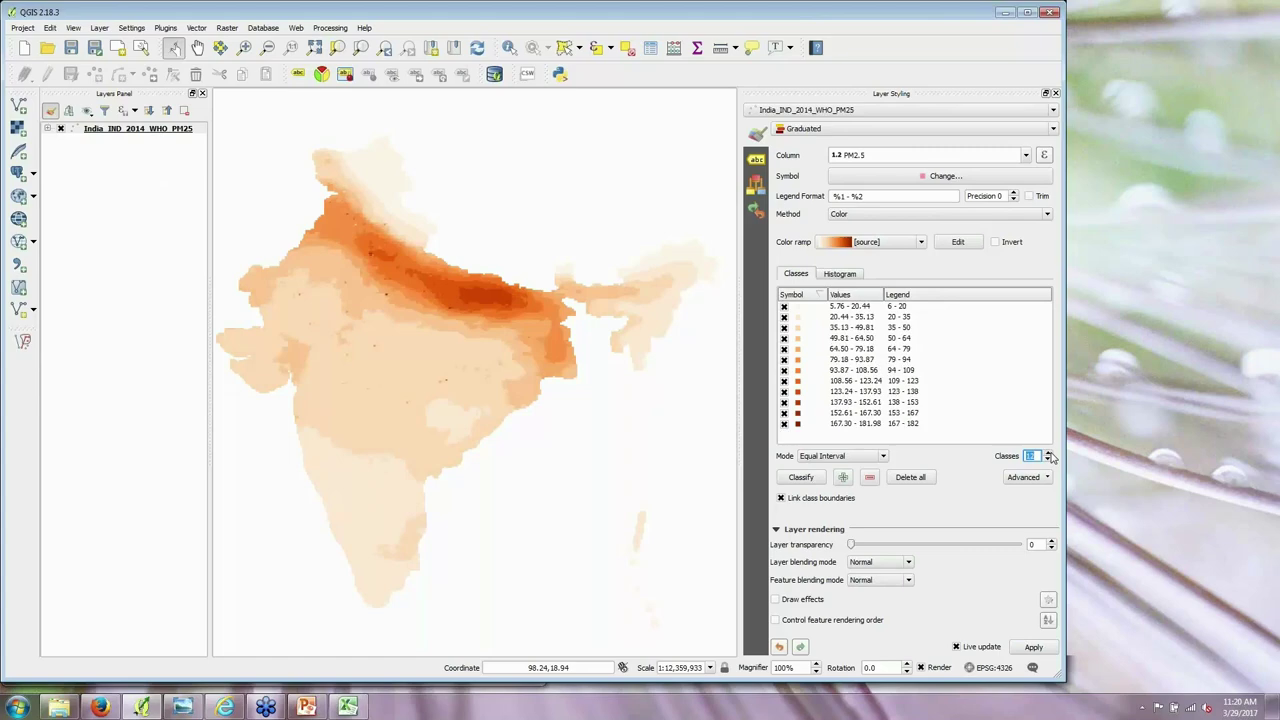
{"action": "left_click", "coordinate": [1048, 453]}
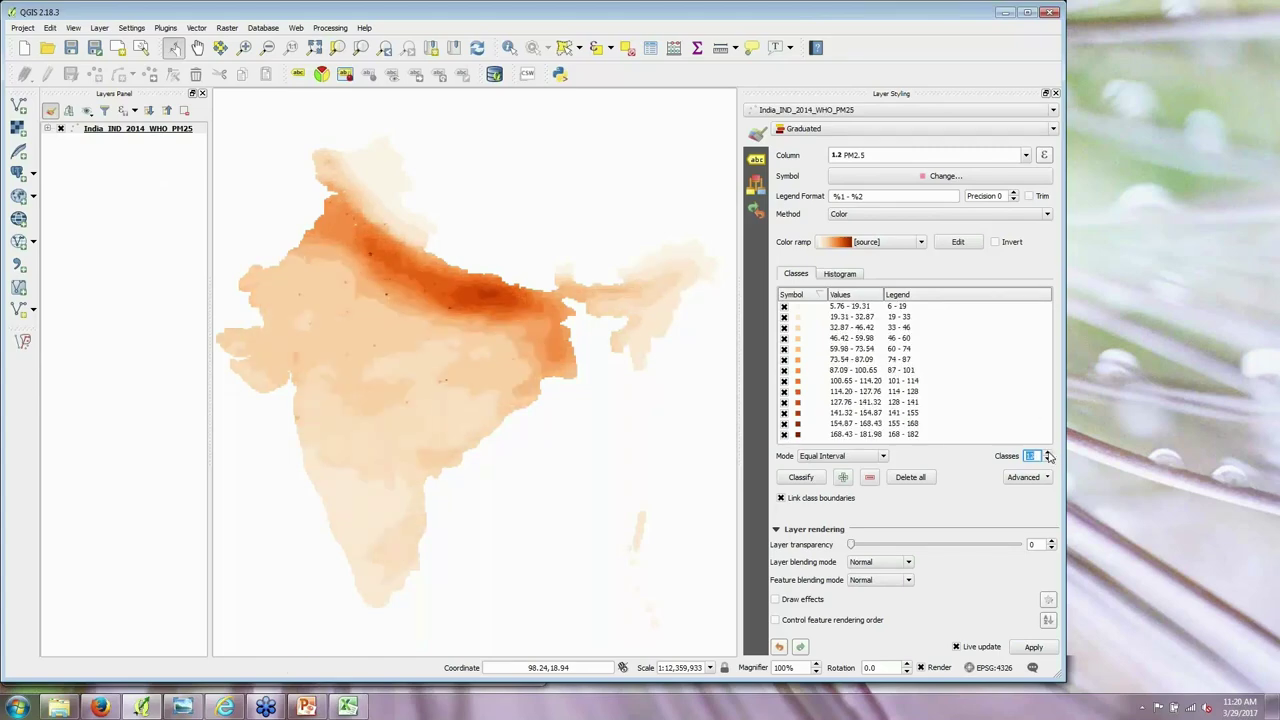
{"action": "left_click", "coordinate": [1048, 453]}
{"action": "left_click", "coordinate": [1048, 453]}
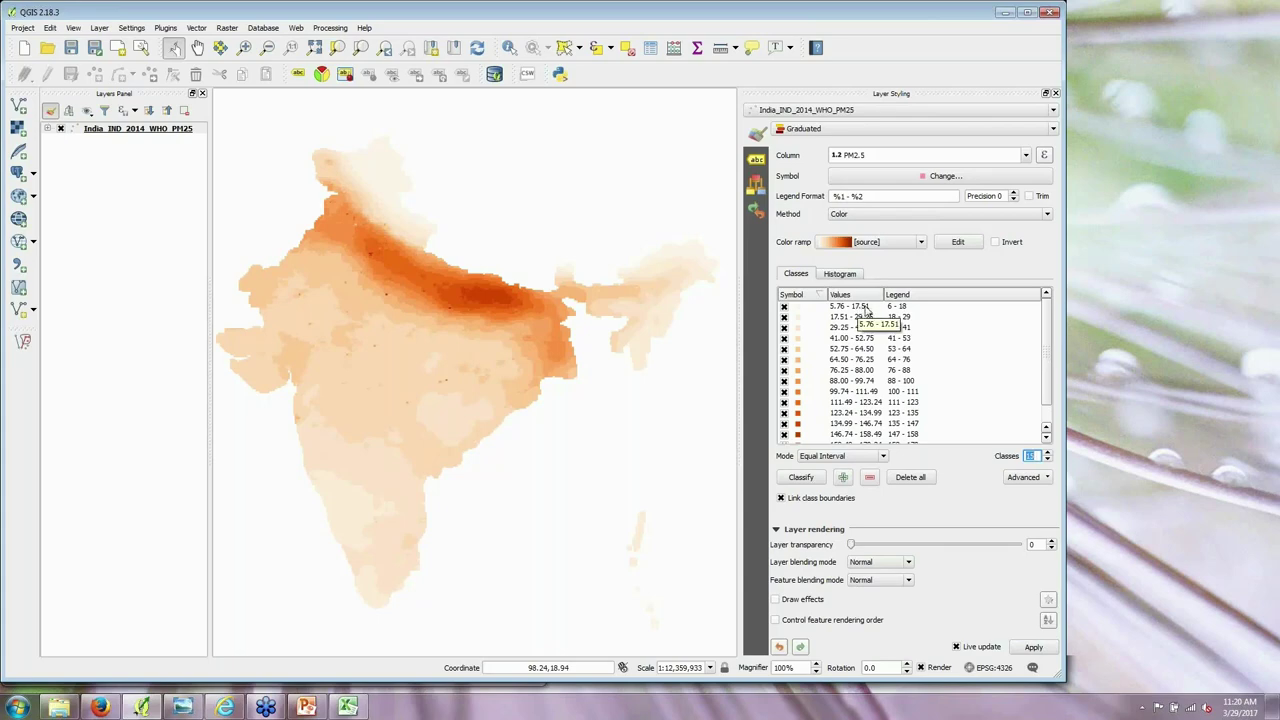
Step: Set the lowest class's bounds to a lower value of 0 and an upper value of 5
{"action": "left_click", "coordinate": [866, 309]}
{"action": "double_click", "coordinate": [849, 311]}
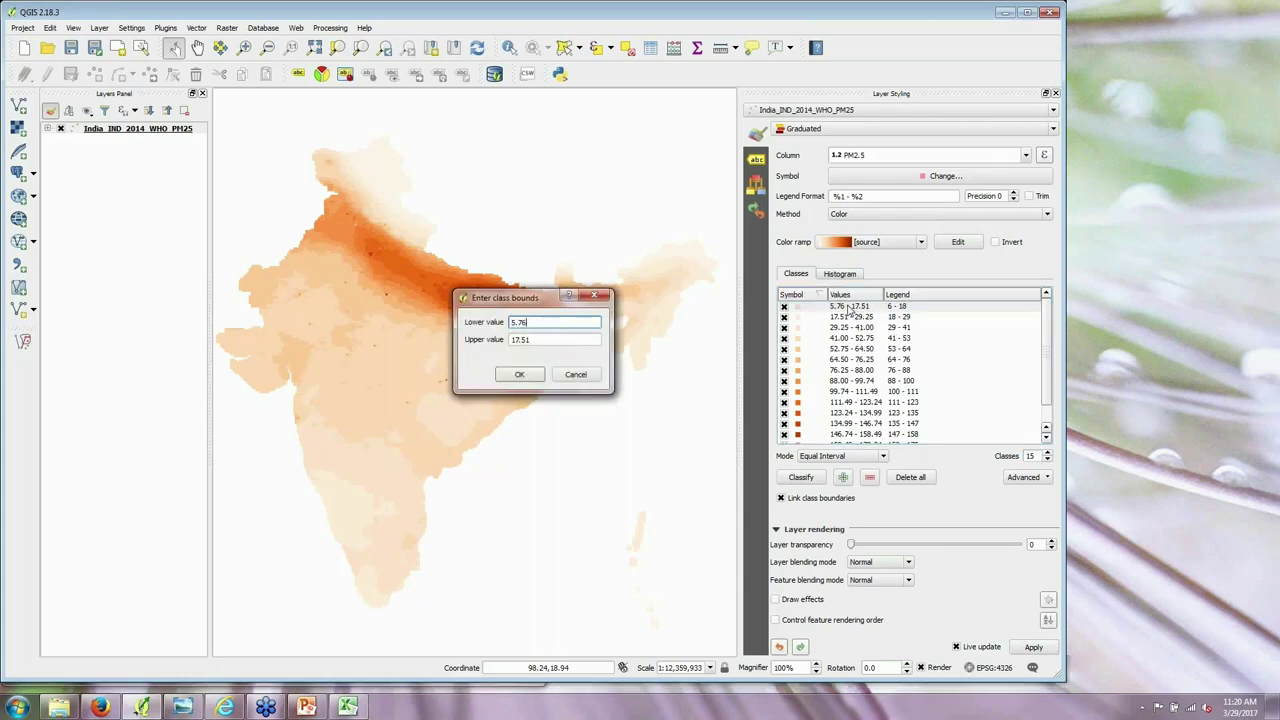
{"action": "double_click", "coordinate": [539, 322]}
{"action": "type", "text": "0"}
{"action": "double_click", "coordinate": [550, 341]}
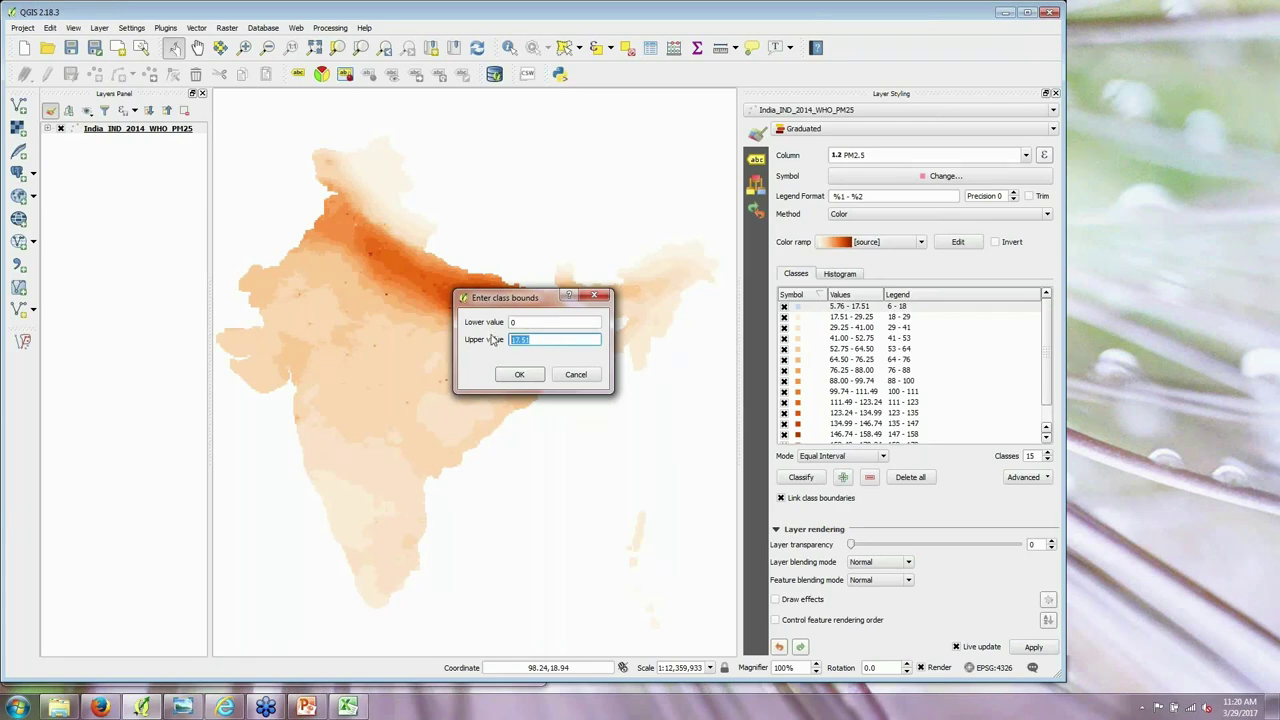
{"action": "type", "text": "5"}
{"action": "left_click", "coordinate": [522, 375]}
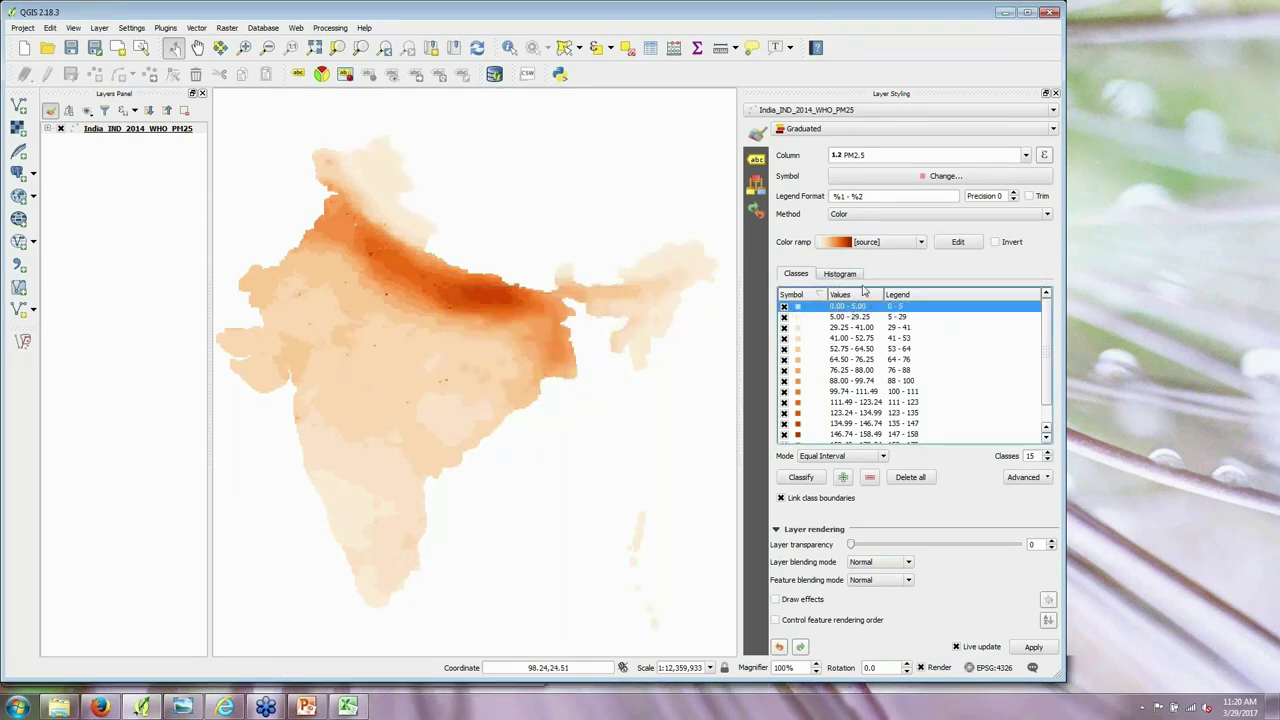
Step: Set the second class's upper value to 10
{"action": "double_click", "coordinate": [848, 318]}
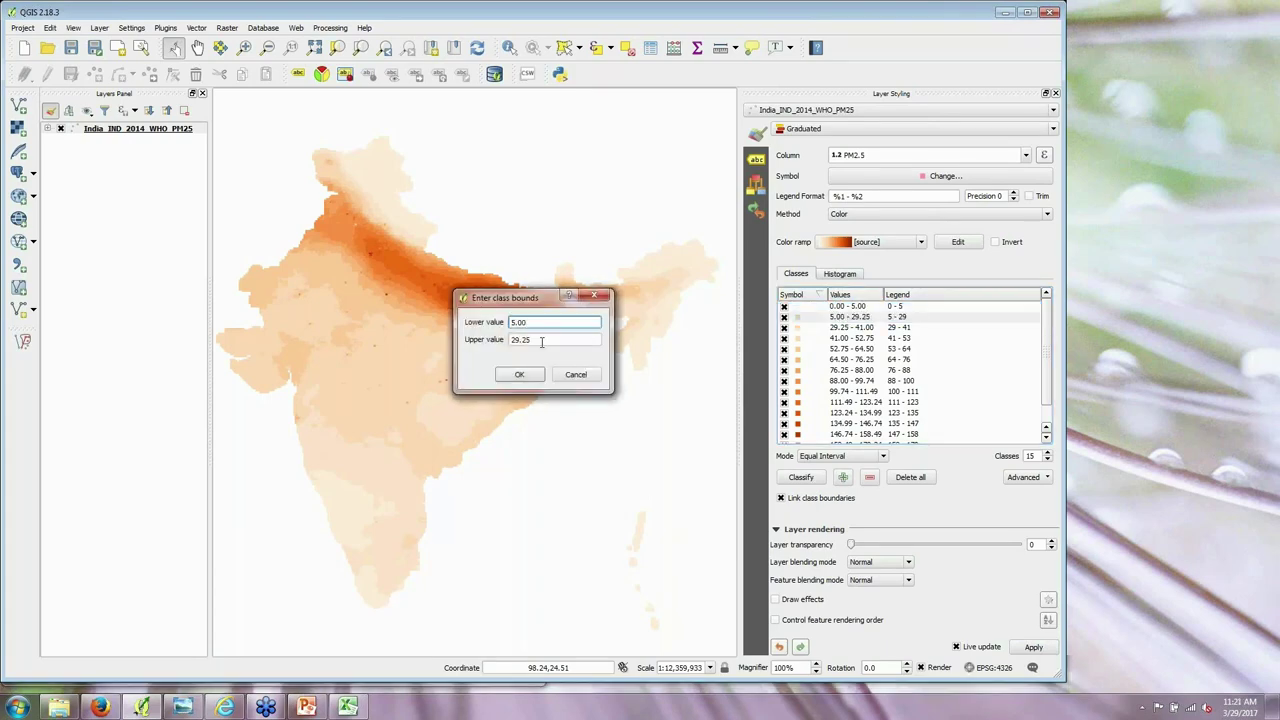
{"action": "key", "text": "Tab"}
{"action": "type", "text": "10"}
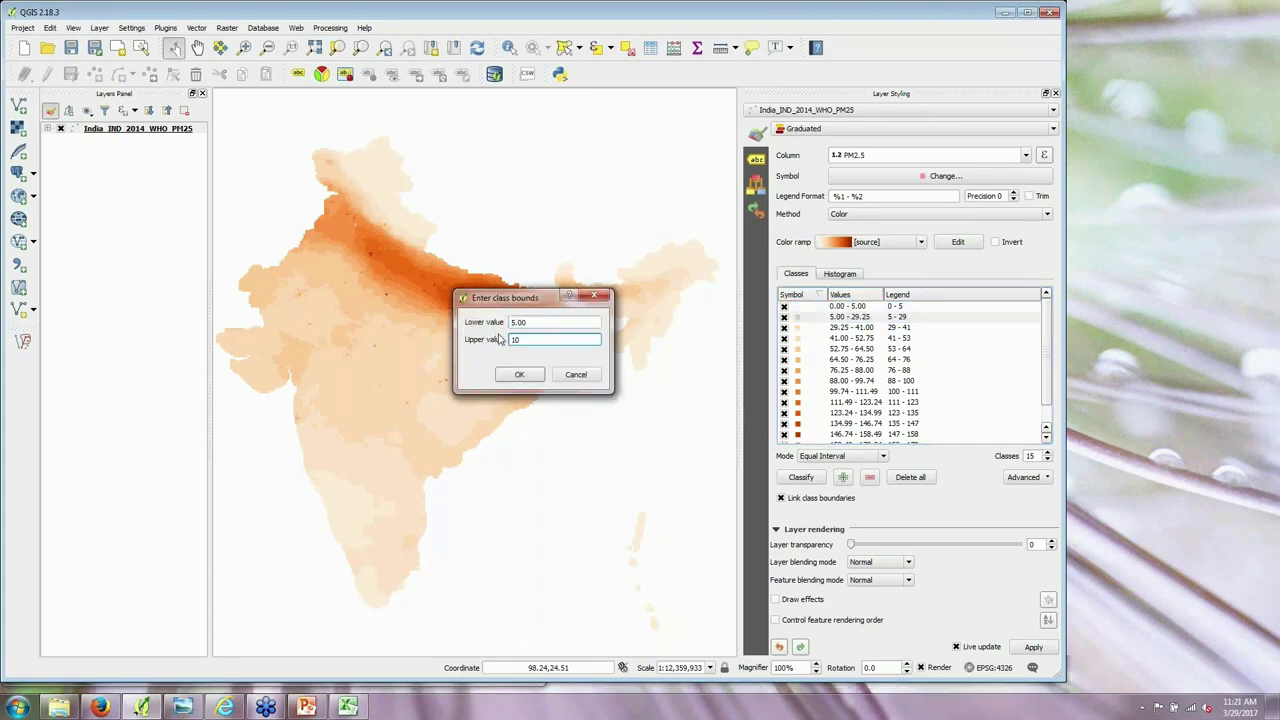
{"action": "left_click", "coordinate": [524, 378]}
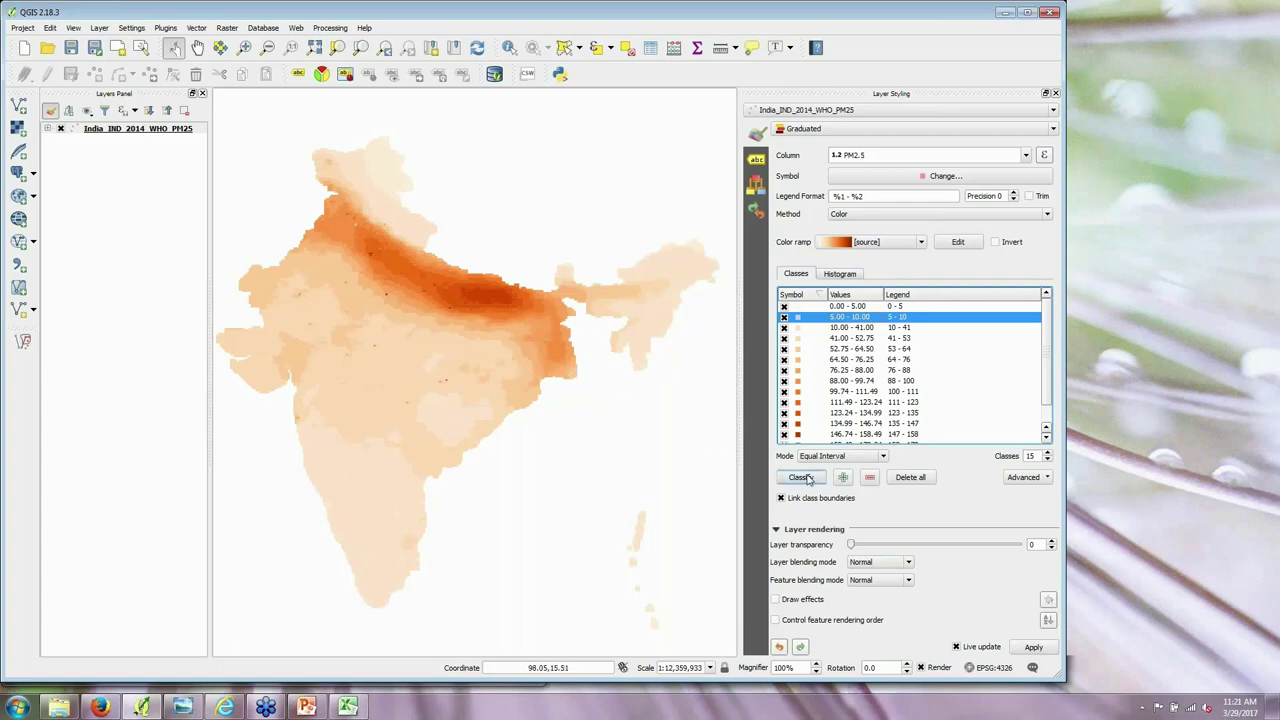
Step: Change the classification mode to Pretty Breaks and review the class ranges
{"action": "left_click", "coordinate": [883, 458]}
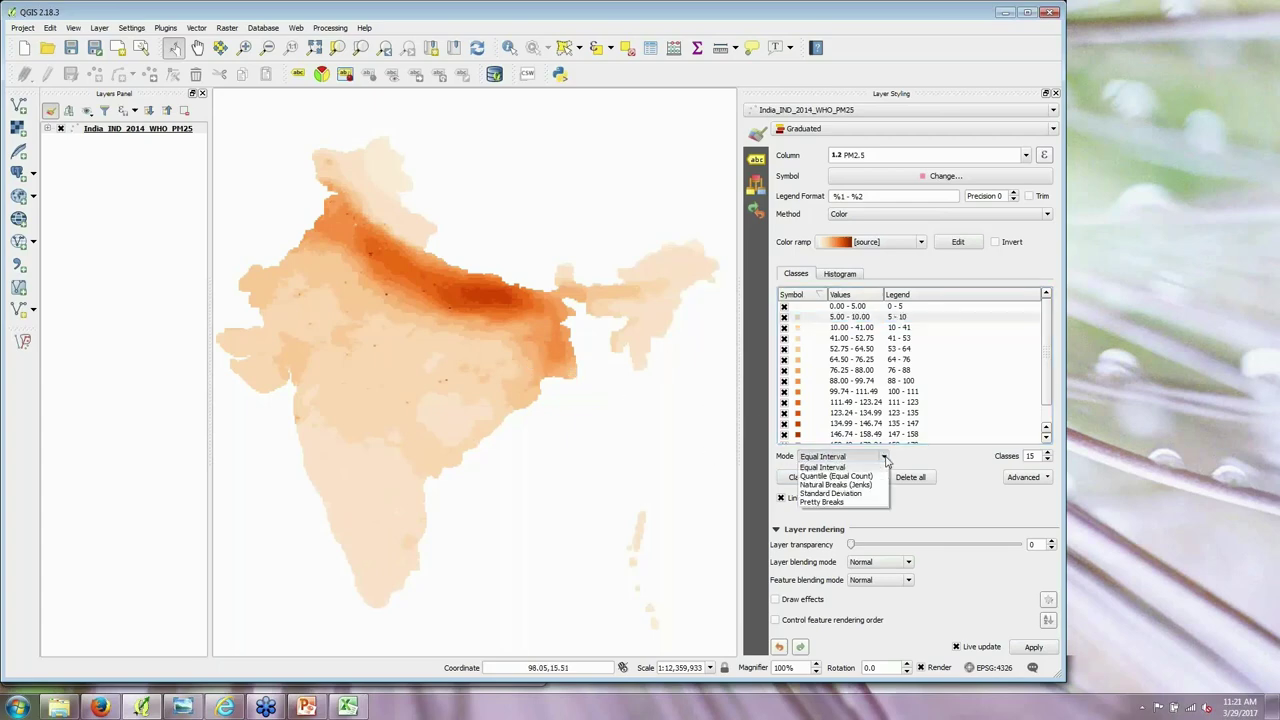
{"action": "left_click", "coordinate": [846, 503]}
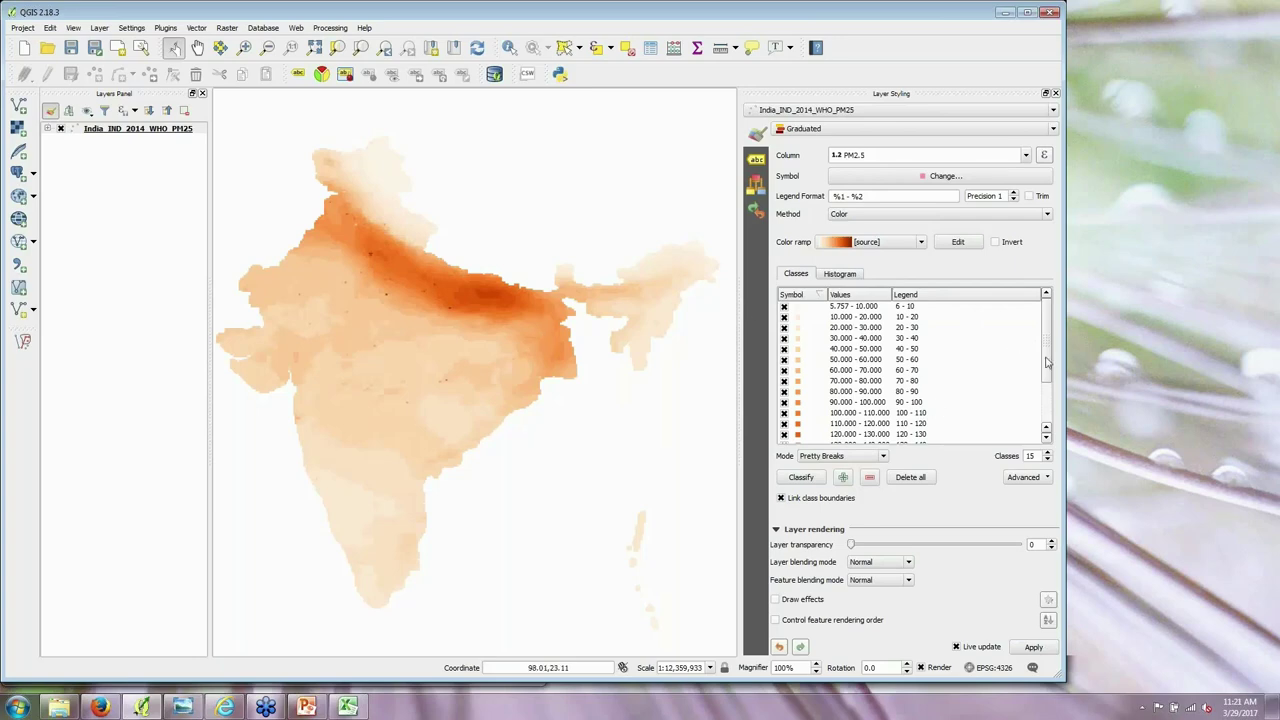
{"action": "scroll", "coordinate": [1044, 382], "scroll_direction": "down", "scroll_amount": 1}
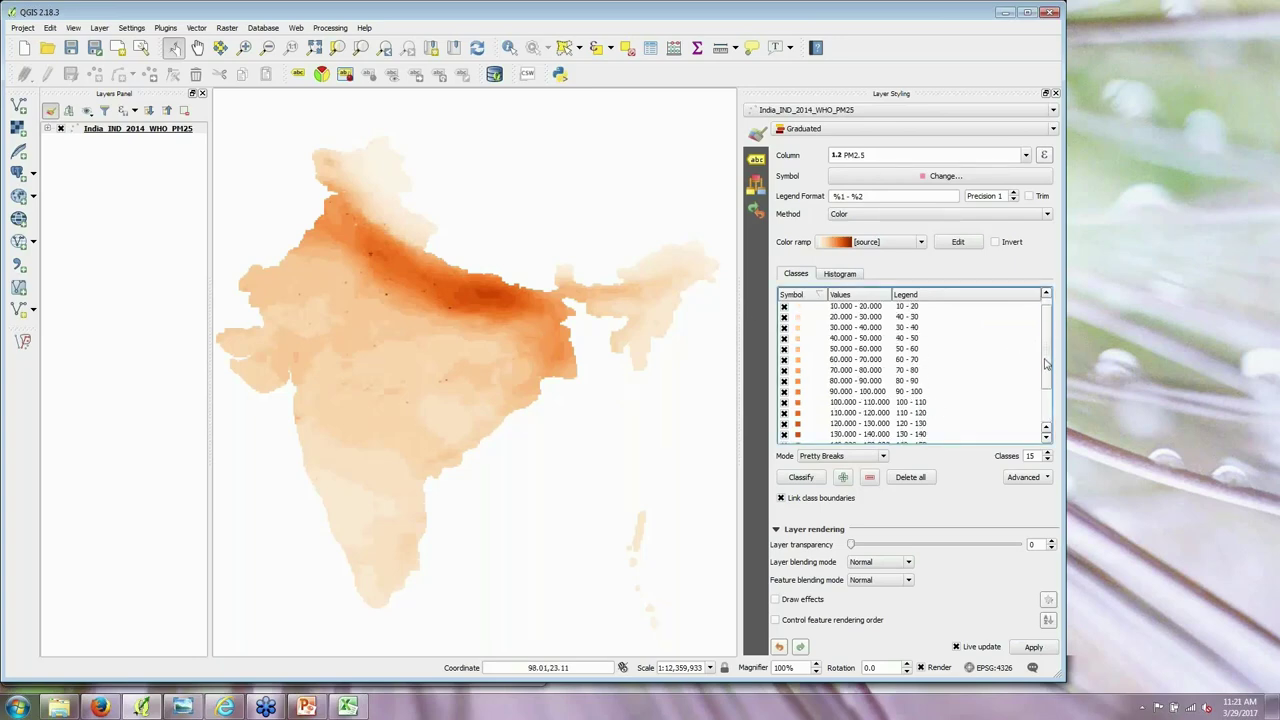
{"action": "scroll", "coordinate": [954, 311], "scroll_direction": "up", "scroll_amount": 1}
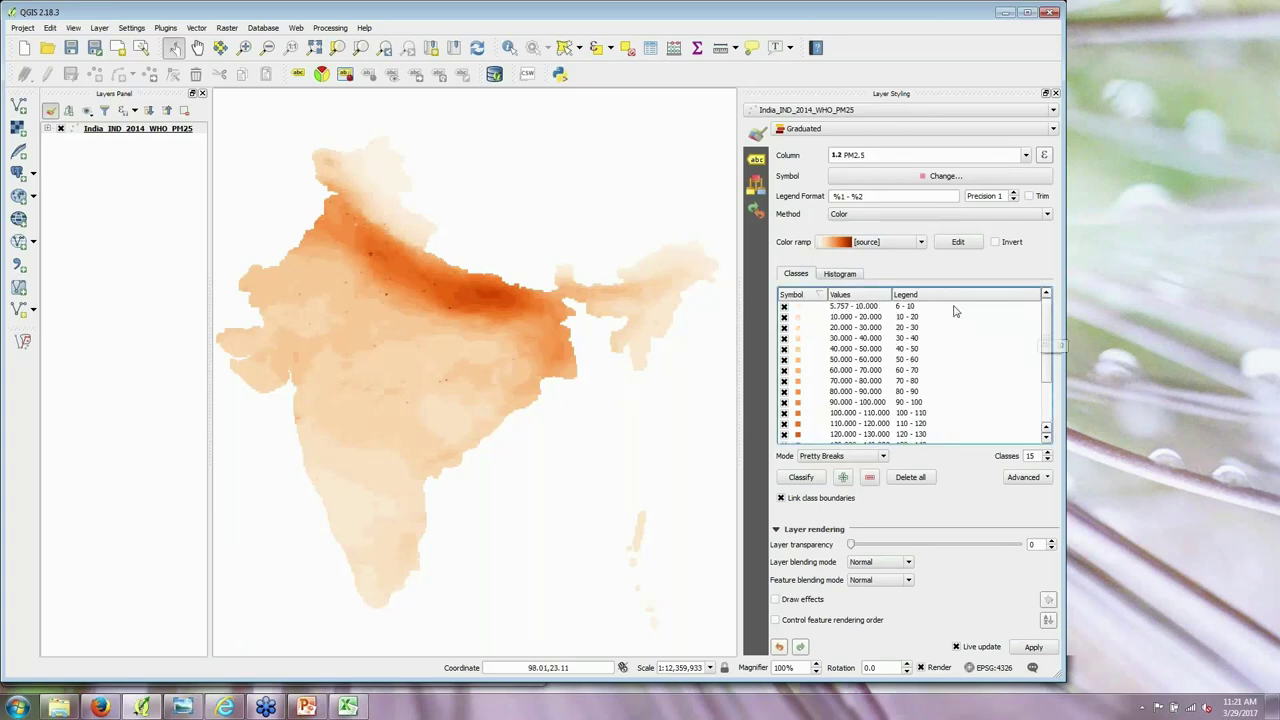
Step: Set the lower value of the first Pretty Breaks class to 0
{"action": "double_click", "coordinate": [842, 308]}
{"action": "left_click_drag", "start_coordinate": [546, 322], "coordinate": [467, 320]}
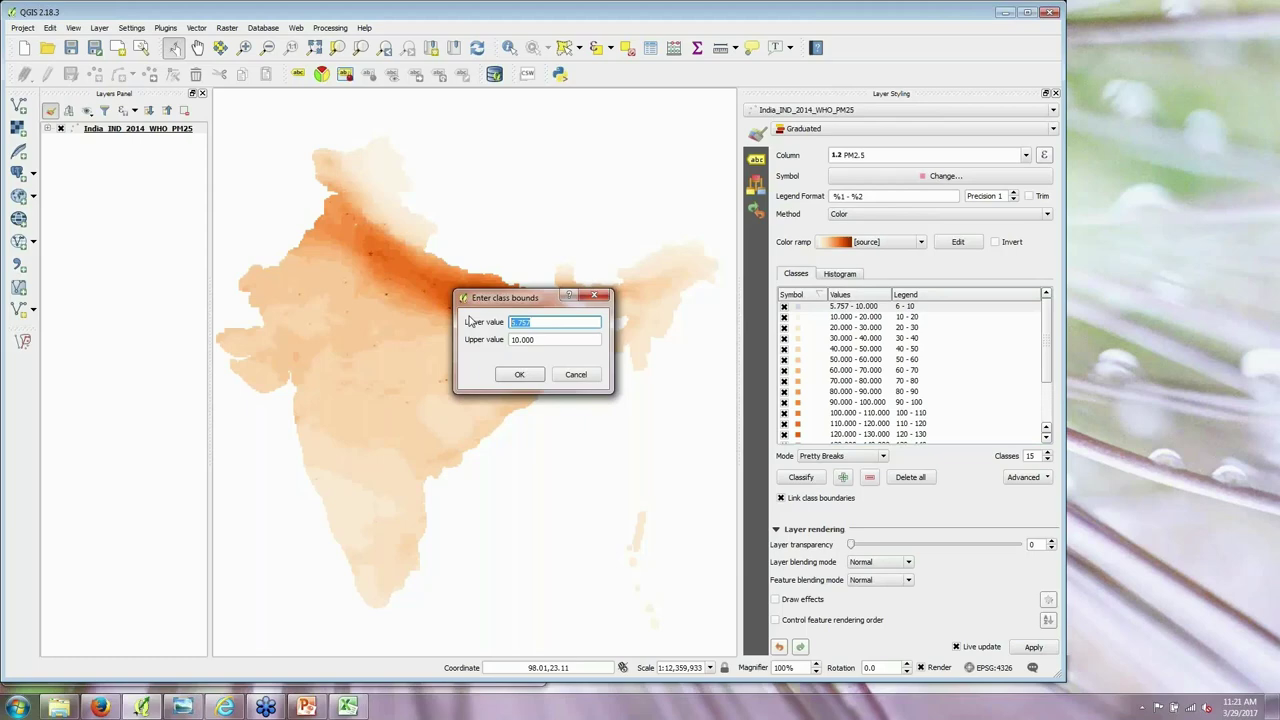
{"action": "type", "text": "0"}
{"action": "left_click", "coordinate": [524, 374]}
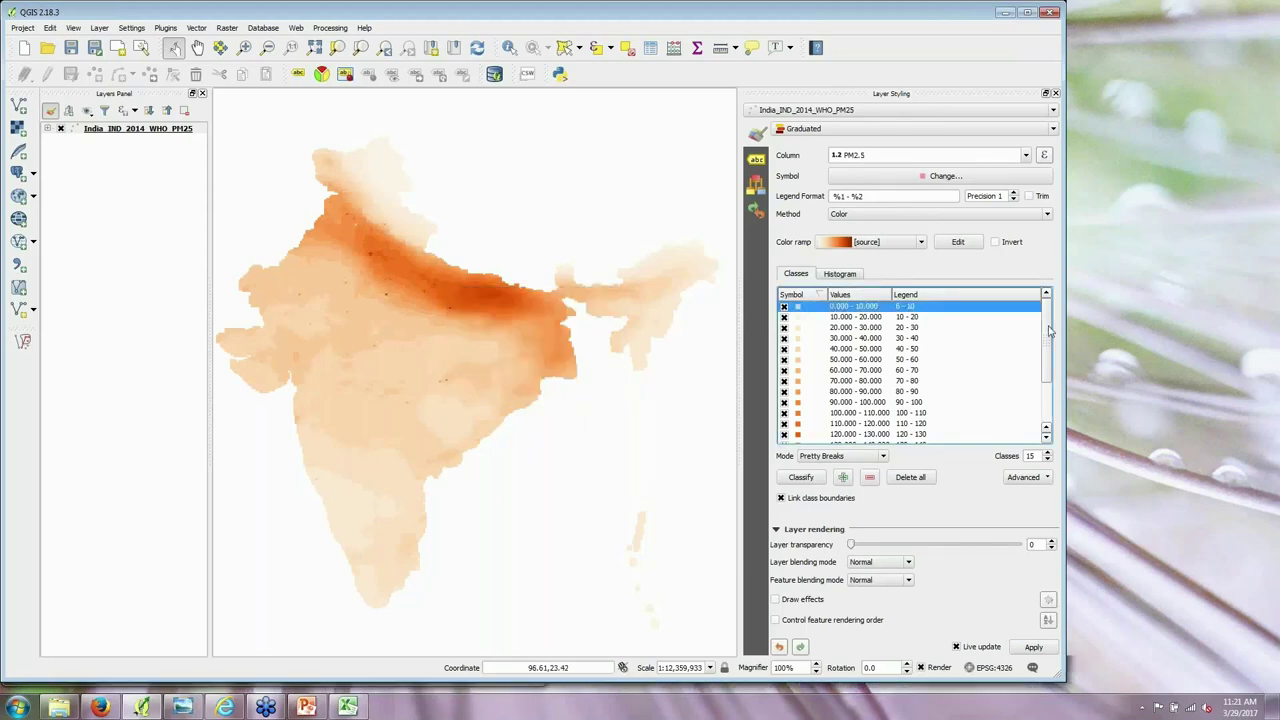
Step: Set the upper value of the last class, the one starting at 180, to 190
{"action": "left_click_drag", "start_coordinate": [1047, 323], "coordinate": [1046, 400]}
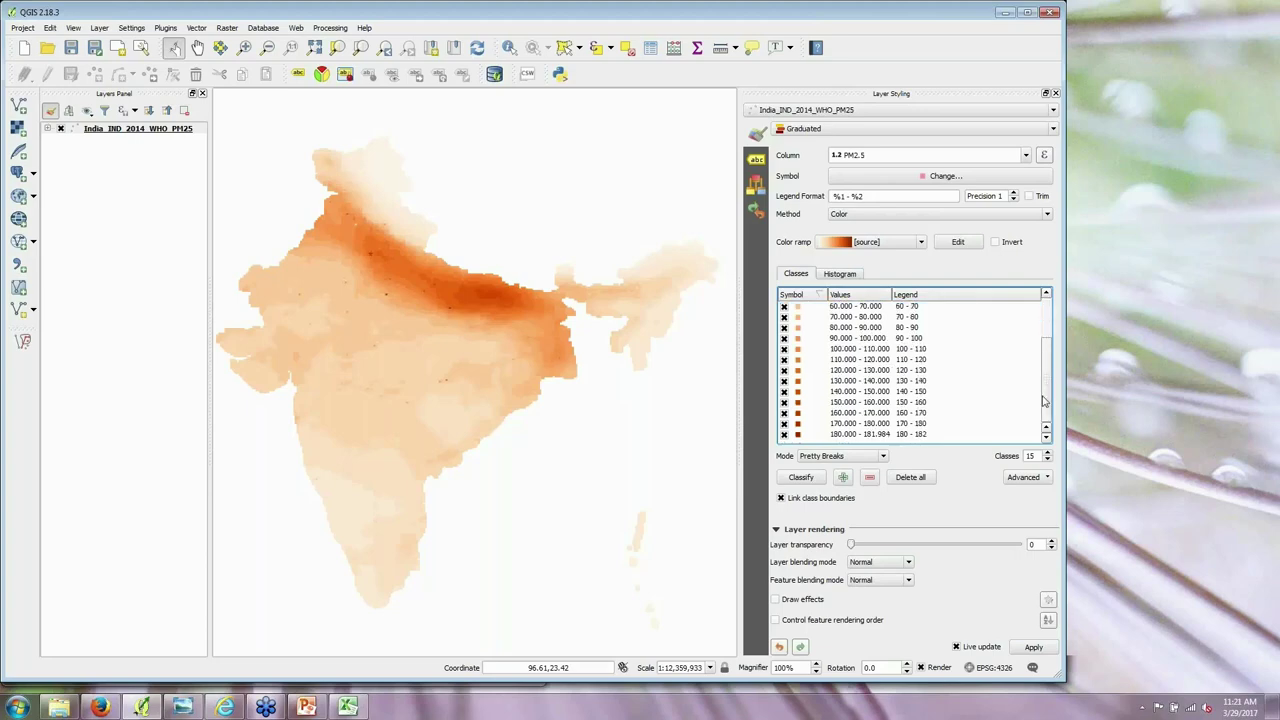
{"action": "left_click", "coordinate": [872, 436]}
{"action": "double_click", "coordinate": [872, 436]}
{"action": "key", "text": "Tab"}
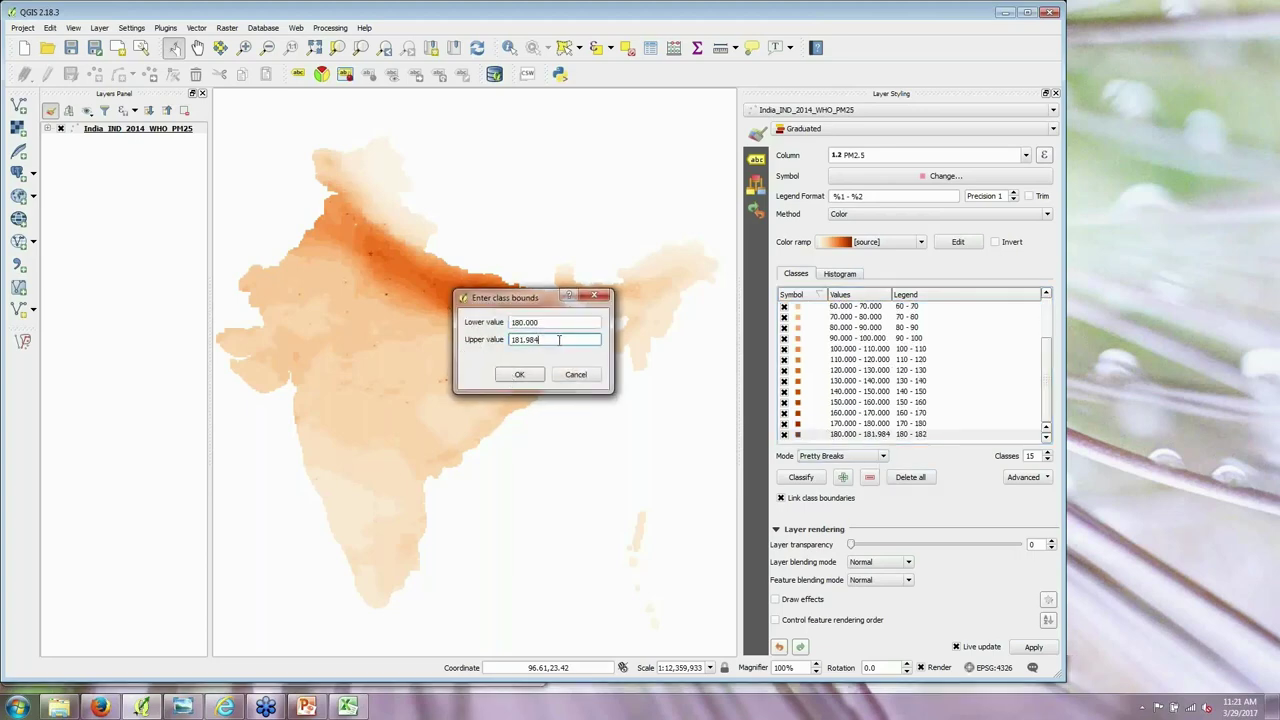
{"action": "type", "text": "190"}
{"action": "left_click", "coordinate": [519, 374]}
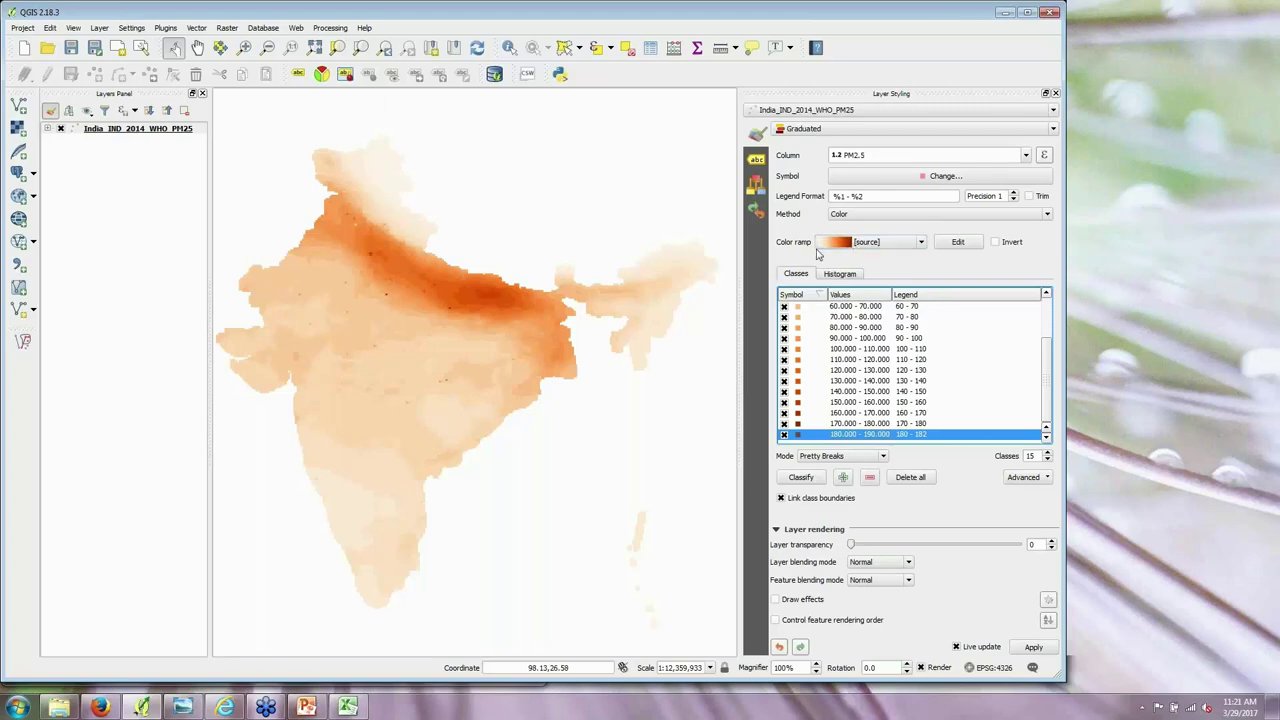
Step: Try the BrBG and Inferno color ramps on the graduated classes
{"action": "left_click", "coordinate": [921, 243]}
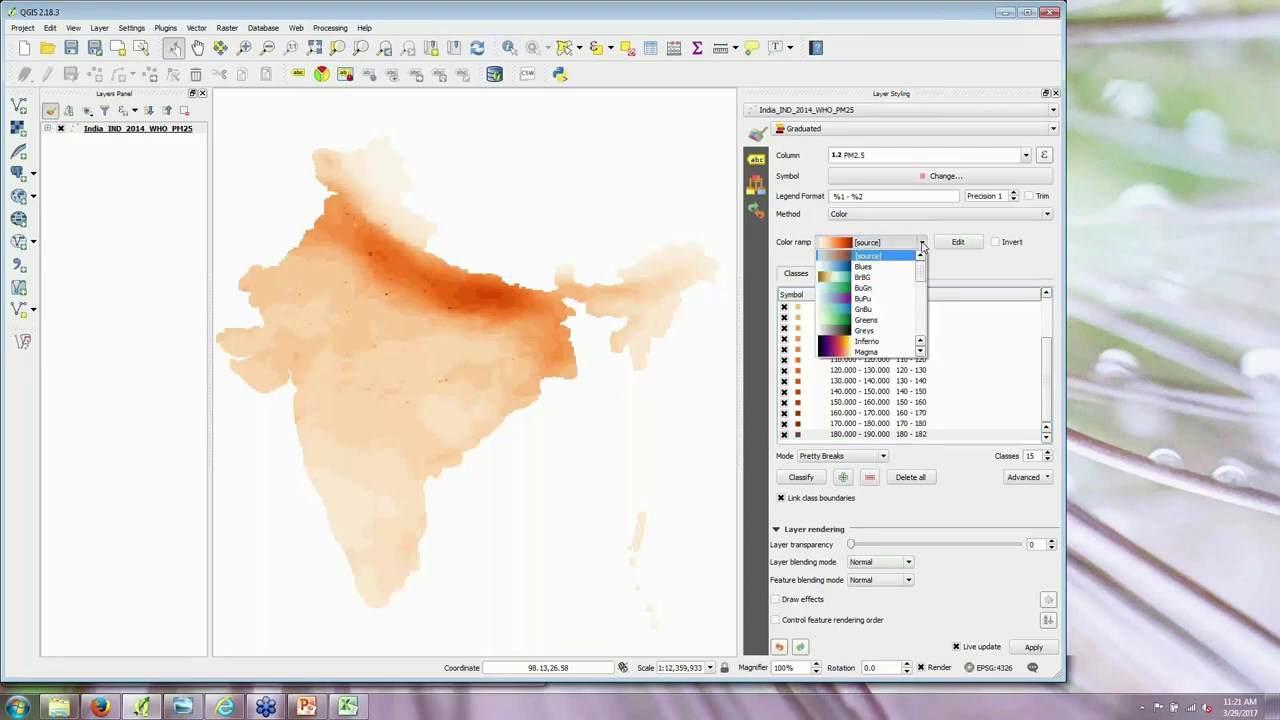
{"action": "left_click", "coordinate": [866, 277]}
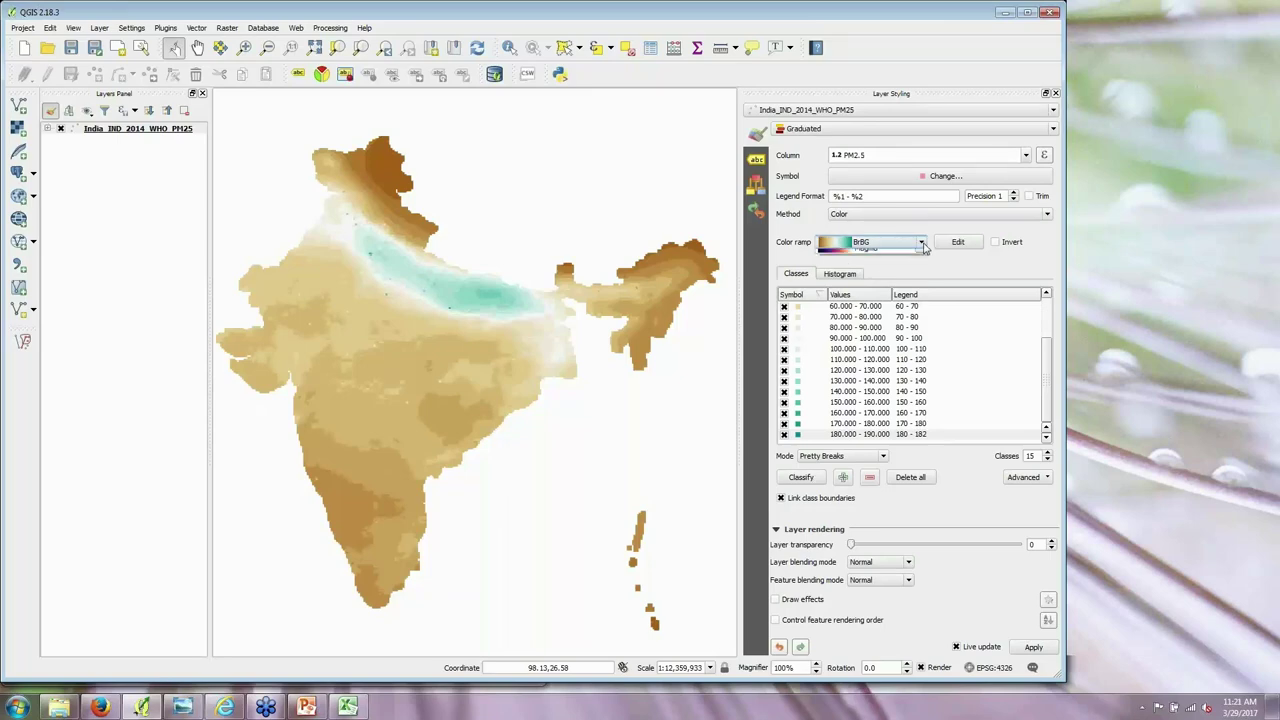
{"action": "left_click", "coordinate": [916, 243]}
{"action": "left_click", "coordinate": [887, 343]}
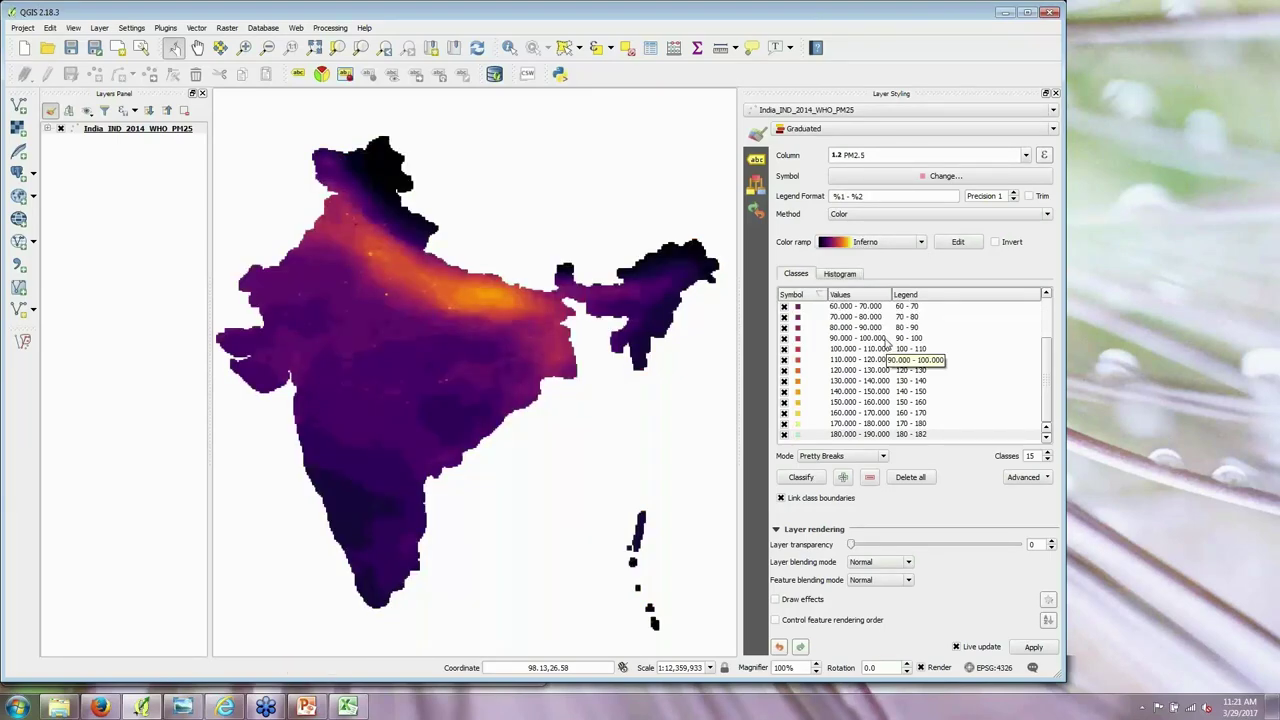
Step: Apply the Oranges color ramp to the graduated classes
{"action": "left_click", "coordinate": [920, 243]}
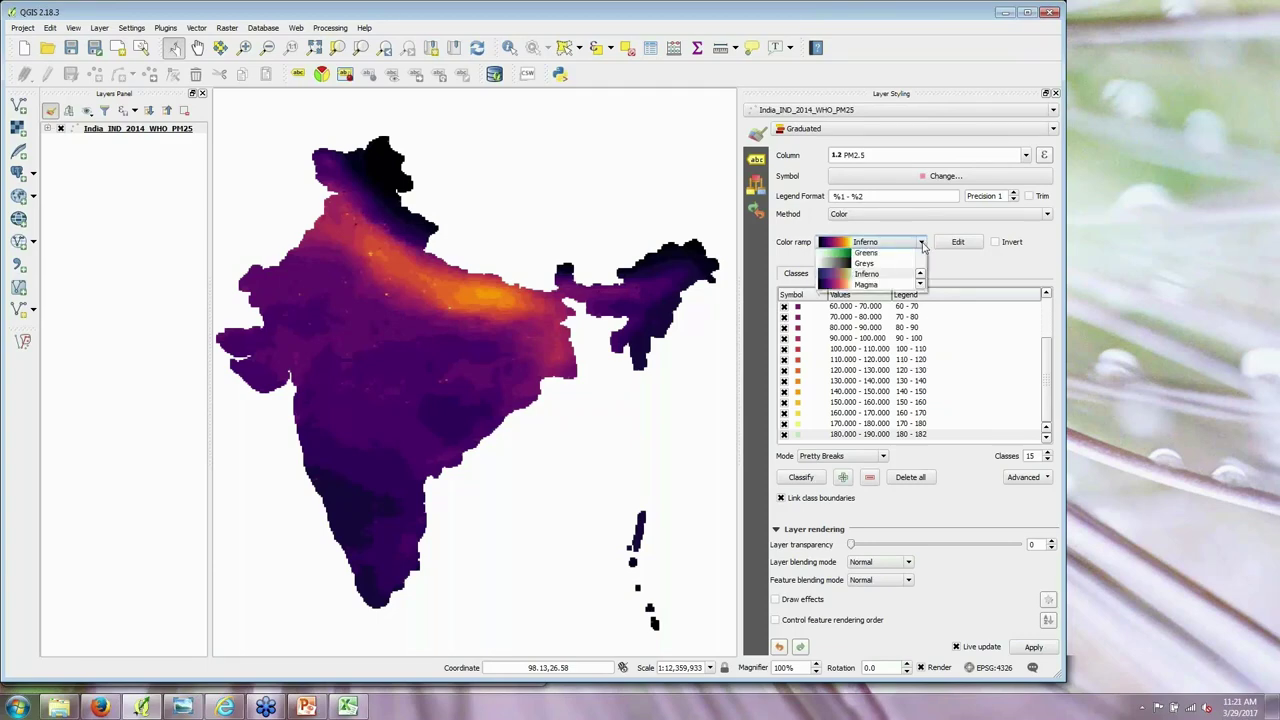
{"action": "scroll", "coordinate": [920, 280], "scroll_direction": "down", "scroll_amount": 2}
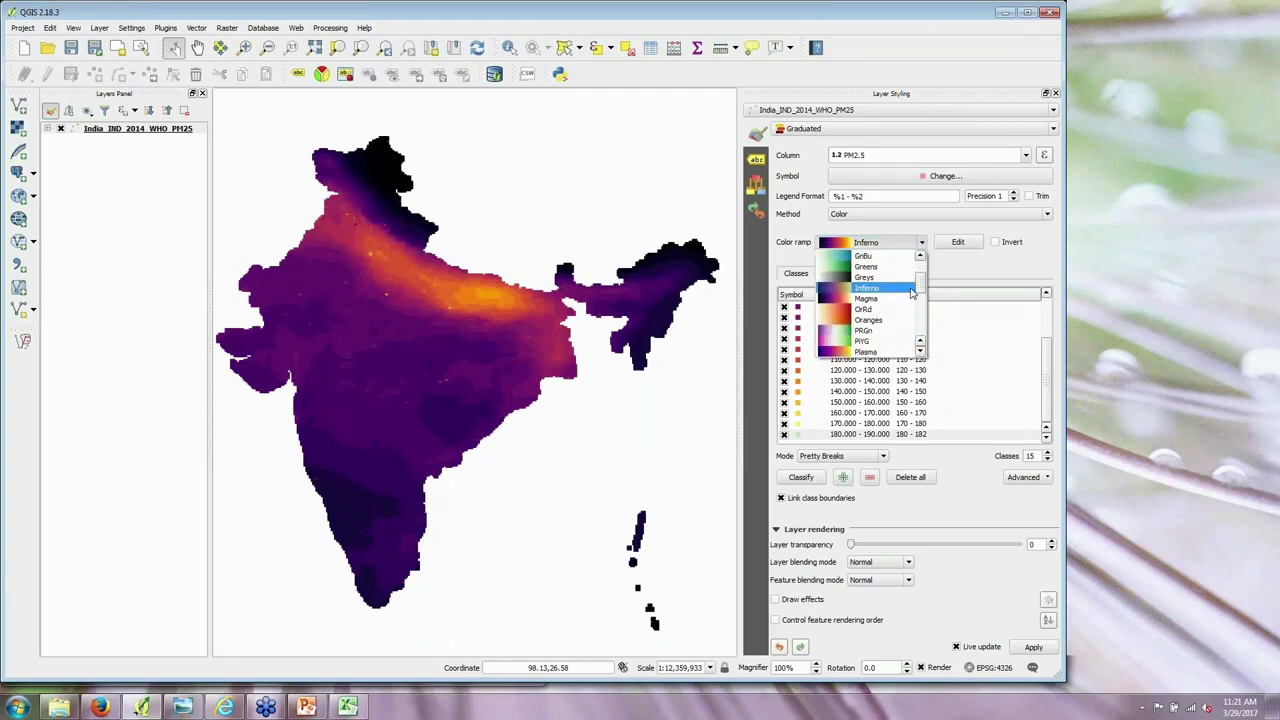
{"action": "left_click", "coordinate": [878, 320]}
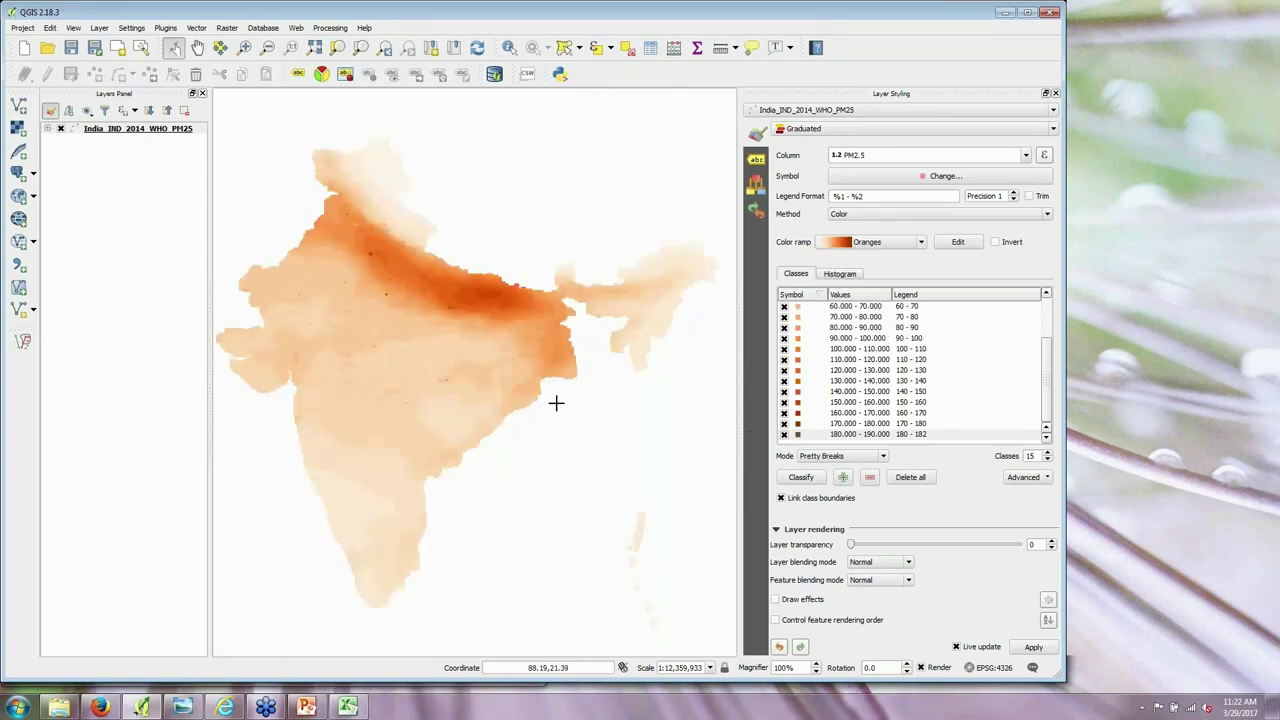
{"action": "mouse_move", "coordinate": [526, 444]}
{"action": "left_mouse_down"}
{"action": "mouse_move", "coordinate": [560, 446]}
{"action": "mouse_move", "coordinate": [532, 447]}
{"action": "left_mouse_up"}
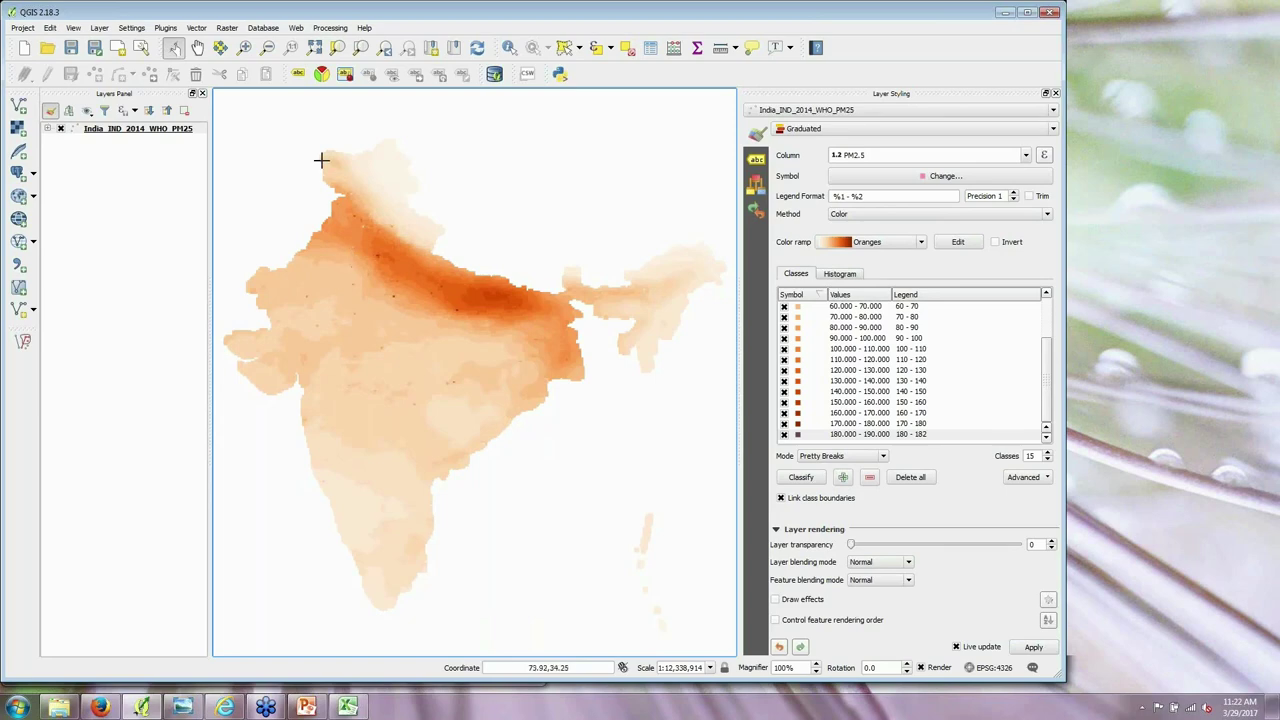
Step: Open the statistical summary for the India_IND_2014_WHO_PM25 layer and check which fields are available
{"action": "left_click", "coordinate": [74, 28]}
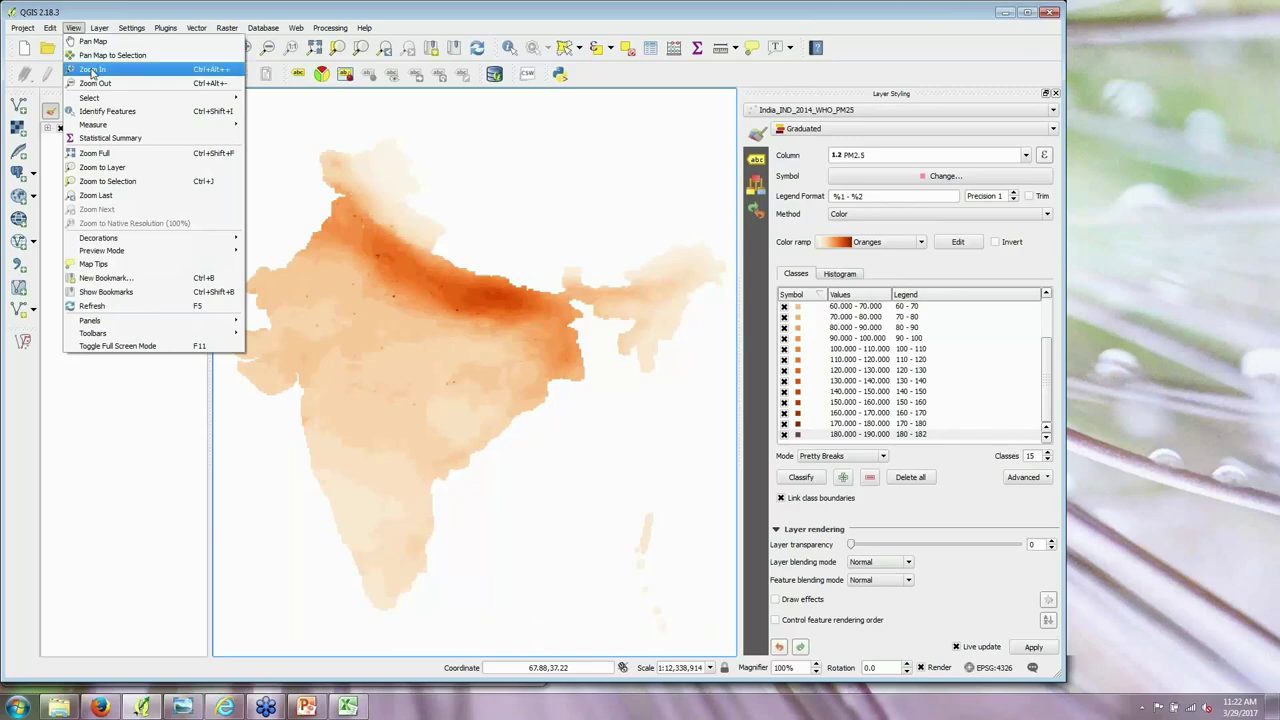
{"action": "left_click", "coordinate": [140, 142]}
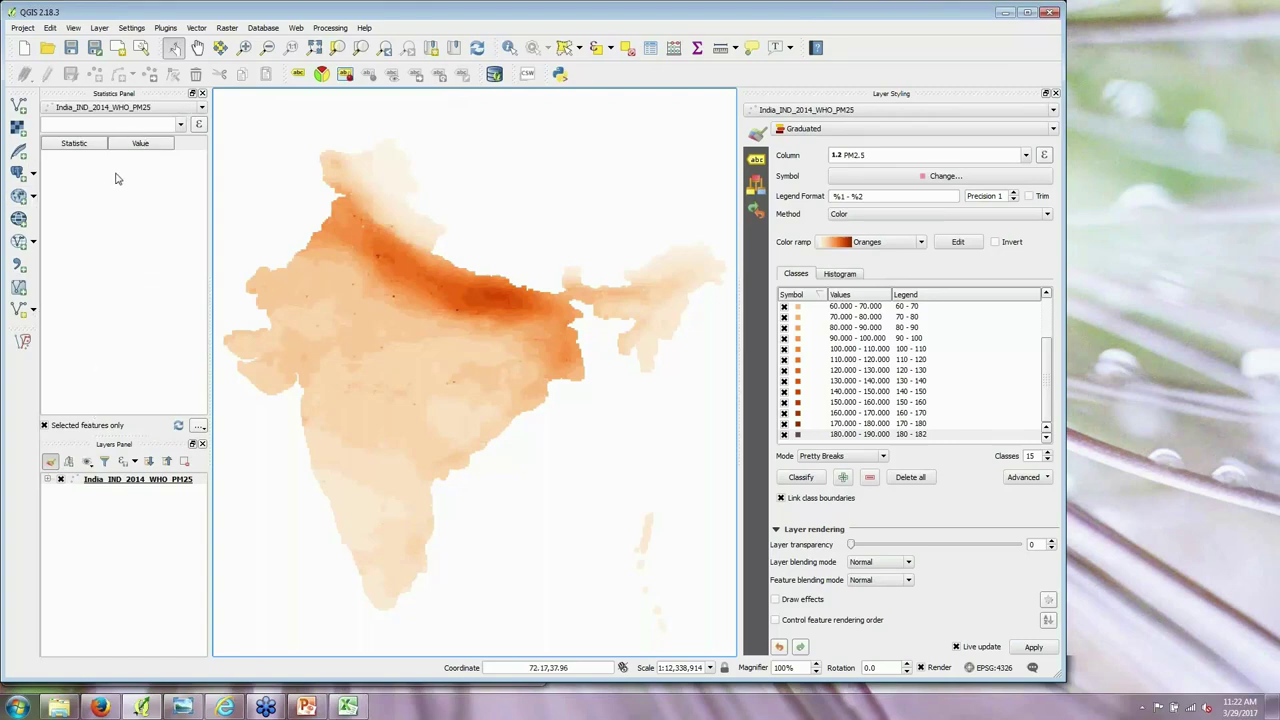
{"action": "left_click", "coordinate": [181, 124]}
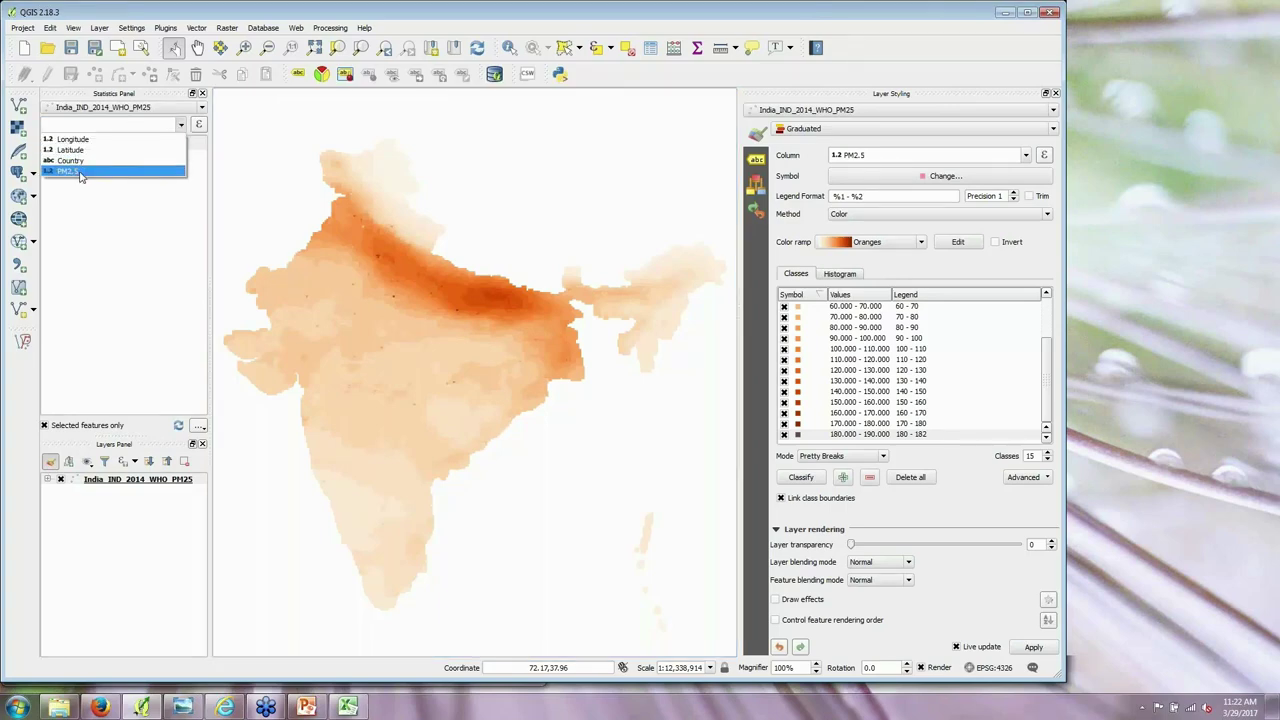
{"action": "left_click", "coordinate": [180, 125]}
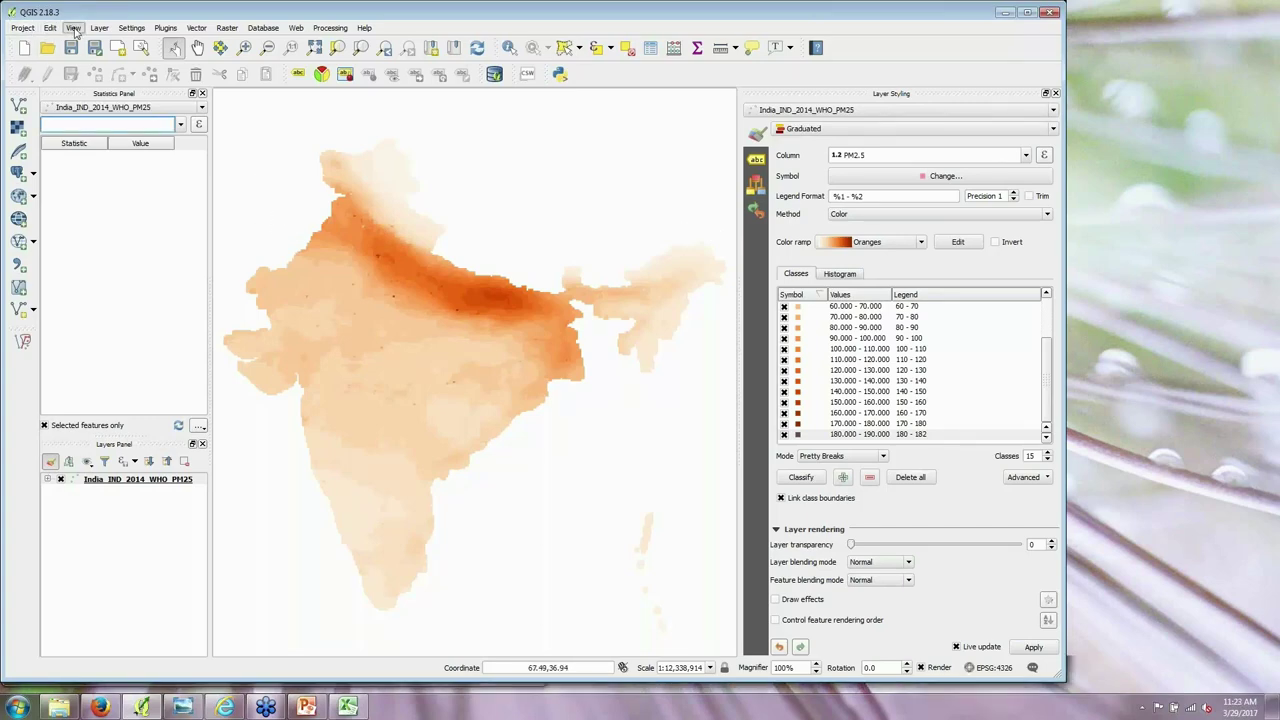
{"action": "left_click", "coordinate": [74, 28]}
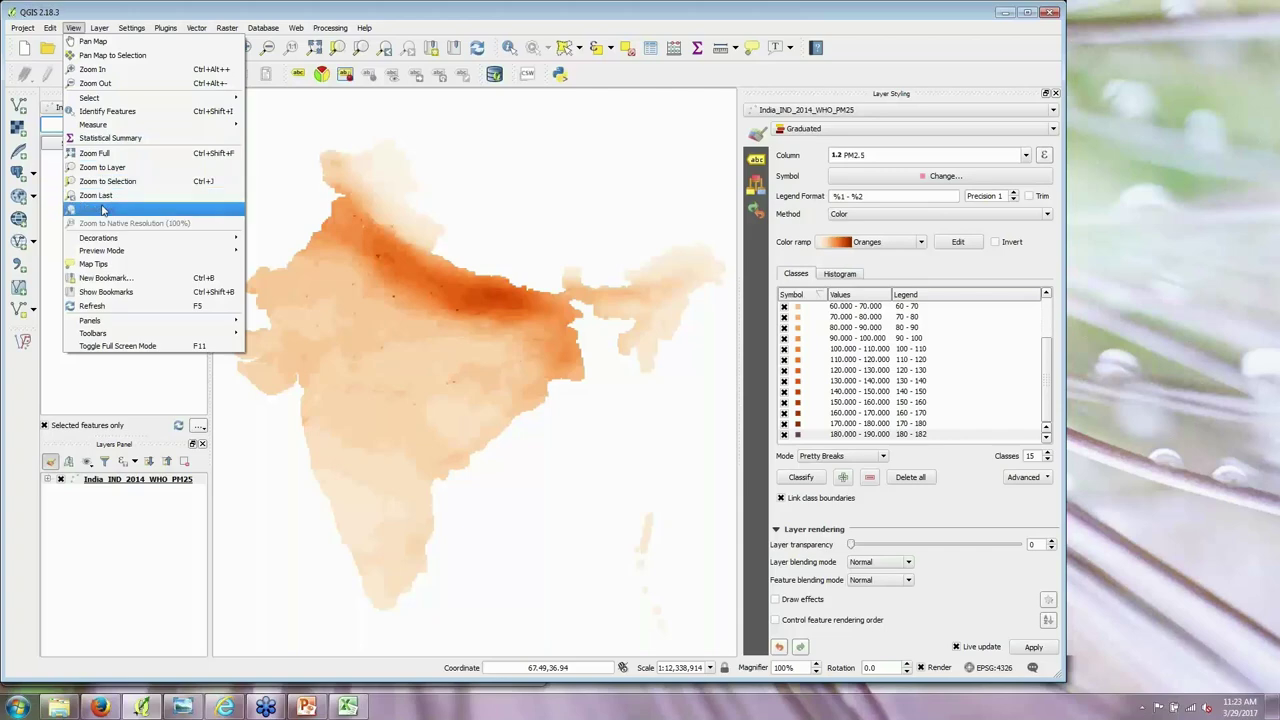
{"action": "mouse_move", "coordinate": [117, 324]}
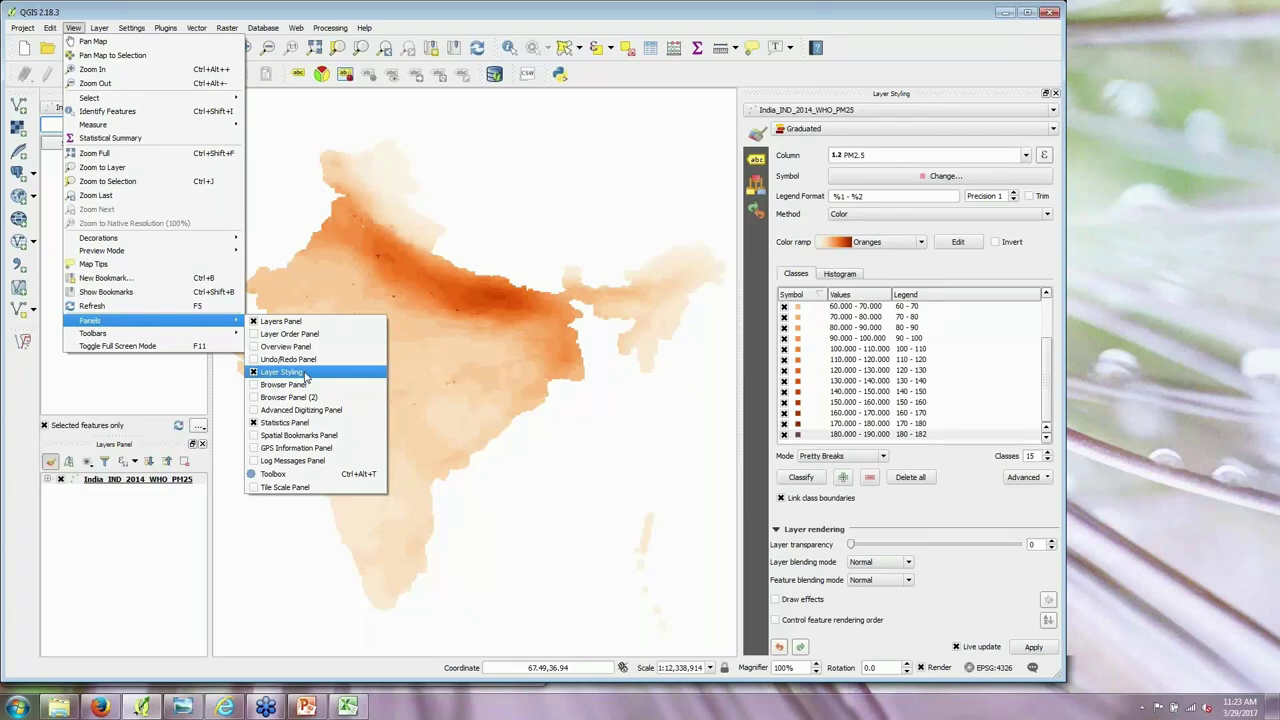
{"action": "left_click", "coordinate": [138, 541]}
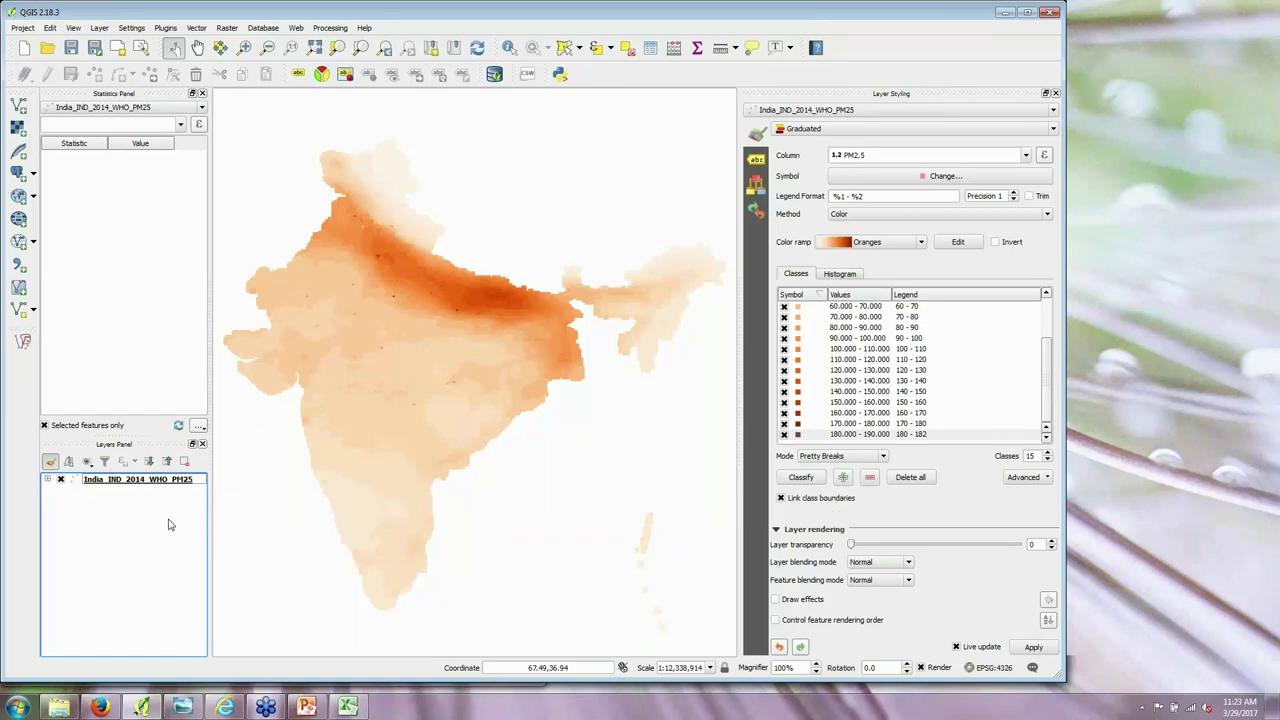
{"action": "left_click", "coordinate": [73, 28]}
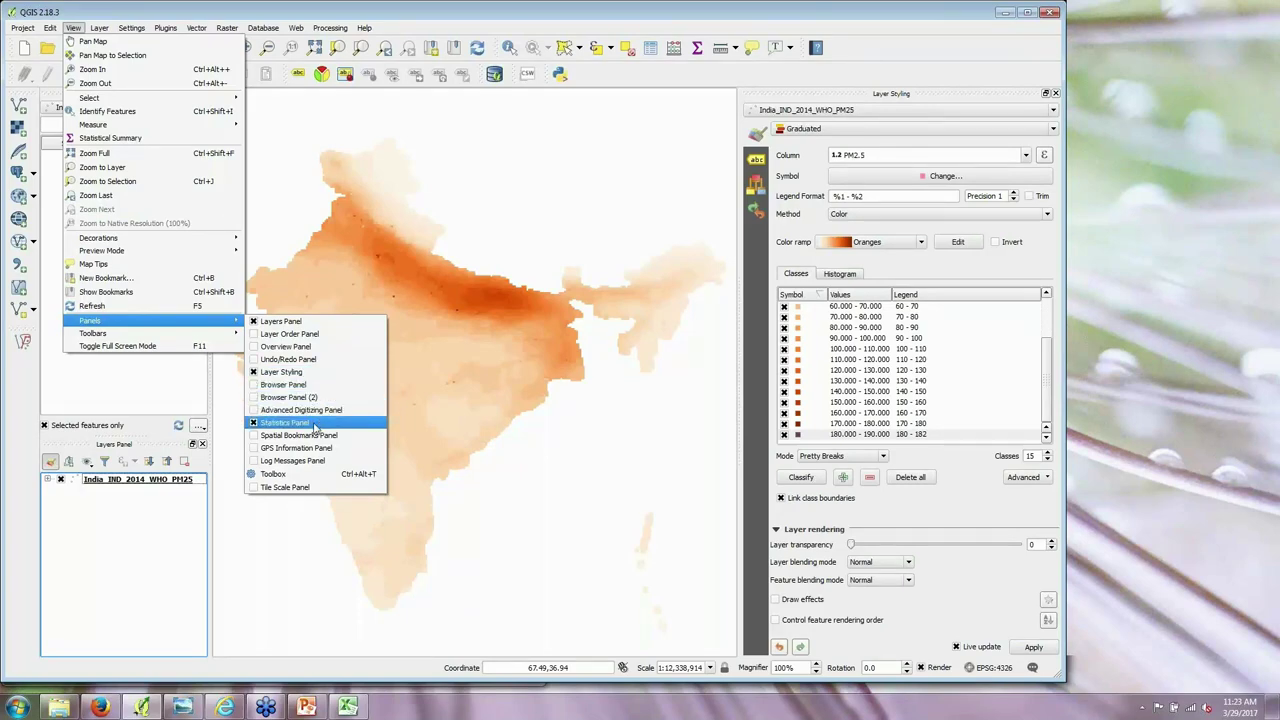
{"action": "left_click", "coordinate": [164, 544]}
{"action": "left_click", "coordinate": [97, 187]}
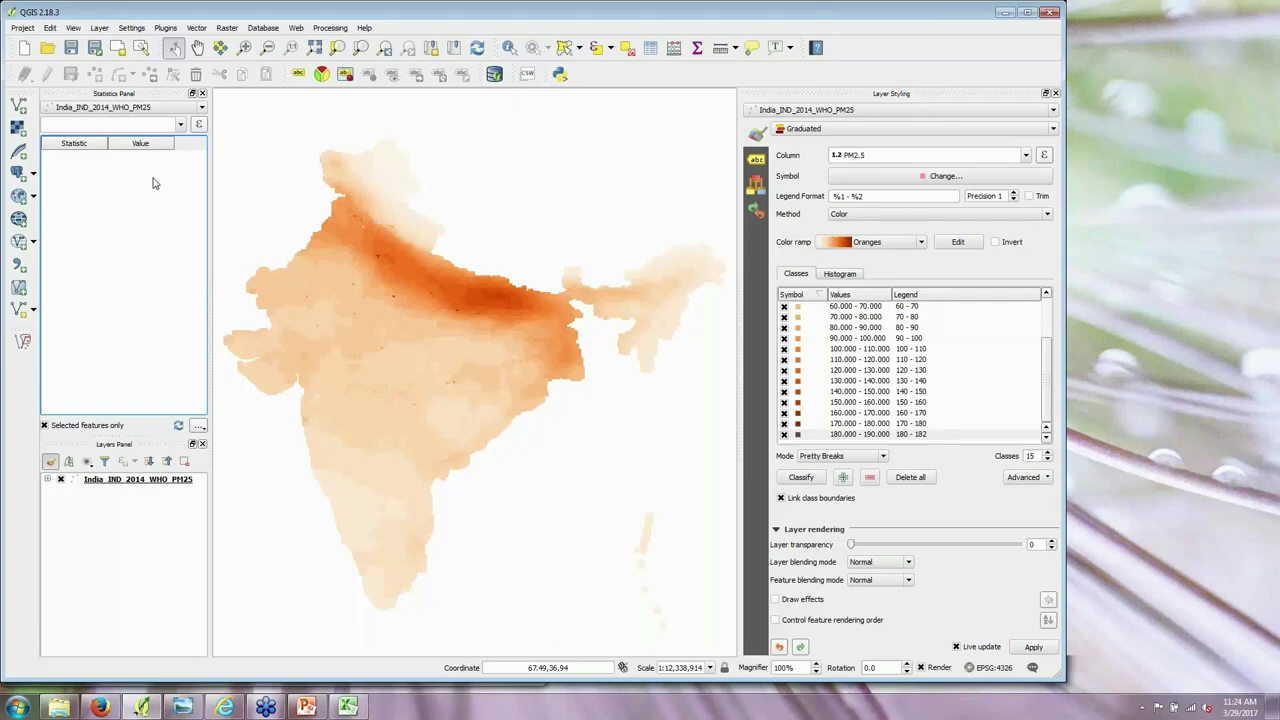
Step: Calculate the PM2.5 field's statistics for all features instead of only selected ones, and review the full list of statistics
{"action": "left_click", "coordinate": [180, 125]}
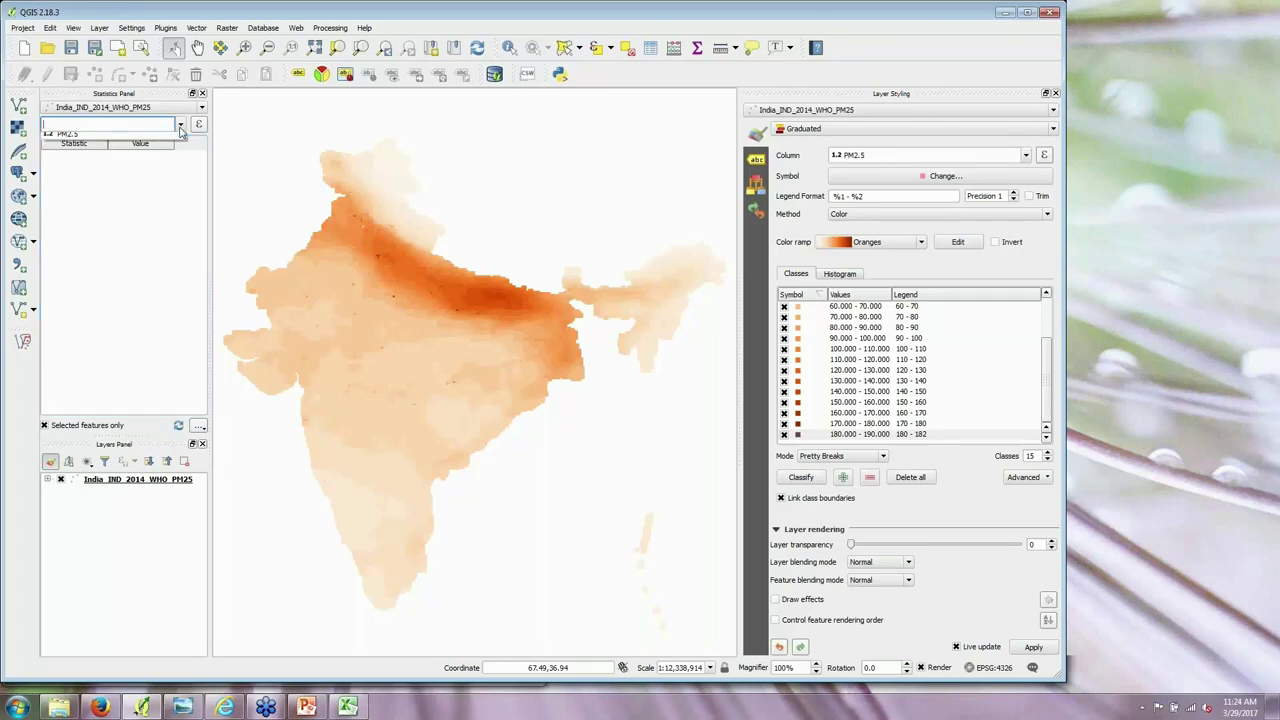
{"action": "left_click", "coordinate": [180, 128]}
{"action": "left_click", "coordinate": [180, 126]}
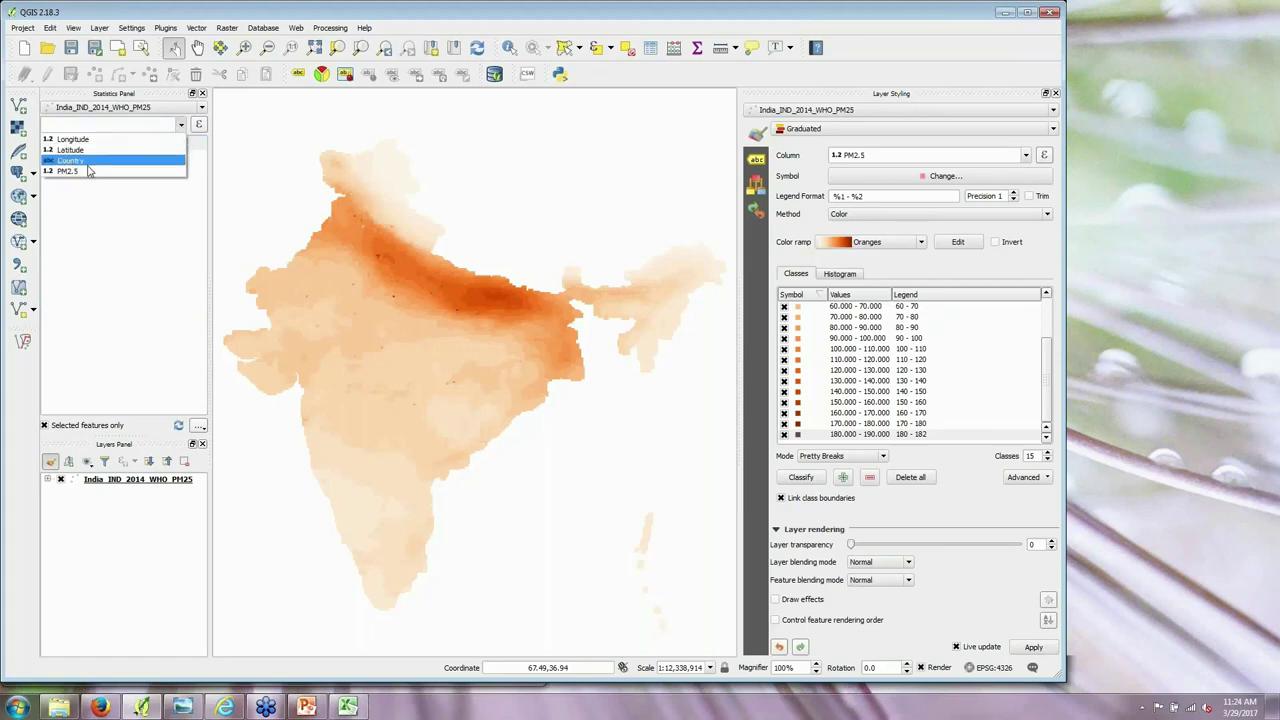
{"action": "left_click", "coordinate": [80, 172]}
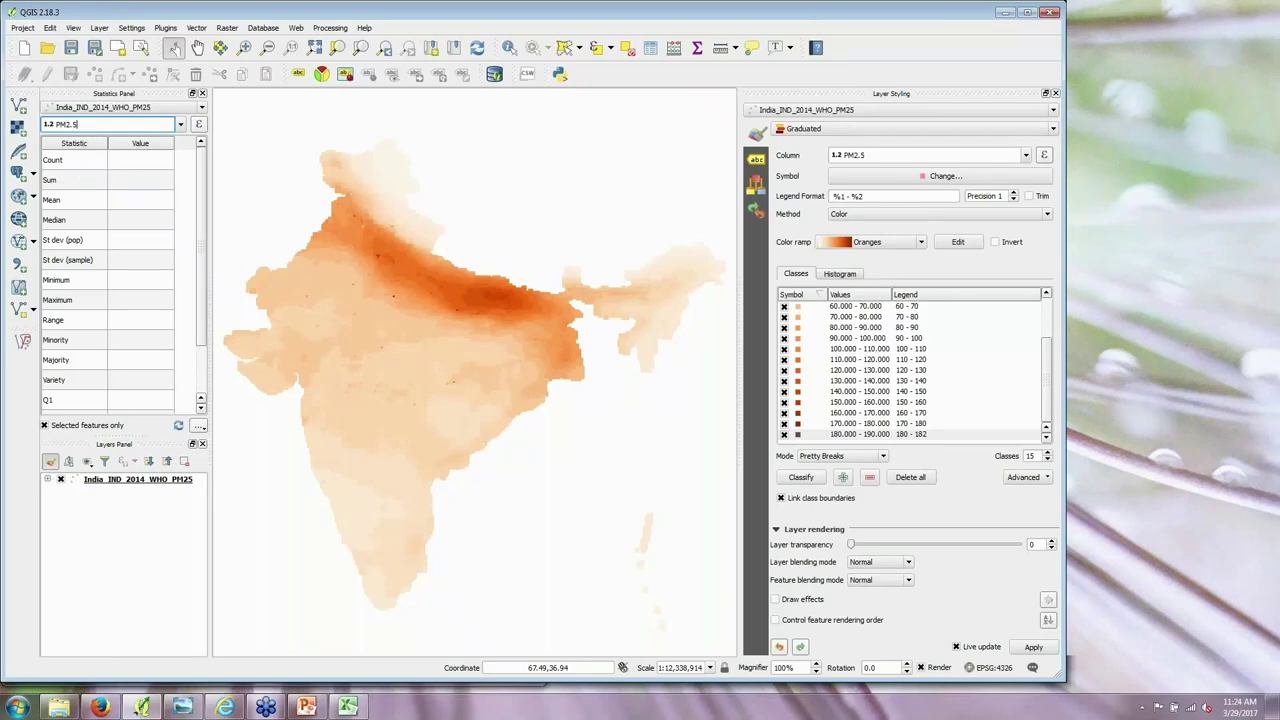
{"action": "left_click", "coordinate": [44, 427]}
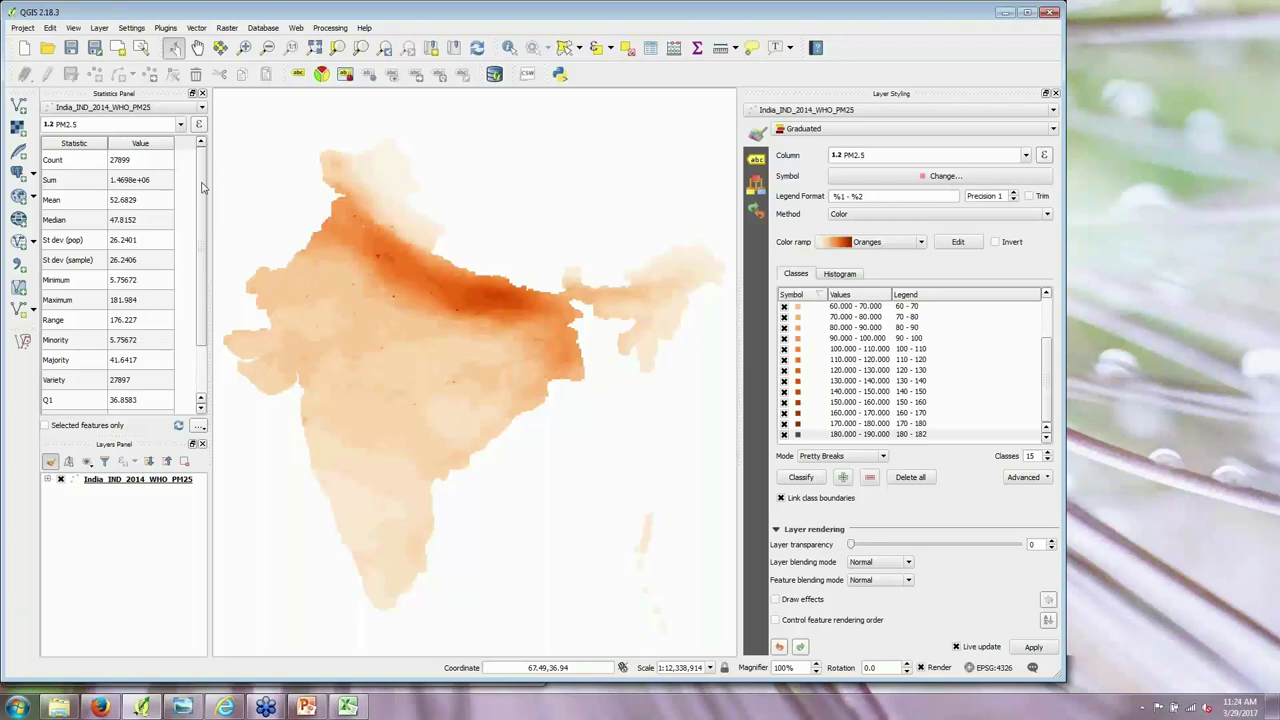
{"action": "scroll", "coordinate": [204, 189], "scroll_direction": "down", "scroll_amount": 1}
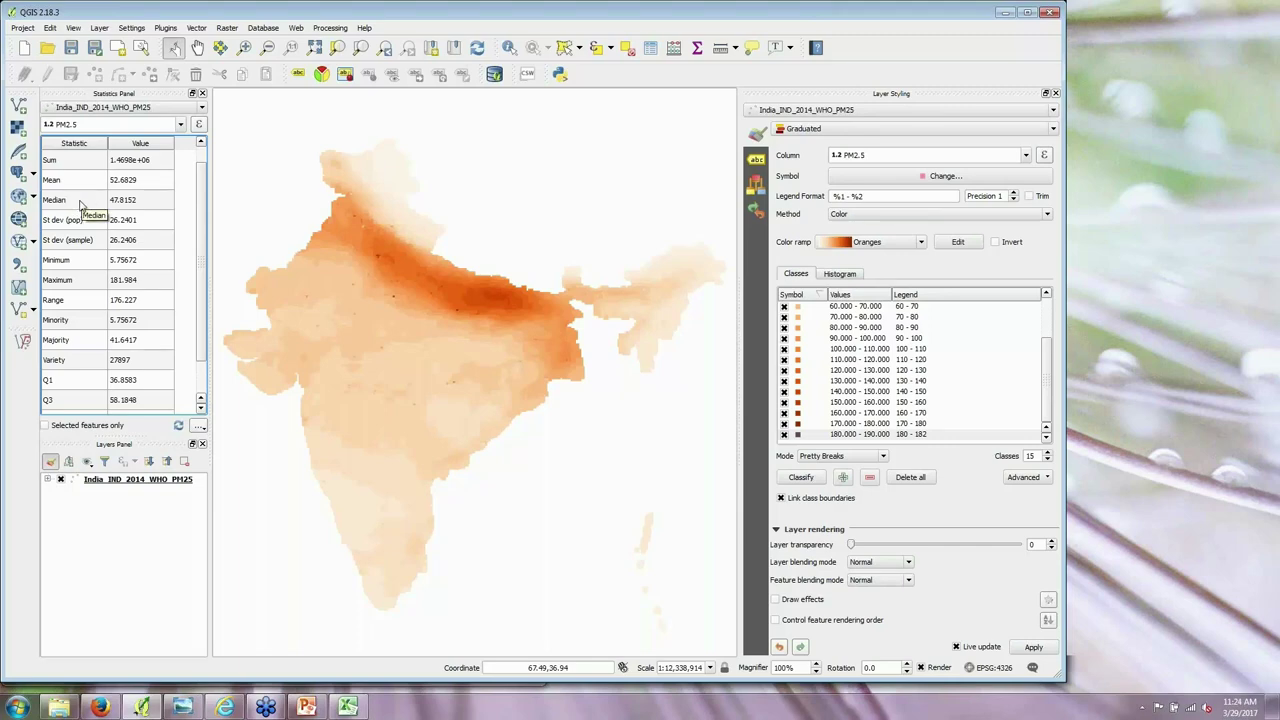
{"action": "mouse_move", "coordinate": [200, 218]}
{"action": "left_mouse_down"}
{"action": "mouse_move", "coordinate": [200, 248]}
{"action": "mouse_move", "coordinate": [200, 232]}
{"action": "left_mouse_up"}
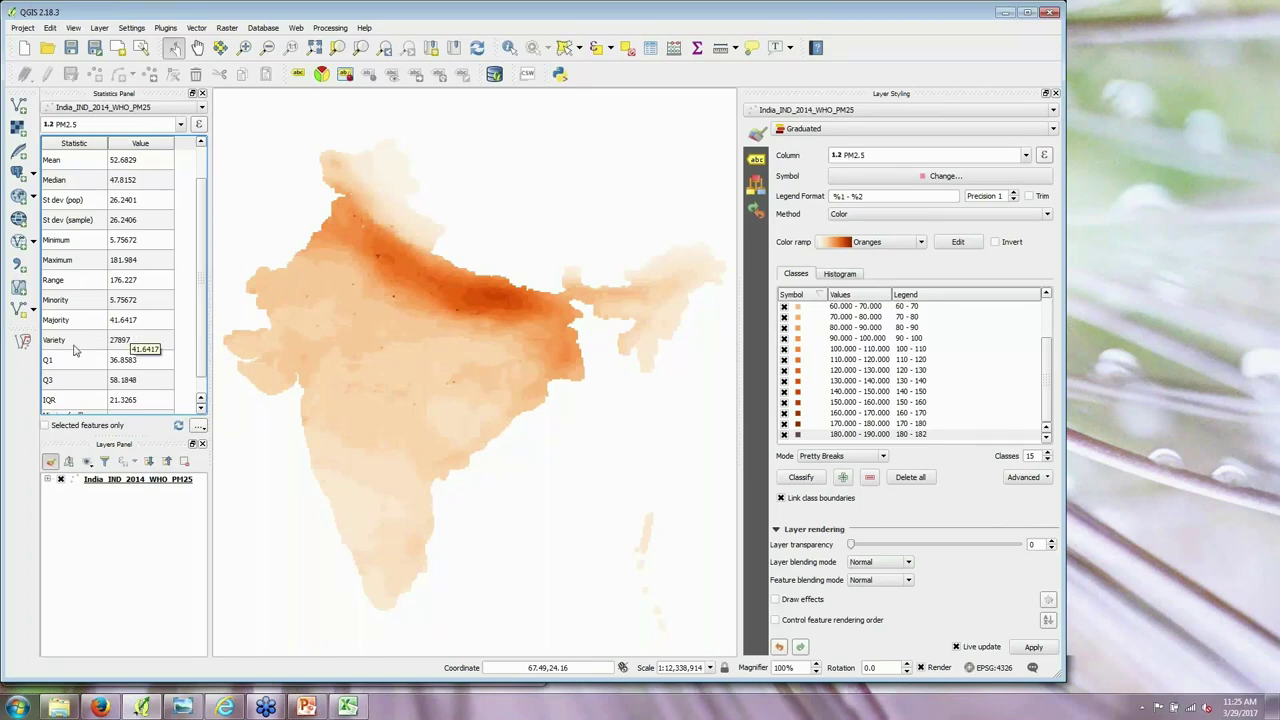
{"action": "scroll", "coordinate": [120, 330], "scroll_direction": "down", "scroll_amount": 1}
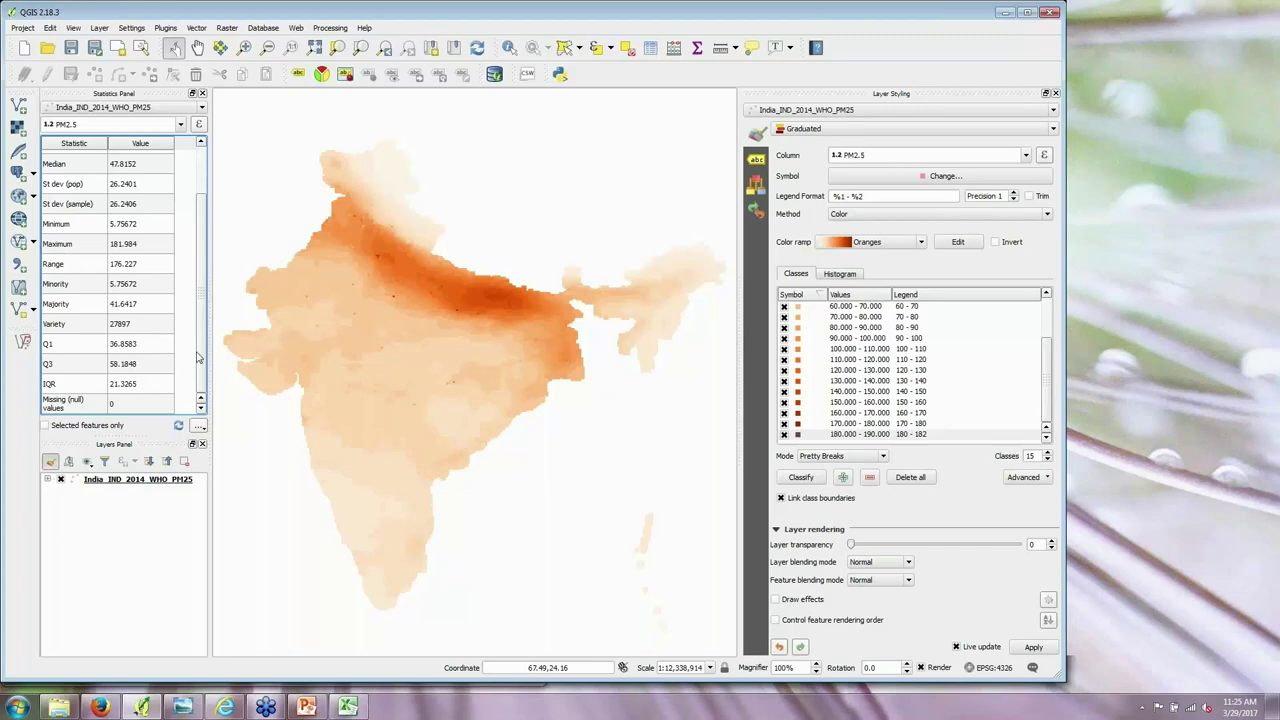
{"action": "scroll", "coordinate": [200, 333], "scroll_direction": "up", "scroll_amount": 1}
{"action": "scroll", "coordinate": [200, 333], "scroll_direction": "up", "scroll_amount": 2}
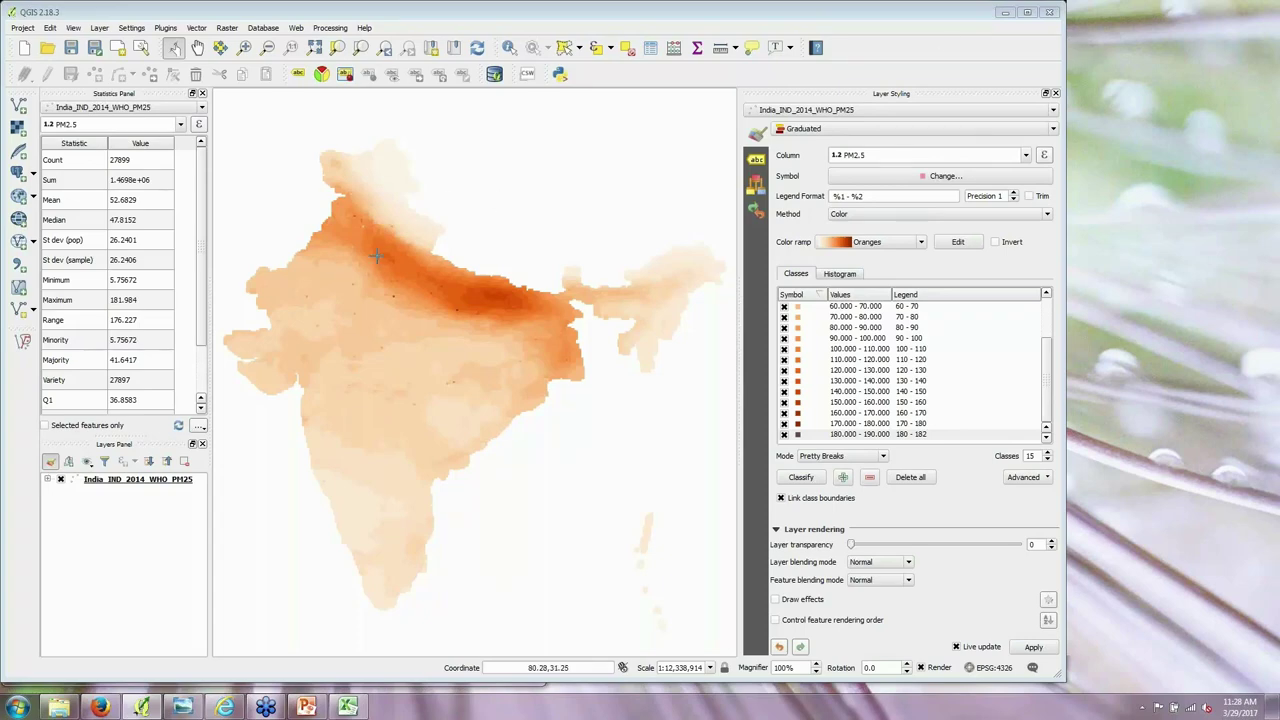
Step: Select a rectangle of points over the darkest area below the northern border and limit the PM2.5 statistics to selected features
{"action": "left_click", "coordinate": [146, 484]}
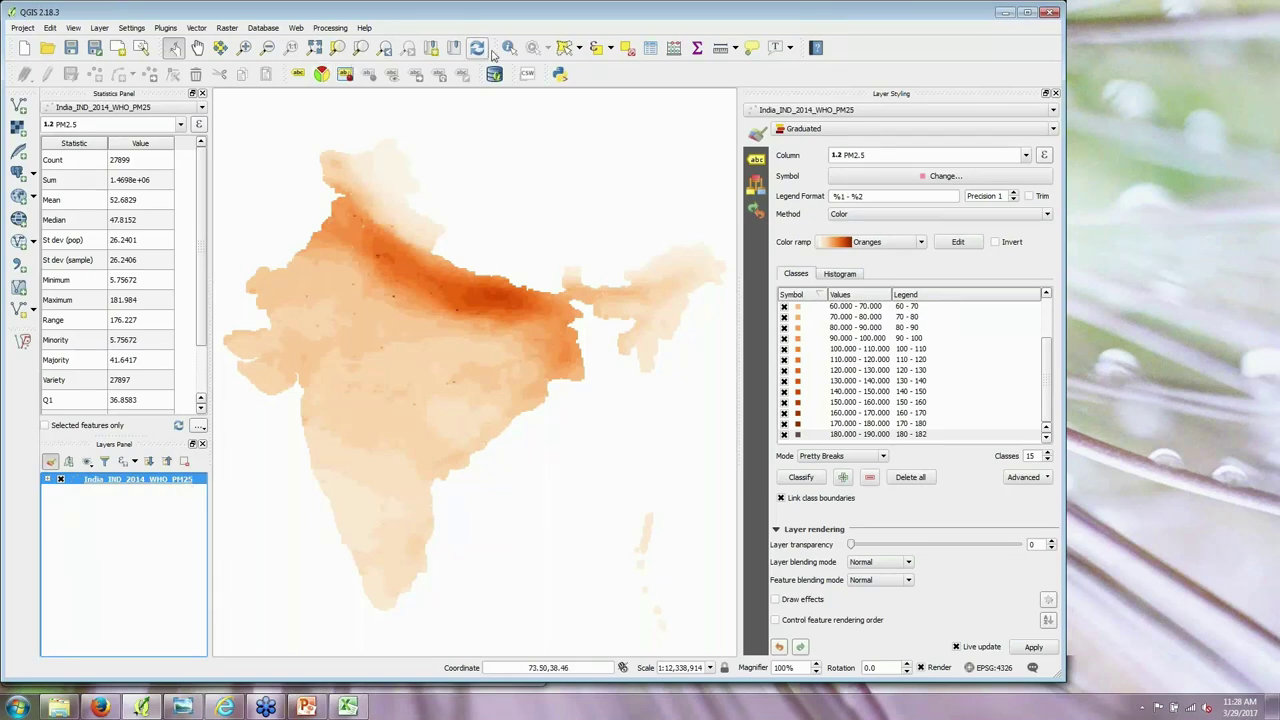
{"action": "left_click", "coordinate": [578, 50]}
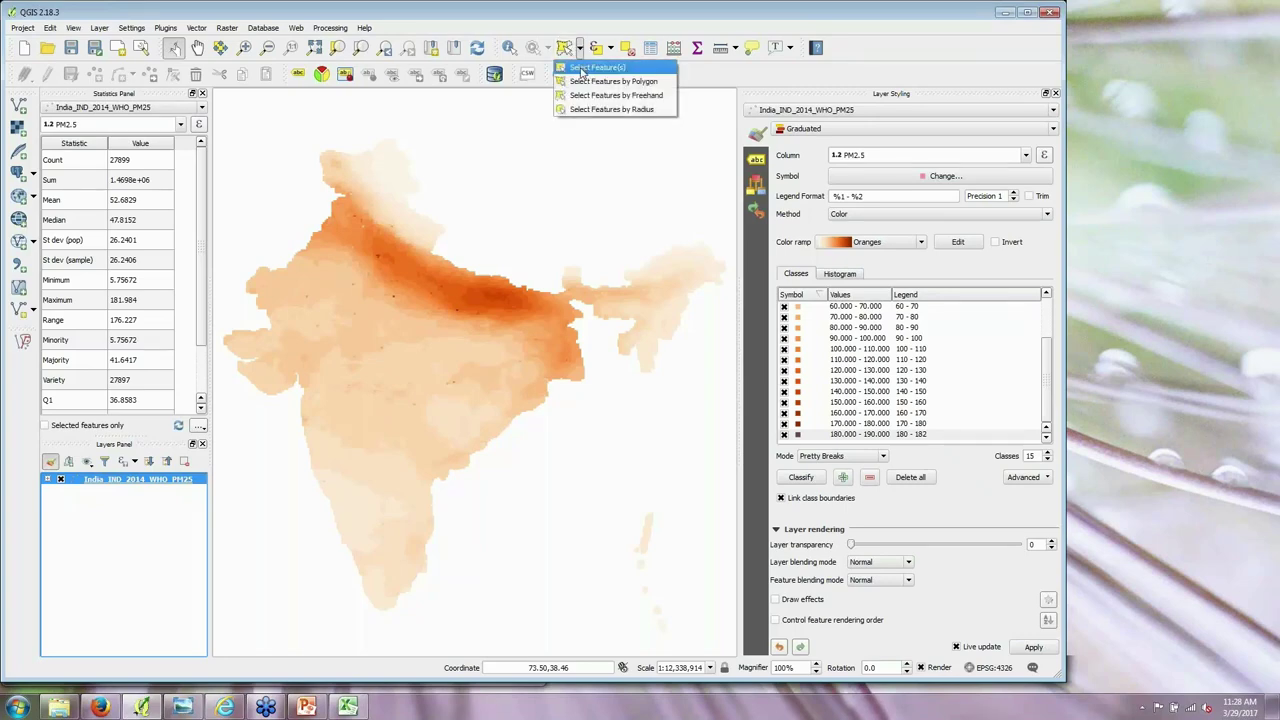
{"action": "left_click", "coordinate": [608, 69]}
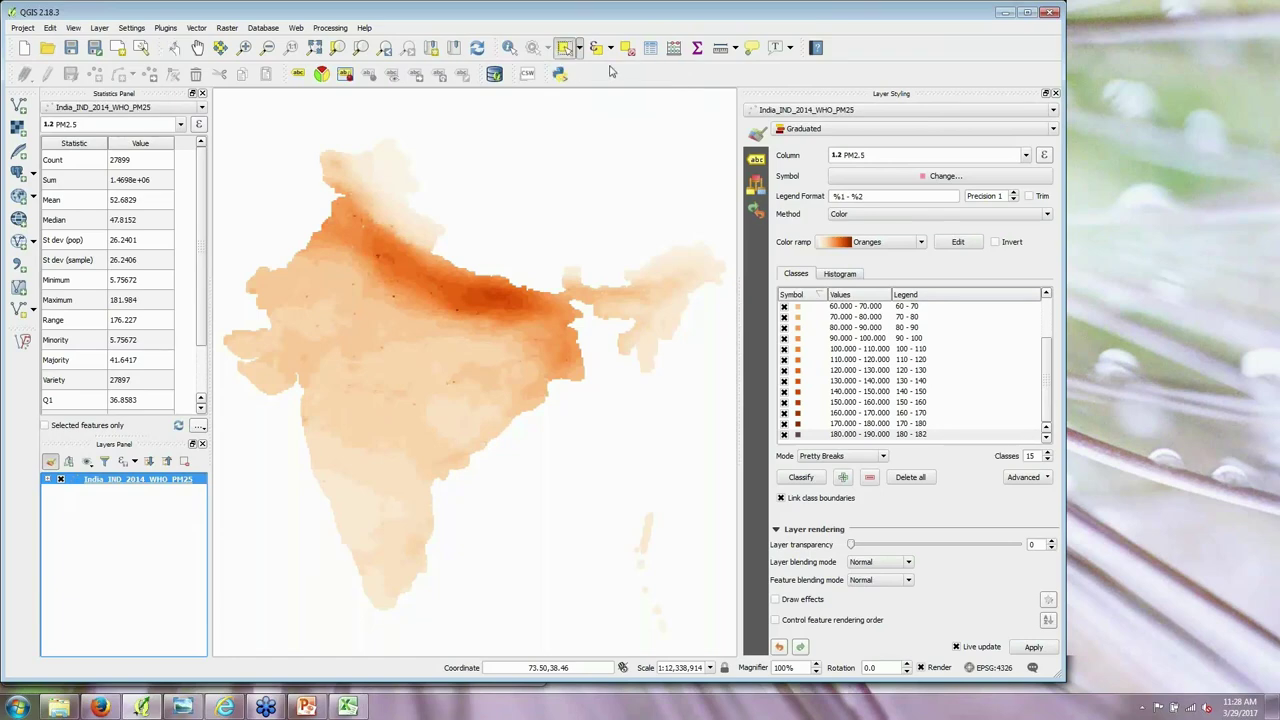
{"action": "left_click", "coordinate": [466, 287]}
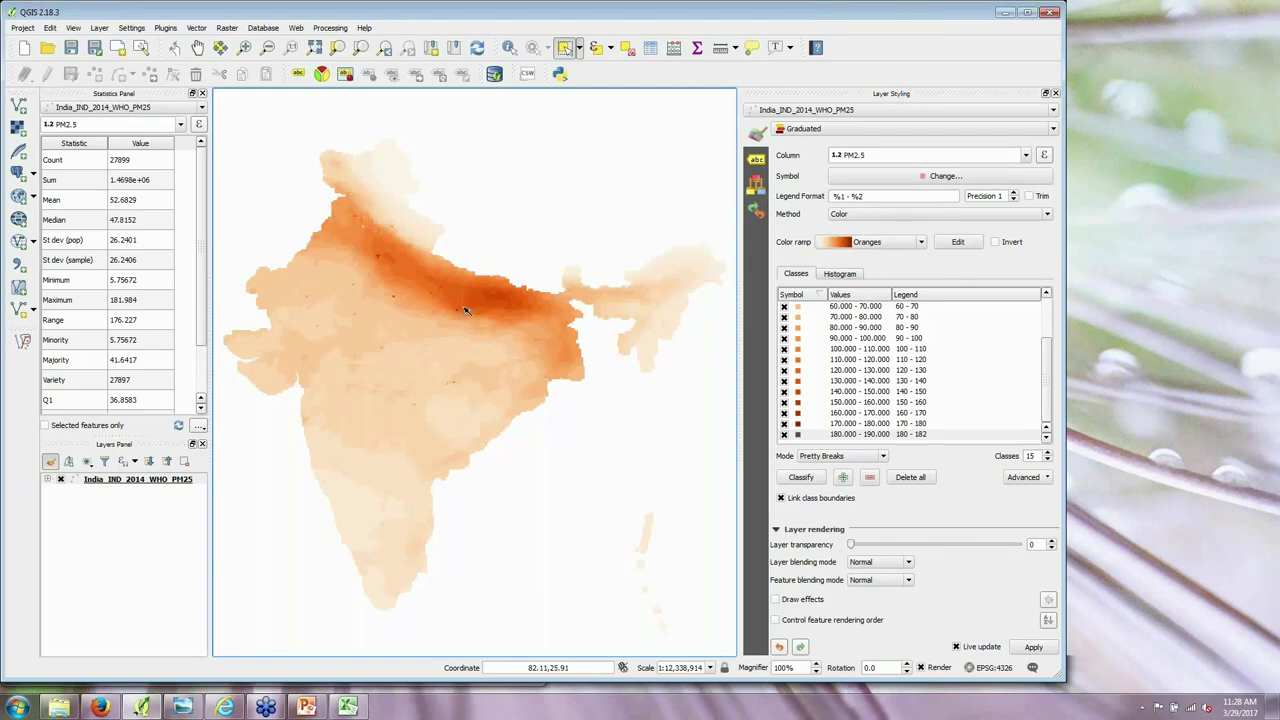
{"action": "left_click_drag", "start_coordinate": [494, 336], "coordinate": [556, 336]}
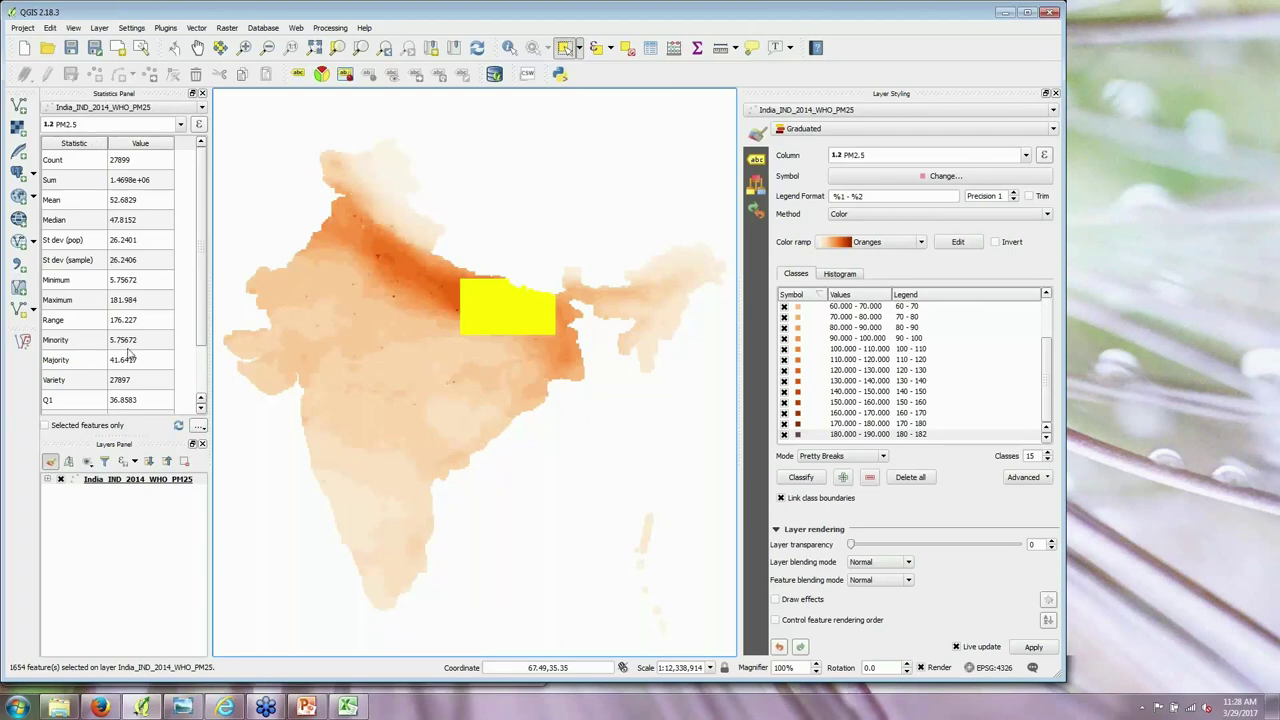
{"action": "left_click", "coordinate": [44, 426]}
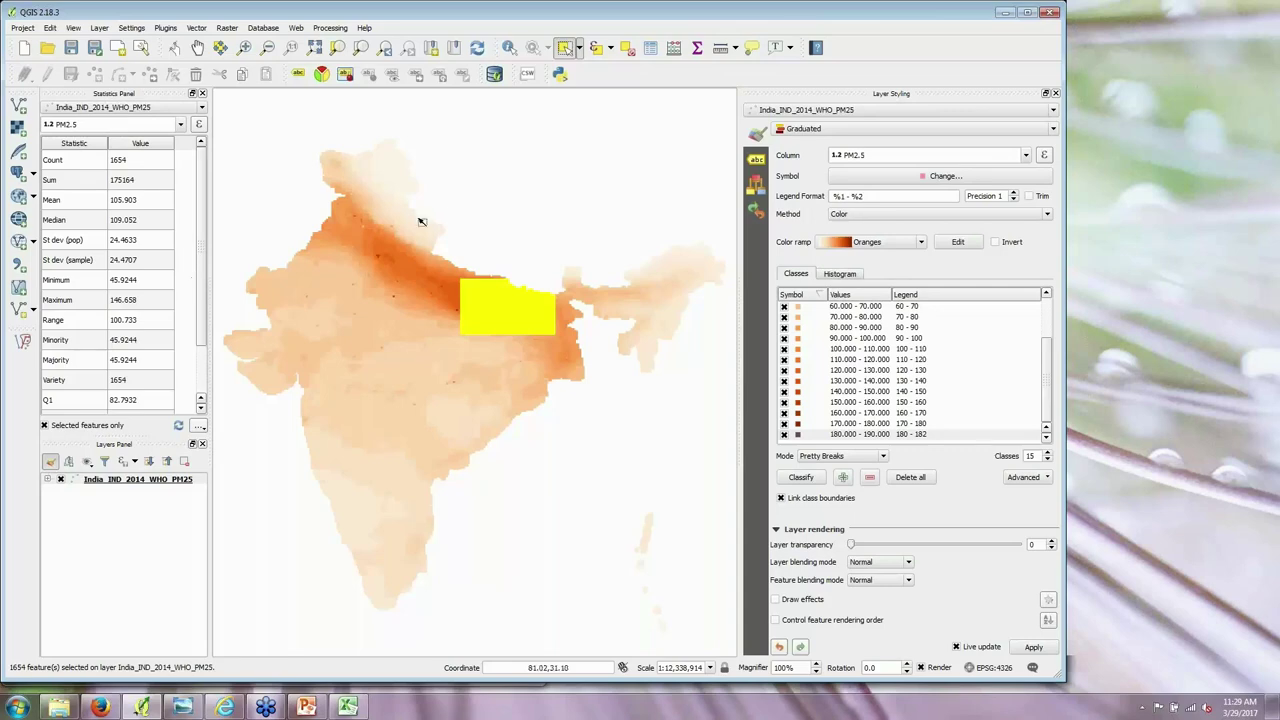
Step: Replace the selection with a slightly smaller rectangle over the darkest area and show the PM2.5 statistics for selected features only
{"action": "left_click", "coordinate": [531, 241]}
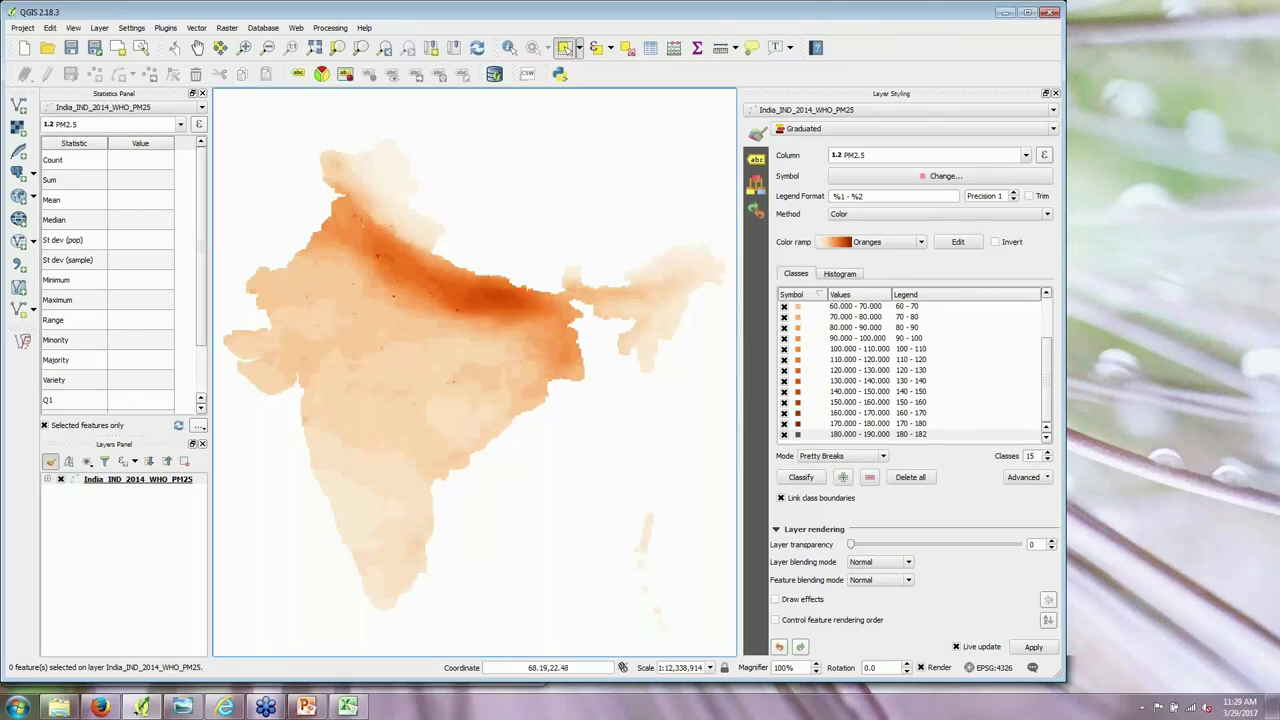
{"action": "left_click", "coordinate": [57, 426]}
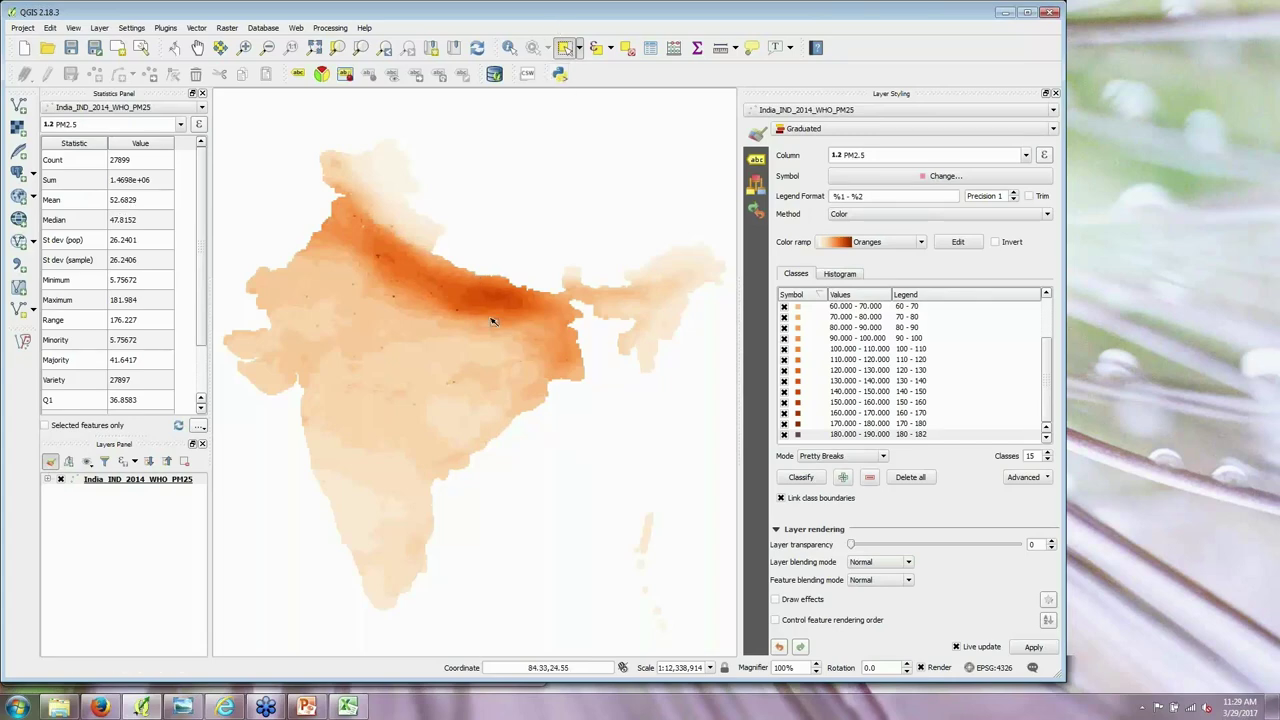
{"action": "left_click", "coordinate": [465, 288]}
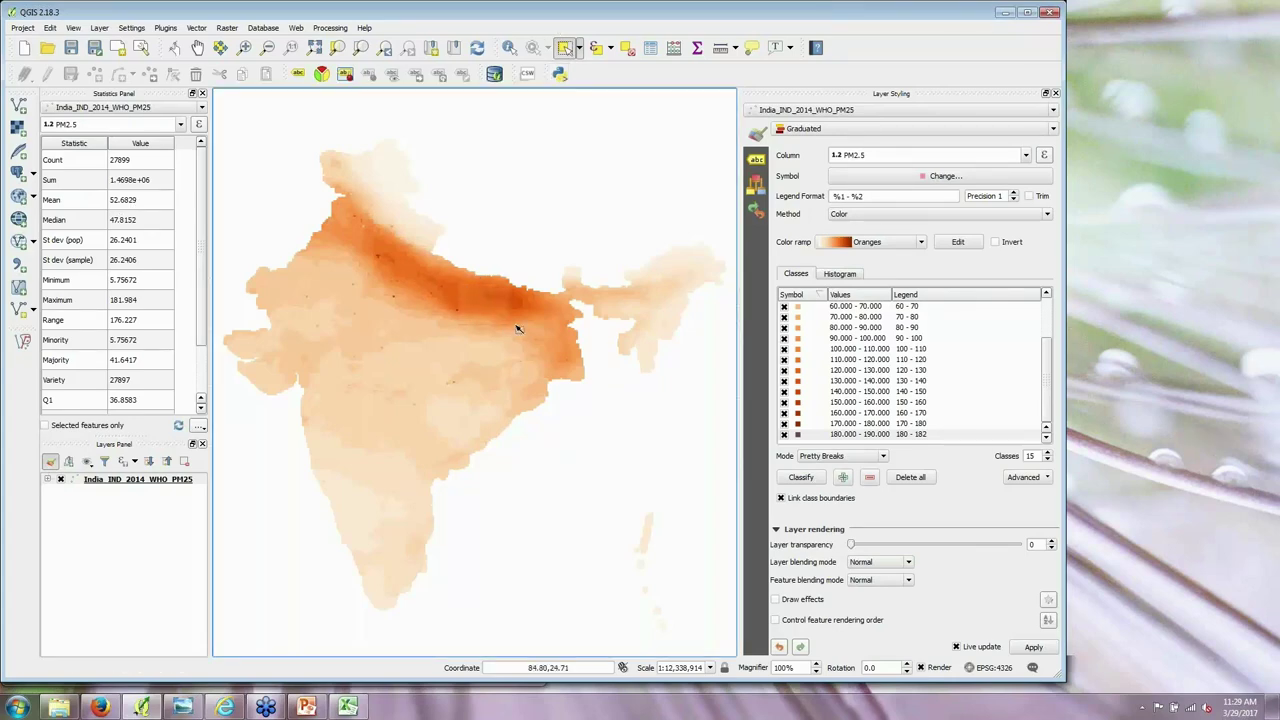
{"action": "left_click_drag", "start_coordinate": [538, 328], "coordinate": [537, 325]}
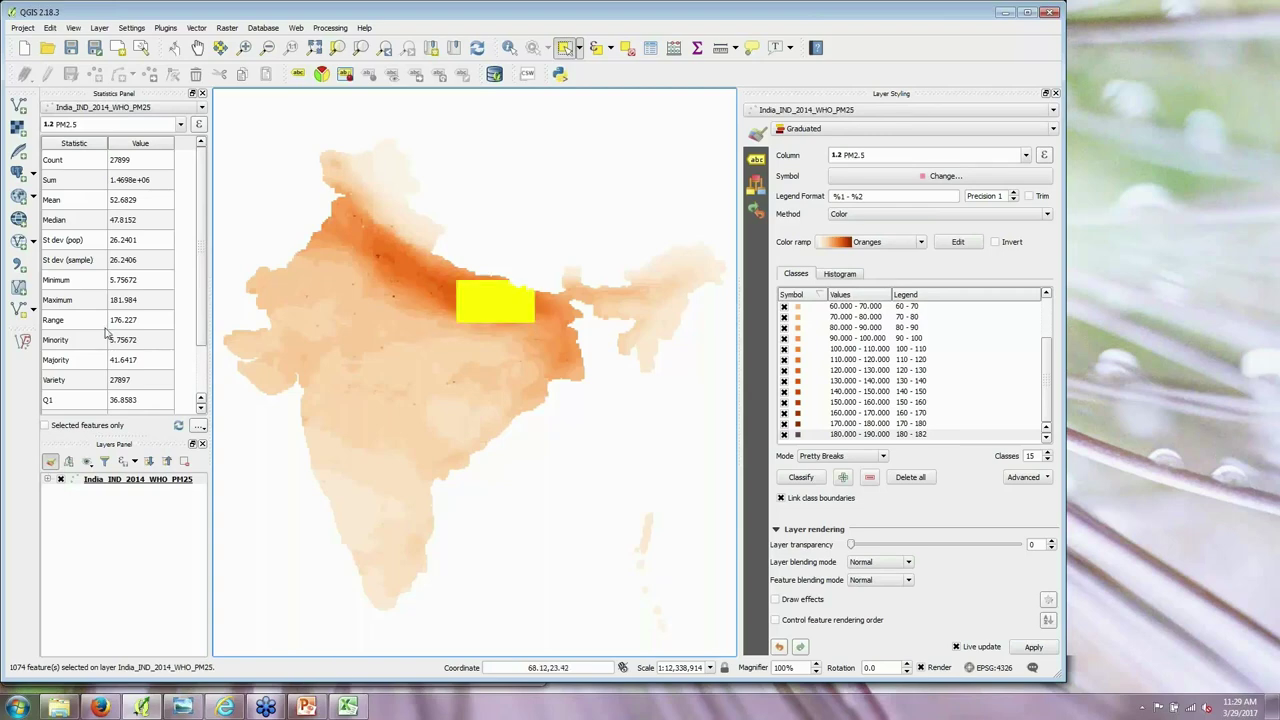
{"action": "left_click", "coordinate": [52, 427]}
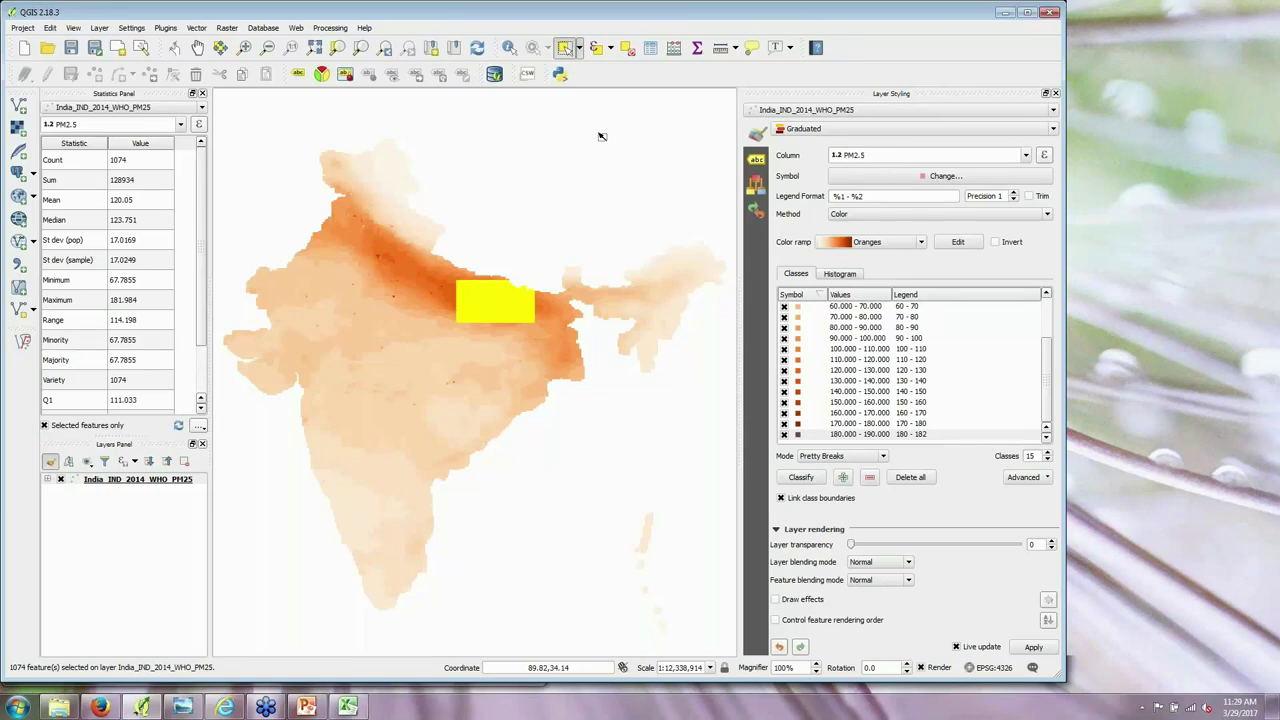
Step: Clear the rectangular selection and select points by polygon along the dark orange band at the northern border
{"action": "left_click", "coordinate": [578, 47]}
{"action": "left_click", "coordinate": [585, 70]}
{"action": "left_click", "coordinate": [578, 47]}
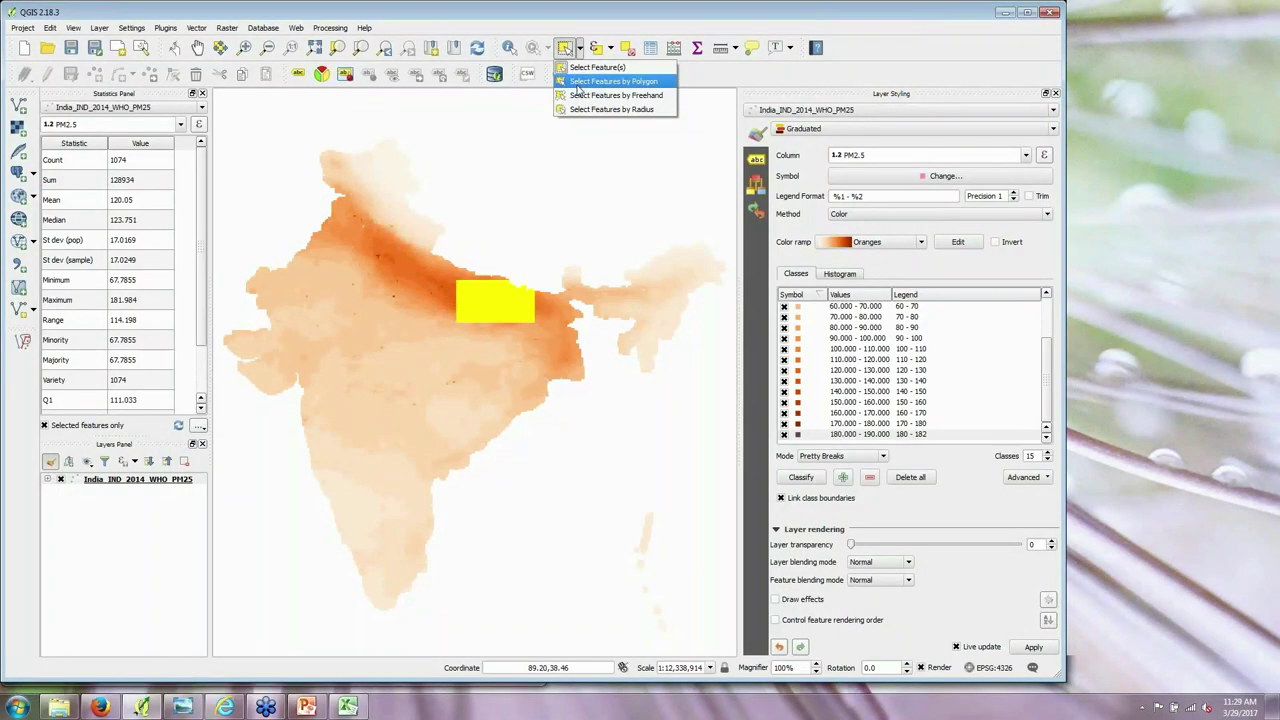
{"action": "left_click", "coordinate": [583, 88]}
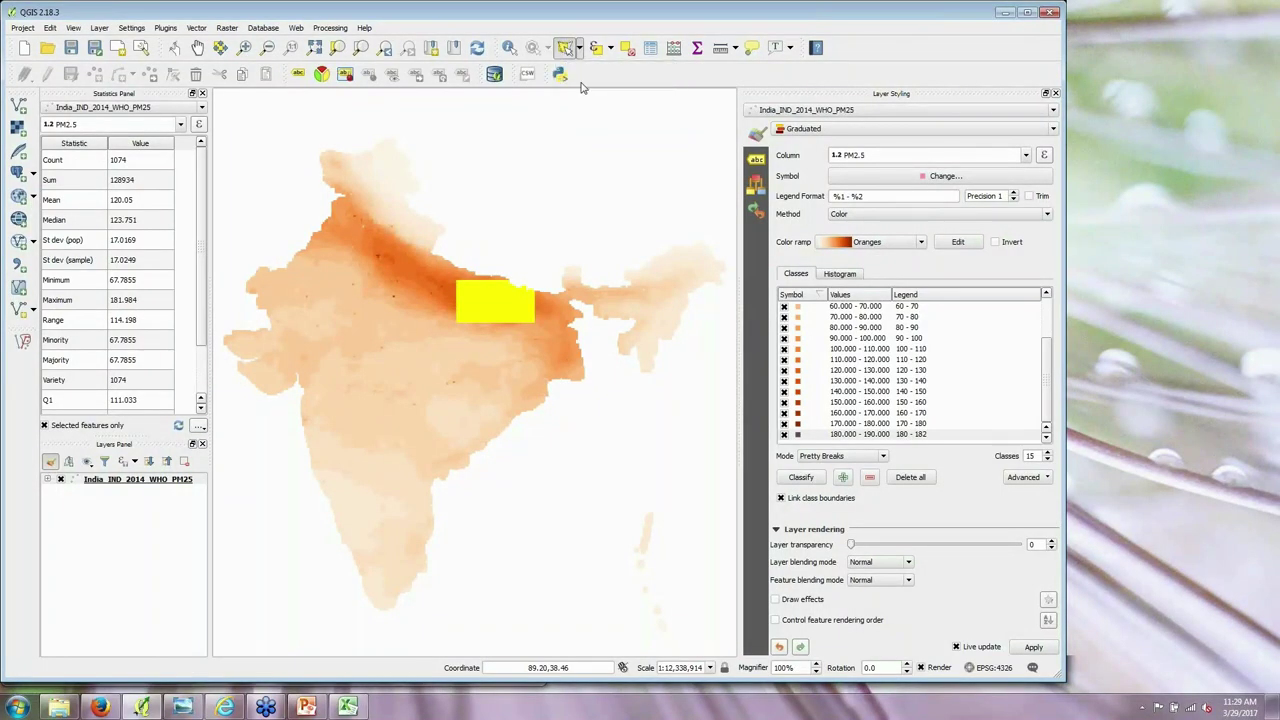
{"action": "left_click", "coordinate": [540, 190]}
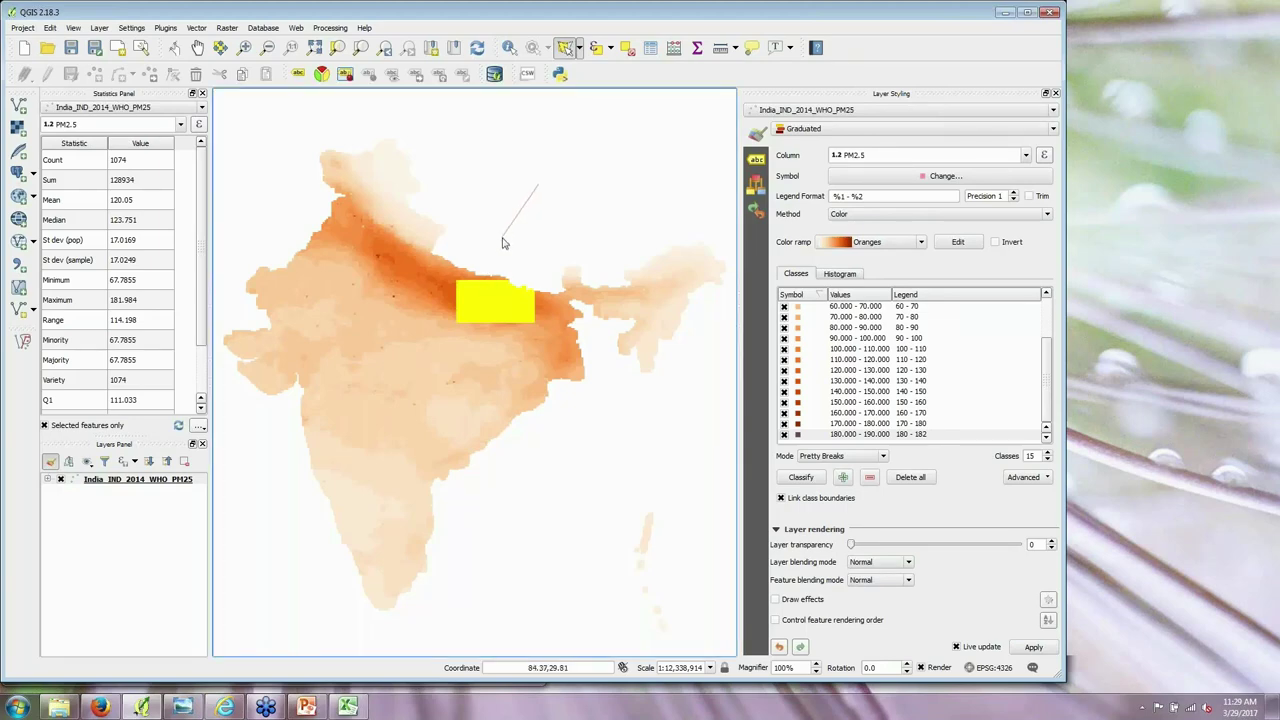
{"action": "right_click", "coordinate": [504, 241]}
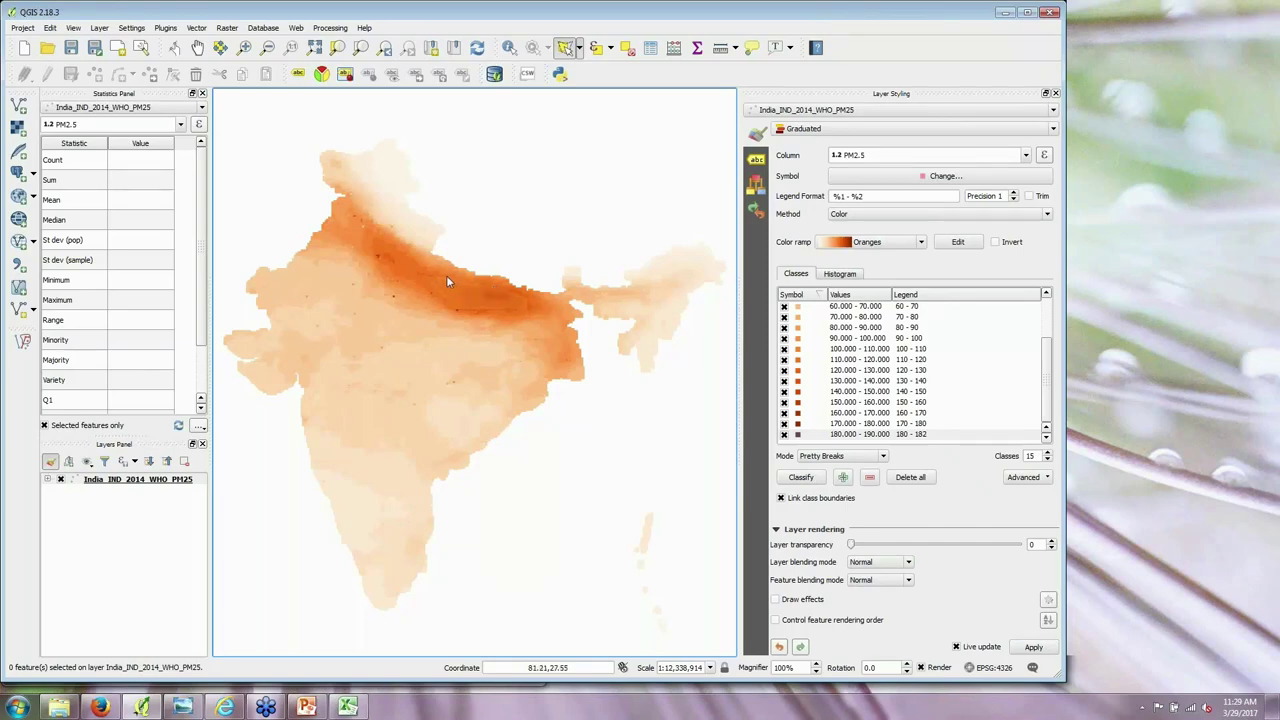
{"action": "left_click_drag", "start_coordinate": [420, 272], "coordinate": [526, 306]}
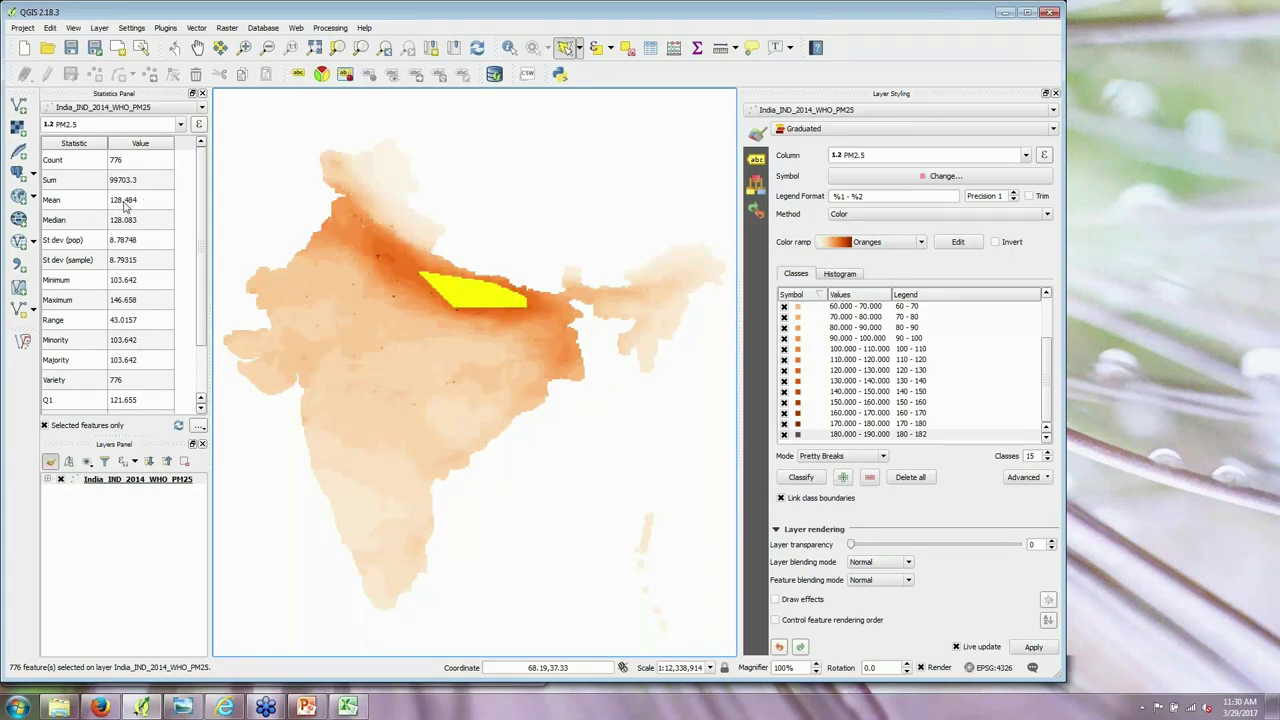
Step: Select points by radius over the darkest area at the northern border to get their PM2.5 statistics, and clear the selection
{"action": "left_click", "coordinate": [579, 48]}
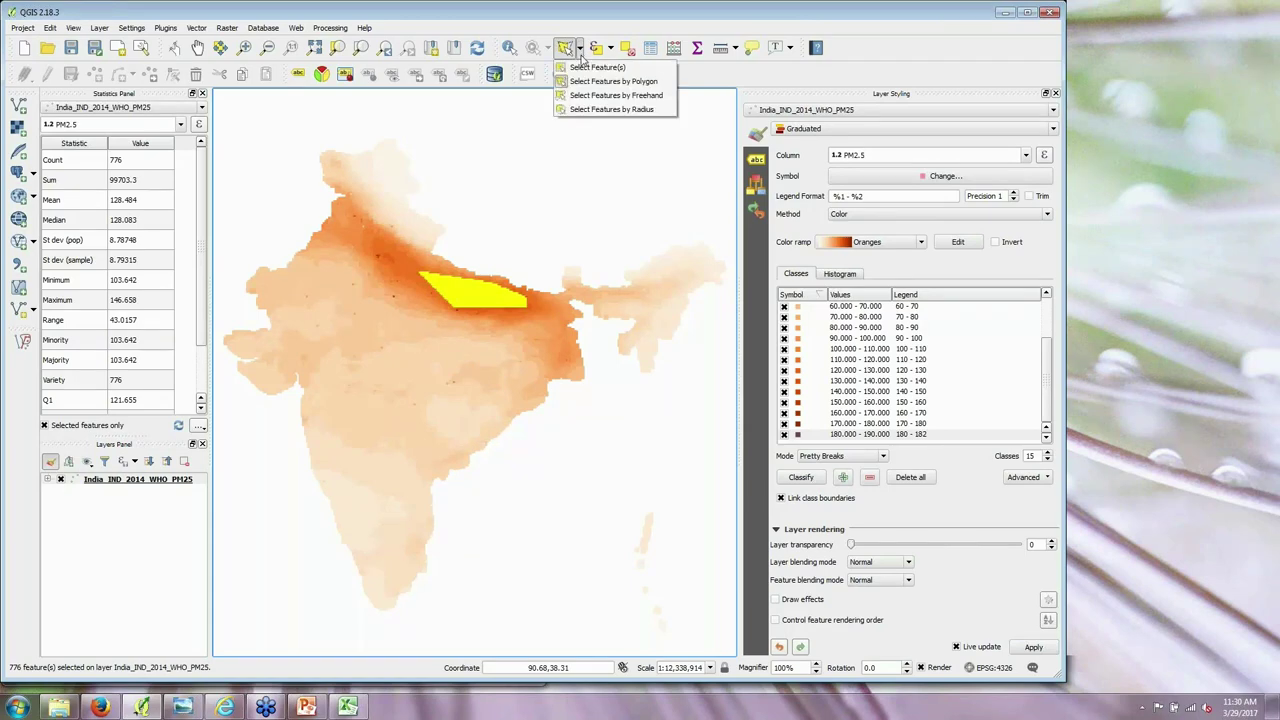
{"action": "left_click", "coordinate": [595, 110]}
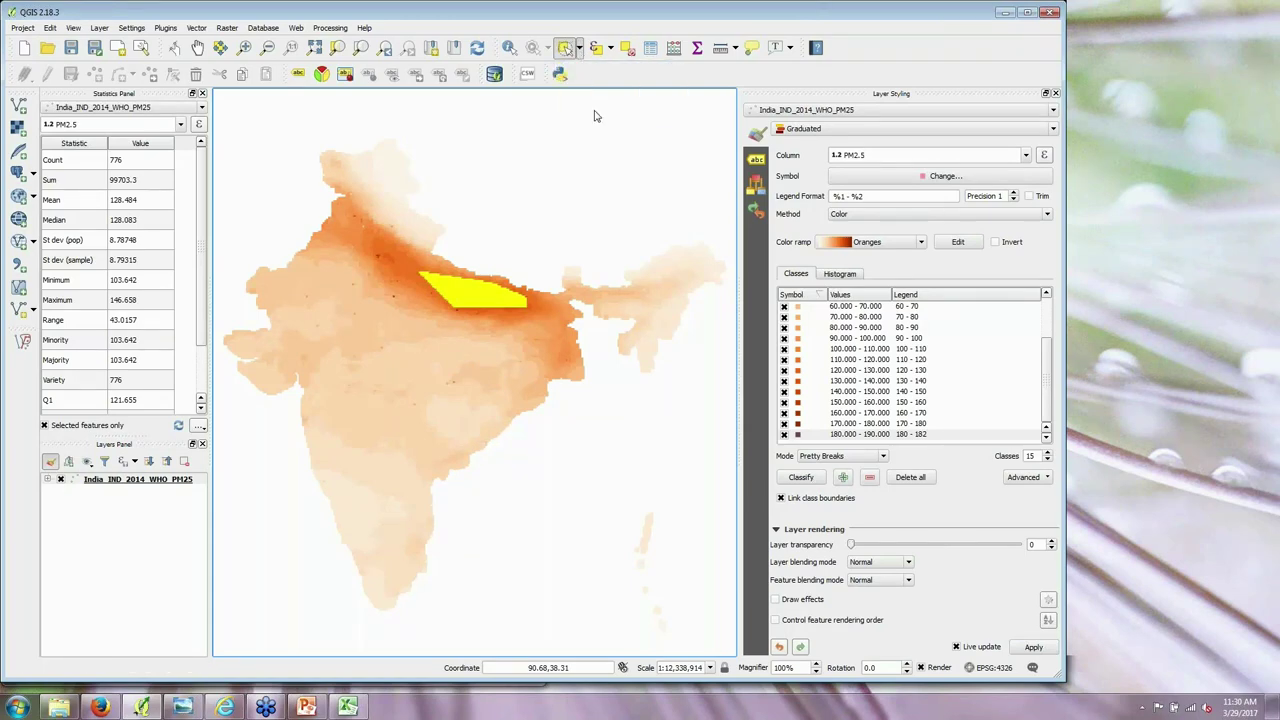
{"action": "left_click", "coordinate": [556, 222]}
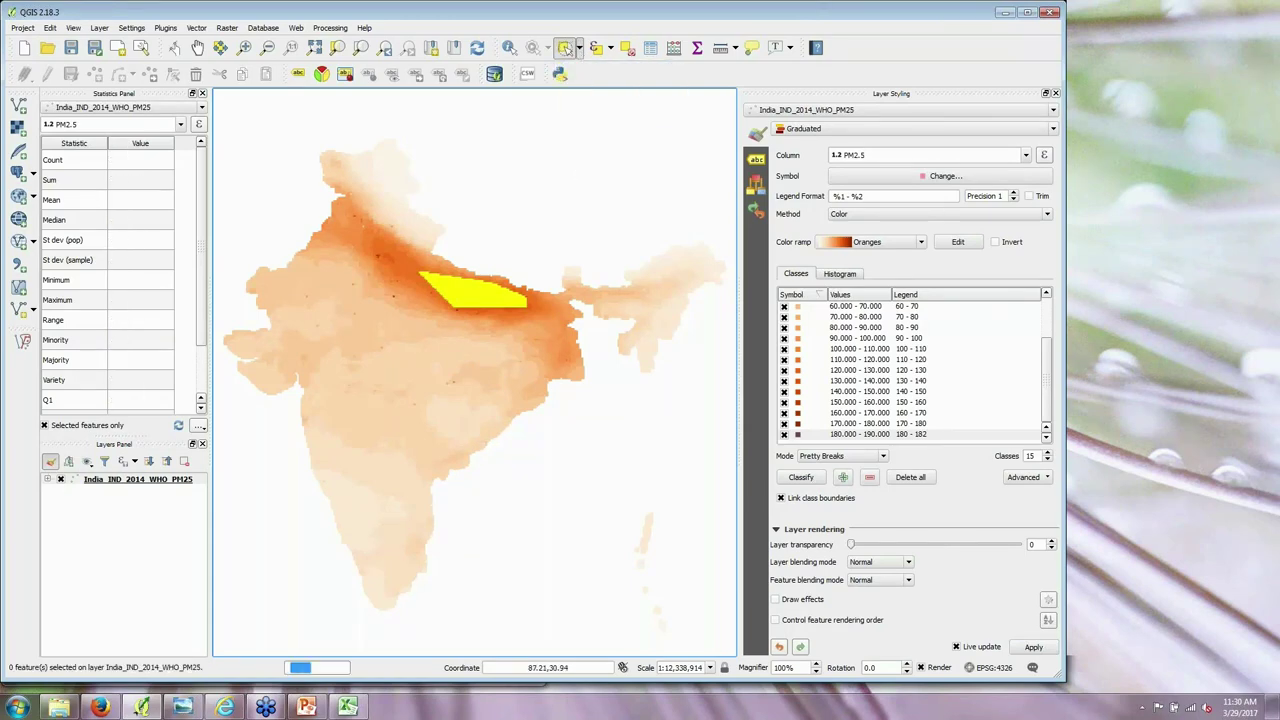
{"action": "left_click", "coordinate": [505, 315]}
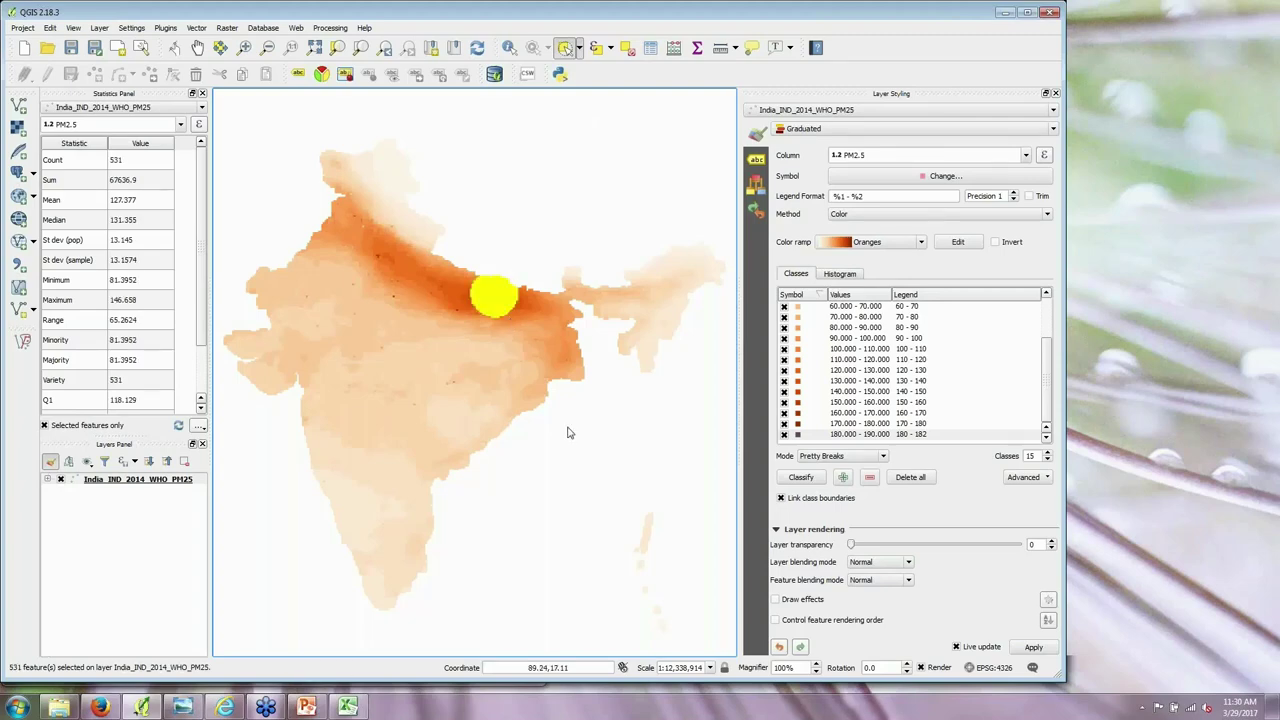
{"action": "left_click", "coordinate": [544, 228]}
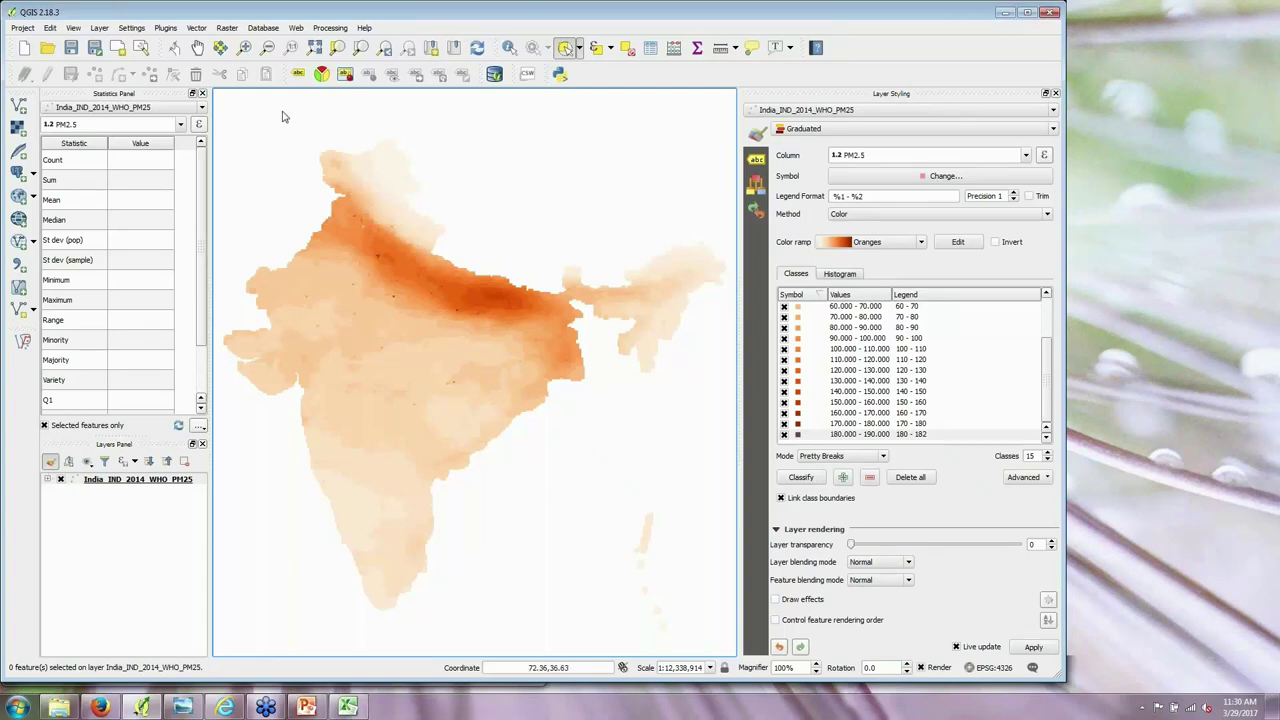
Step: Add the India_Admin.shp shapefile from the ARSET Week 3 folder to the map as a vector layer
{"action": "left_click", "coordinate": [100, 28]}
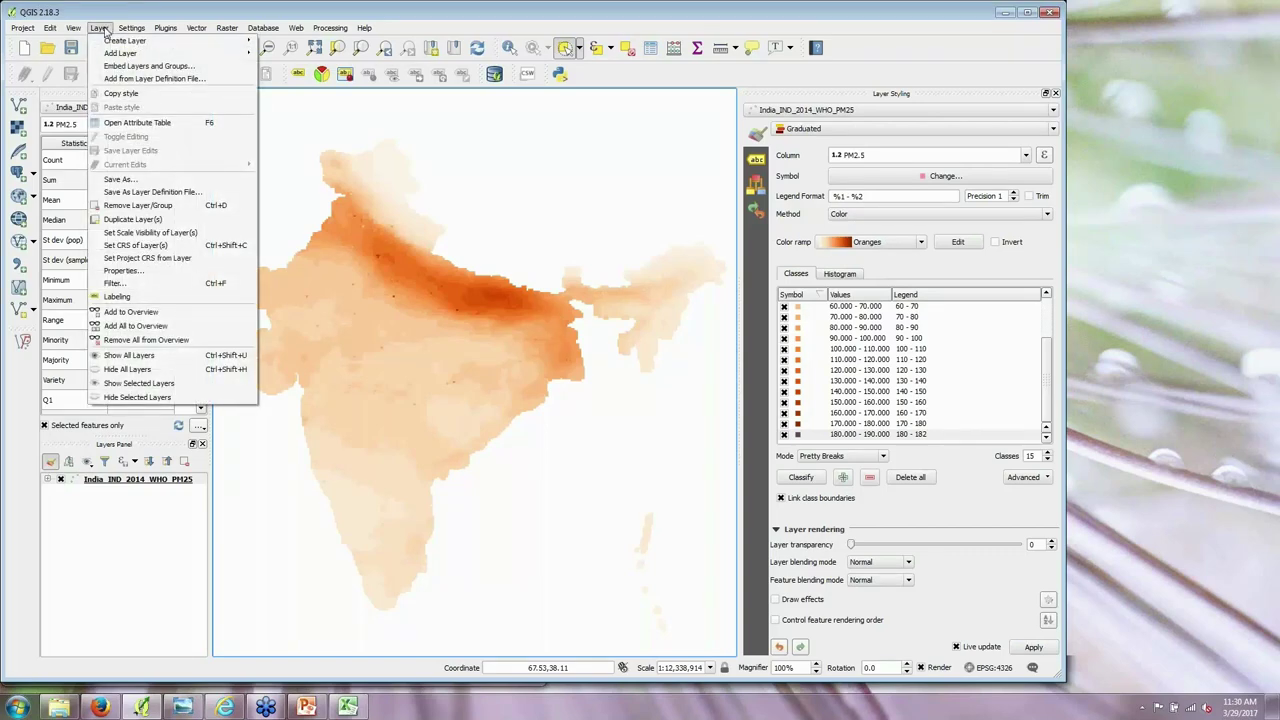
{"action": "mouse_move", "coordinate": [120, 56]}
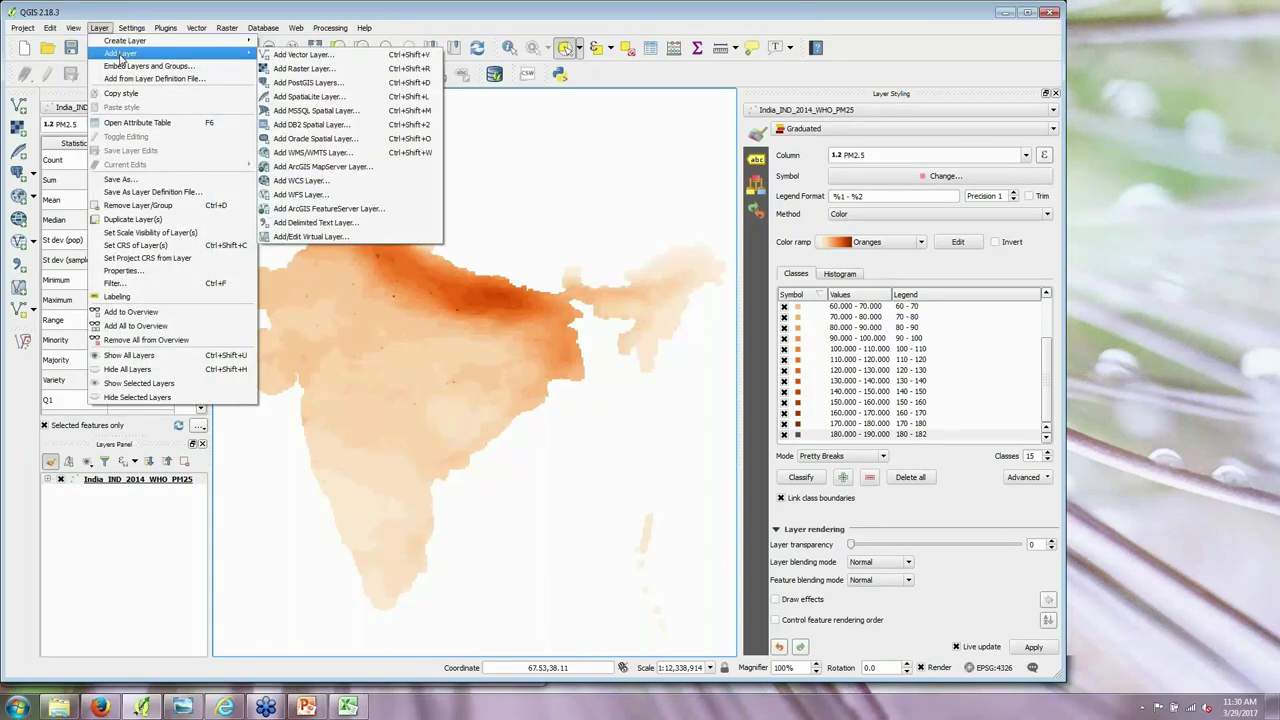
{"action": "left_click", "coordinate": [340, 58]}
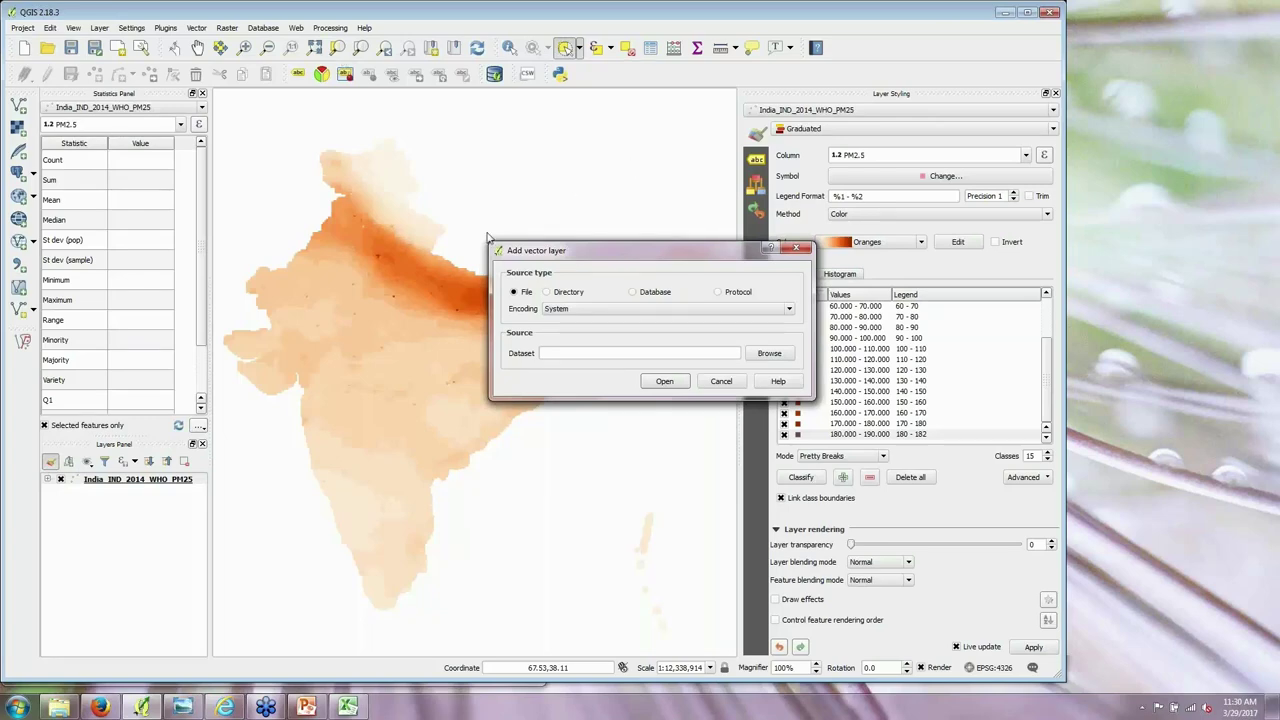
{"action": "left_click", "coordinate": [770, 354]}
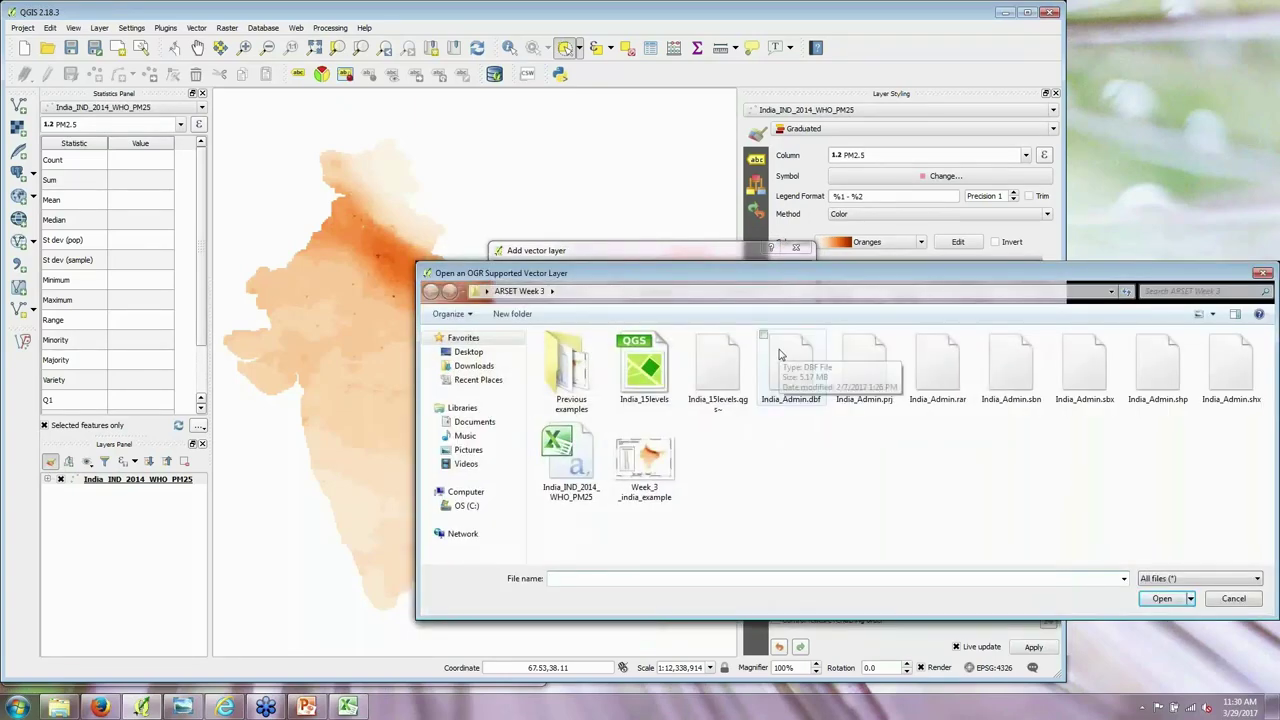
{"action": "left_click_drag", "start_coordinate": [760, 264], "coordinate": [502, 203]}
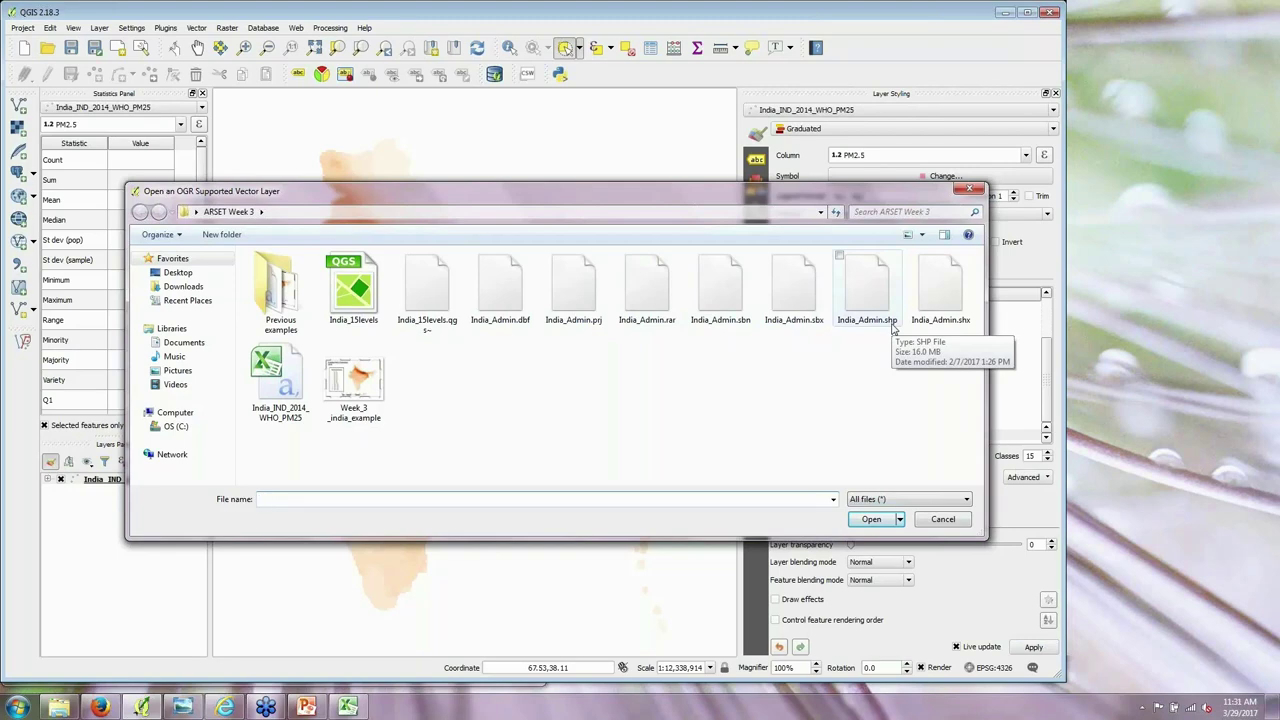
{"action": "double_click", "coordinate": [872, 290]}
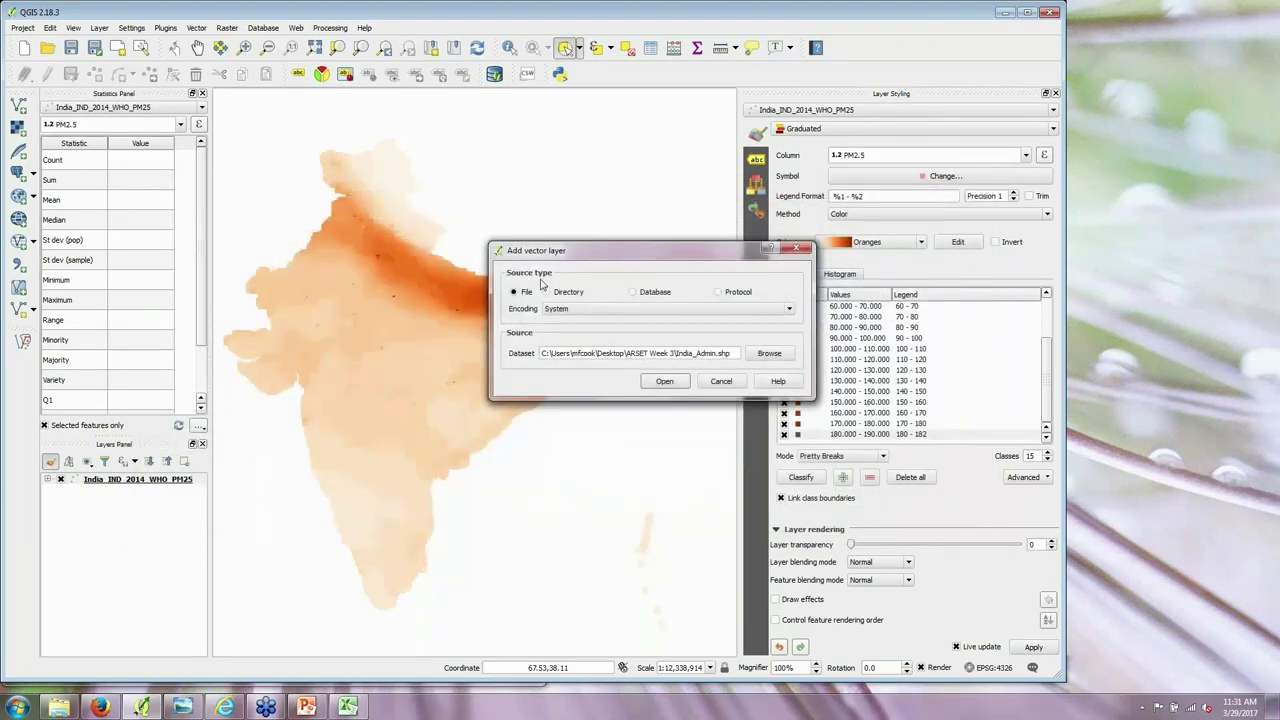
{"action": "left_click", "coordinate": [670, 382]}
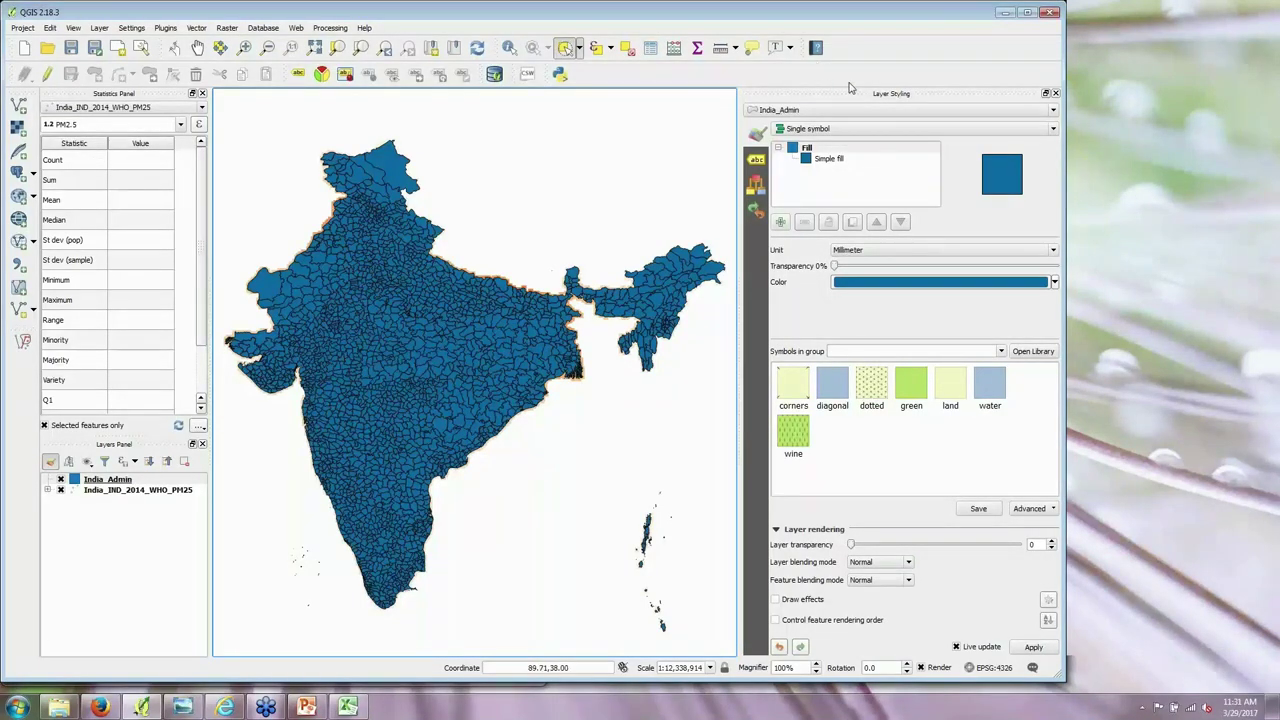
Step: Give the India_Admin layer's simple fill a transparent fill and set the layer transparency to 60
{"action": "left_click", "coordinate": [834, 160]}
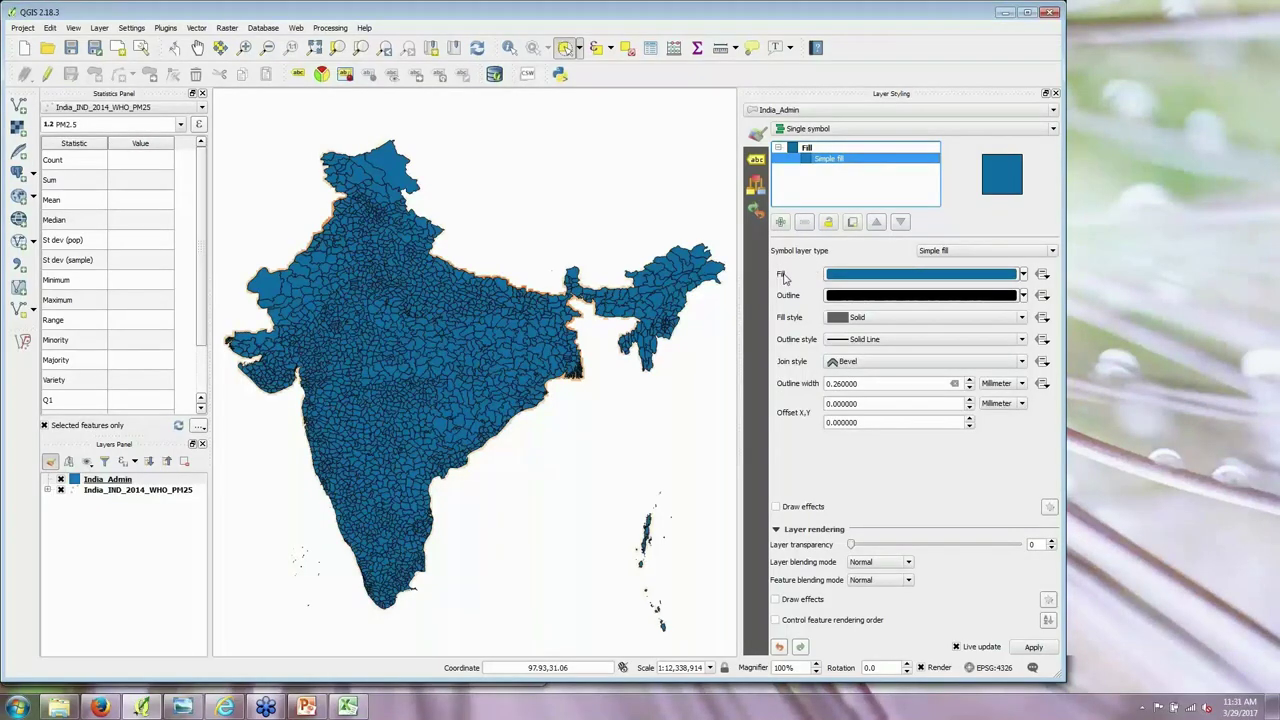
{"action": "left_click", "coordinate": [1023, 274]}
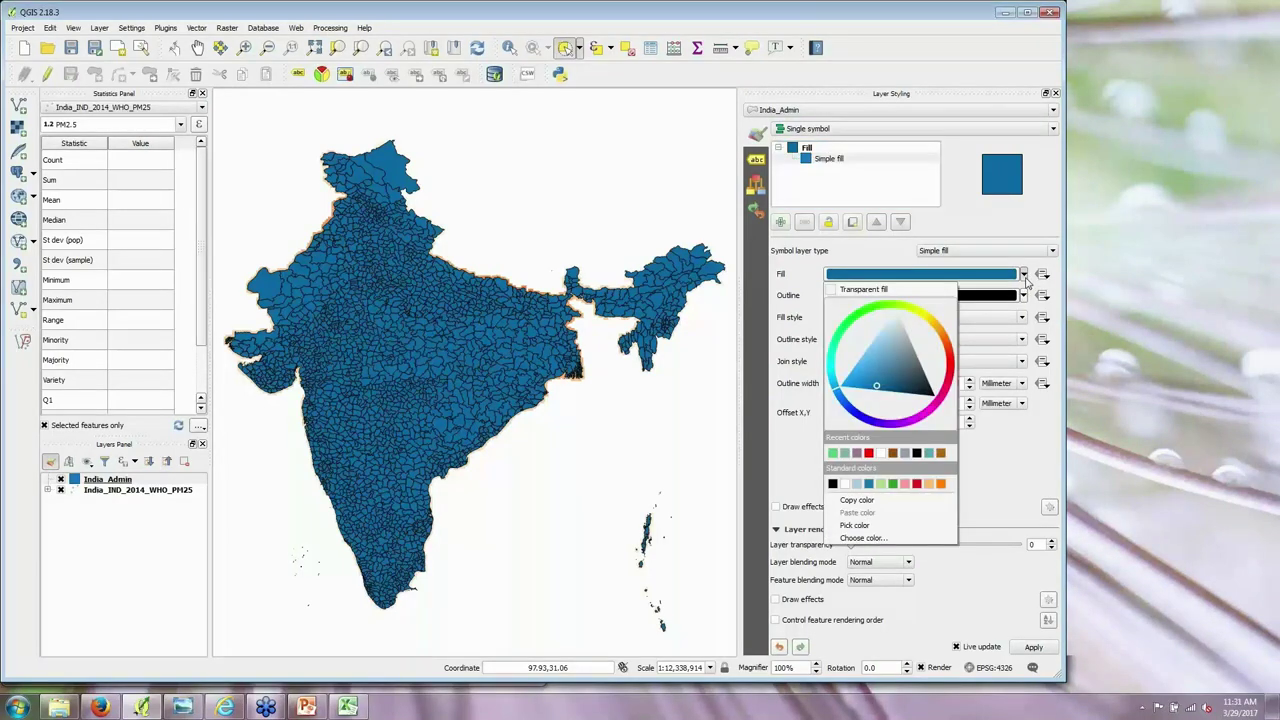
{"action": "left_click", "coordinate": [860, 289]}
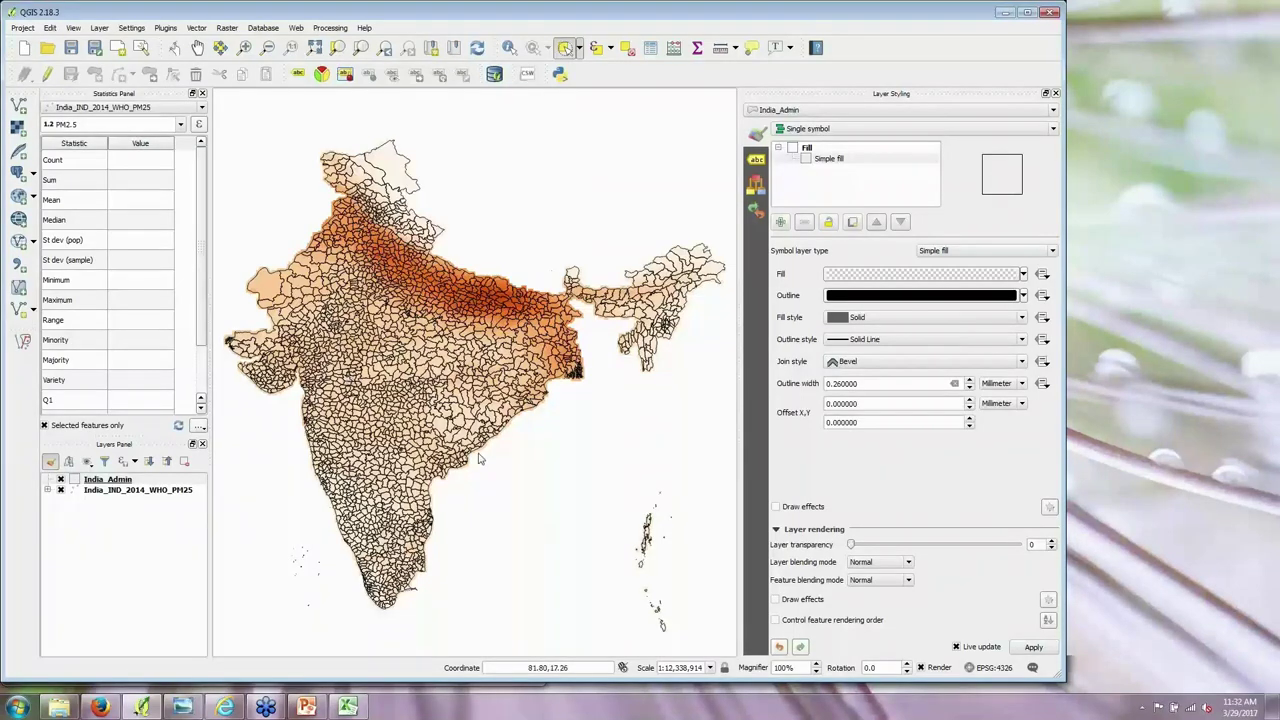
{"action": "left_click_drag", "start_coordinate": [851, 544], "coordinate": [952, 546]}
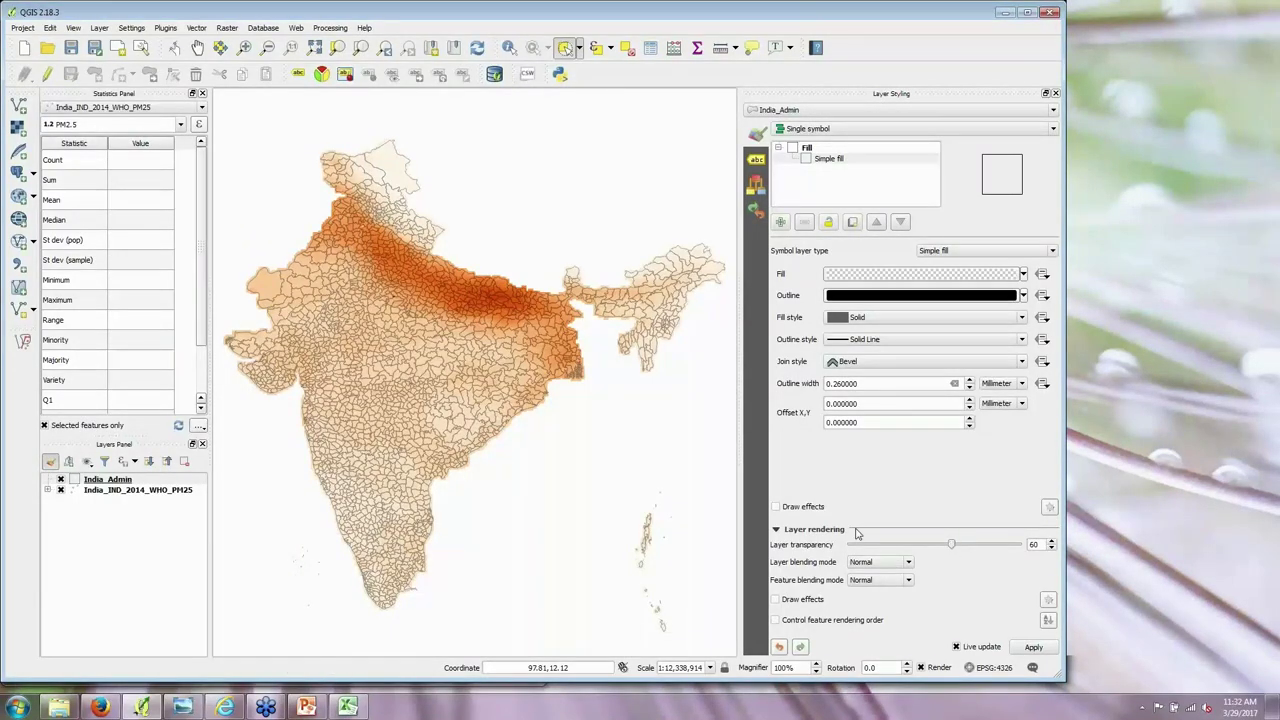
{"action": "left_click", "coordinate": [571, 501]}
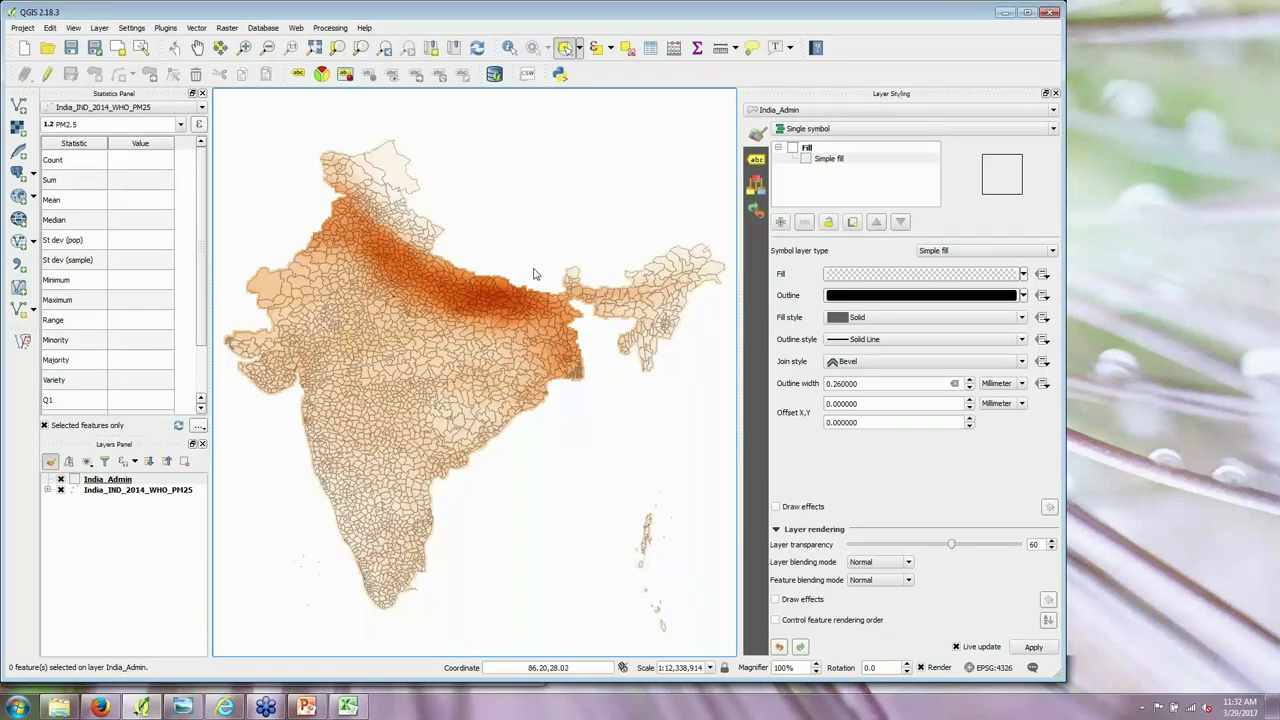
Step: Examine the individual PM2.5 points against the administrative boundaries in the darkest area near the northern border
{"action": "scroll", "coordinate": [521, 302], "scroll_direction": "up", "scroll_amount": 1}
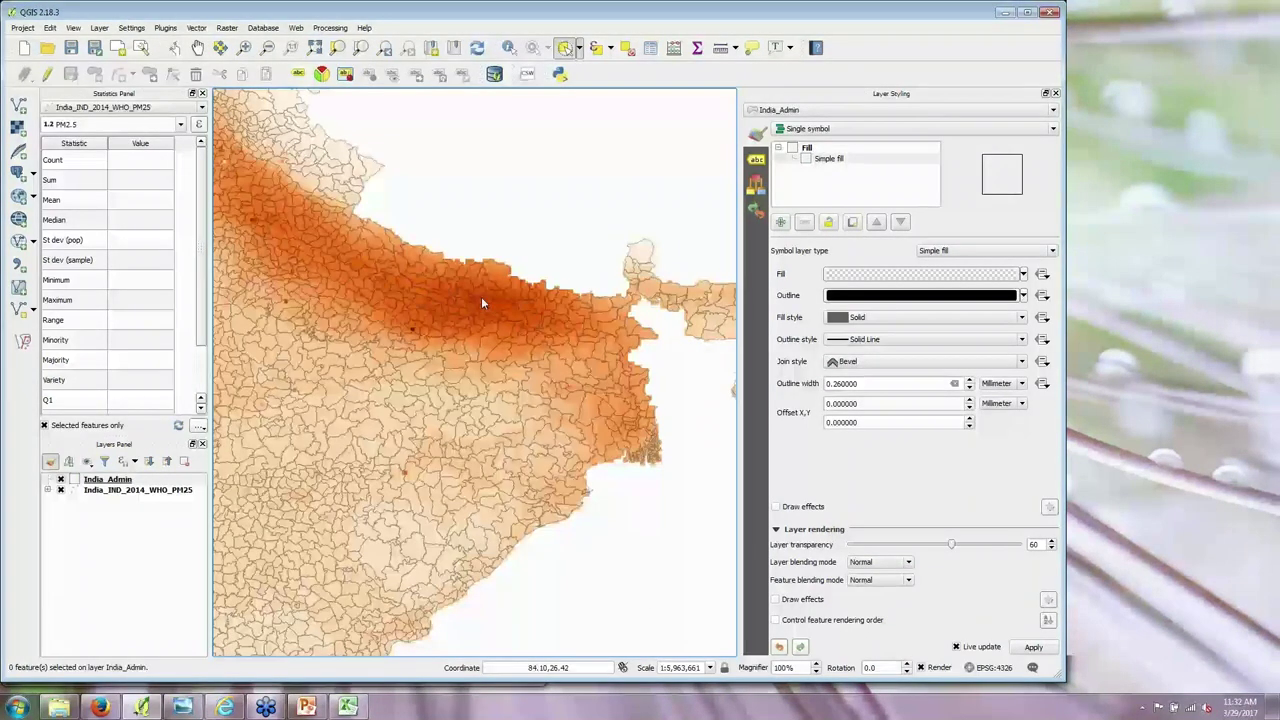
{"action": "scroll", "coordinate": [481, 303], "scroll_direction": "up", "scroll_amount": 2}
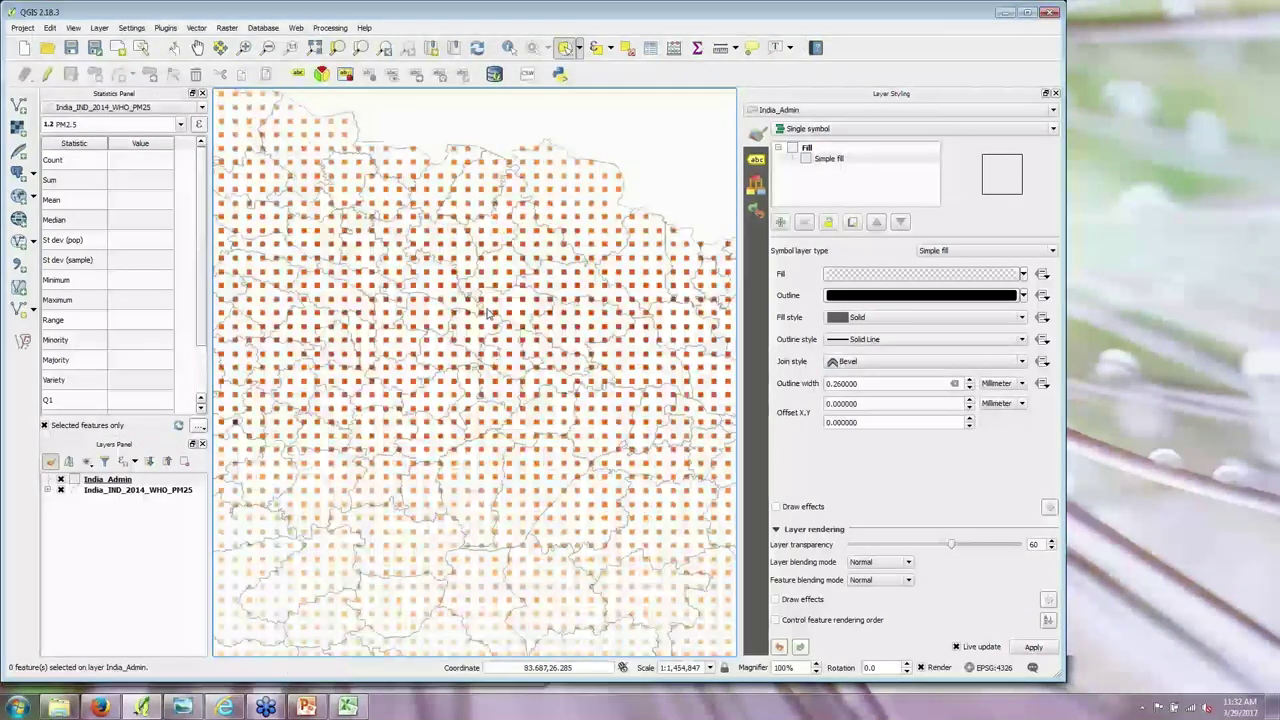
{"action": "scroll", "coordinate": [484, 313], "scroll_direction": "up", "scroll_amount": 1}
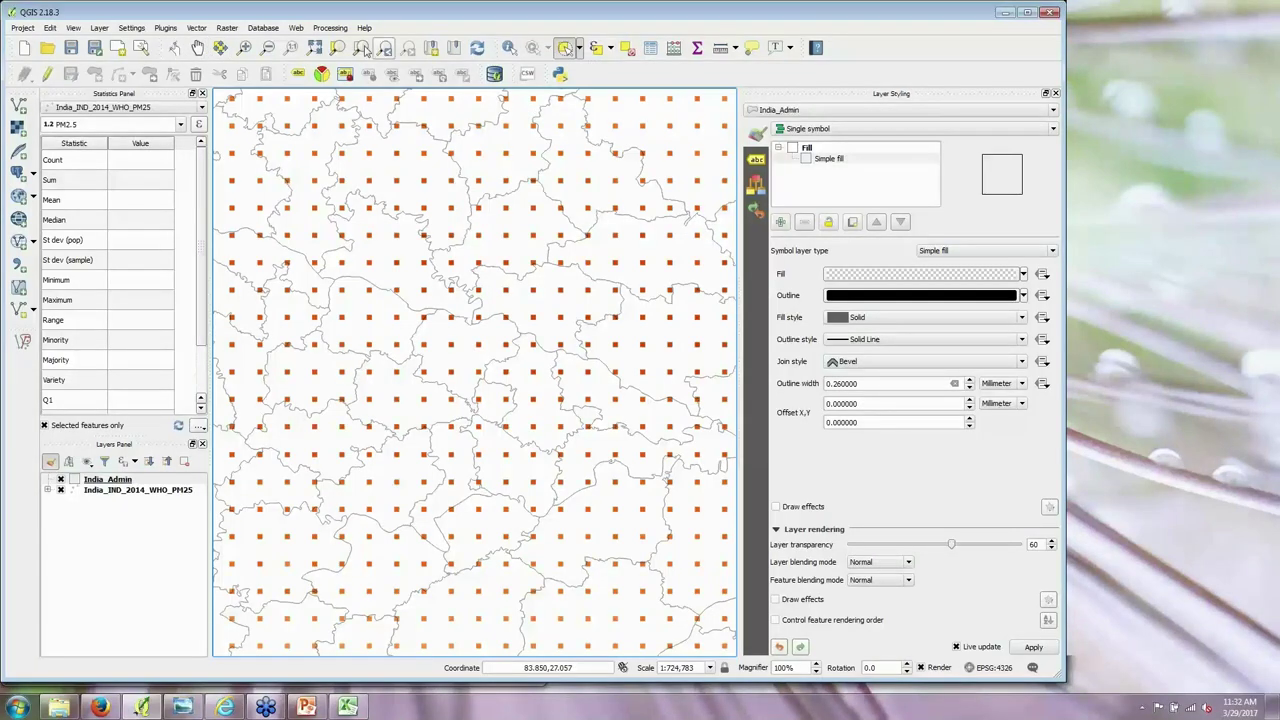
{"action": "left_click", "coordinate": [176, 48]}
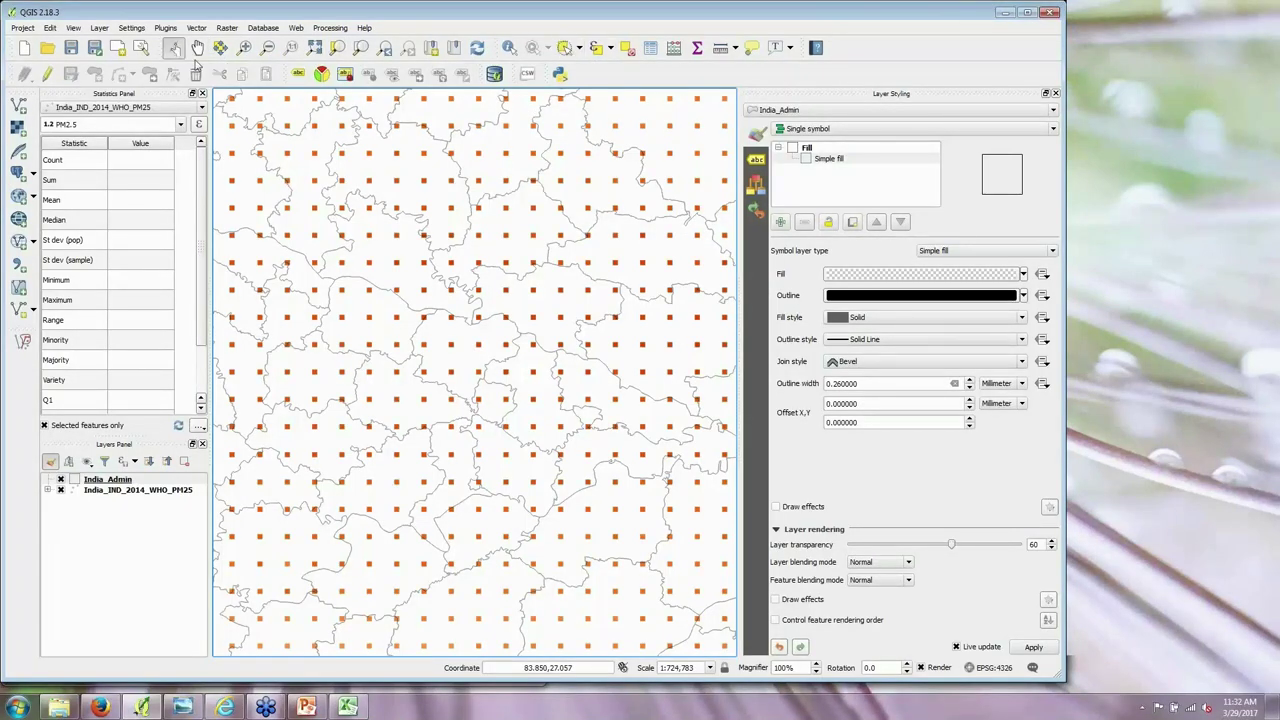
{"action": "left_click_drag", "start_coordinate": [454, 208], "coordinate": [559, 374]}
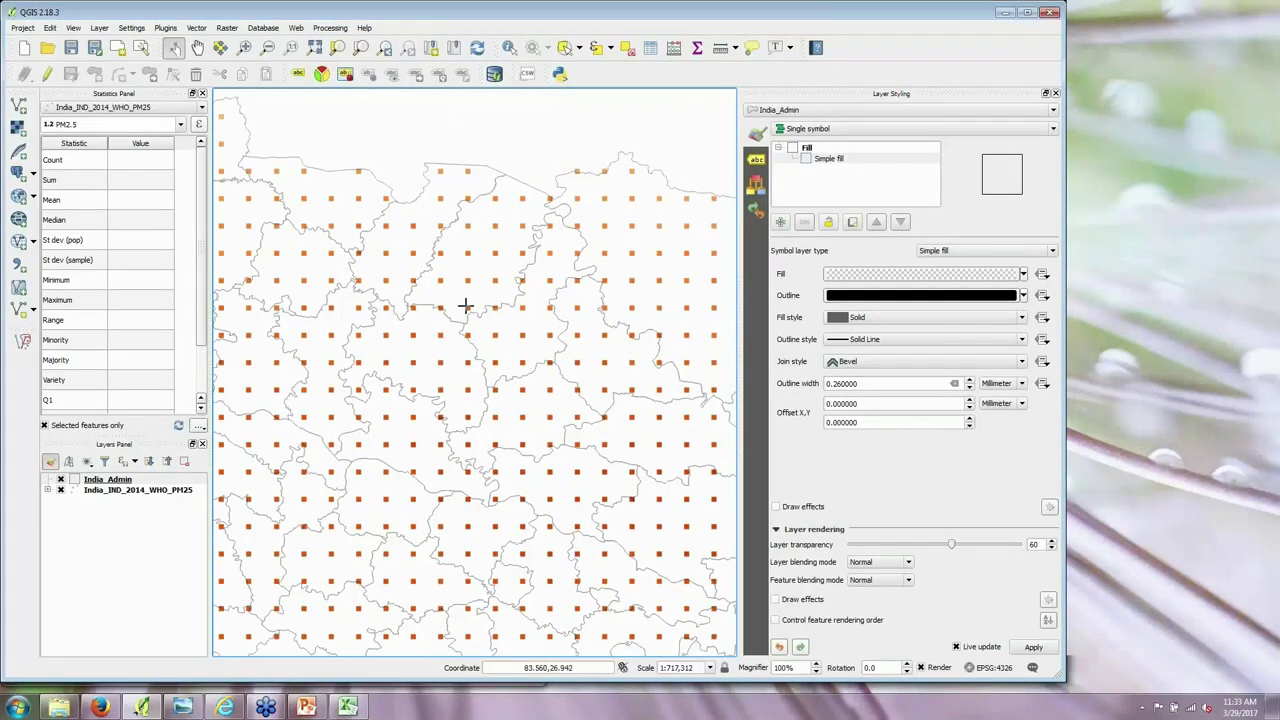
{"action": "left_click_drag", "start_coordinate": [456, 289], "coordinate": [482, 305]}
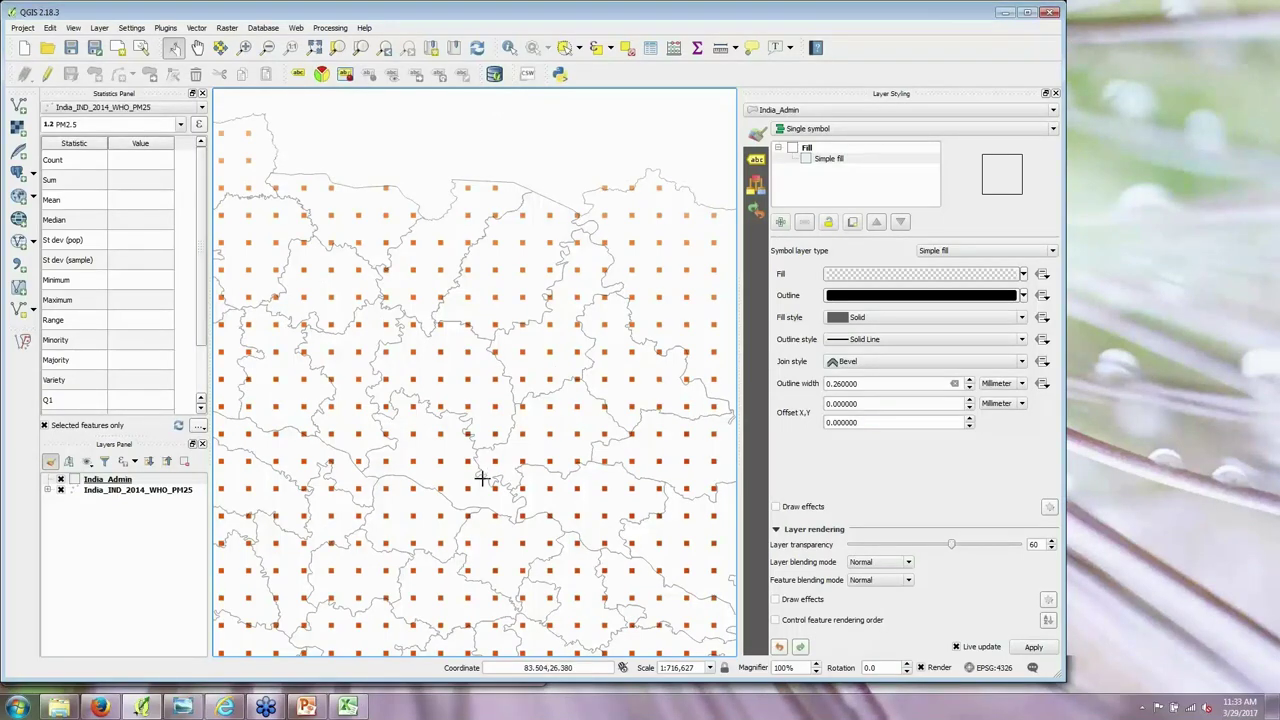
{"action": "left_click_drag", "start_coordinate": [476, 465], "coordinate": [480, 430]}
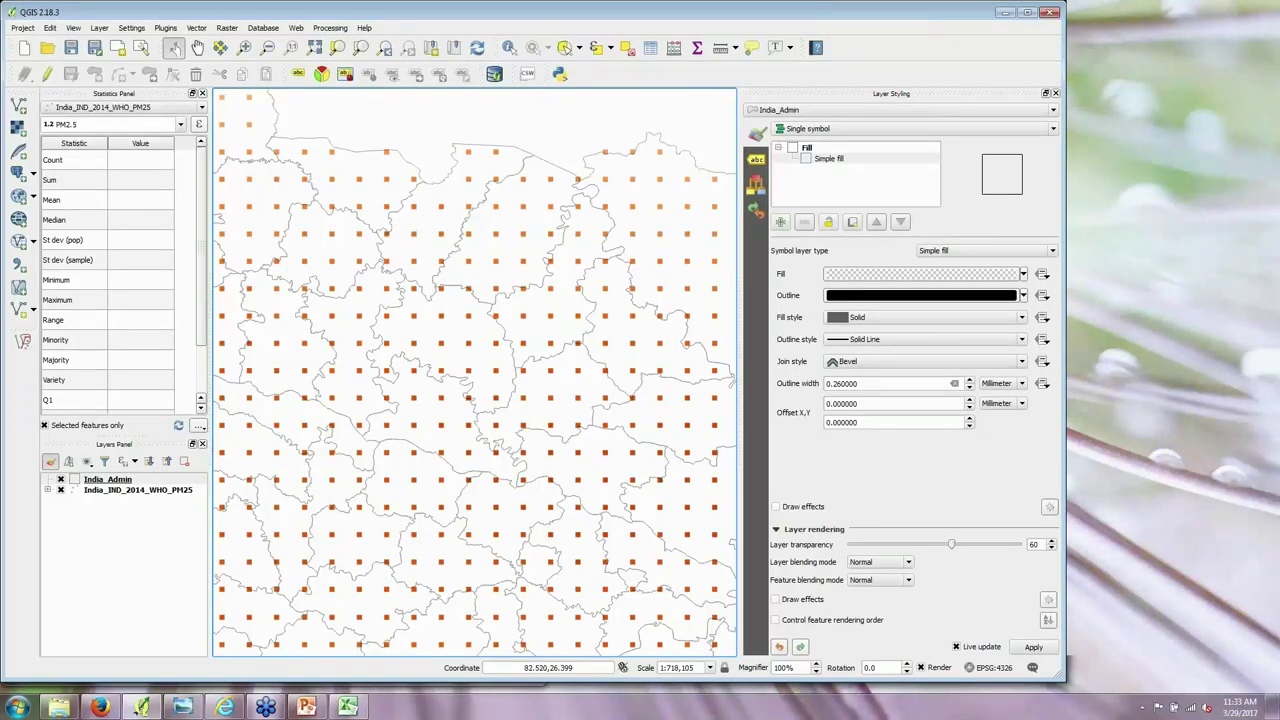
Step: Make the India_IND_2014_WHO_PM25 layer active and select by polygon the points inside one administrative unit in the dark orange area
{"action": "mouse_move", "coordinate": [120, 480]}
{"action": "left_mouse_down"}
{"action": "mouse_move", "coordinate": [112, 496]}
{"action": "mouse_move", "coordinate": [137, 497]}
{"action": "left_mouse_up"}
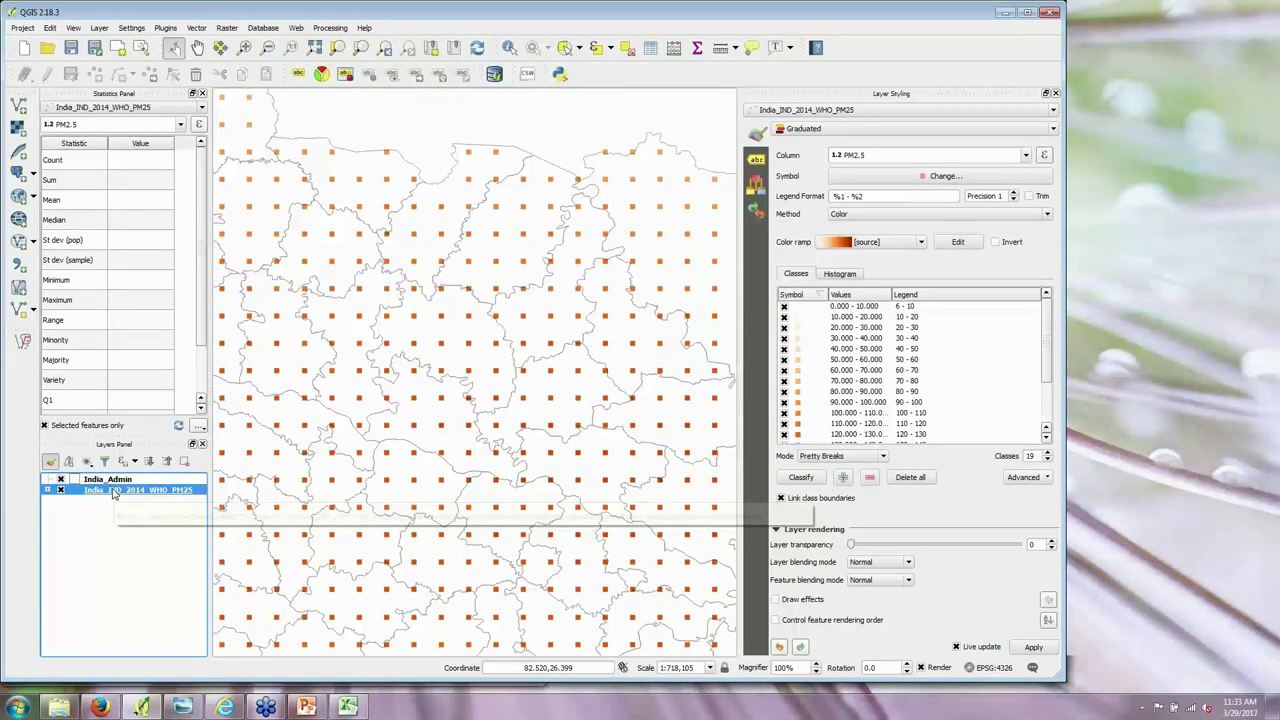
{"action": "left_click", "coordinate": [579, 50]}
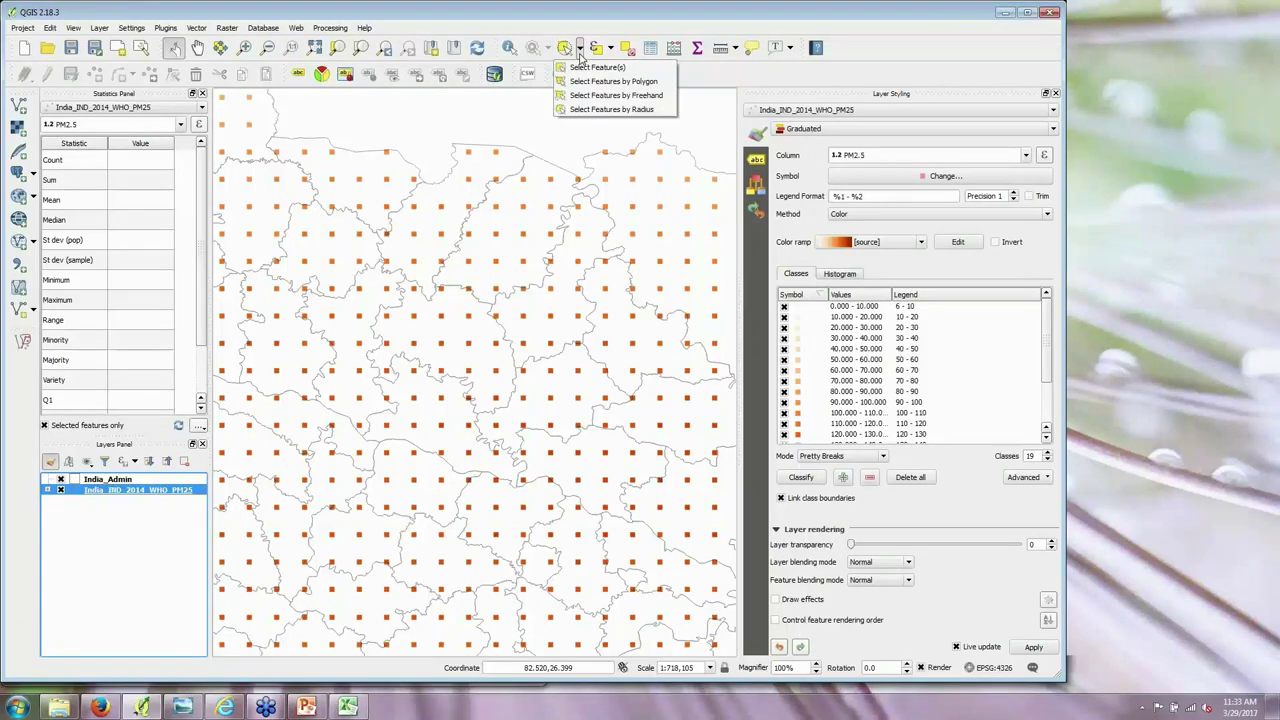
{"action": "left_click", "coordinate": [598, 67]}
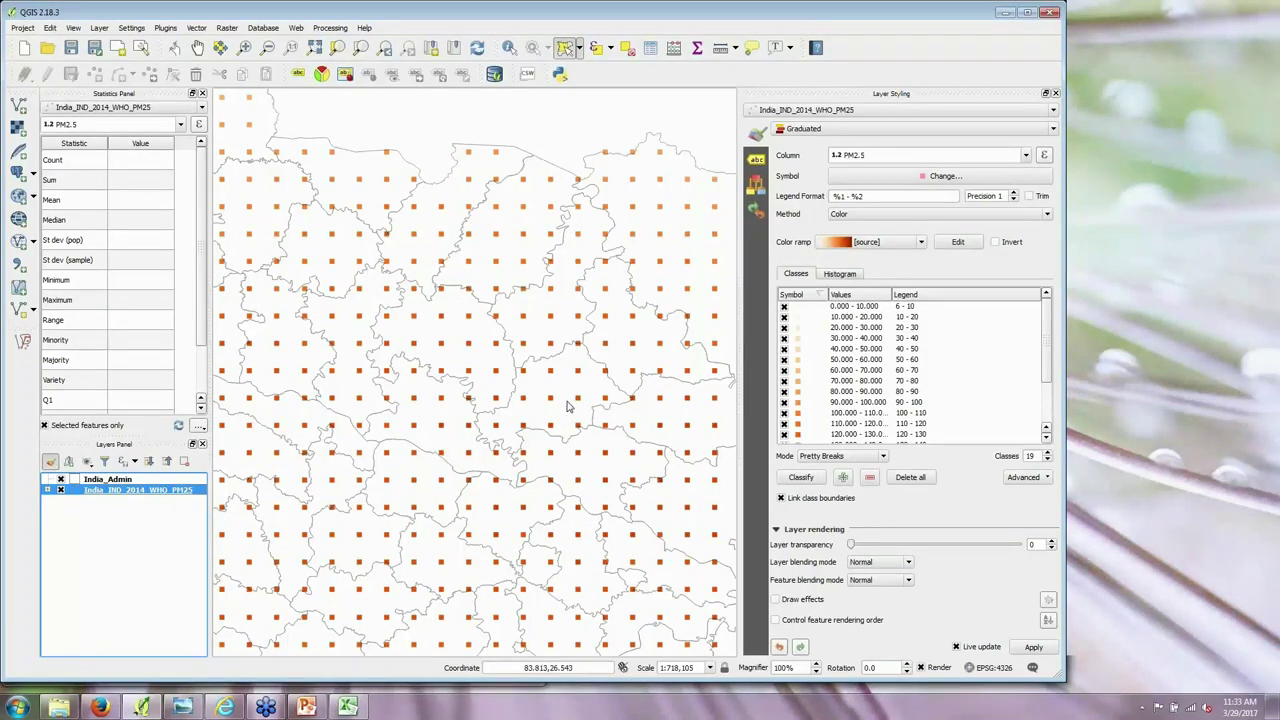
{"action": "left_click", "coordinate": [432, 380]}
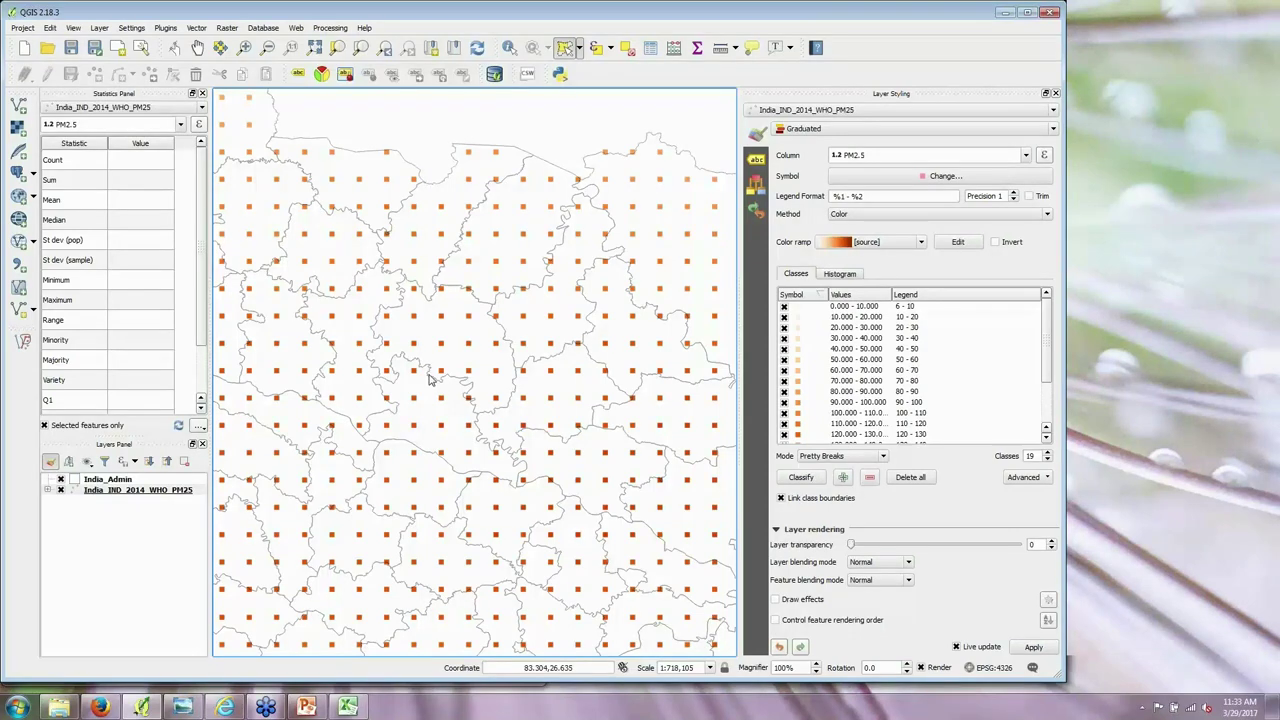
{"action": "left_click", "coordinate": [397, 369]}
{"action": "left_click", "coordinate": [392, 386], "text": "shift"}
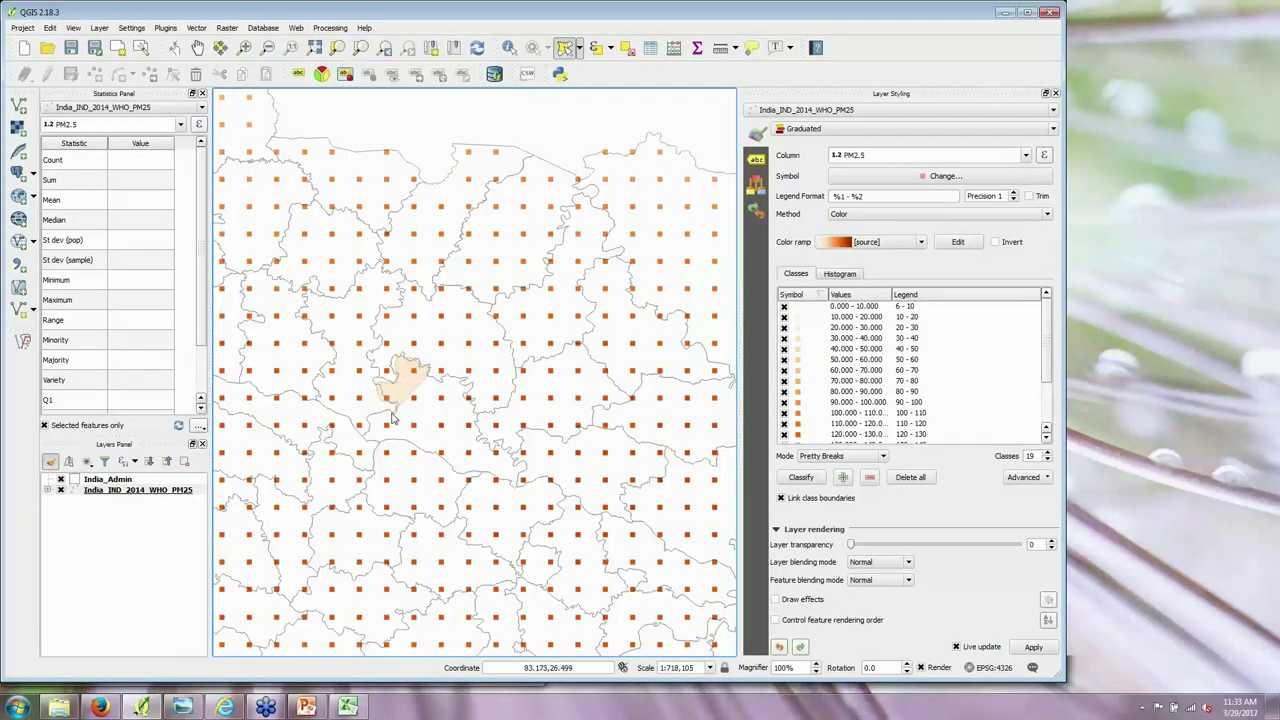
{"action": "left_click", "coordinate": [382, 418], "text": "shift"}
{"action": "mouse_move", "coordinate": [368, 443]}
{"action": "left_mouse_down"}
{"action": "mouse_move", "coordinate": [518, 485]}
{"action": "mouse_move", "coordinate": [521, 466]}
{"action": "mouse_move", "coordinate": [480, 435]}
{"action": "mouse_move", "coordinate": [453, 381]}
{"action": "mouse_move", "coordinate": [432, 375]}
{"action": "left_mouse_up"}
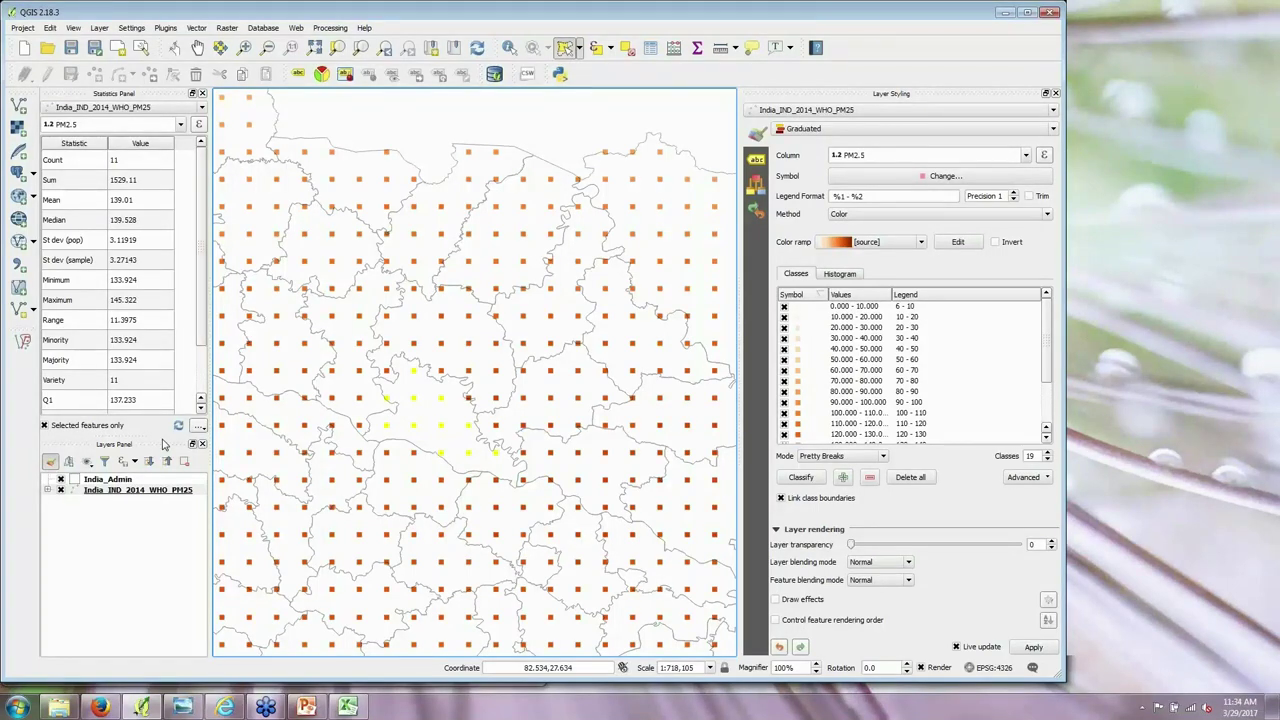
Step: Export only the selected India_IND_2014_WHO_PM25 points as CSV file Subset_test in the ARSET Week 3 folder, without adding it to the map
{"action": "left_click", "coordinate": [129, 491]}
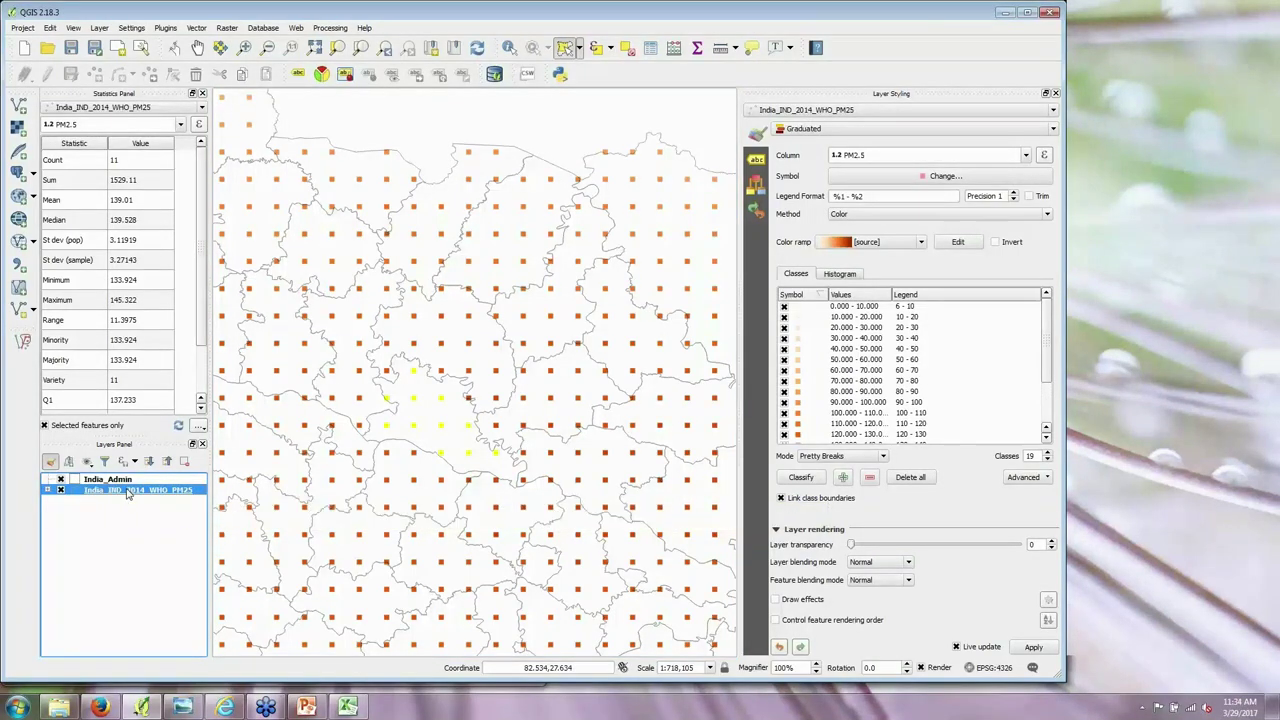
{"action": "right_click", "coordinate": [128, 494]}
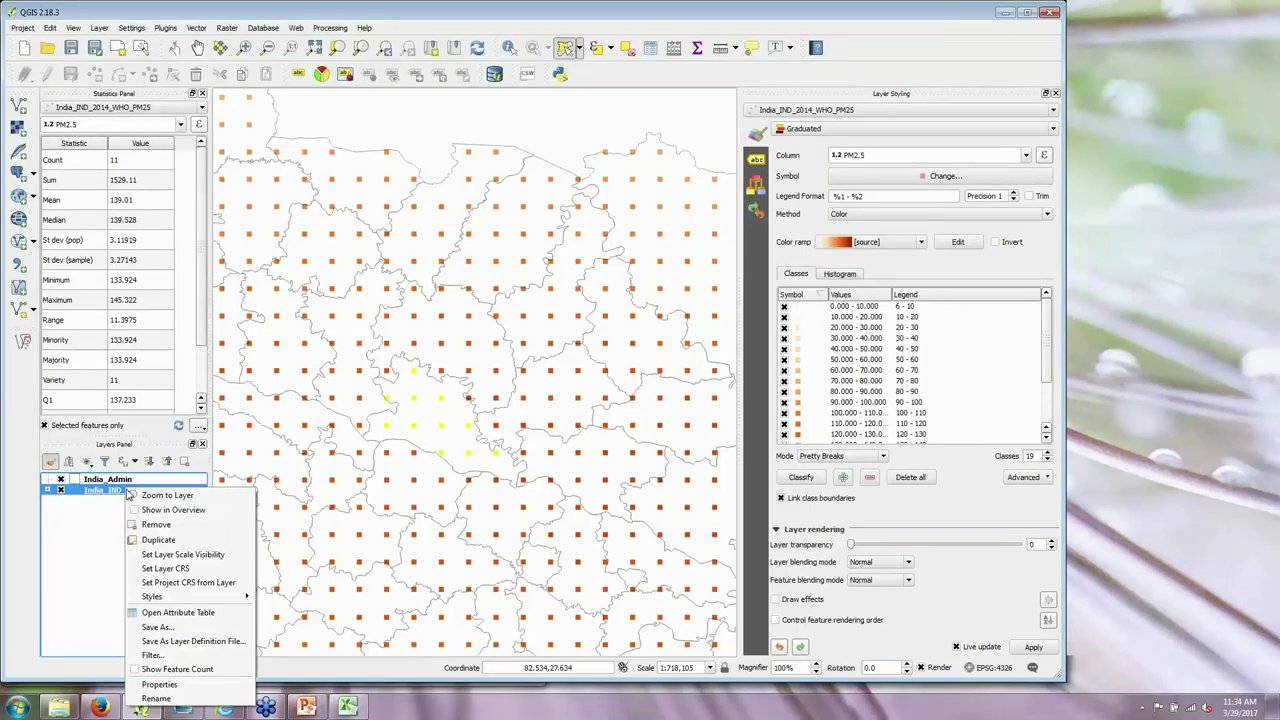
{"action": "left_click", "coordinate": [173, 628]}
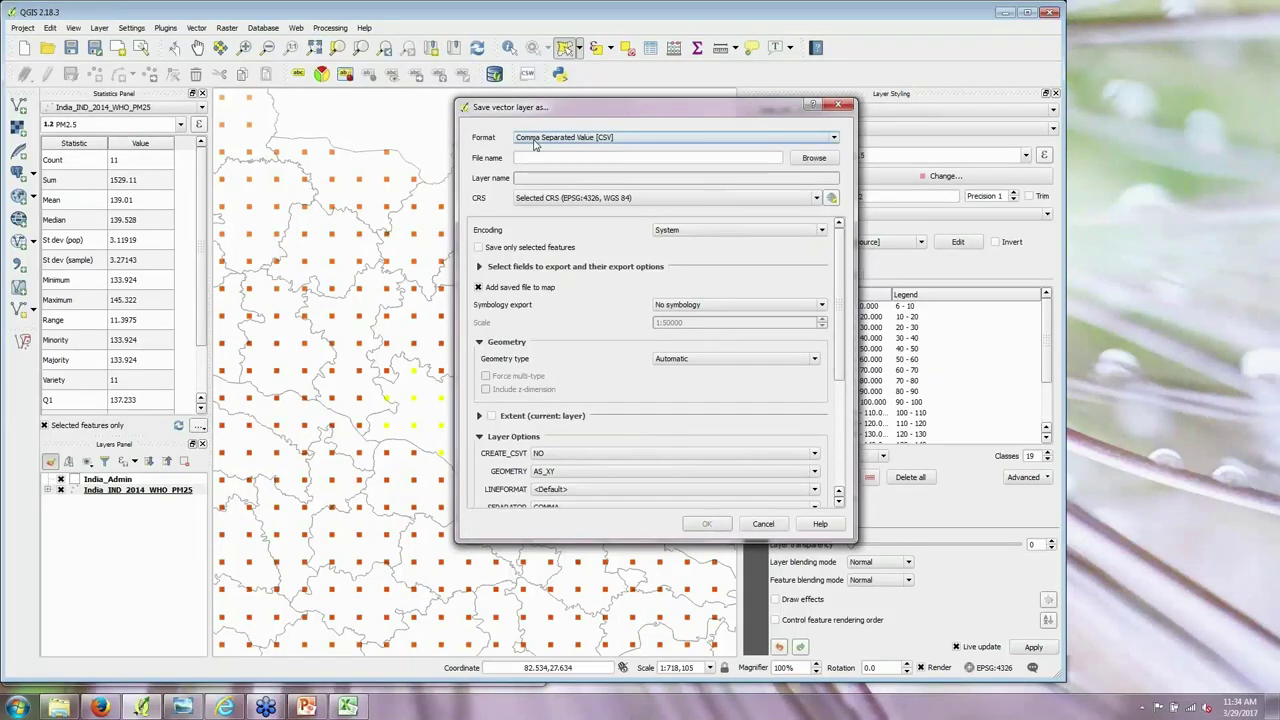
{"action": "left_click", "coordinate": [628, 140]}
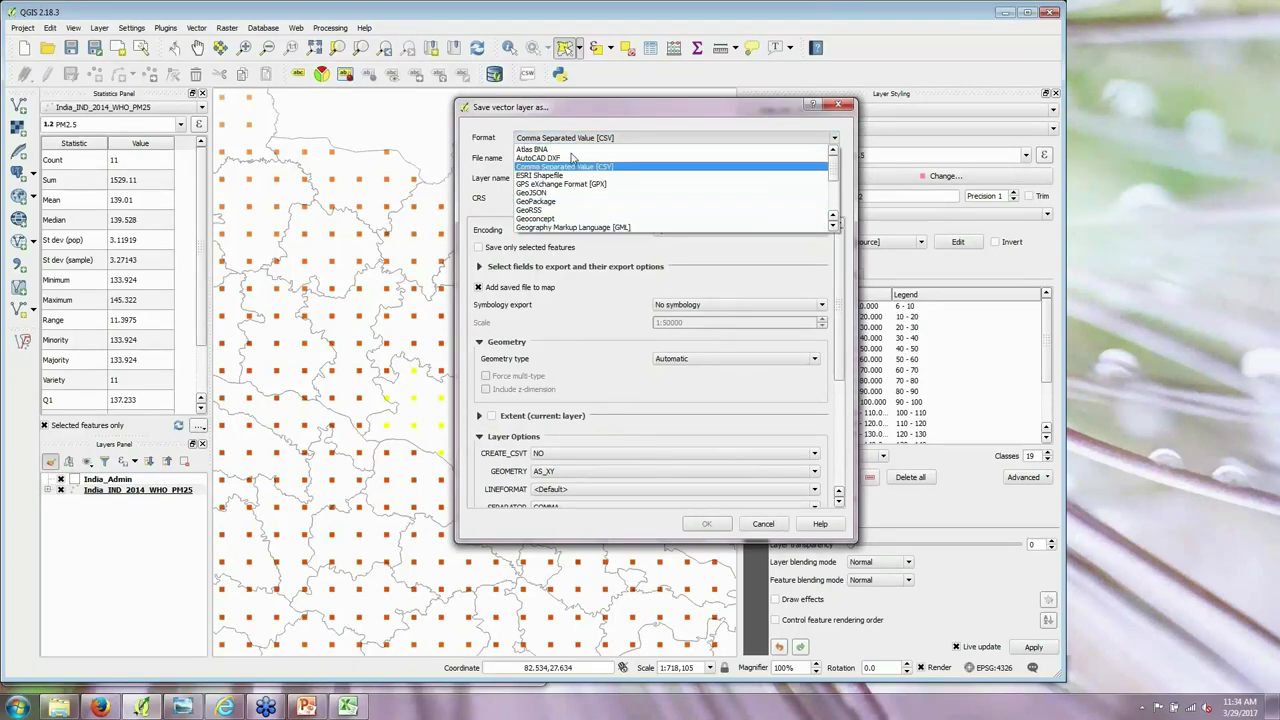
{"action": "left_click_drag", "start_coordinate": [837, 176], "coordinate": [593, 139]}
{"action": "left_click", "coordinate": [591, 139]}
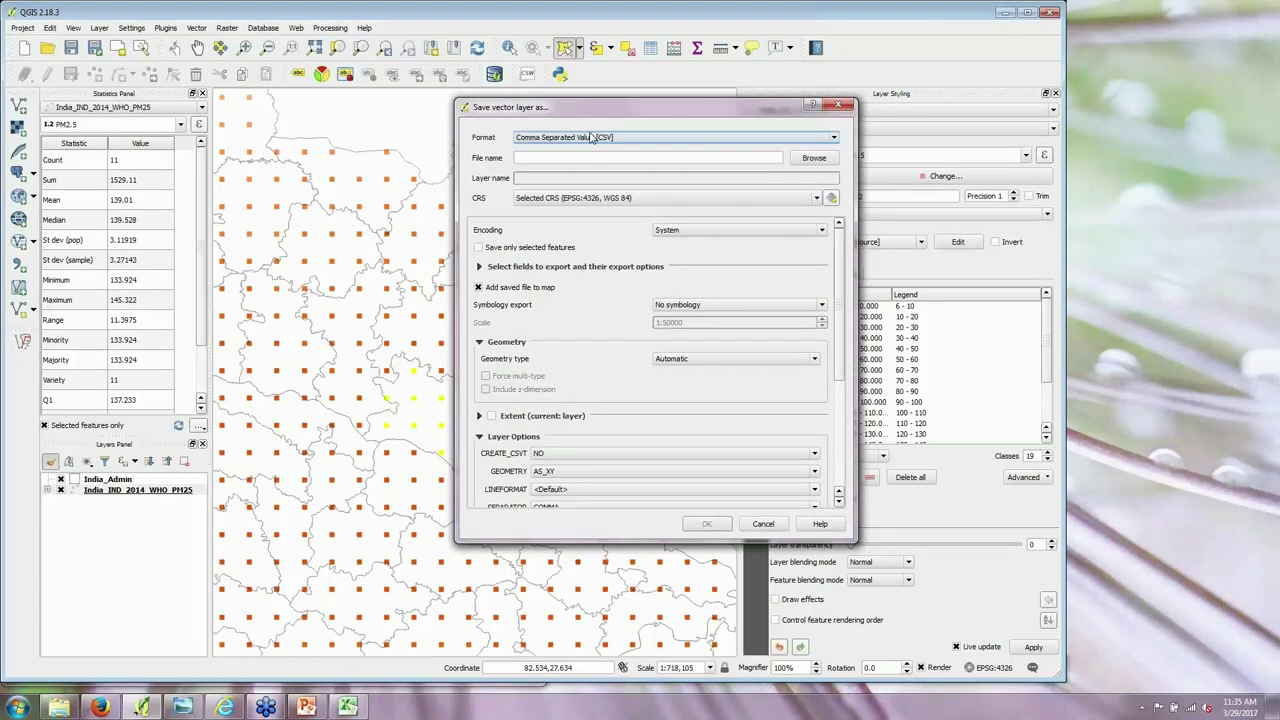
{"action": "left_click", "coordinate": [813, 158]}
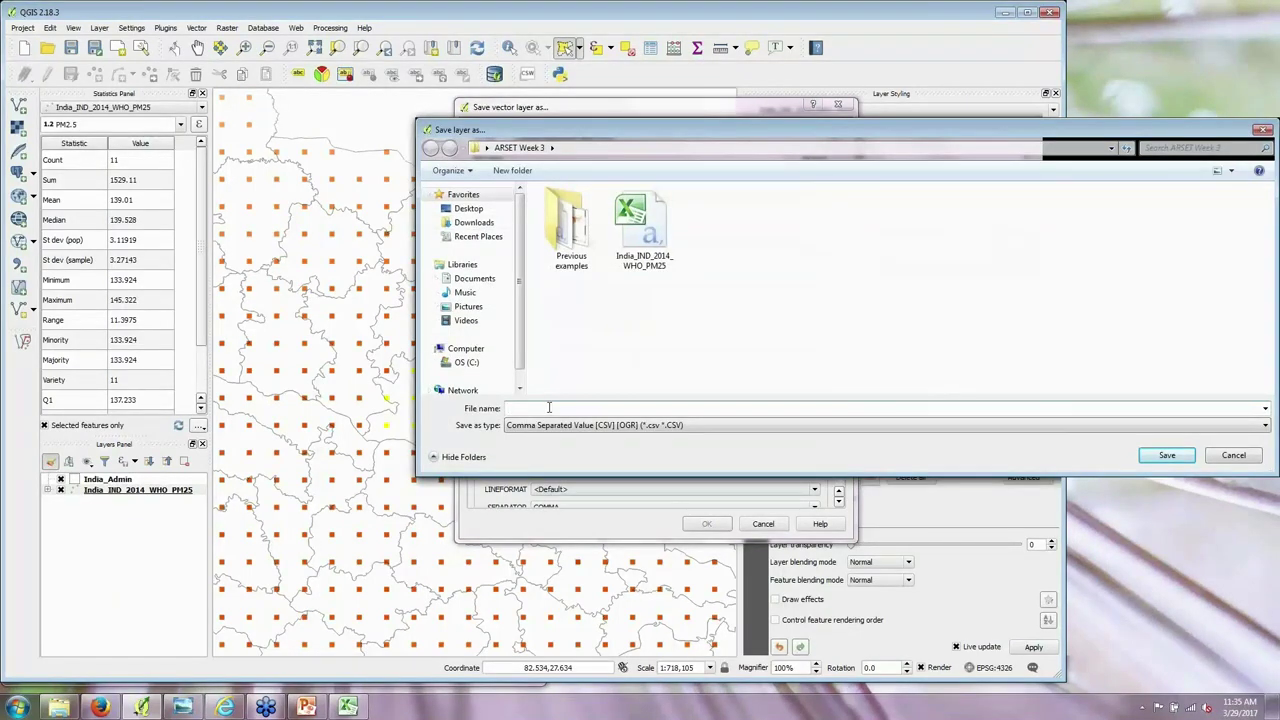
{"action": "type", "text": "Subset_test"}
{"action": "left_click_drag", "start_coordinate": [640, 130], "coordinate": [406, 129]}
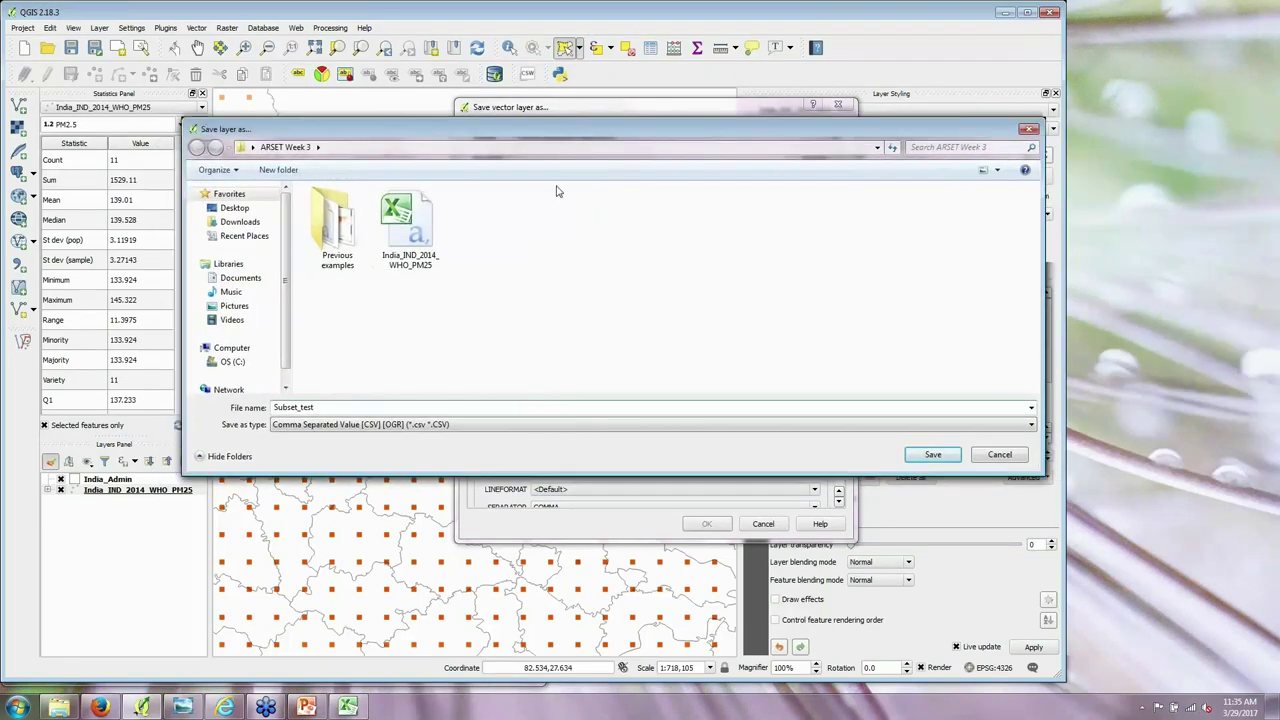
{"action": "left_click", "coordinate": [940, 455]}
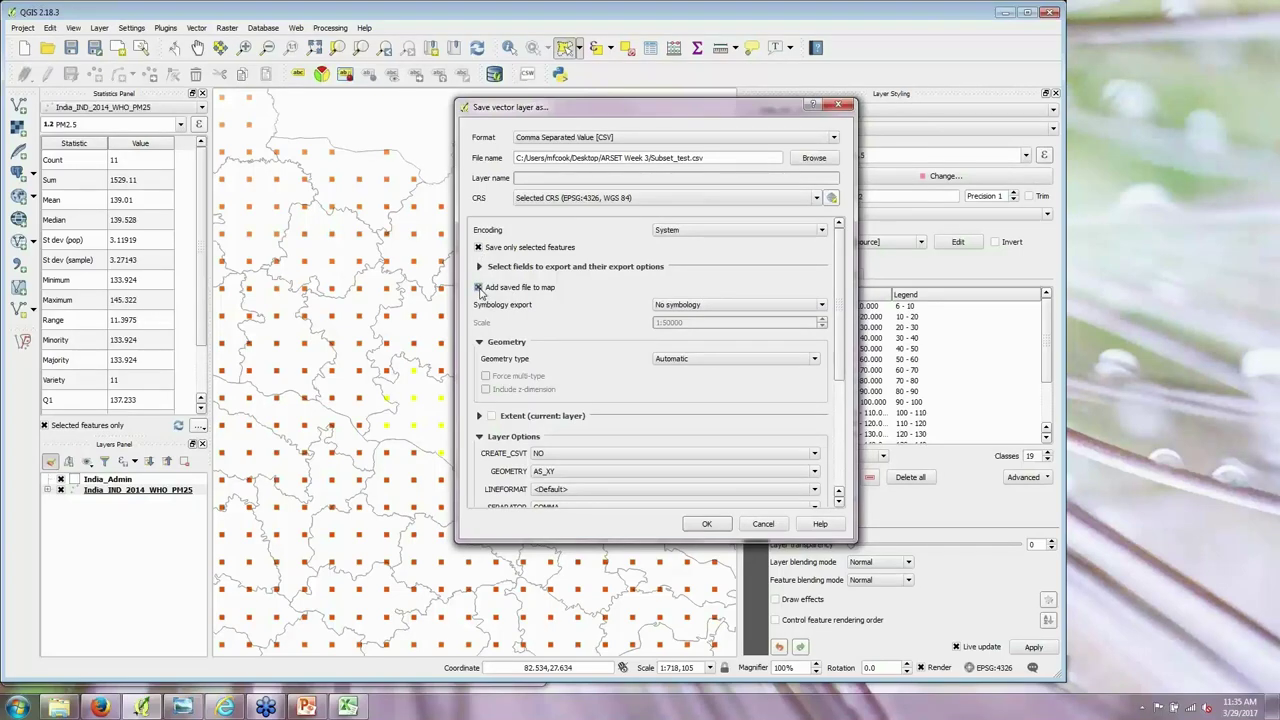
{"action": "left_click", "coordinate": [479, 288]}
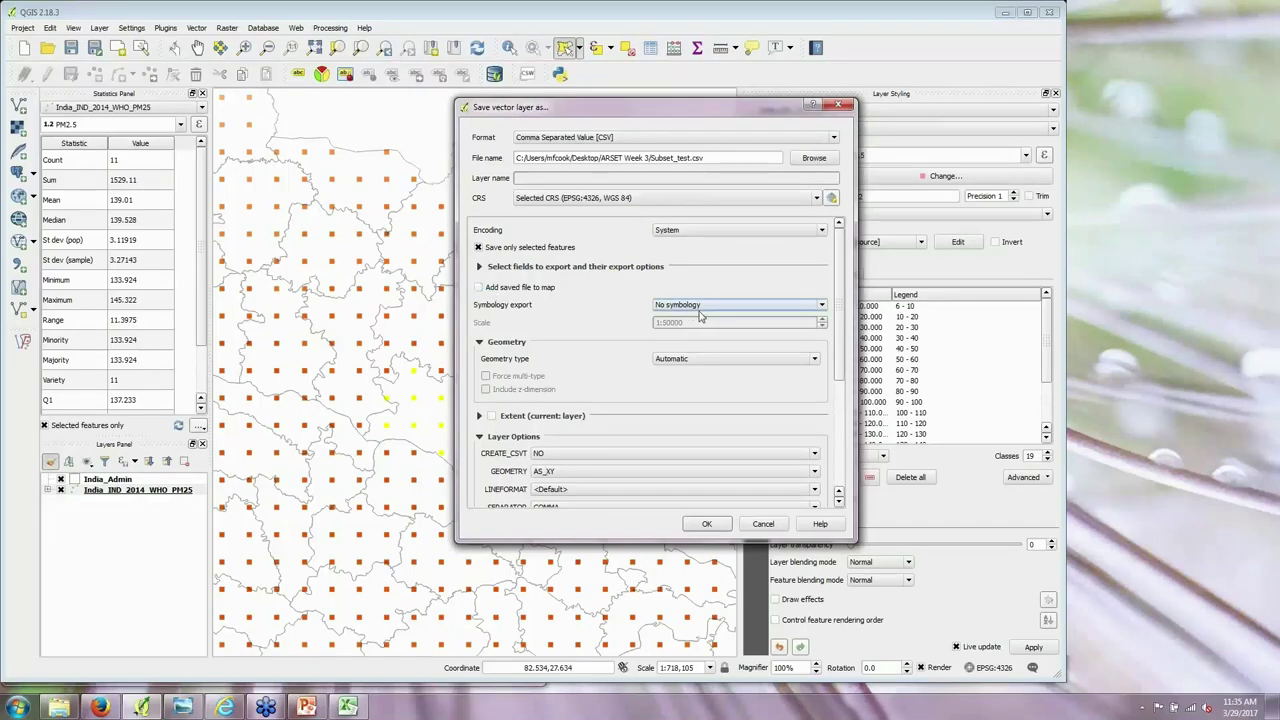
{"action": "left_click", "coordinate": [706, 526]}
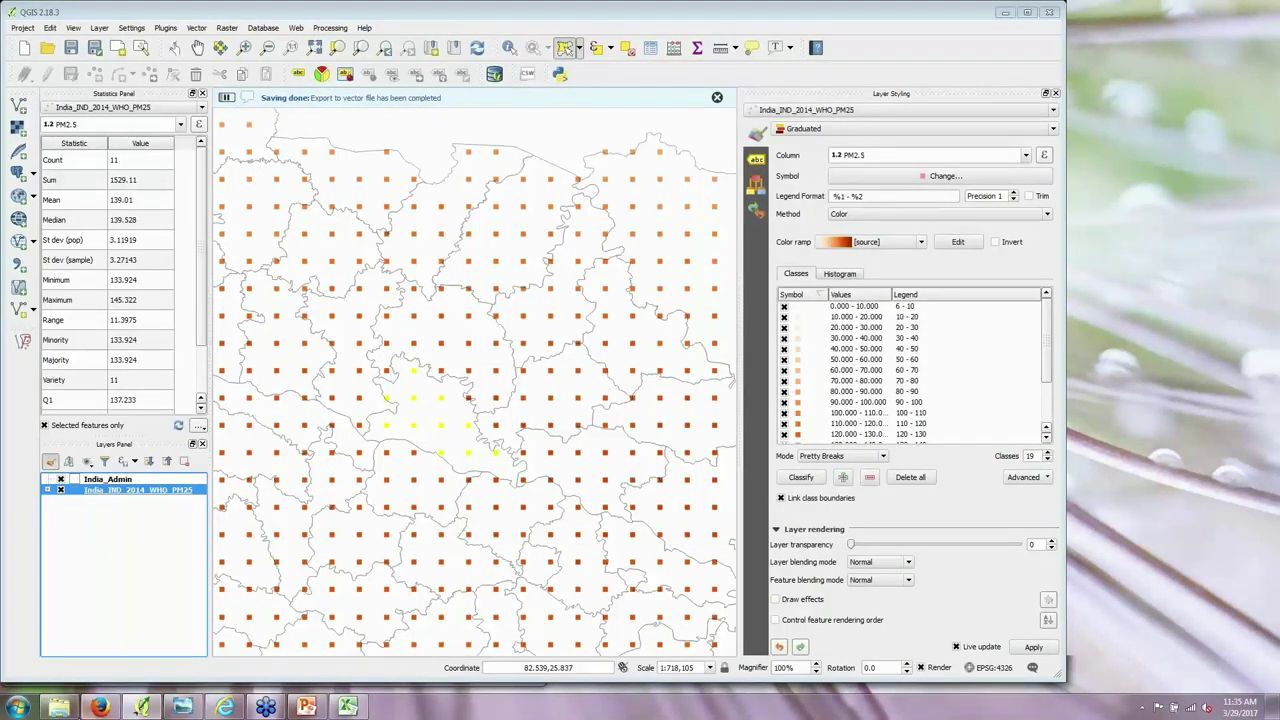
Step: Open Subset_test from the ARSET Week 3 folder in Excel to check the exported points, close the open workbooks and return to QGIS
{"action": "left_click", "coordinate": [62, 708]}
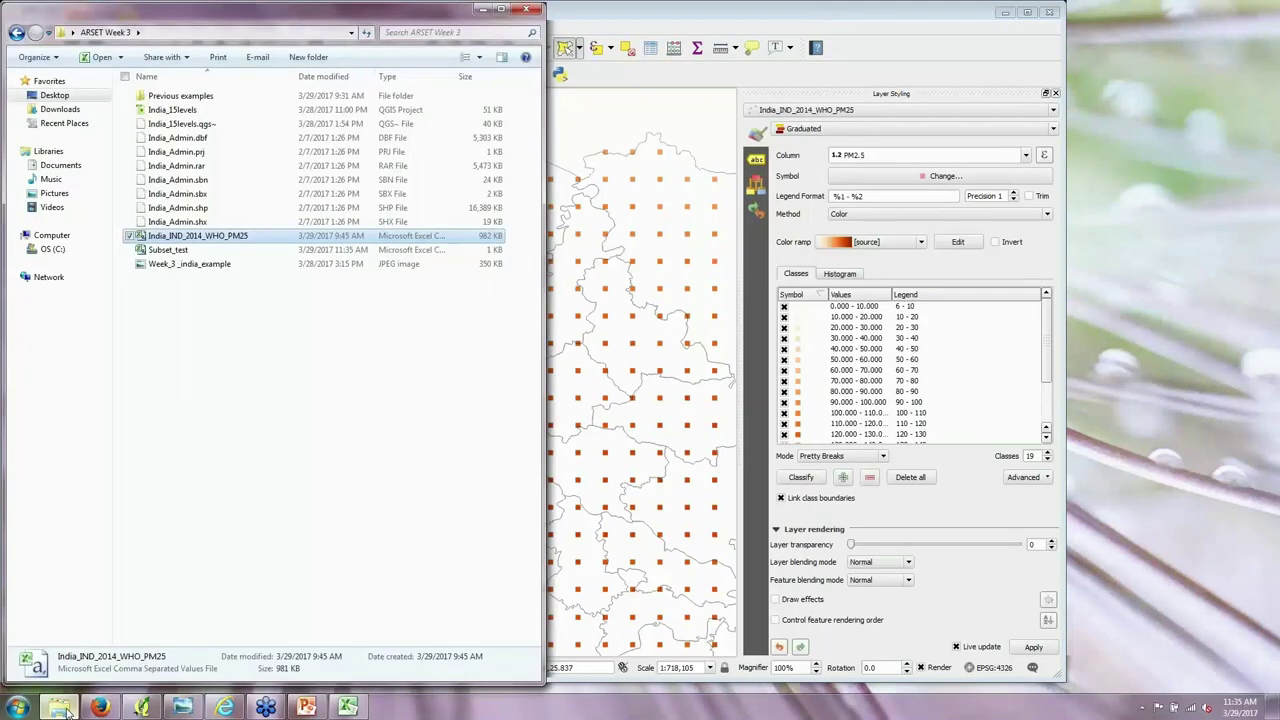
{"action": "left_click", "coordinate": [165, 250]}
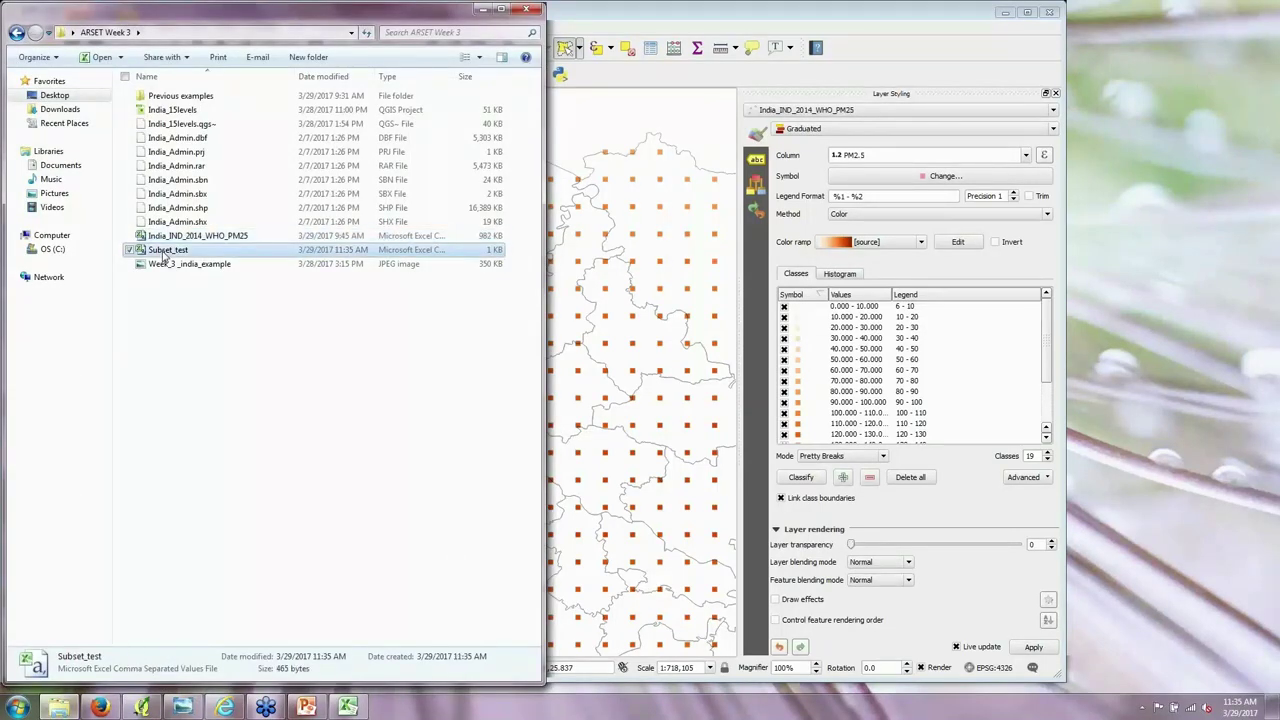
{"action": "double_click", "coordinate": [165, 251]}
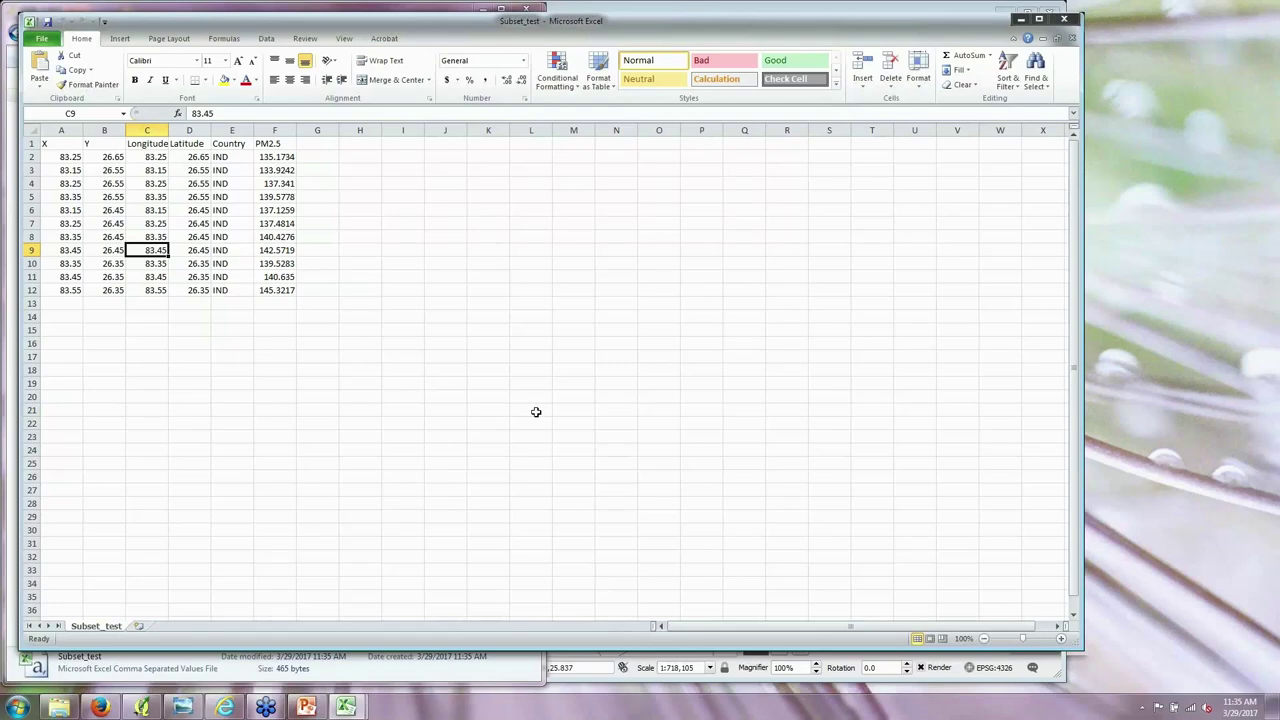
{"action": "left_click", "coordinate": [1056, 21]}
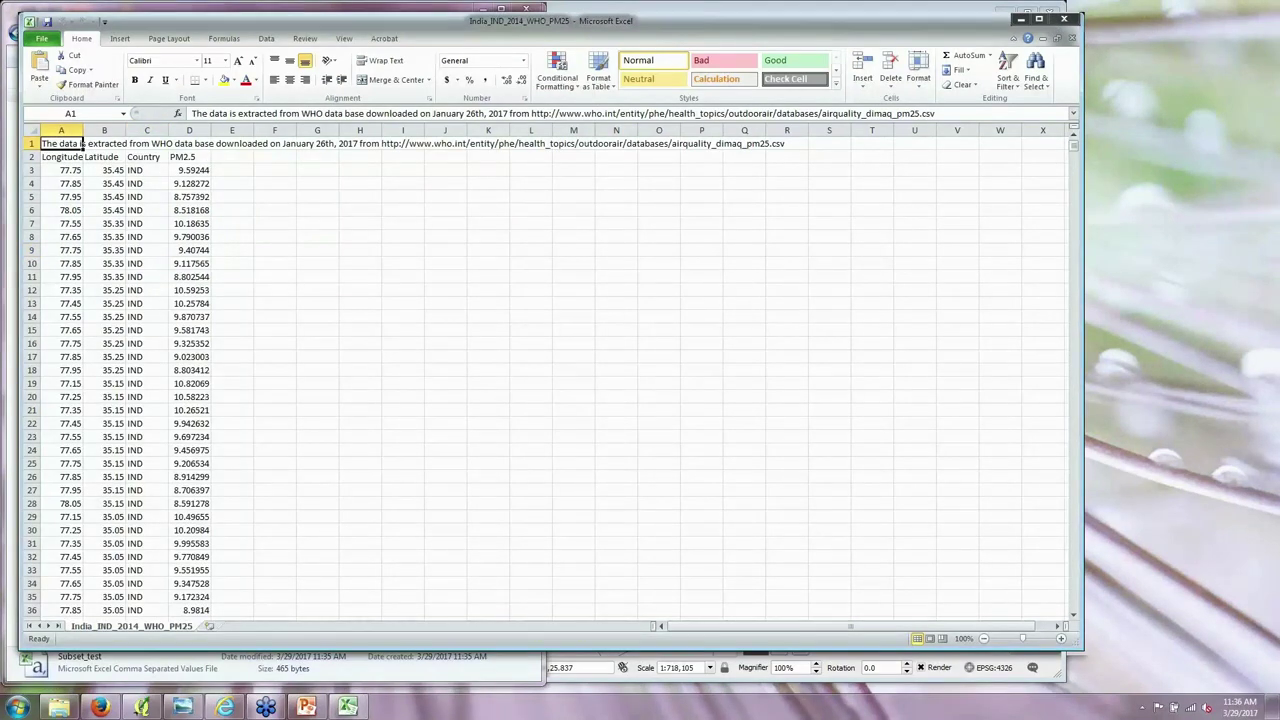
{"action": "left_click", "coordinate": [1063, 20]}
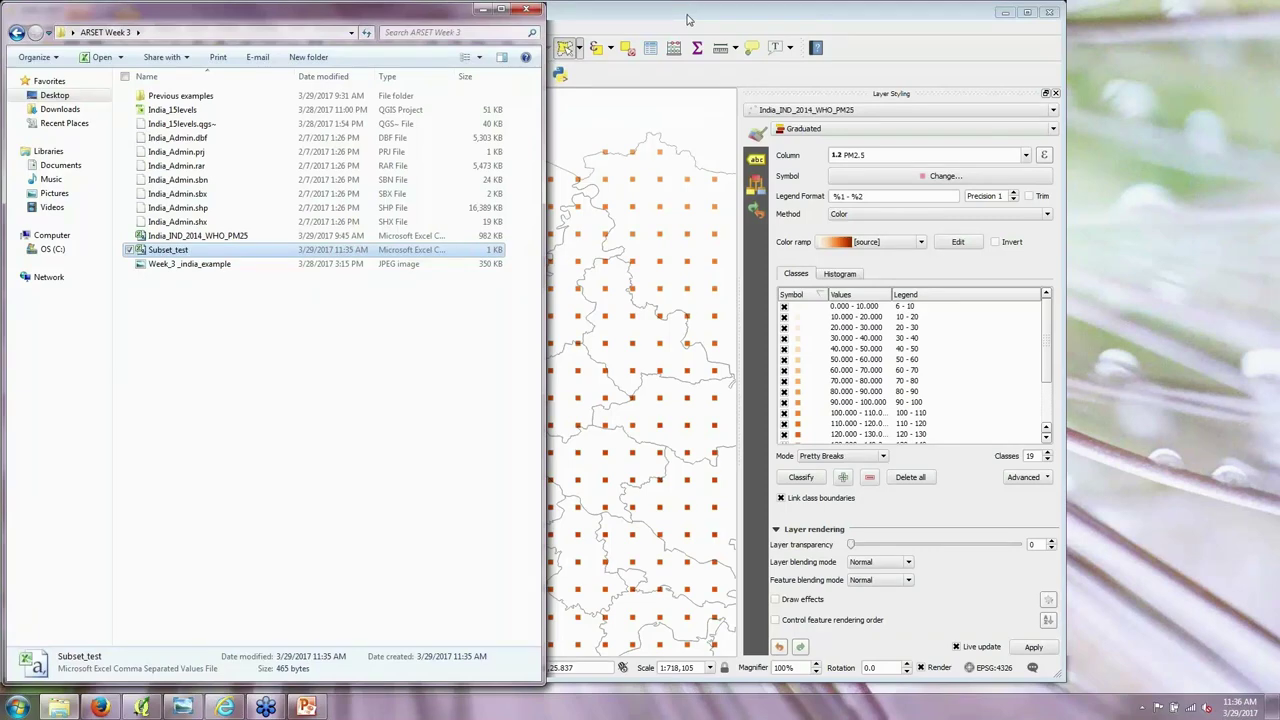
{"action": "left_click", "coordinate": [690, 18]}
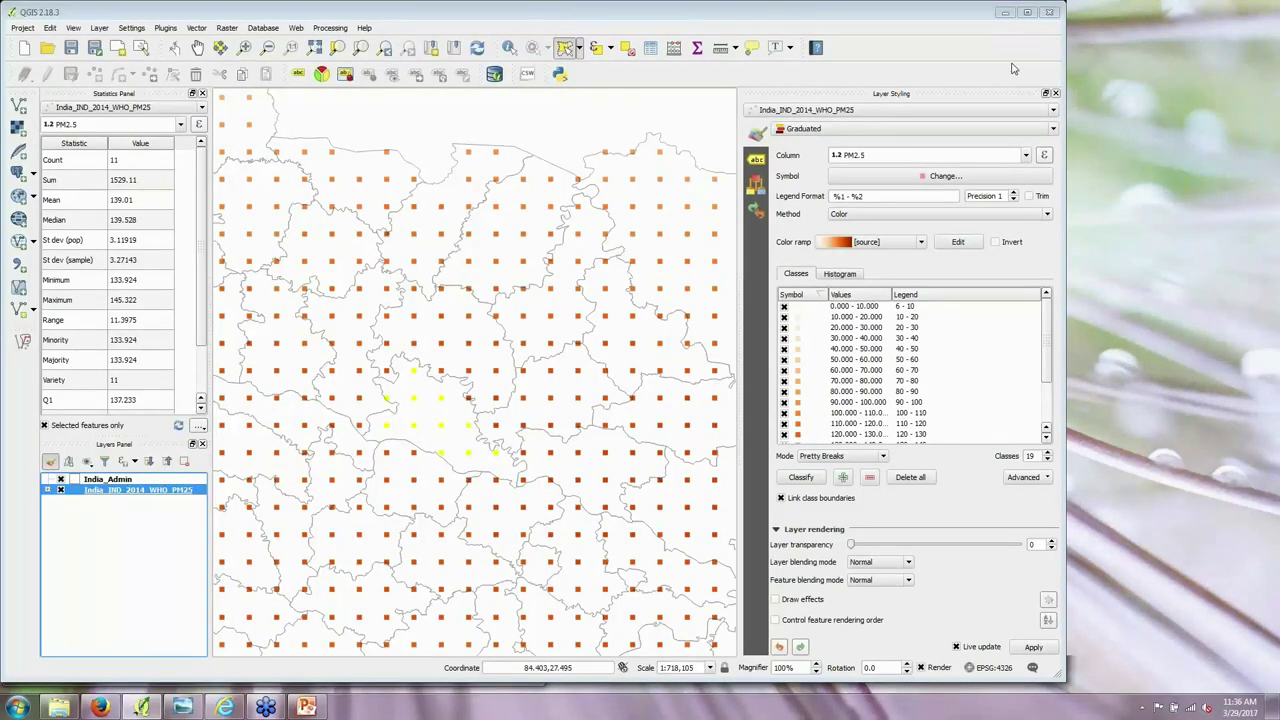
{"action": "left_click", "coordinate": [1086, 55]}
{"action": "left_click", "coordinate": [133, 12]}
{"action": "left_click", "coordinate": [1080, 52]}
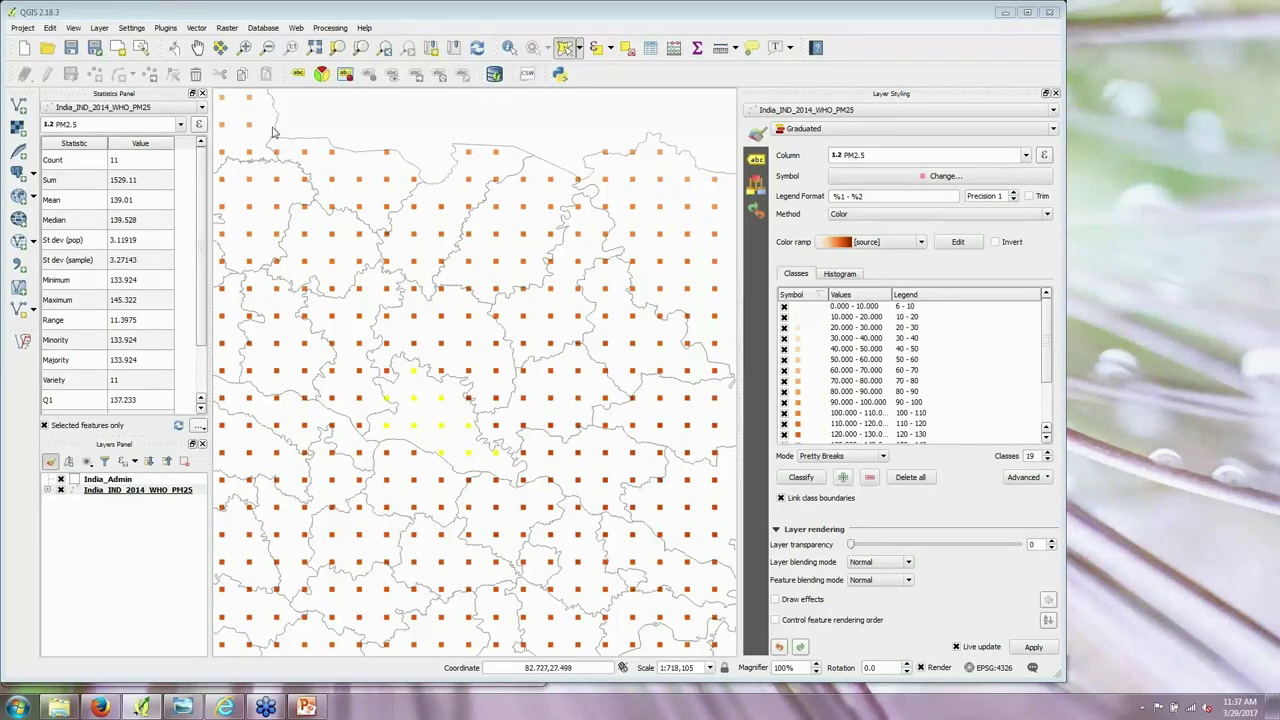
Step: Clear the point selection and bring the whole of India into view on the map
{"action": "left_click", "coordinate": [77, 29]}
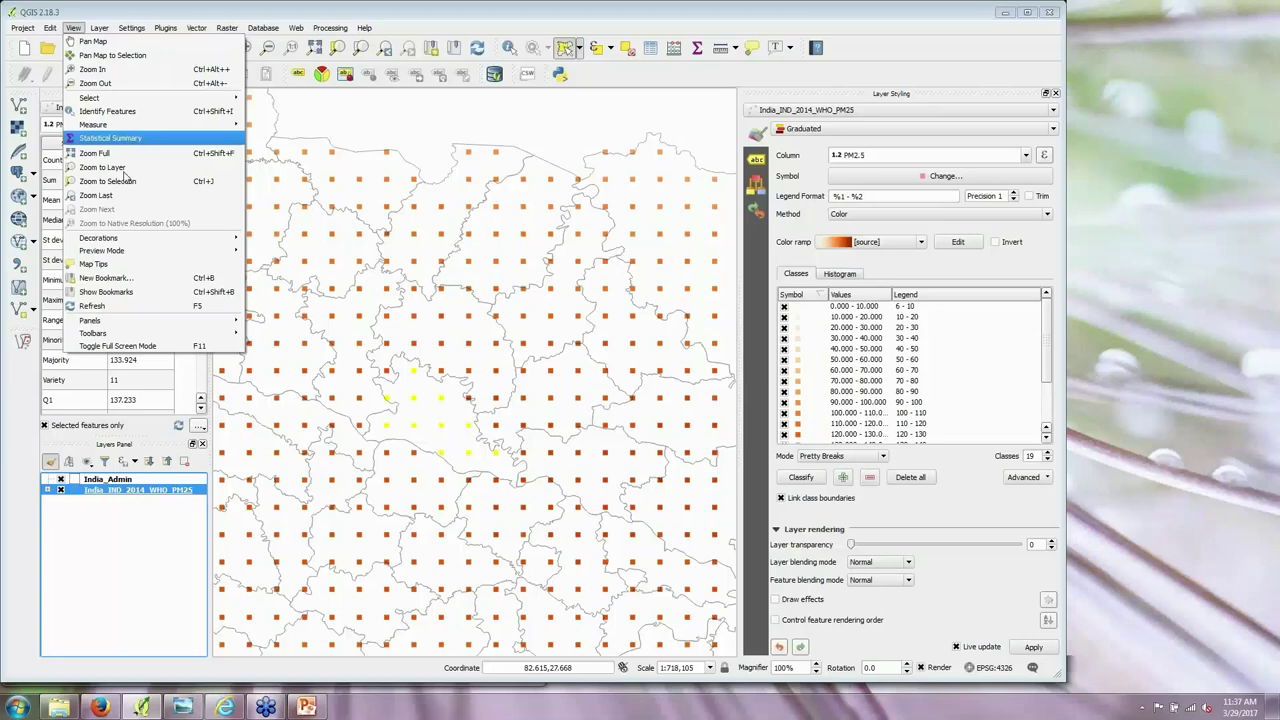
{"action": "mouse_move", "coordinate": [129, 328]}
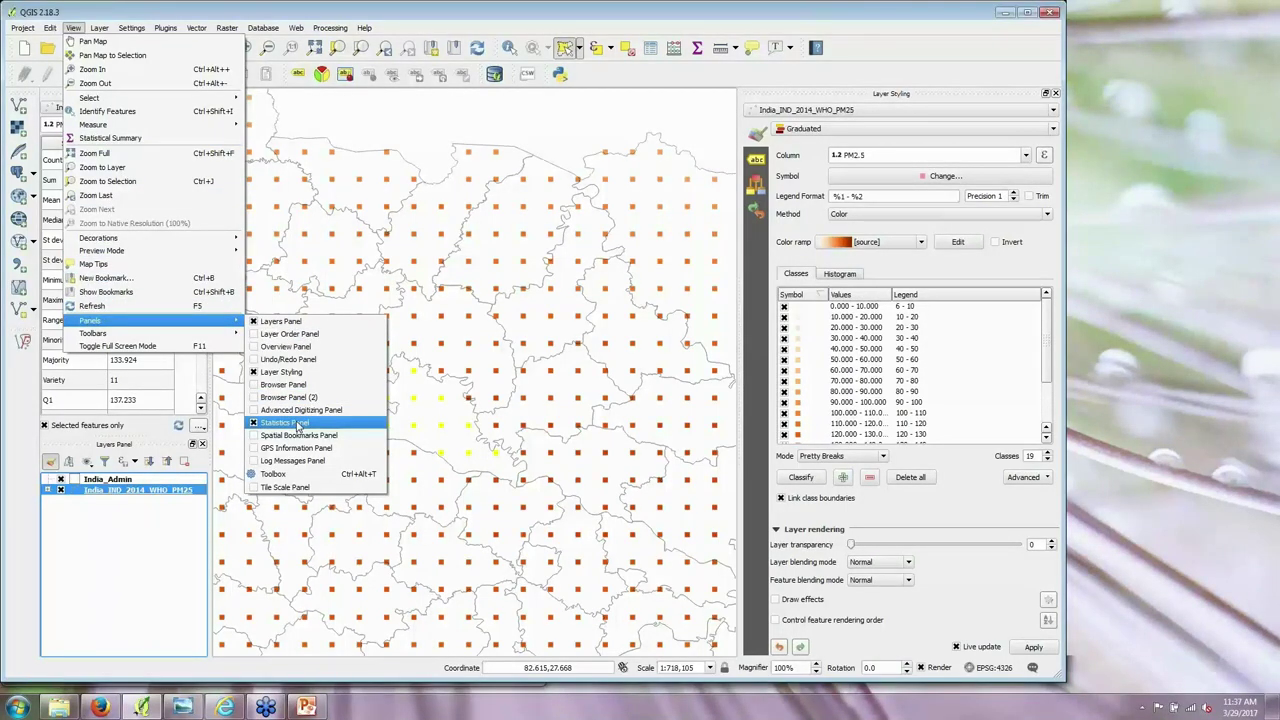
{"action": "left_click", "coordinate": [421, 138]}
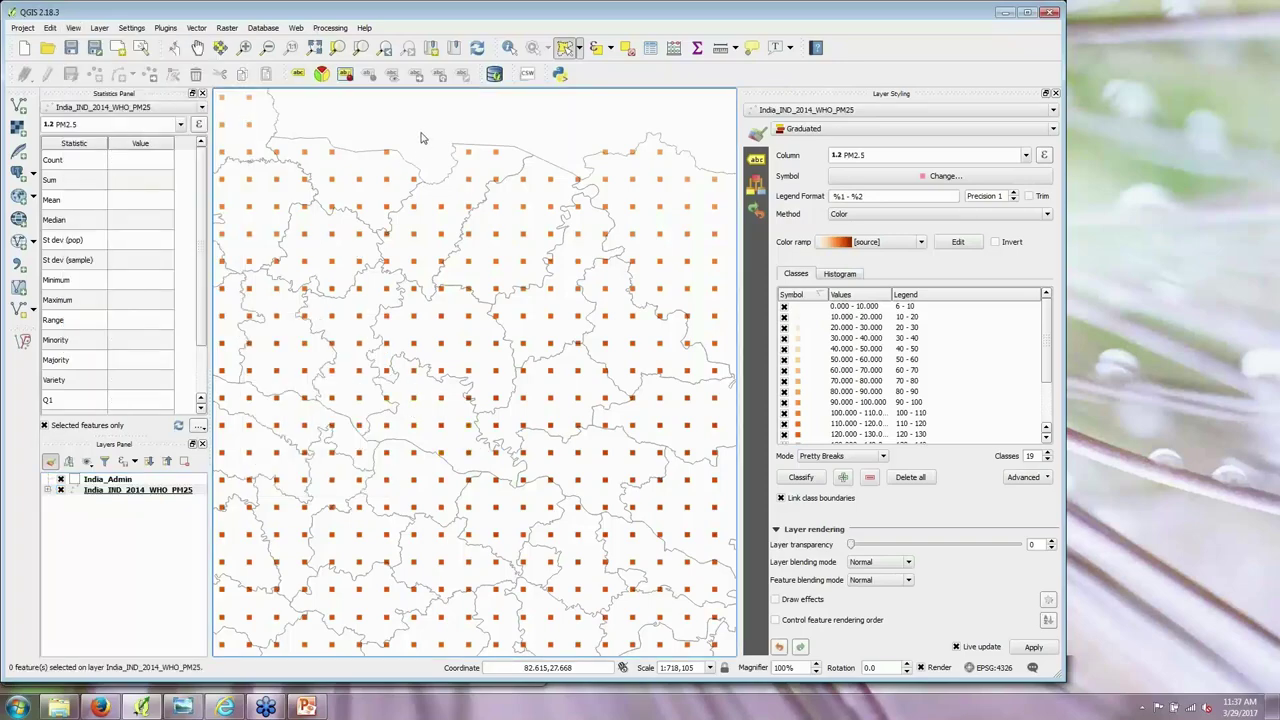
{"action": "scroll", "coordinate": [476, 320], "scroll_direction": "down", "scroll_amount": 2}
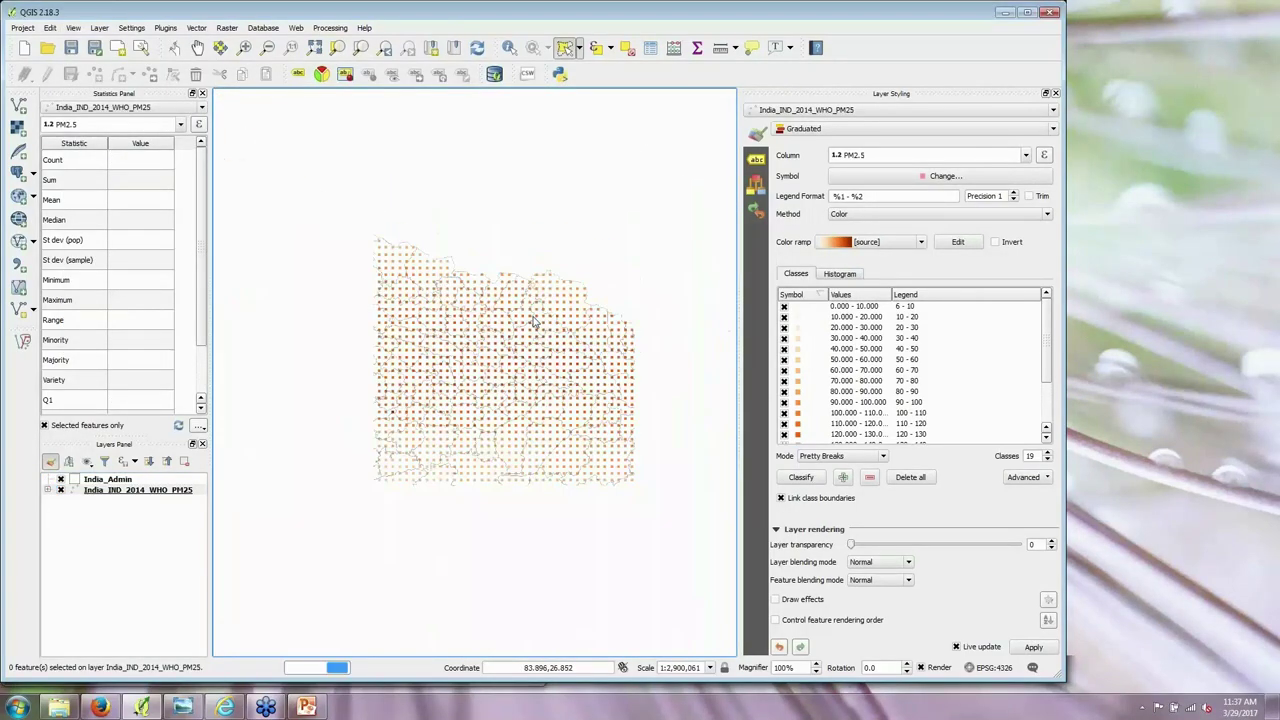
{"action": "scroll", "coordinate": [540, 320], "scroll_direction": "down", "scroll_amount": 2}
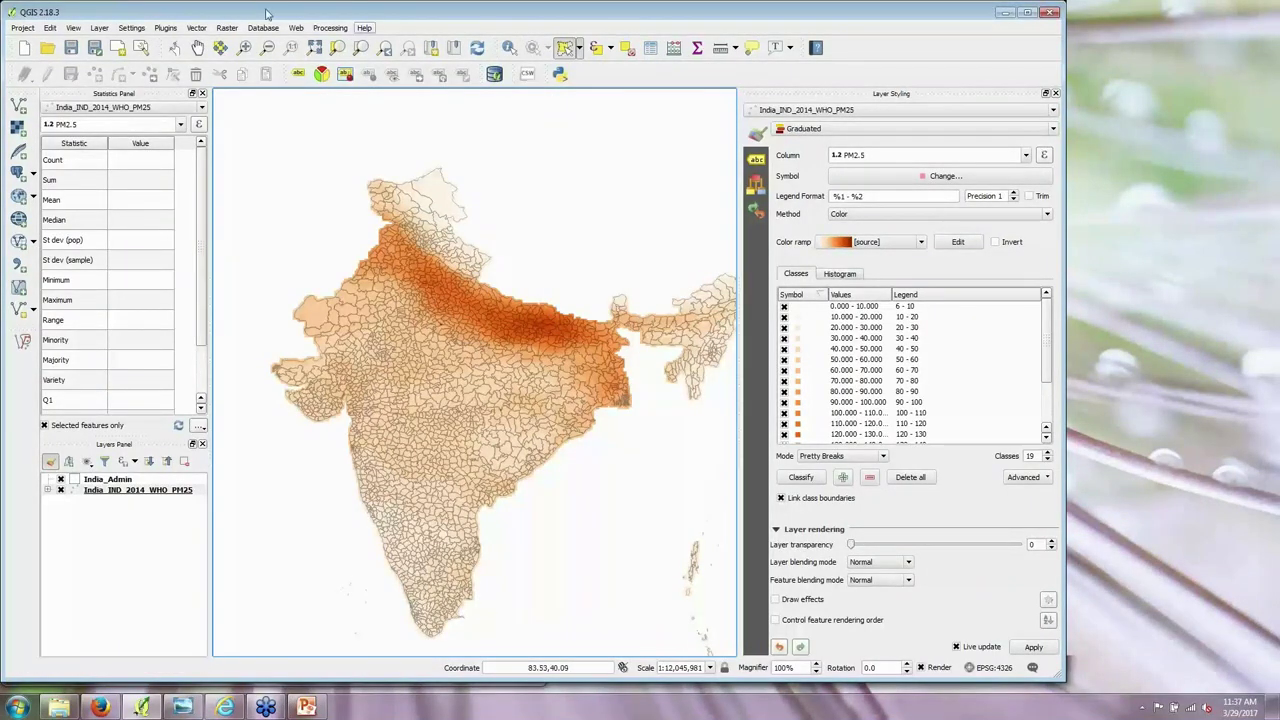
{"action": "left_click", "coordinate": [174, 47]}
{"action": "left_click_drag", "start_coordinate": [554, 231], "coordinate": [516, 210]}
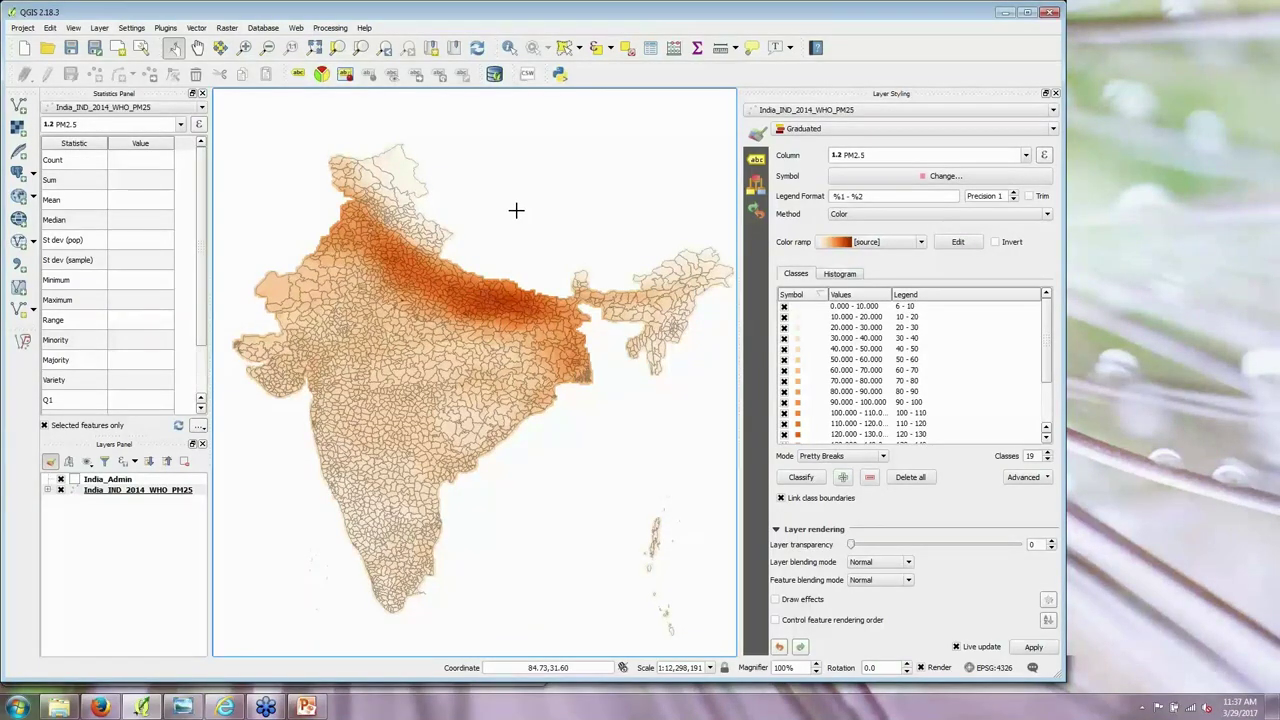
{"action": "left_click", "coordinate": [110, 480]}
{"action": "right_click", "coordinate": [110, 481]}
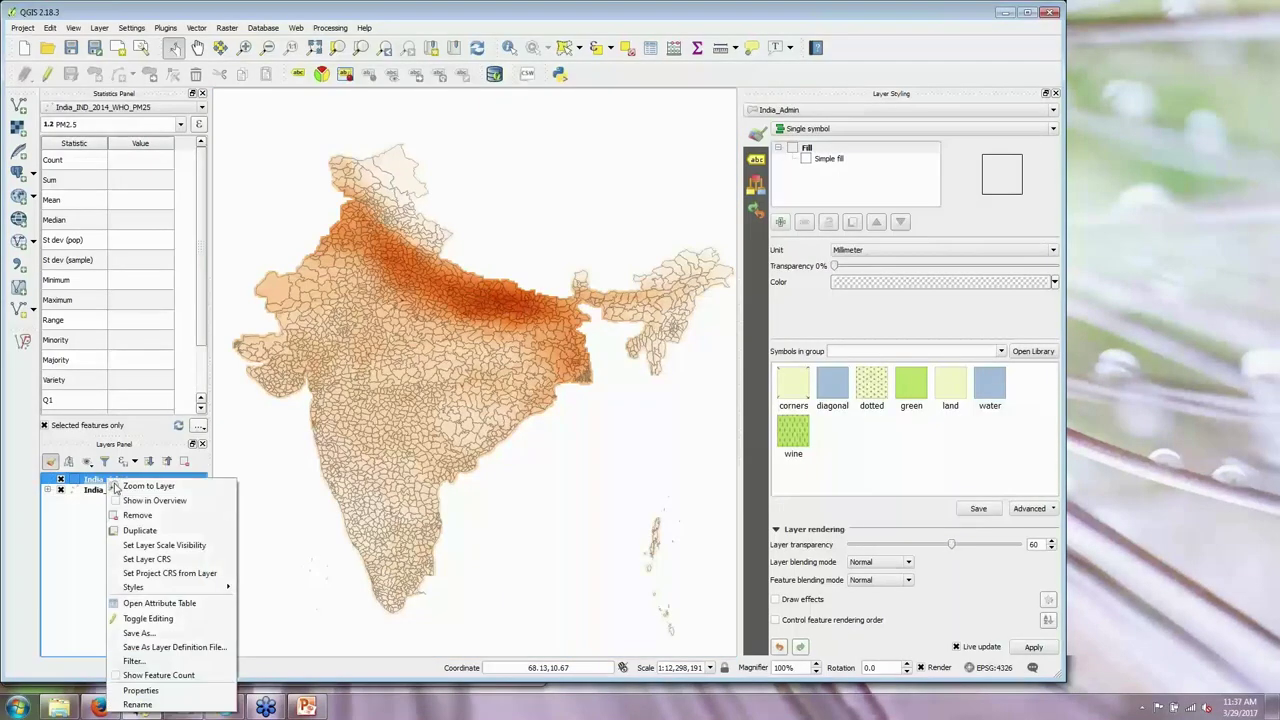
{"action": "left_click", "coordinate": [138, 516]}
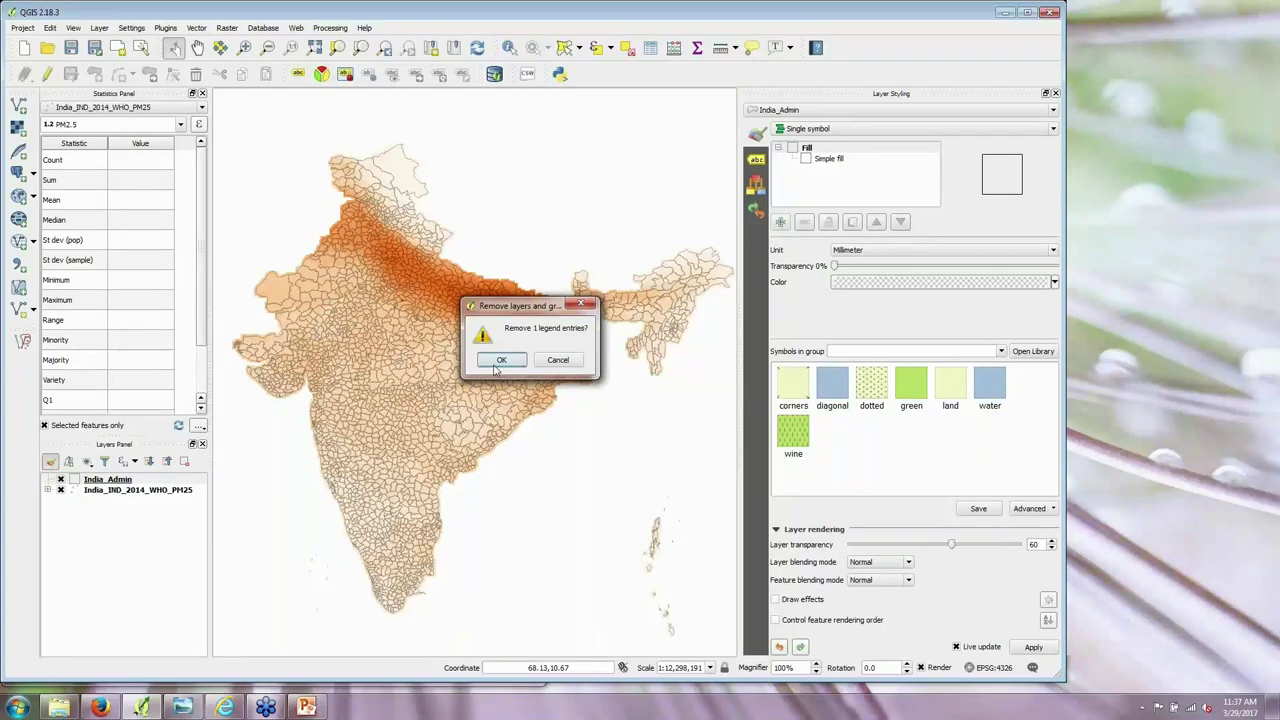
{"action": "left_click", "coordinate": [558, 360]}
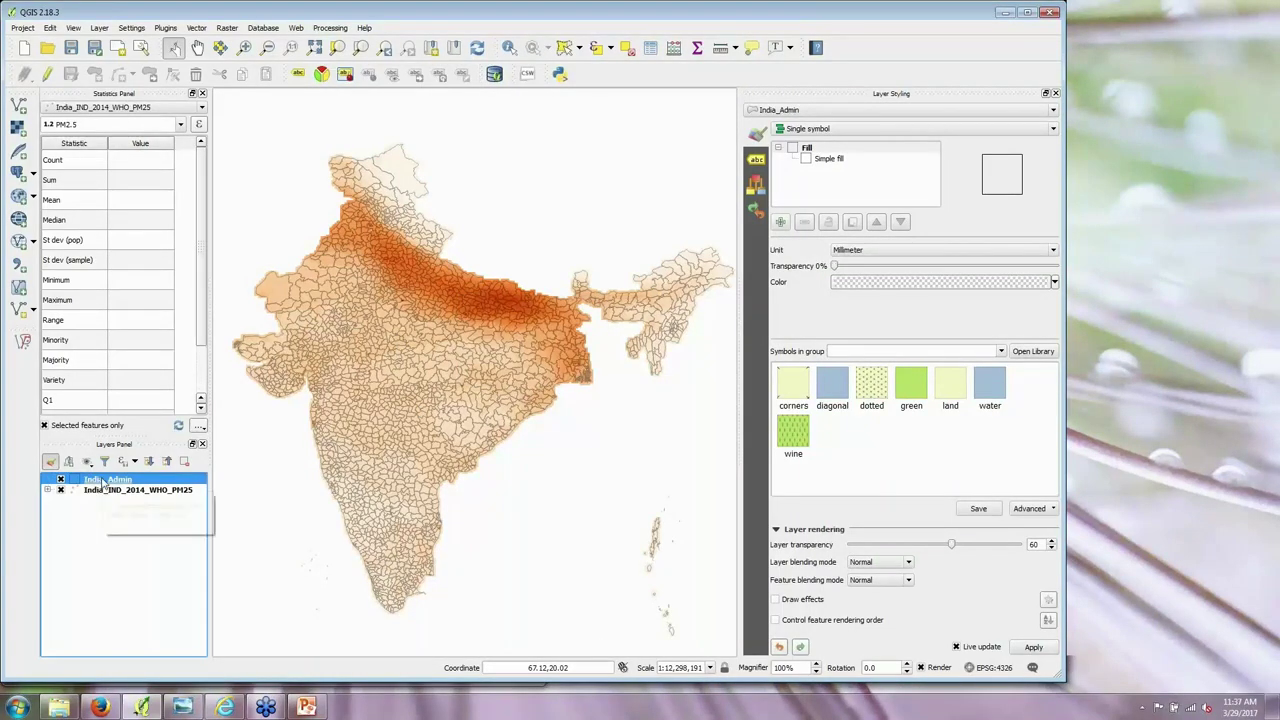
Step: Remove the India_Admin layer from the project
{"action": "right_click", "coordinate": [103, 482]}
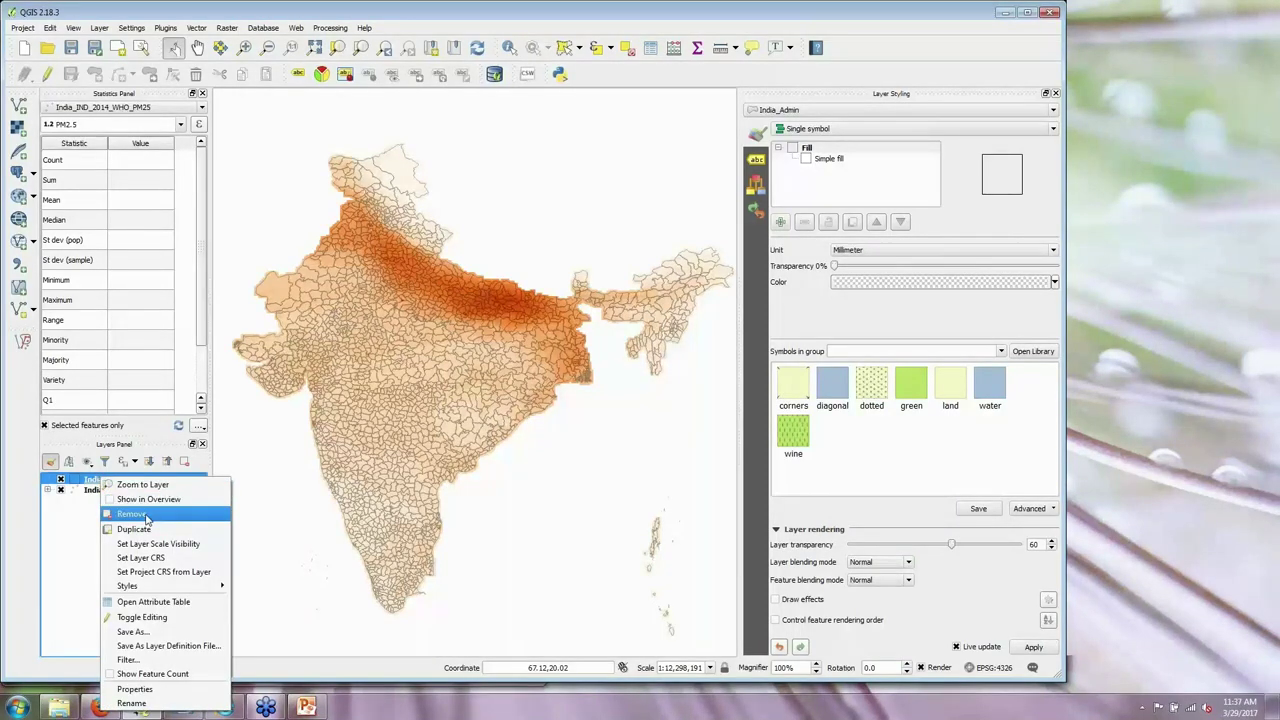
{"action": "left_click", "coordinate": [146, 517]}
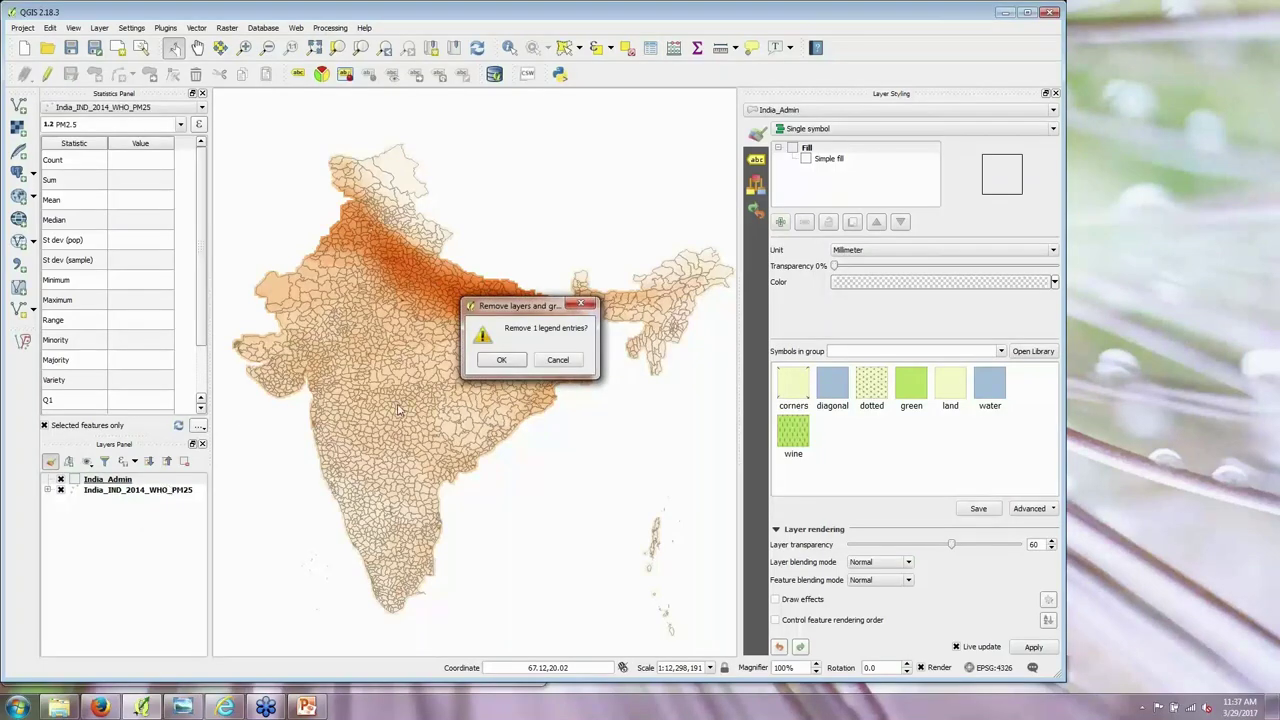
{"action": "left_click", "coordinate": [500, 360]}
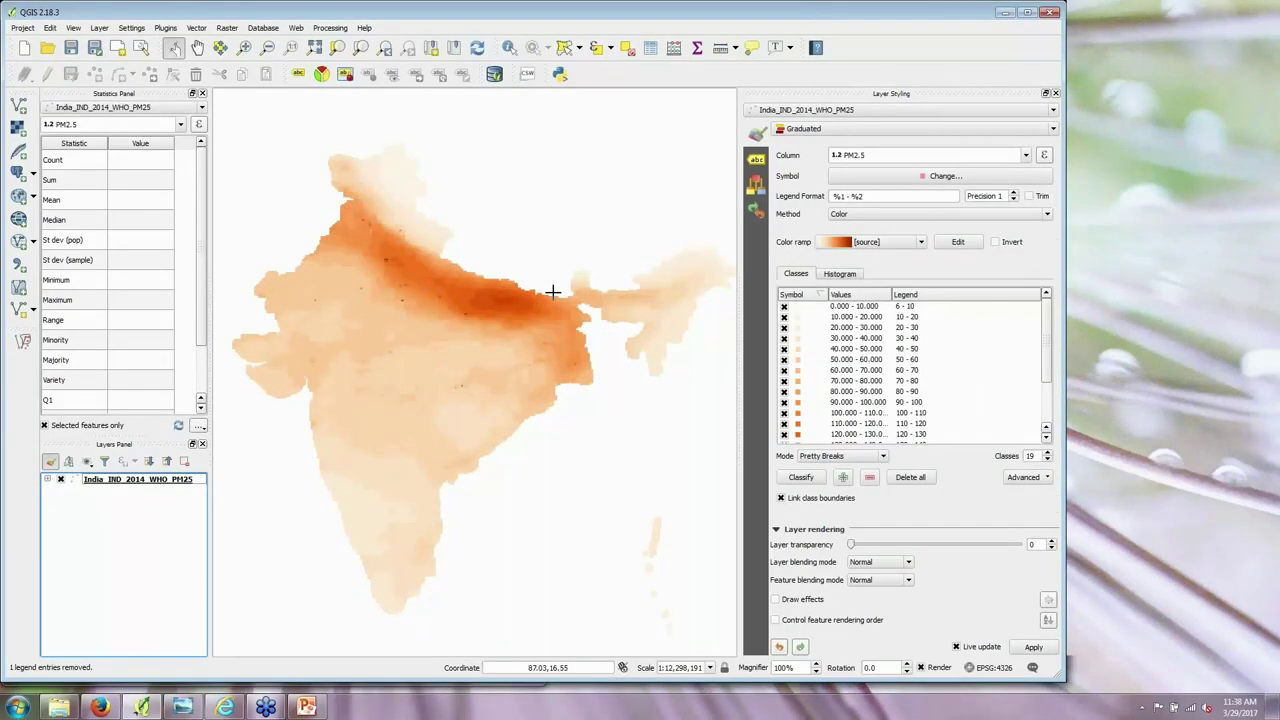
Step: Create a new print composer with the title left empty and re-centre India in the main map view
{"action": "left_click_drag", "start_coordinate": [555, 14], "coordinate": [675, 17]}
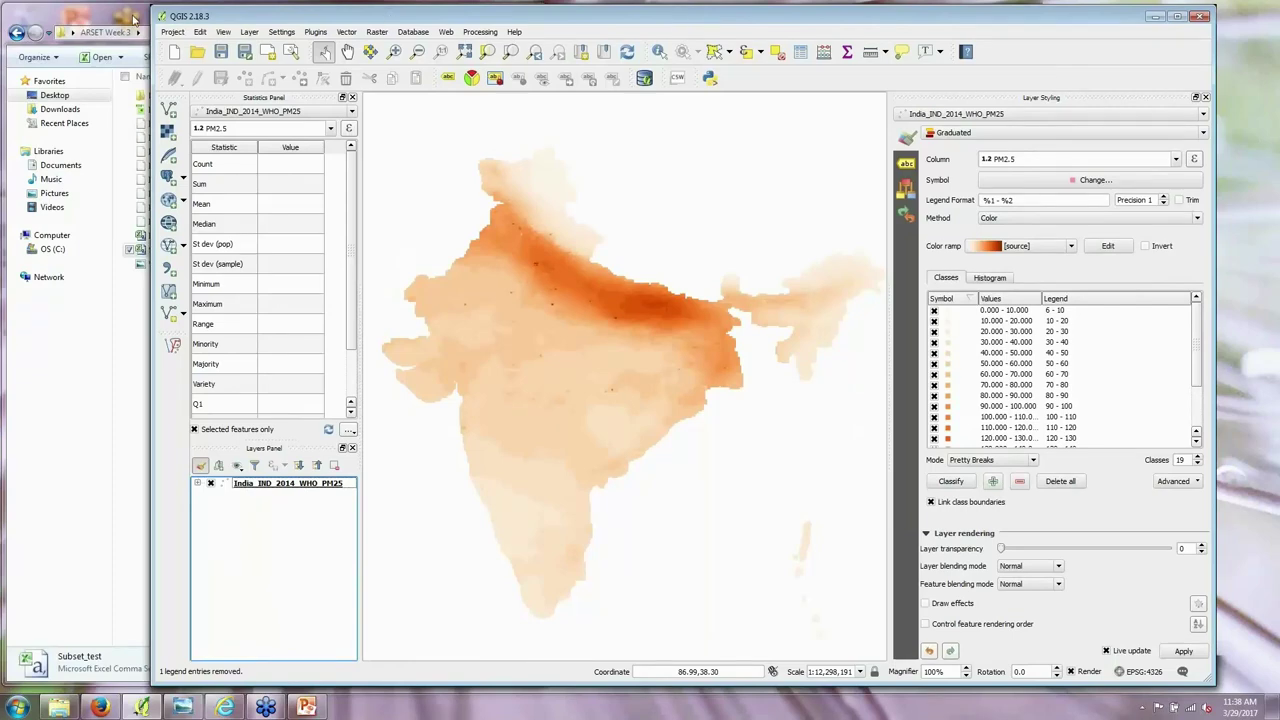
{"action": "left_click", "coordinate": [174, 32]}
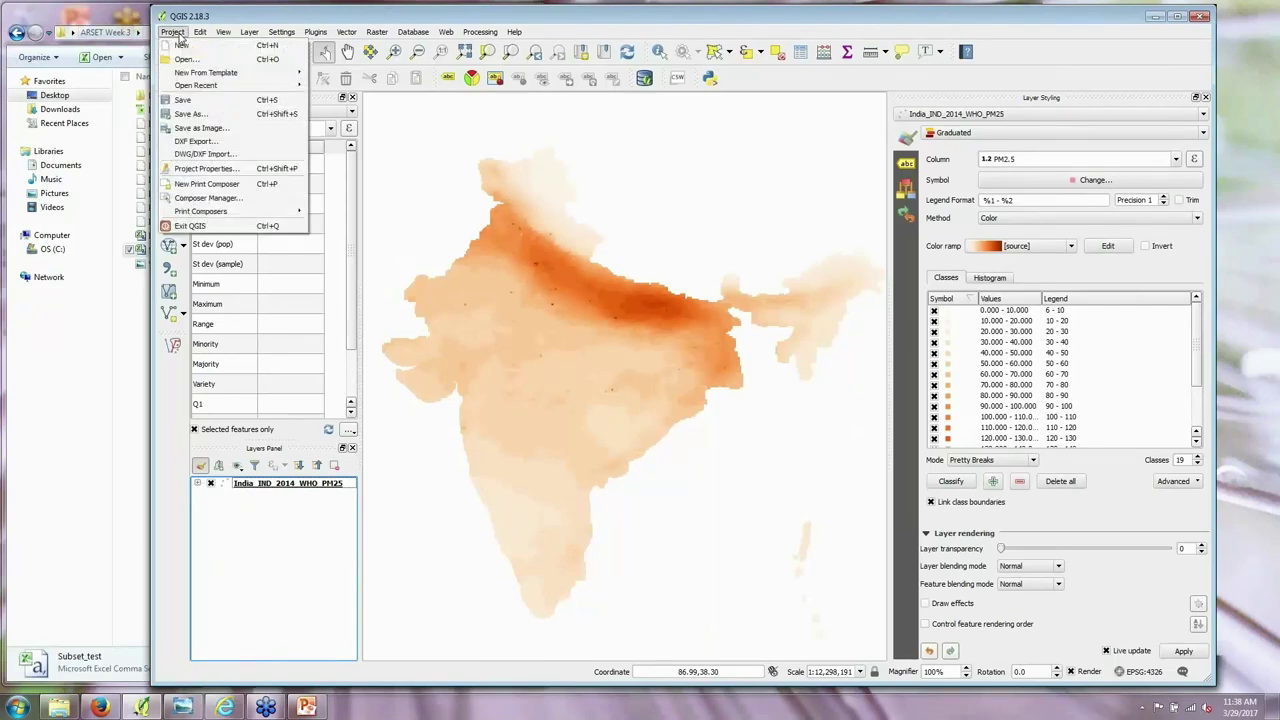
{"action": "left_click", "coordinate": [216, 190]}
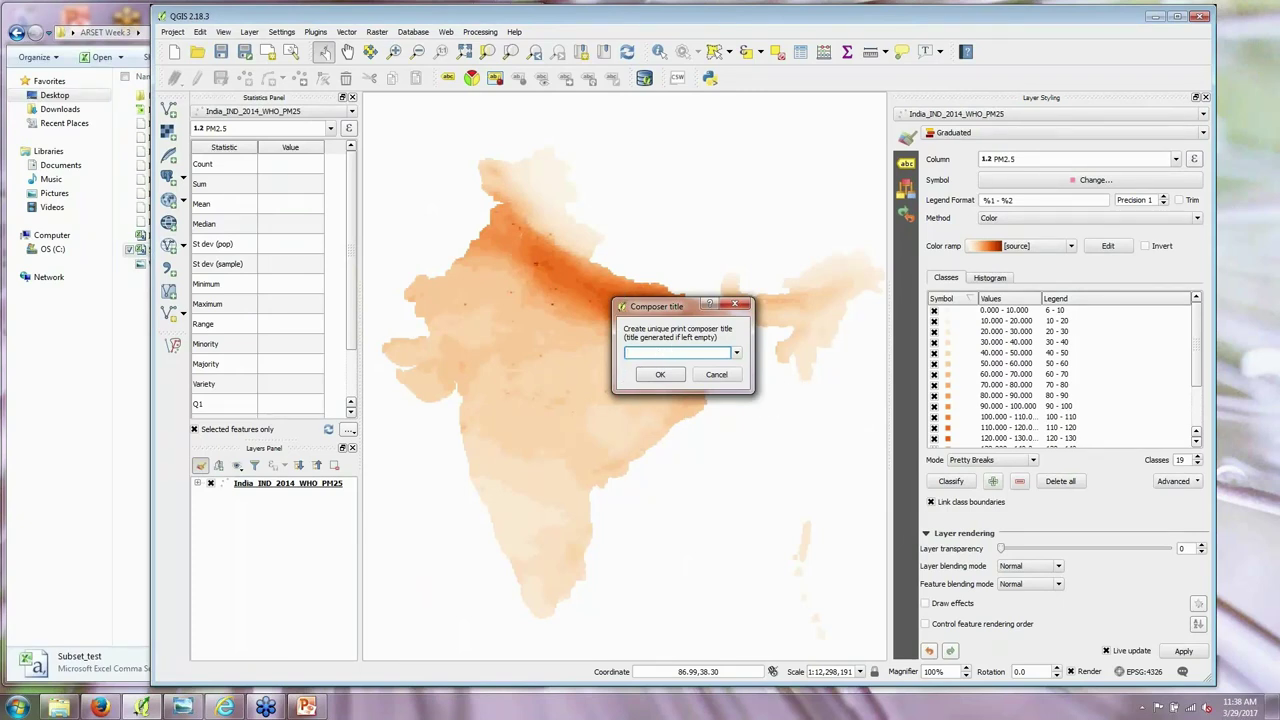
{"action": "left_click", "coordinate": [662, 375]}
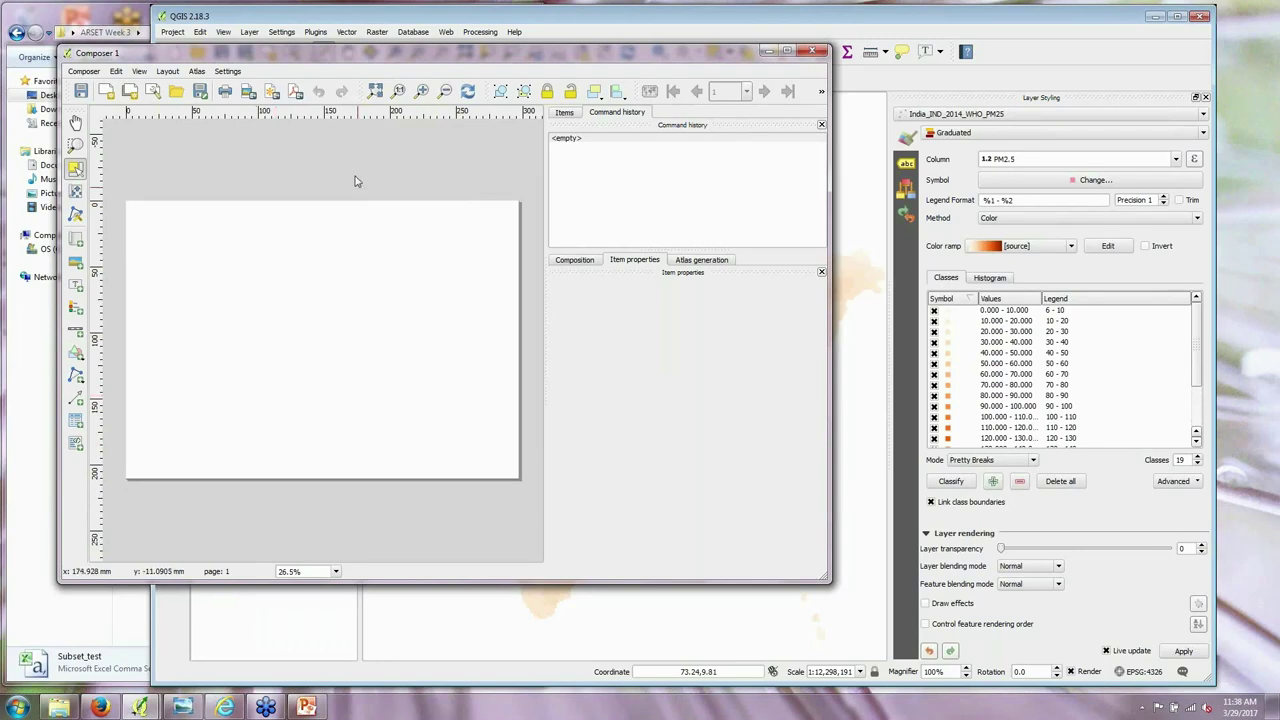
{"action": "left_click", "coordinate": [561, 17]}
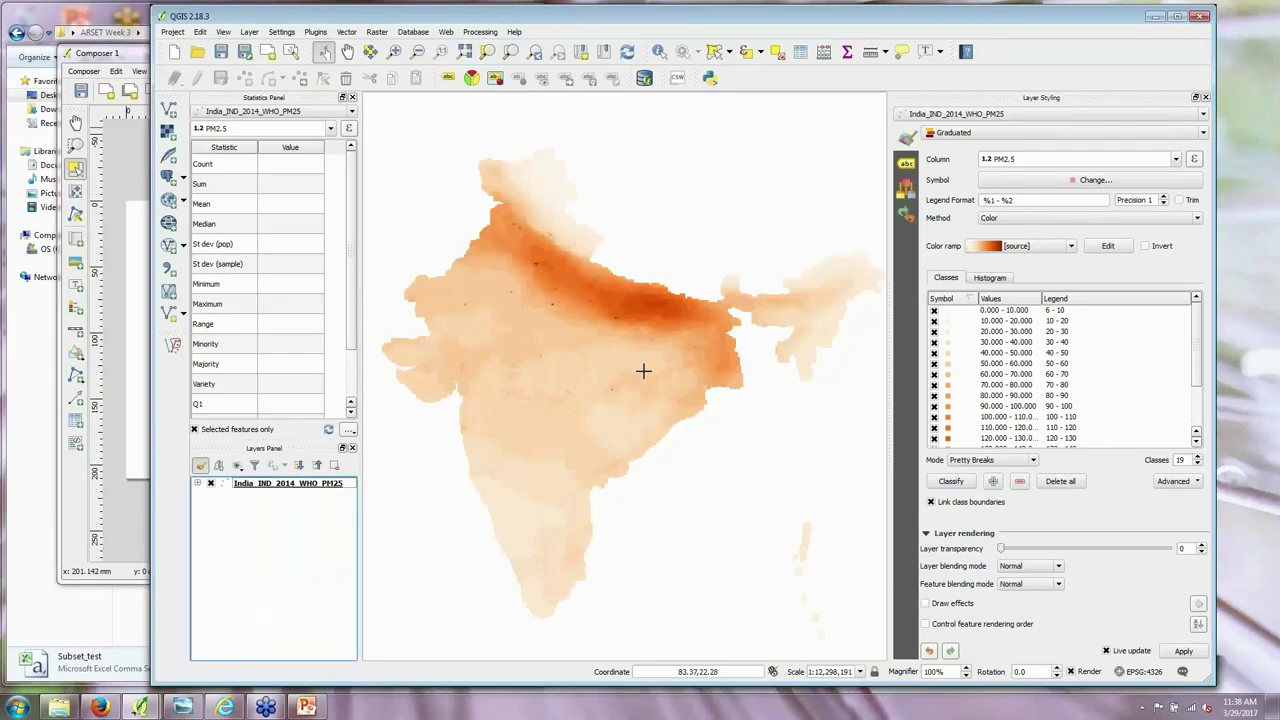
{"action": "mouse_move", "coordinate": [637, 333]}
{"action": "left_mouse_down"}
{"action": "mouse_move", "coordinate": [620, 323]}
{"action": "mouse_move", "coordinate": [627, 333]}
{"action": "left_mouse_up"}
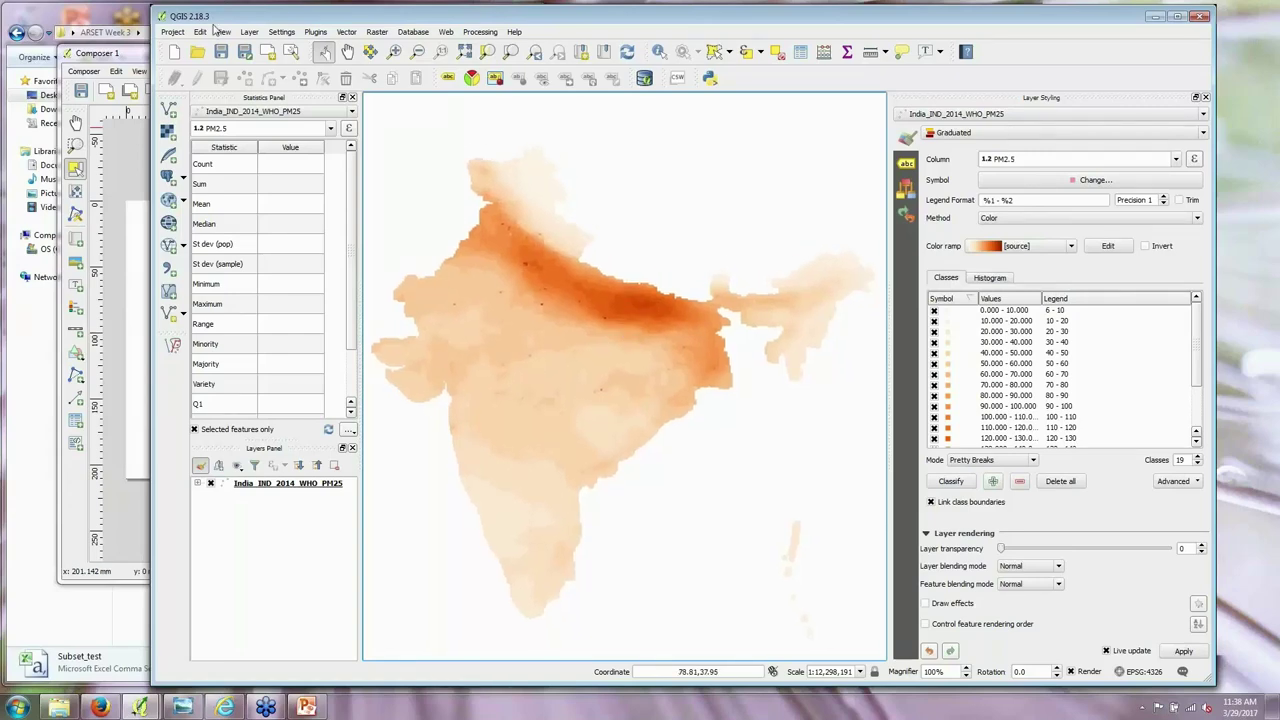
Step: In Composer 1, add a map about 240 mm wide and 155 mm high to the page and adjust its frame
{"action": "left_click", "coordinate": [123, 54]}
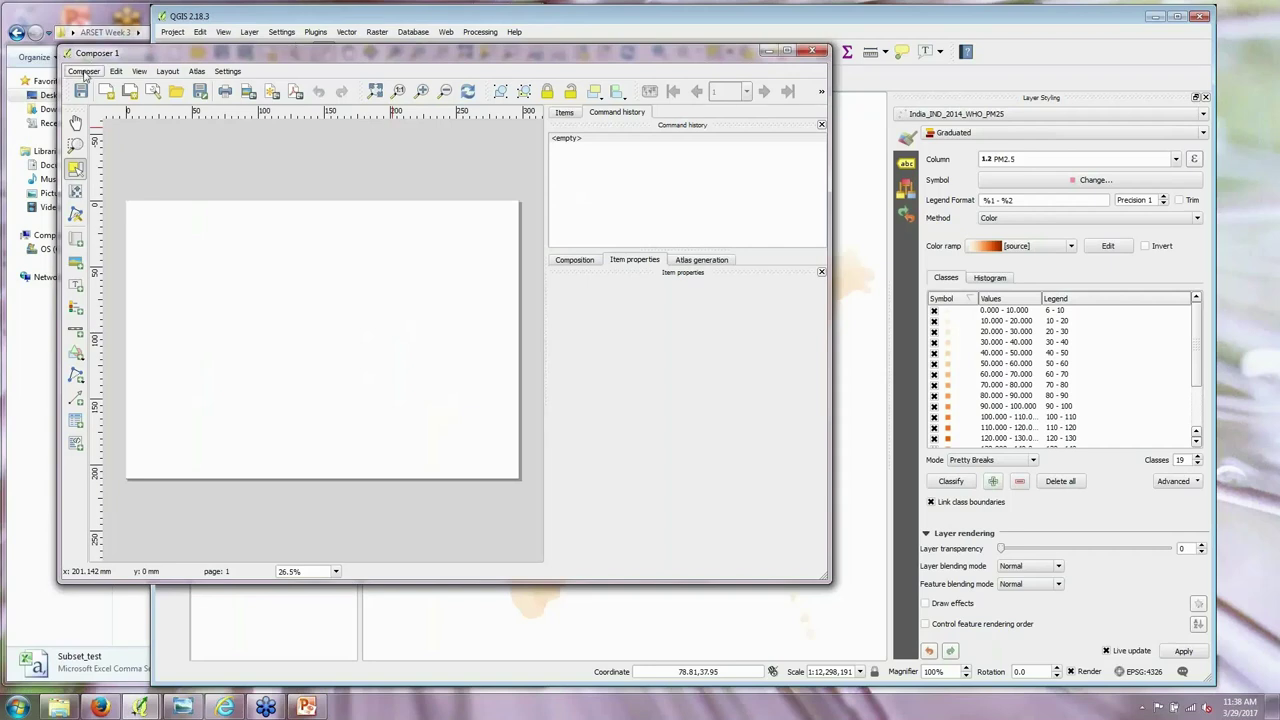
{"action": "left_click", "coordinate": [170, 72]}
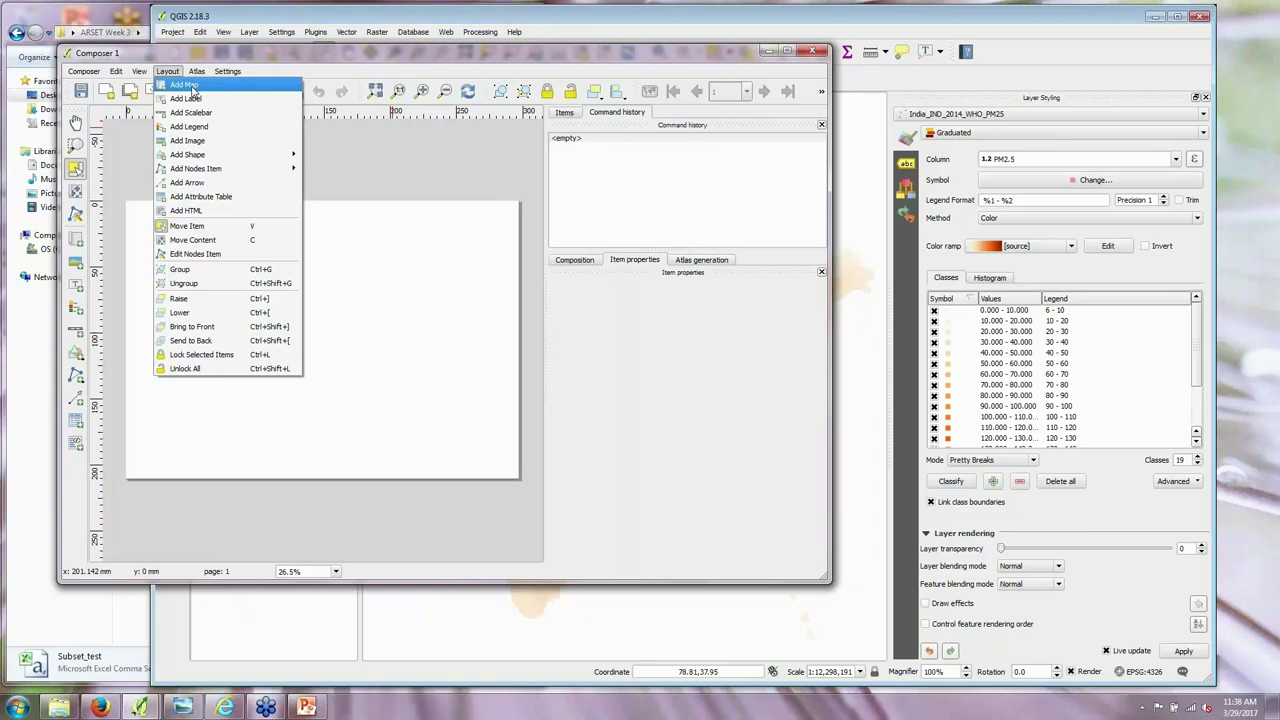
{"action": "left_click", "coordinate": [193, 88]}
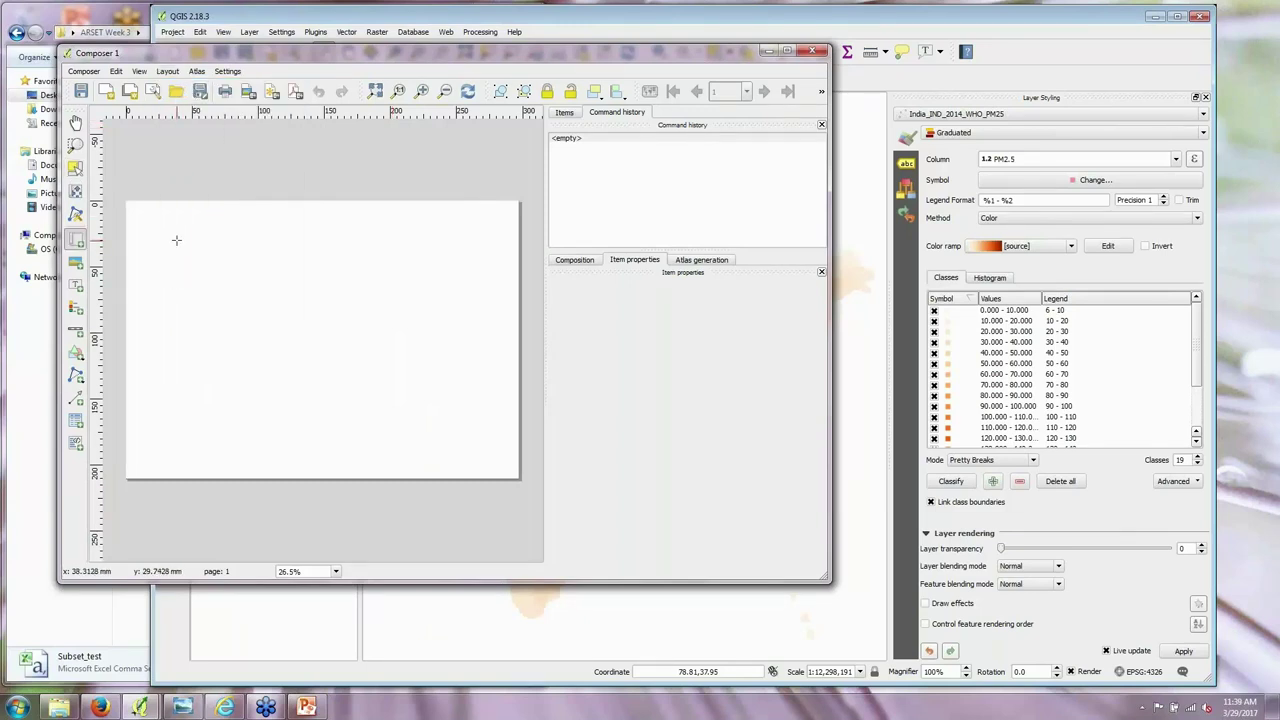
{"action": "left_click_drag", "start_coordinate": [176, 241], "coordinate": [483, 439]}
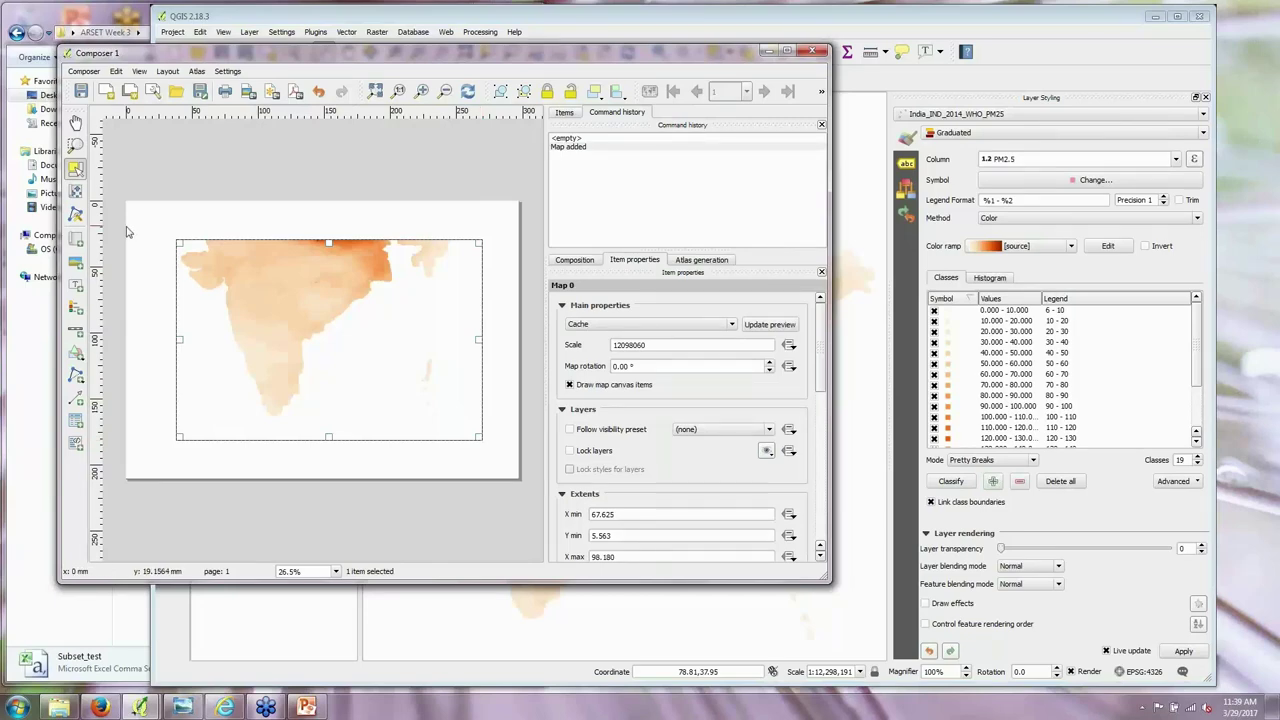
{"action": "left_click_drag", "start_coordinate": [177, 240], "coordinate": [160, 237]}
{"action": "left_click_drag", "start_coordinate": [321, 238], "coordinate": [321, 236]}
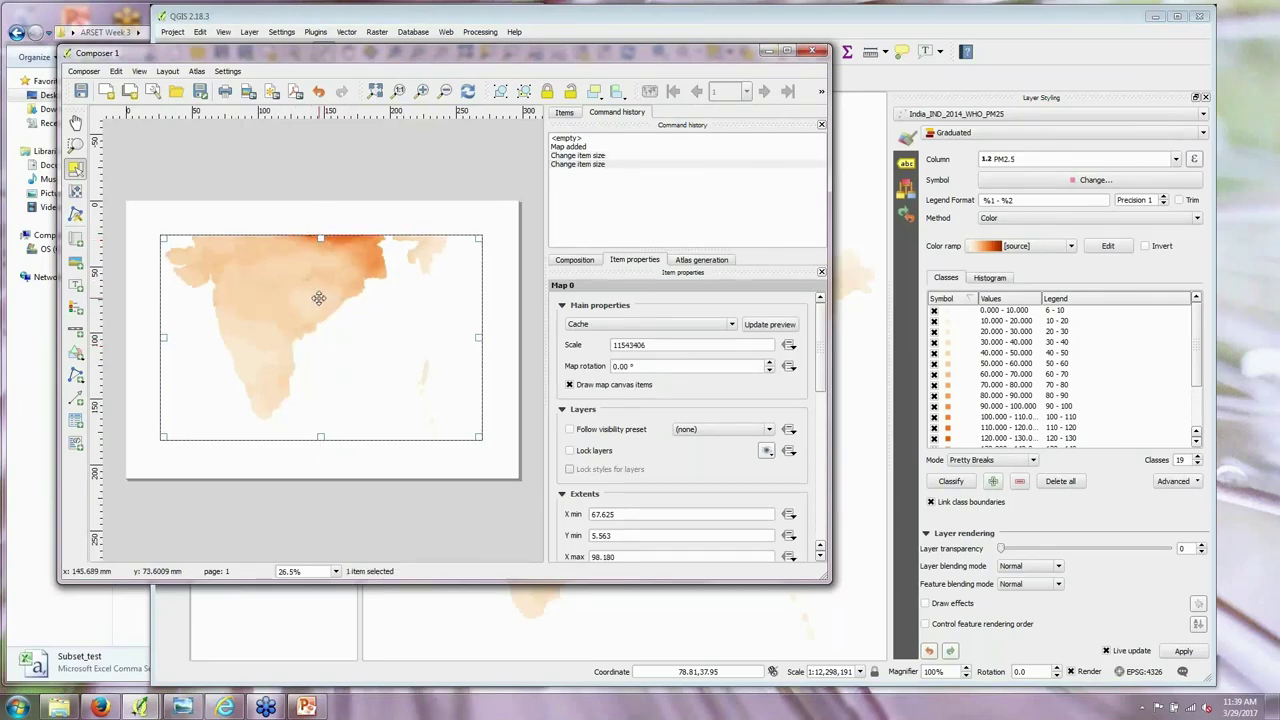
{"action": "mouse_move", "coordinate": [290, 289]}
{"action": "left_mouse_down"}
{"action": "mouse_move", "coordinate": [306, 294]}
{"action": "mouse_move", "coordinate": [291, 286]}
{"action": "left_mouse_up"}
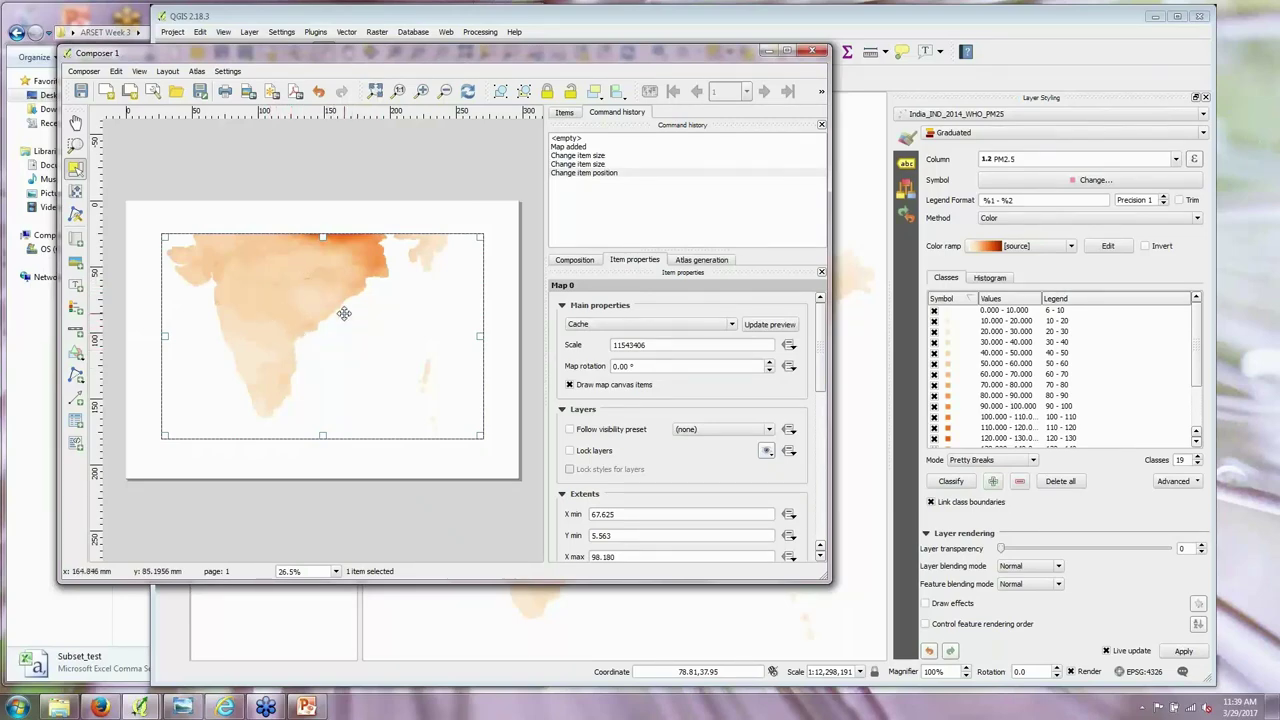
Step: Move the map content down and to the right within its frame to bring northern India into view
{"action": "left_click", "coordinate": [168, 72]}
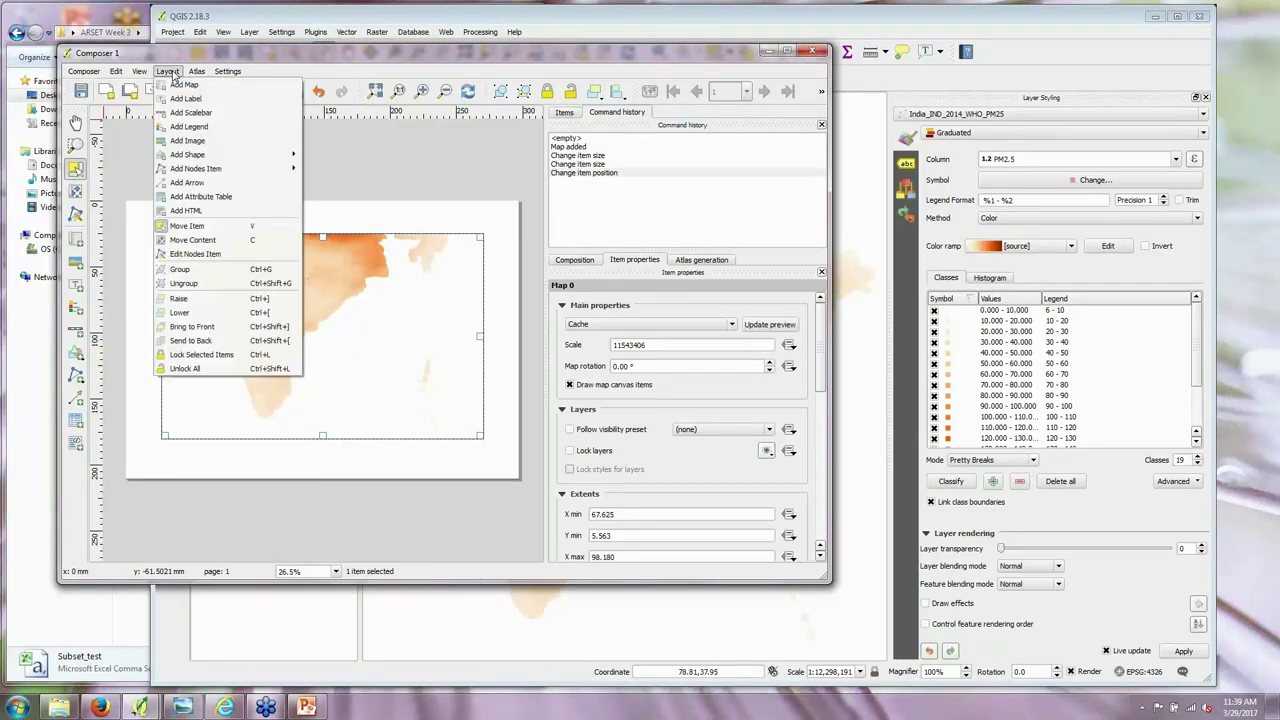
{"action": "left_click", "coordinate": [205, 241]}
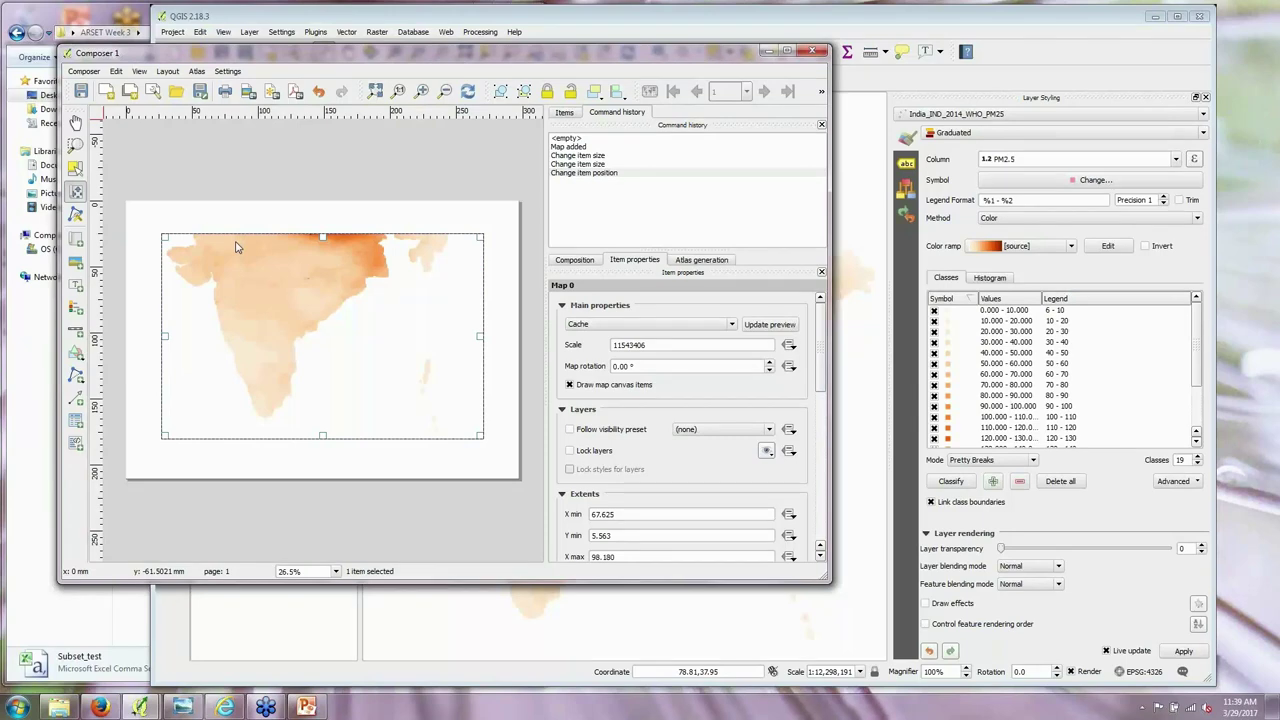
{"action": "left_click_drag", "start_coordinate": [289, 288], "coordinate": [338, 329]}
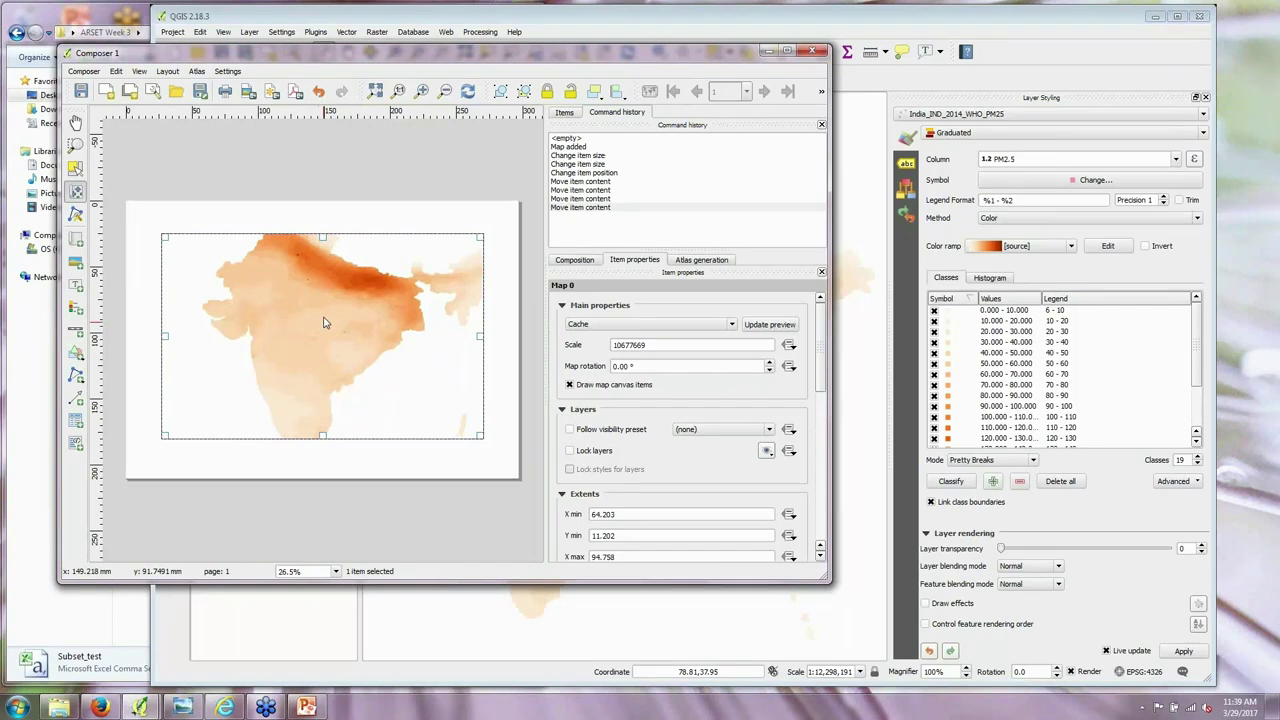
Step: Reduce the map's zoom by setting its scale to 14677669, 16677669 and finally 18677669
{"action": "left_click", "coordinate": [654, 345]}
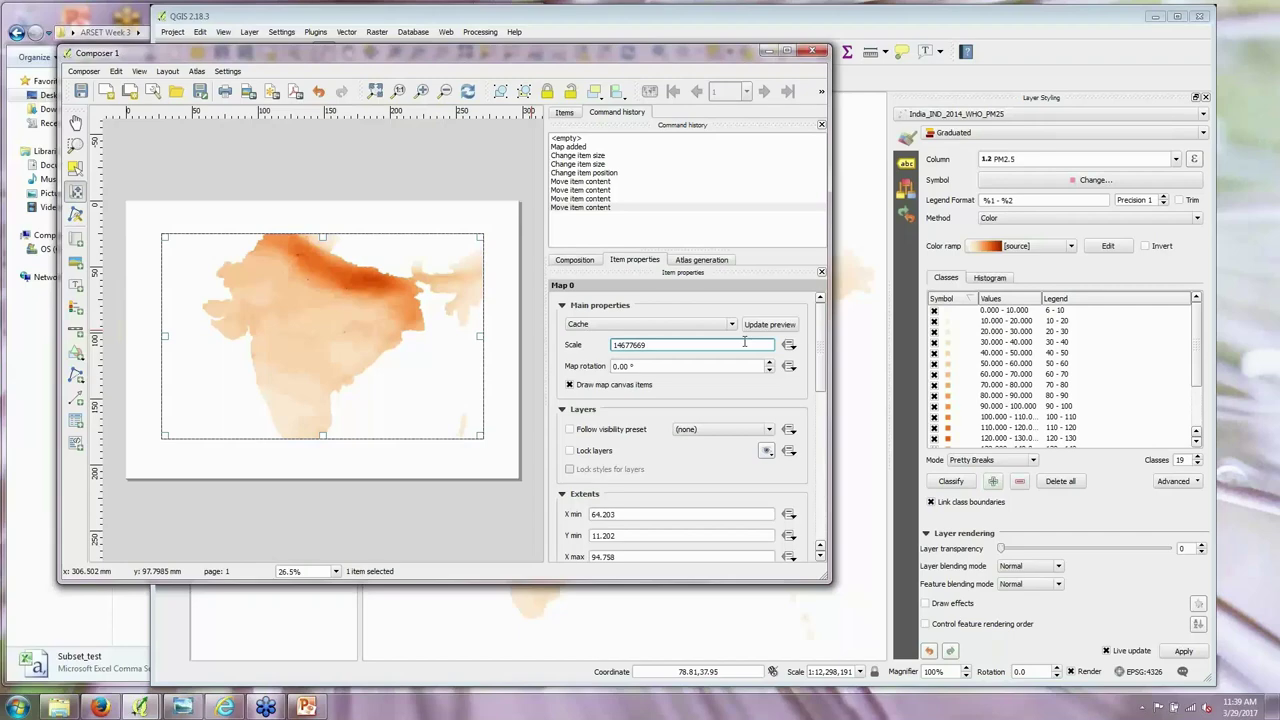
{"action": "key", "text": "Return"}
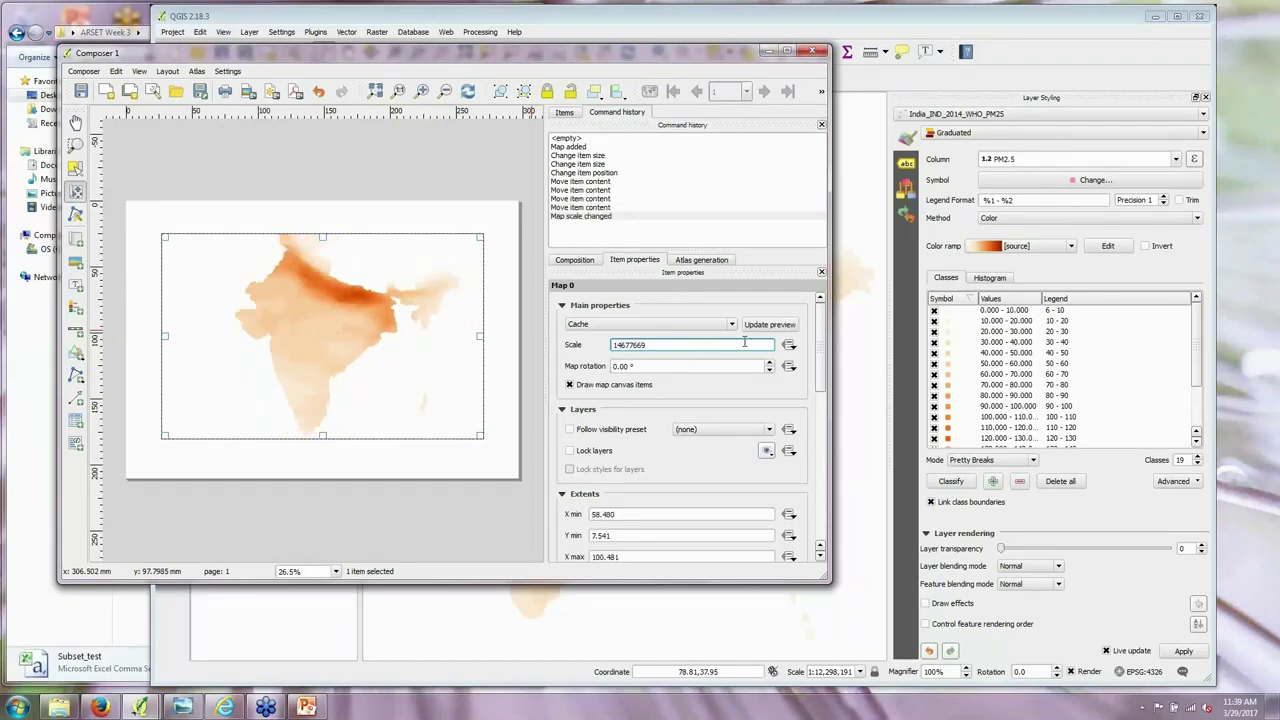
{"action": "key", "text": "Return"}
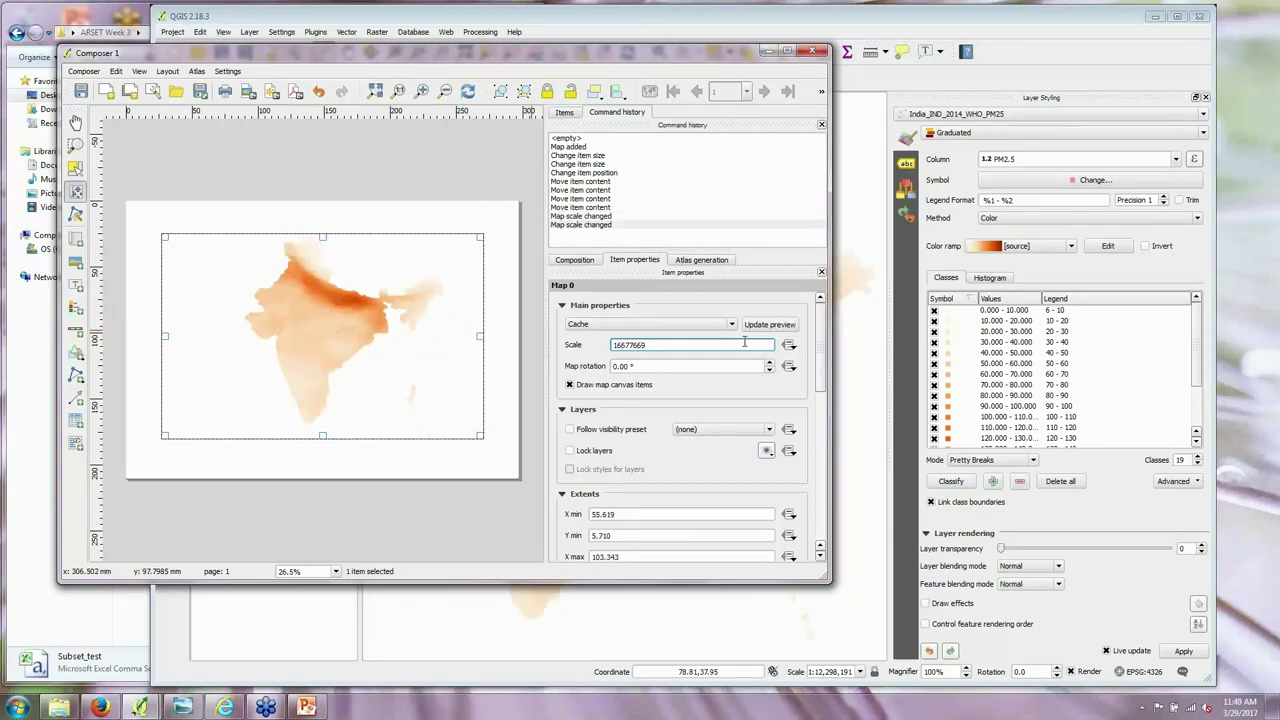
{"action": "type", "text": "8"}
{"action": "key", "text": "Return"}
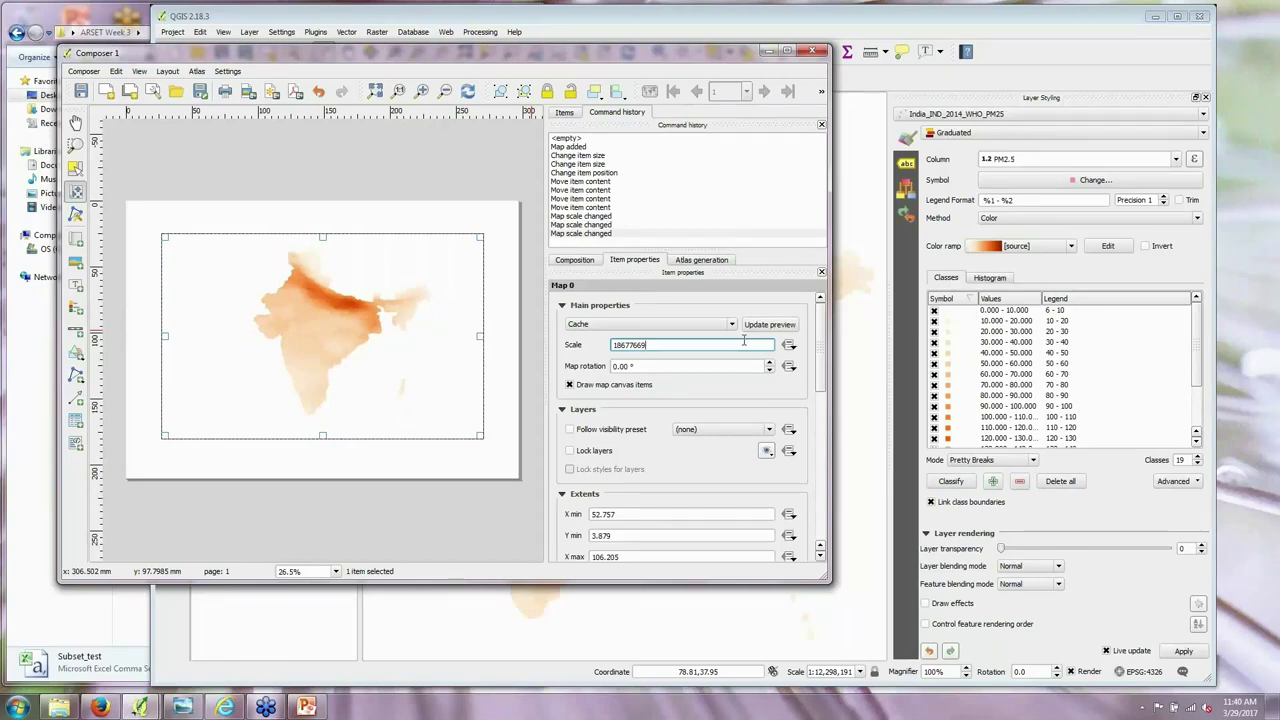
Step: Shift the map content slightly to the right so that India is centred in the map frame
{"action": "left_click_drag", "start_coordinate": [329, 329], "coordinate": [340, 334]}
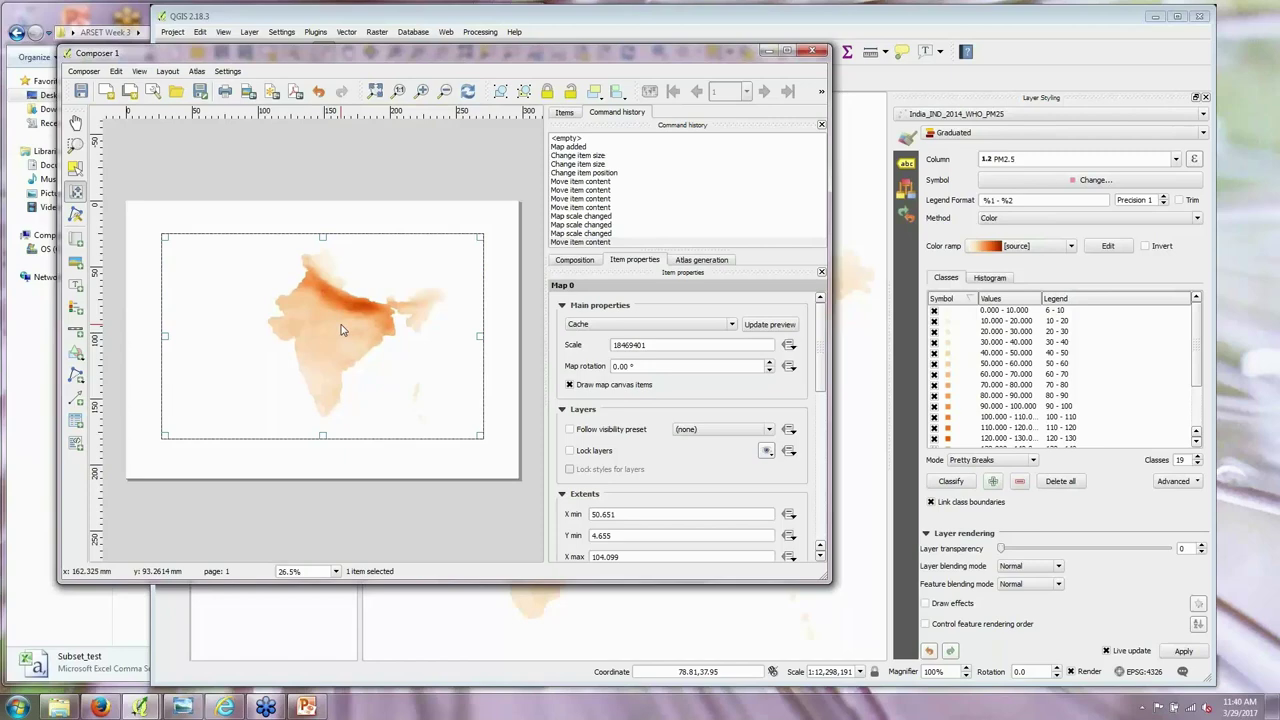
{"action": "left_click_drag", "start_coordinate": [340, 330], "coordinate": [341, 327]}
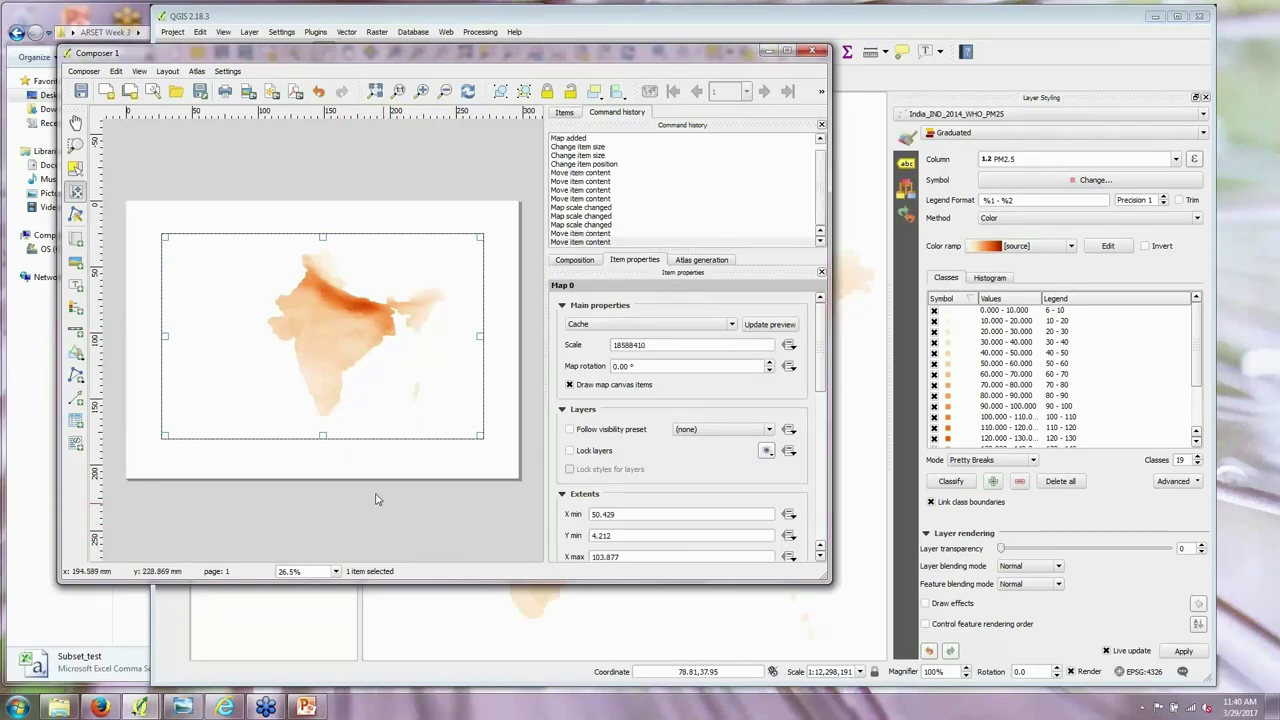
{"action": "left_click_drag", "start_coordinate": [335, 362], "coordinate": [337, 357]}
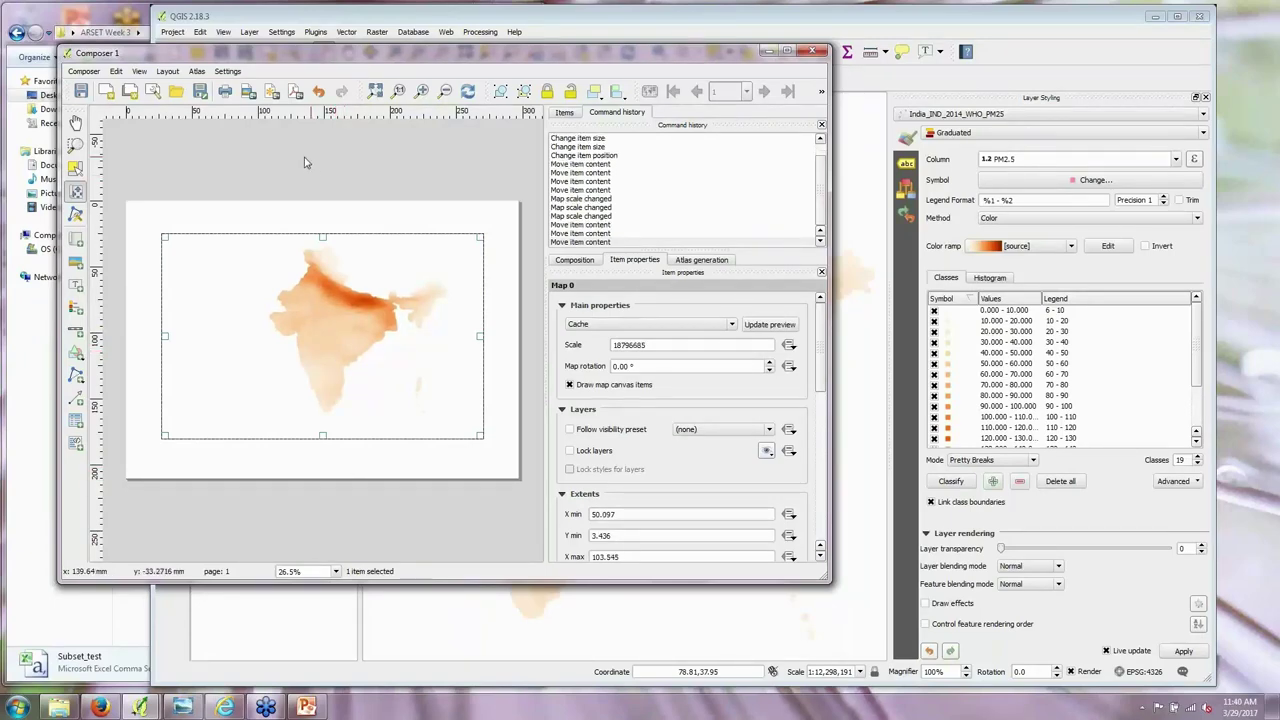
Step: Add a legend to the page and position it to the left of India
{"action": "left_click", "coordinate": [177, 75]}
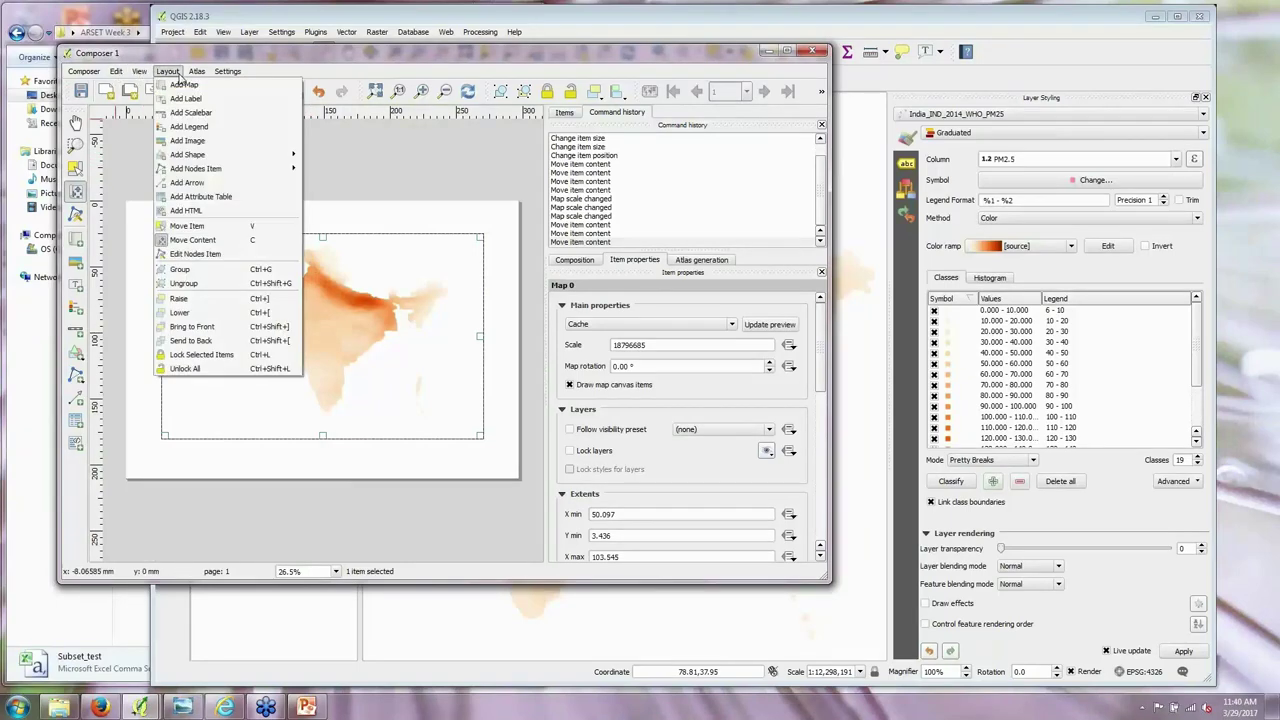
{"action": "left_click", "coordinate": [190, 127]}
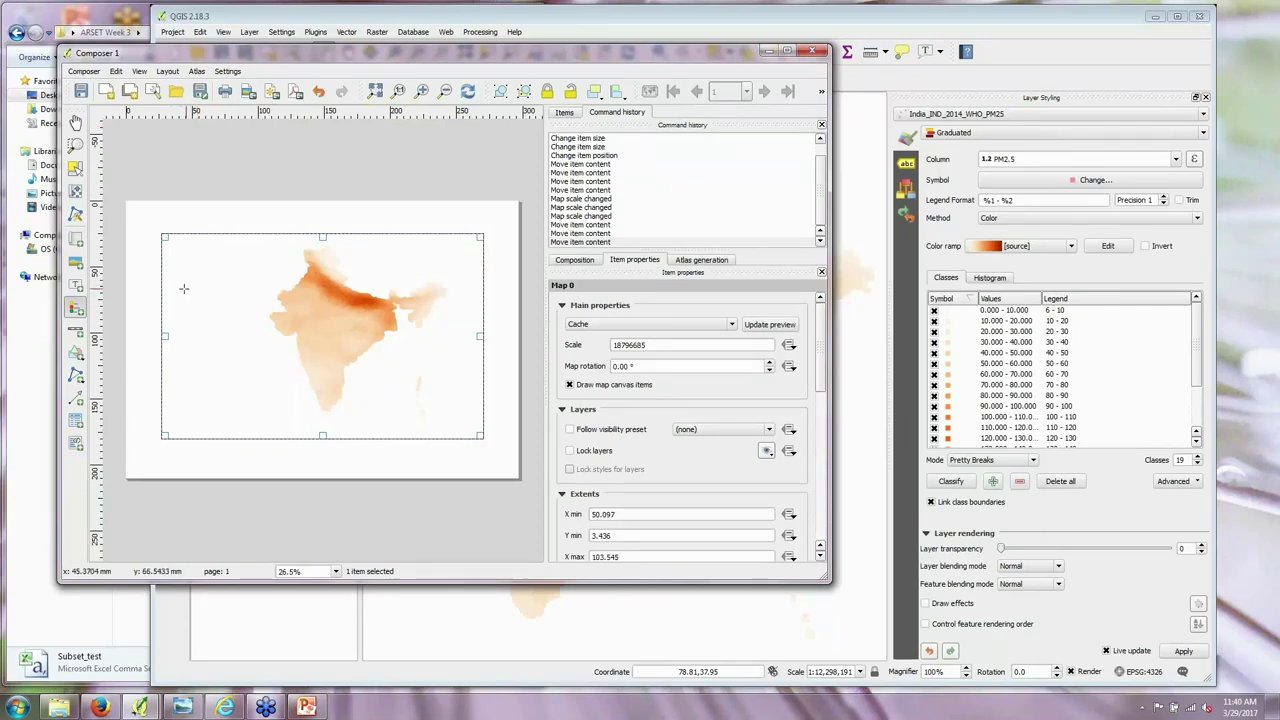
{"action": "left_click_drag", "start_coordinate": [181, 287], "coordinate": [268, 420]}
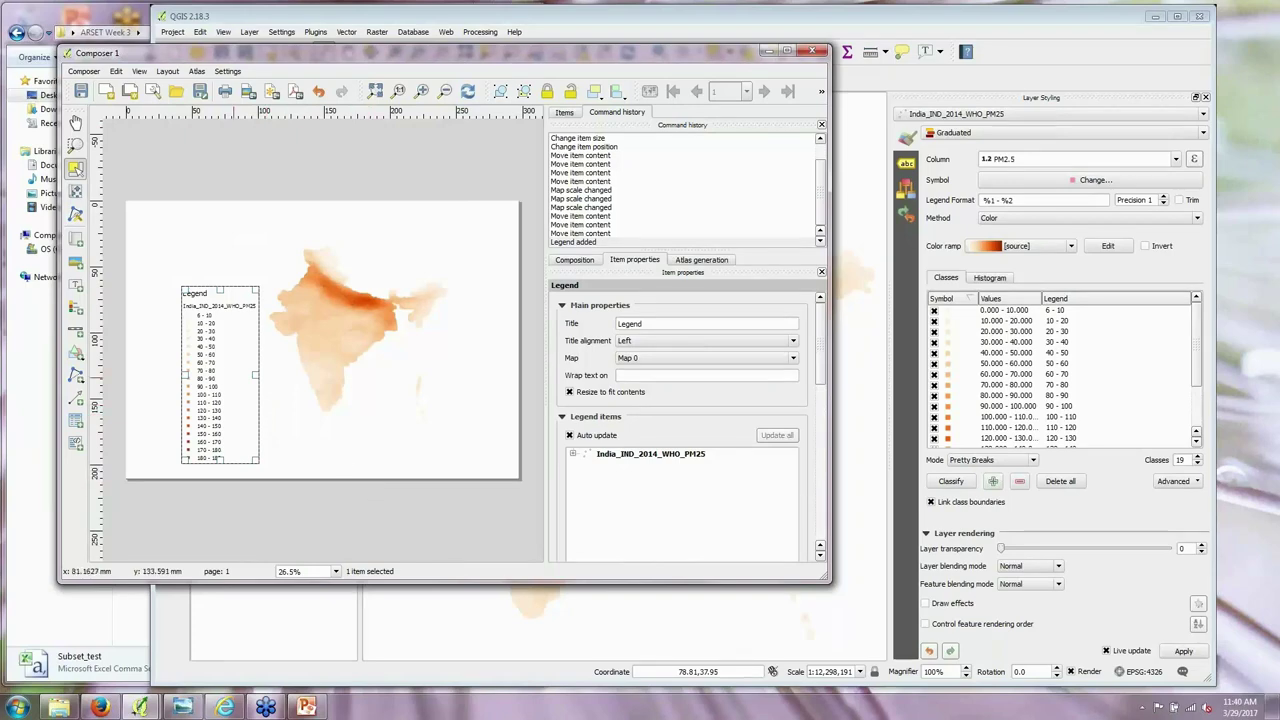
{"action": "mouse_move", "coordinate": [215, 374]}
{"action": "left_mouse_down"}
{"action": "mouse_move", "coordinate": [220, 337]}
{"action": "mouse_move", "coordinate": [218, 358]}
{"action": "left_mouse_up"}
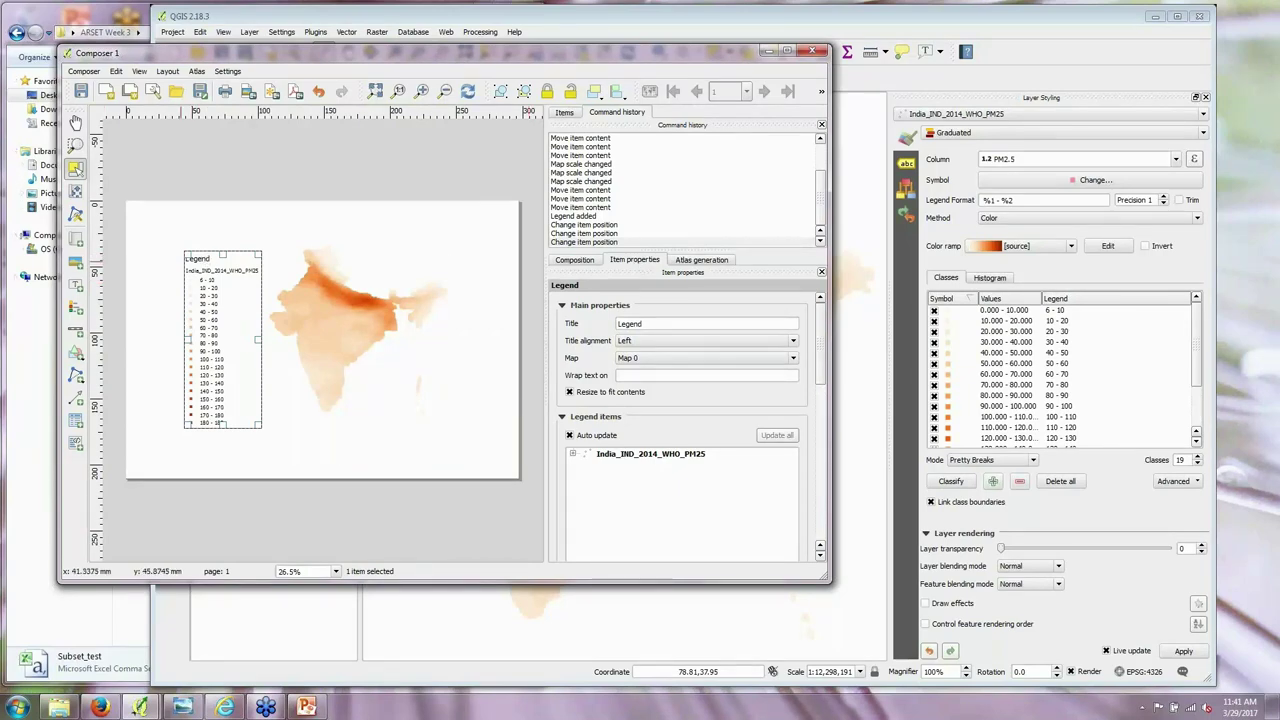
Step: Clear the legend's title and rename its India_IND_2014_WHO_PM25 layer entry to PM2.5 Estimates
{"action": "left_click", "coordinate": [656, 323]}
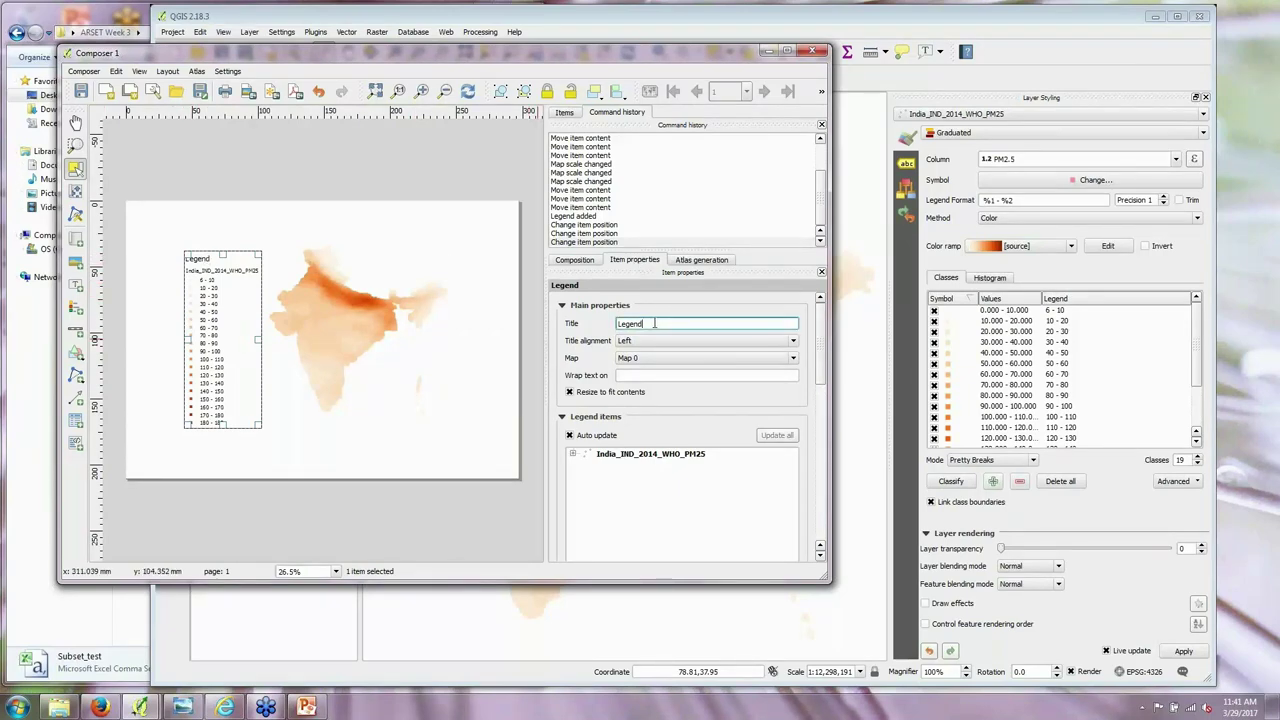
{"action": "double_click", "coordinate": [656, 323]}
{"action": "key", "text": "BackSpace"}
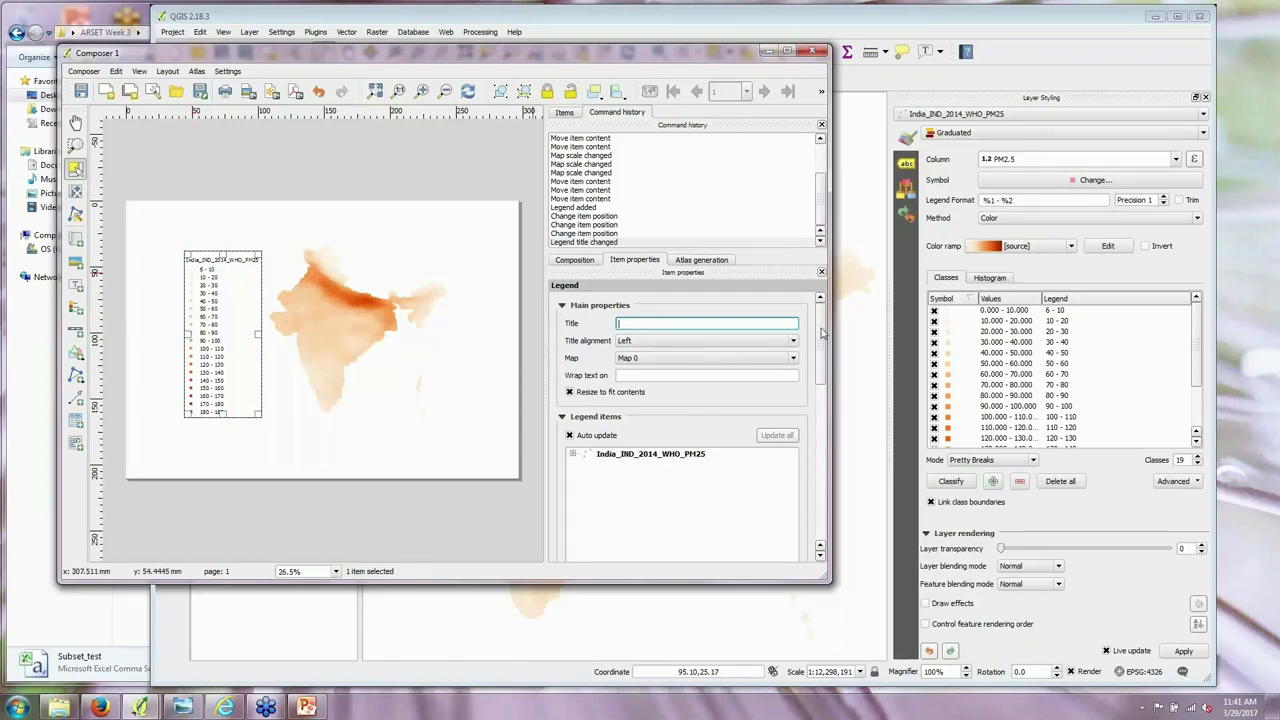
{"action": "left_click_drag", "start_coordinate": [822, 333], "coordinate": [822, 363]}
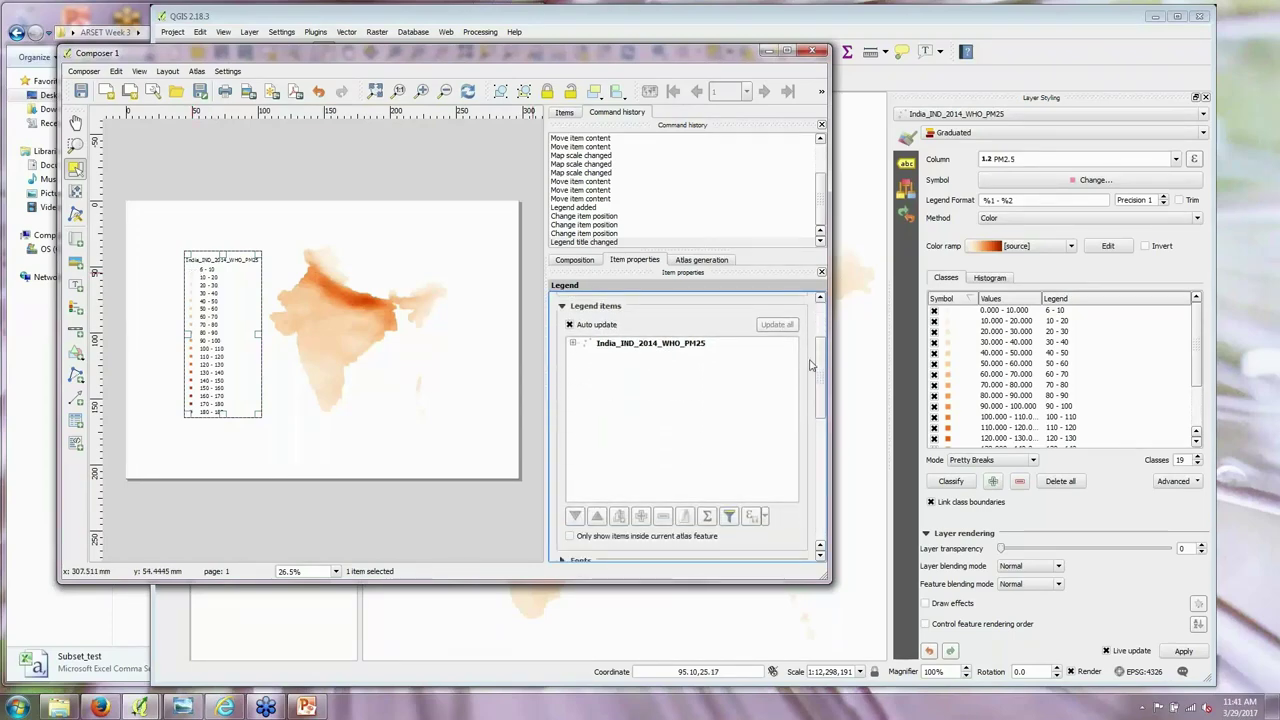
{"action": "double_click", "coordinate": [630, 343]}
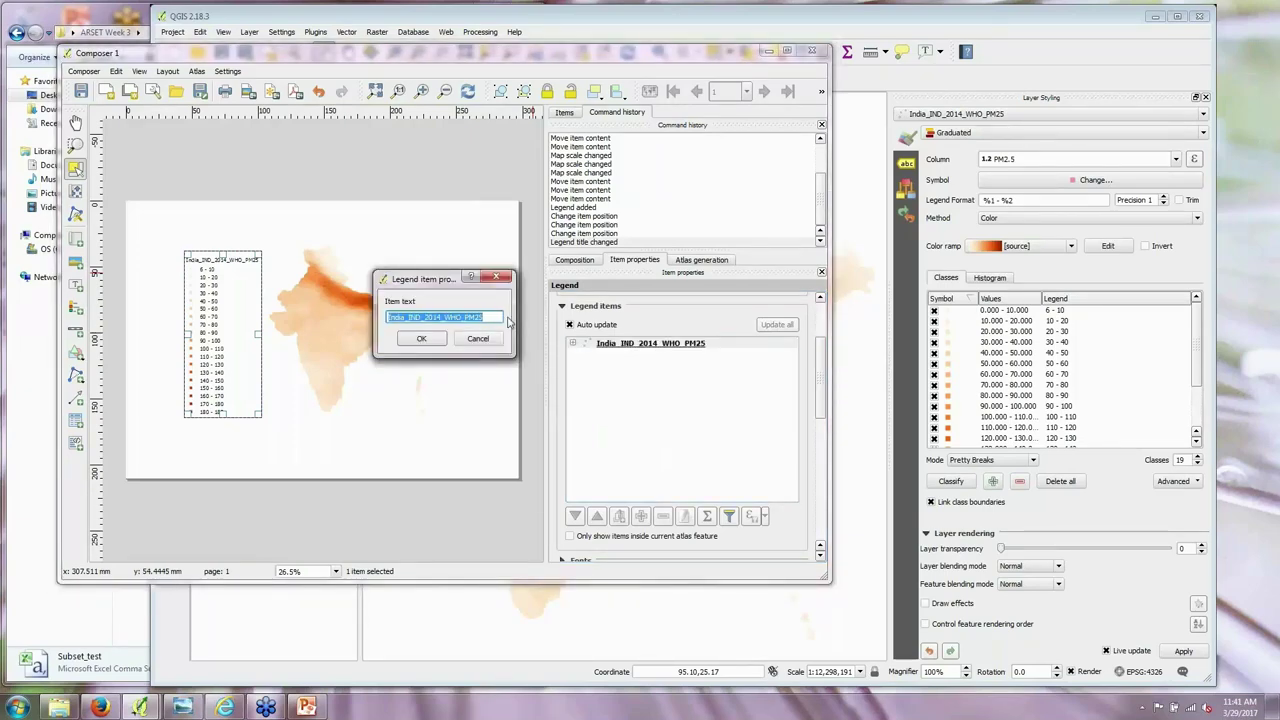
{"action": "key", "text": "BackSpace"}
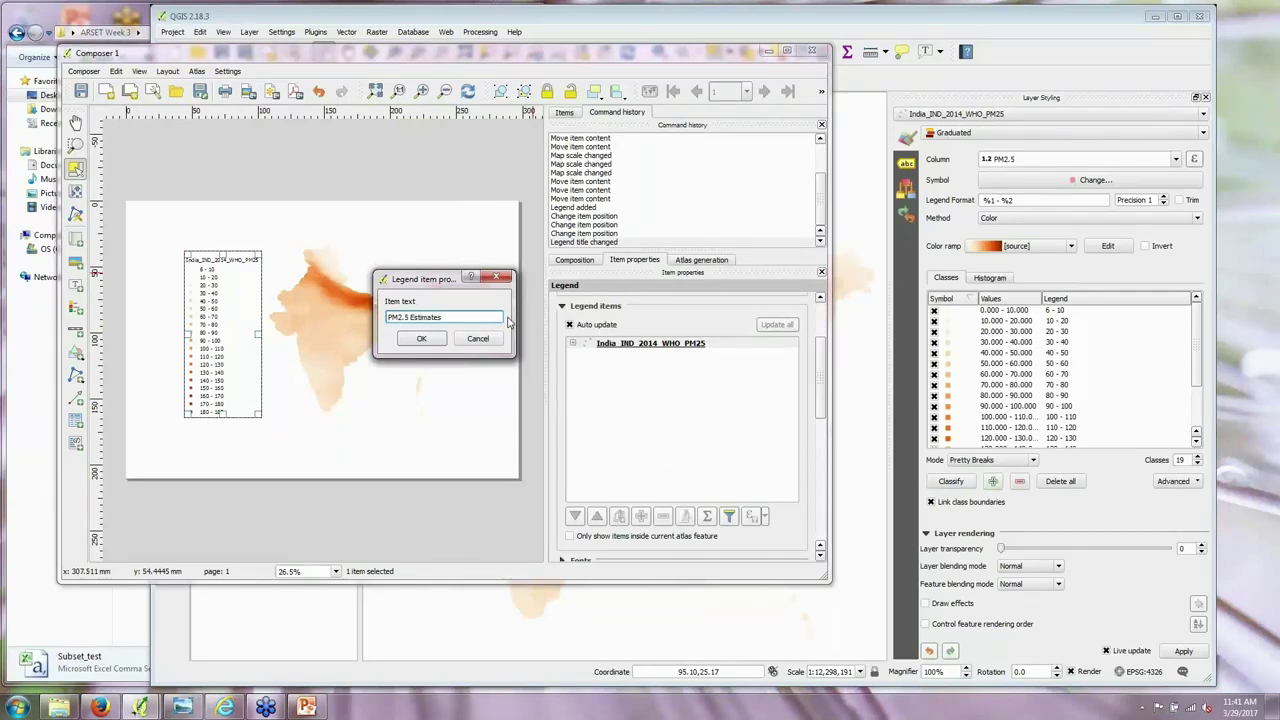
{"action": "left_click", "coordinate": [420, 338]}
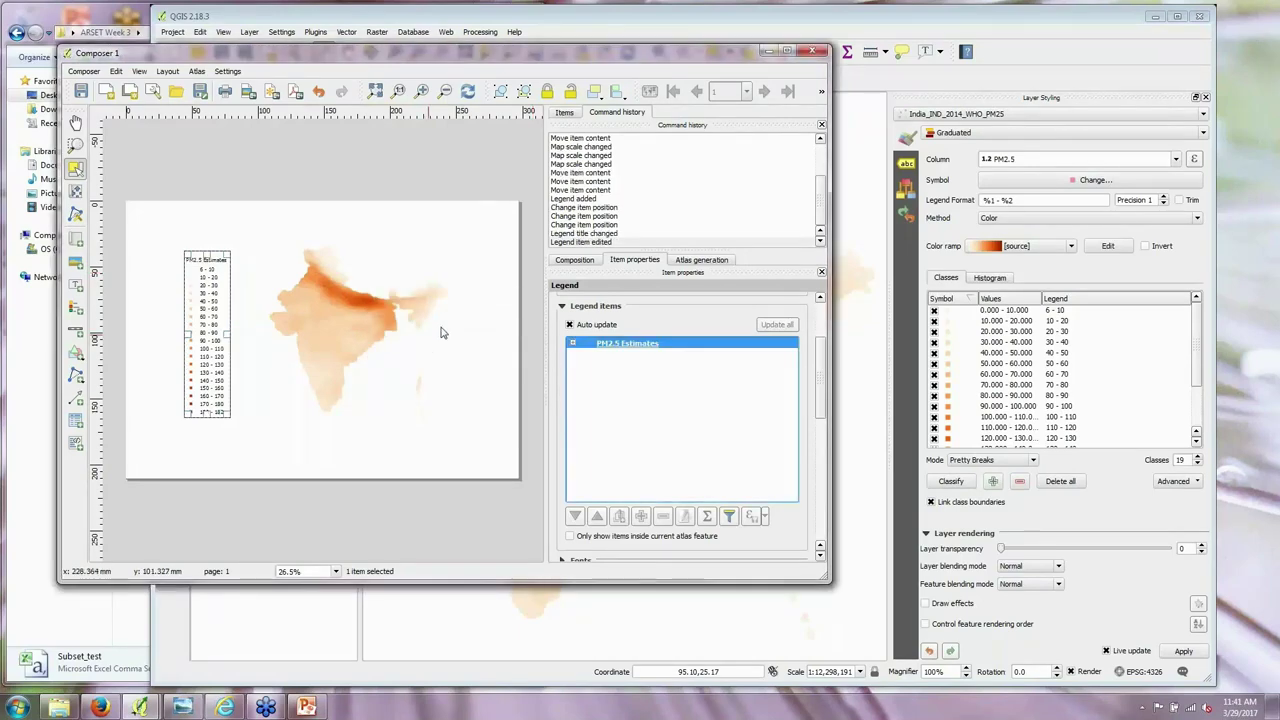
Step: Set the legend's subgroup font to bold, size 20
{"action": "left_click_drag", "start_coordinate": [824, 358], "coordinate": [828, 412]}
{"action": "left_click", "coordinate": [563, 370]}
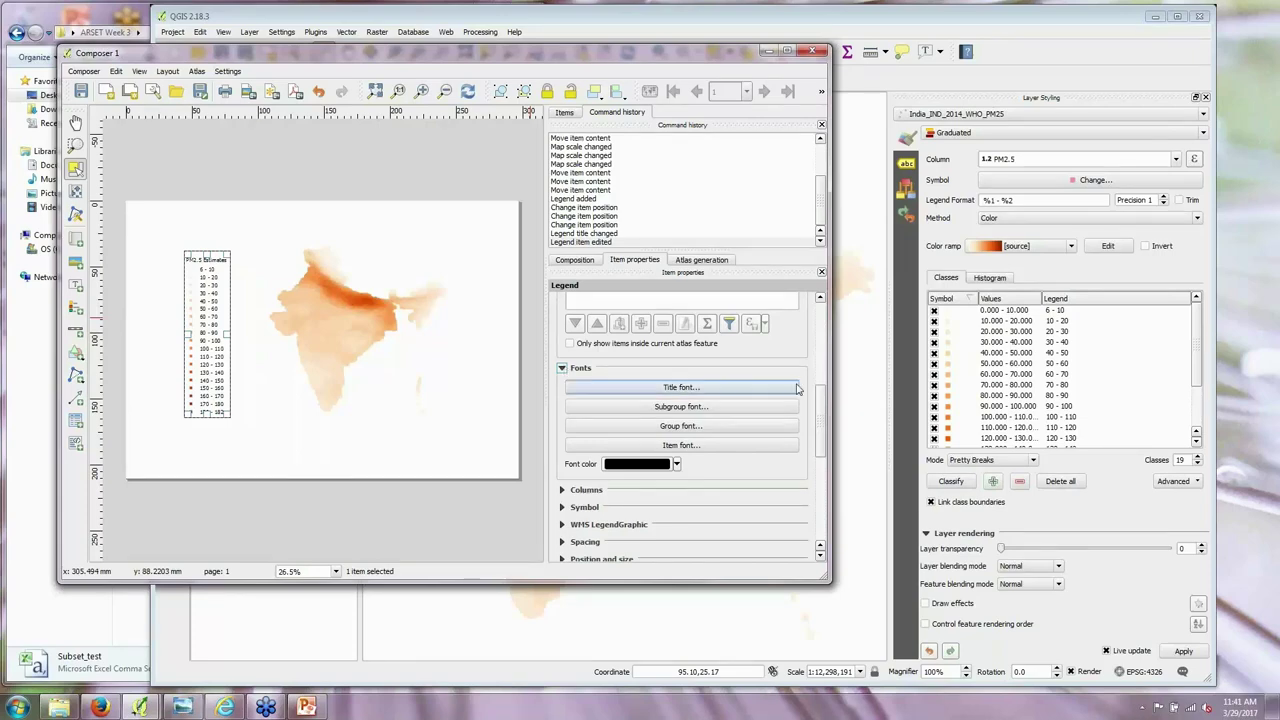
{"action": "left_click_drag", "start_coordinate": [823, 402], "coordinate": [823, 410]}
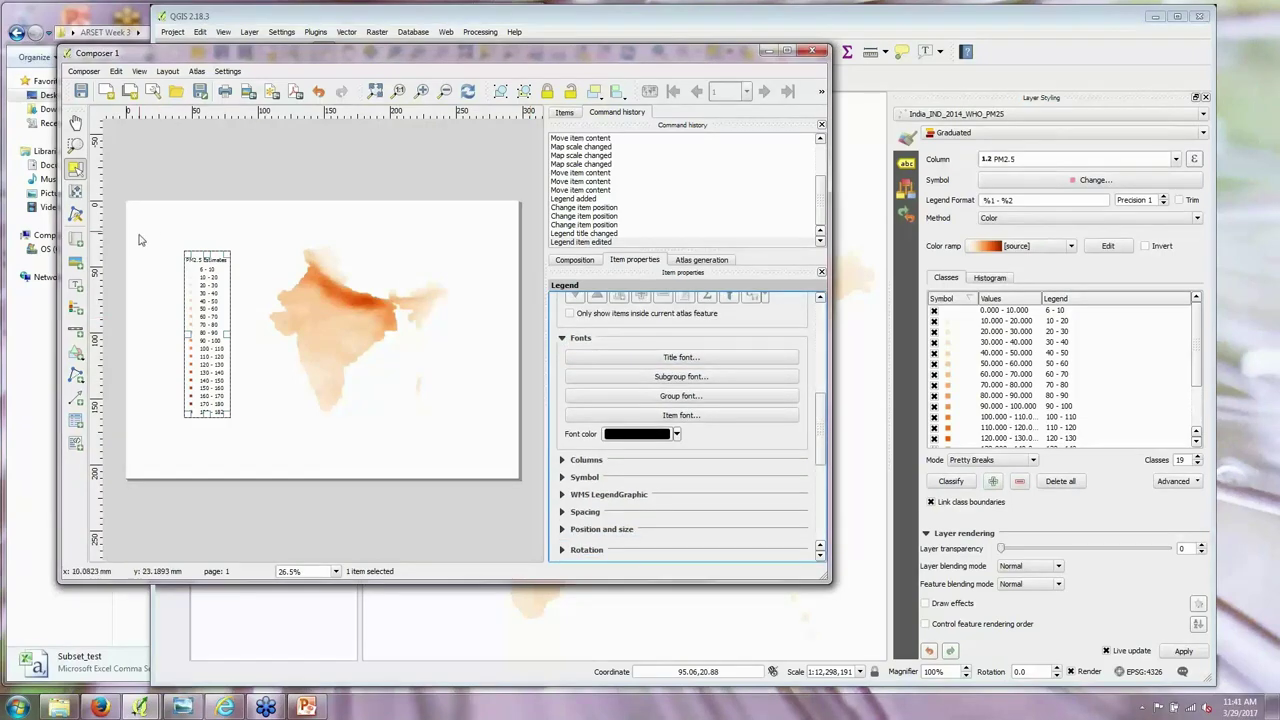
{"action": "left_click", "coordinate": [701, 380]}
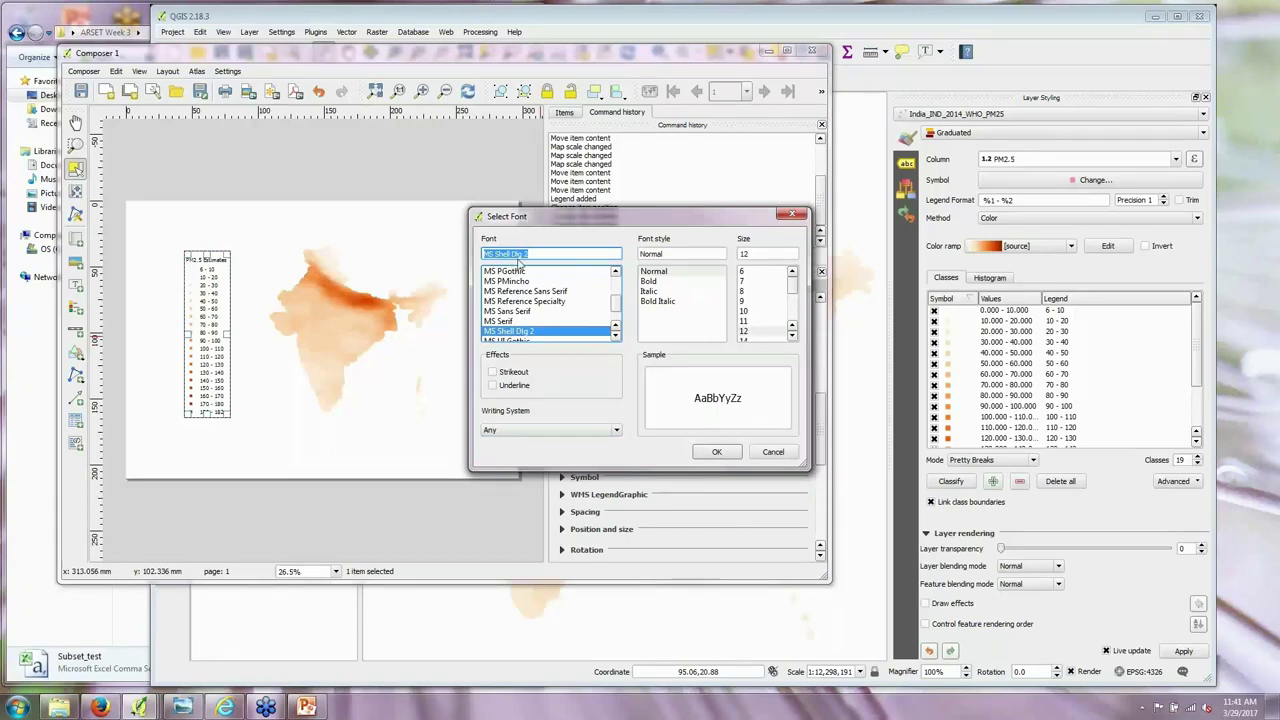
{"action": "left_click", "coordinate": [655, 282]}
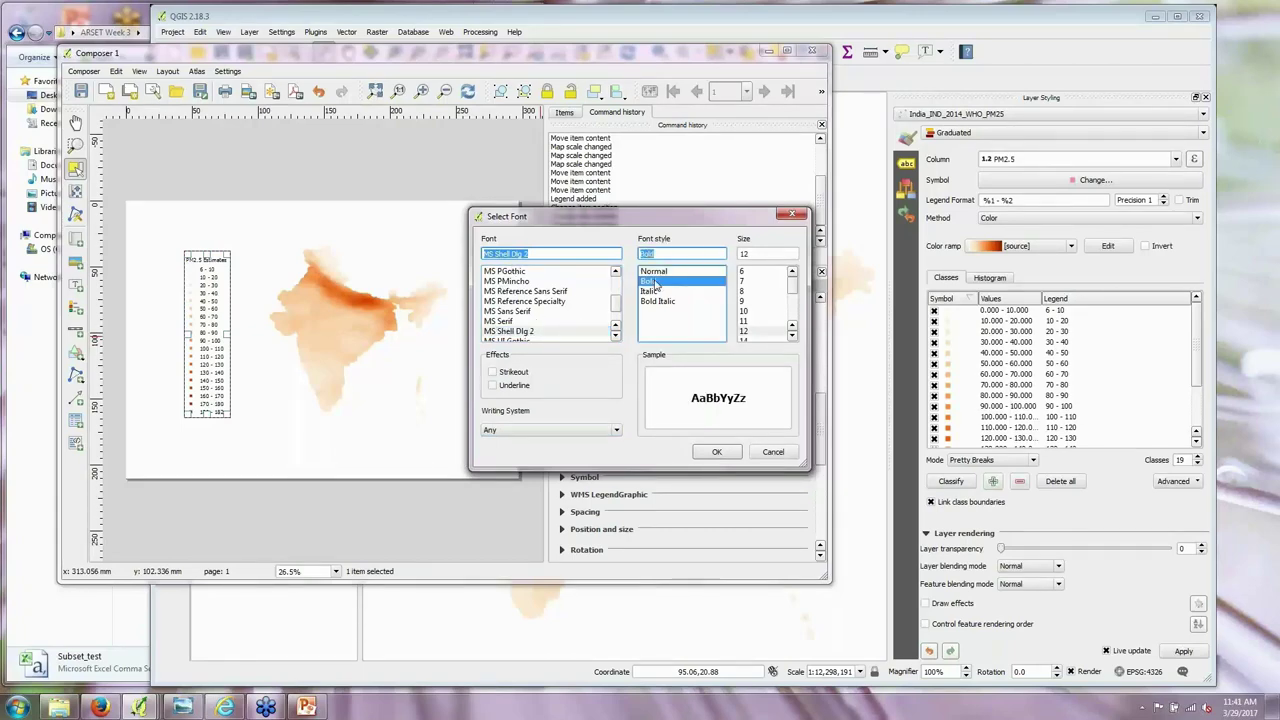
{"action": "left_click", "coordinate": [792, 336]}
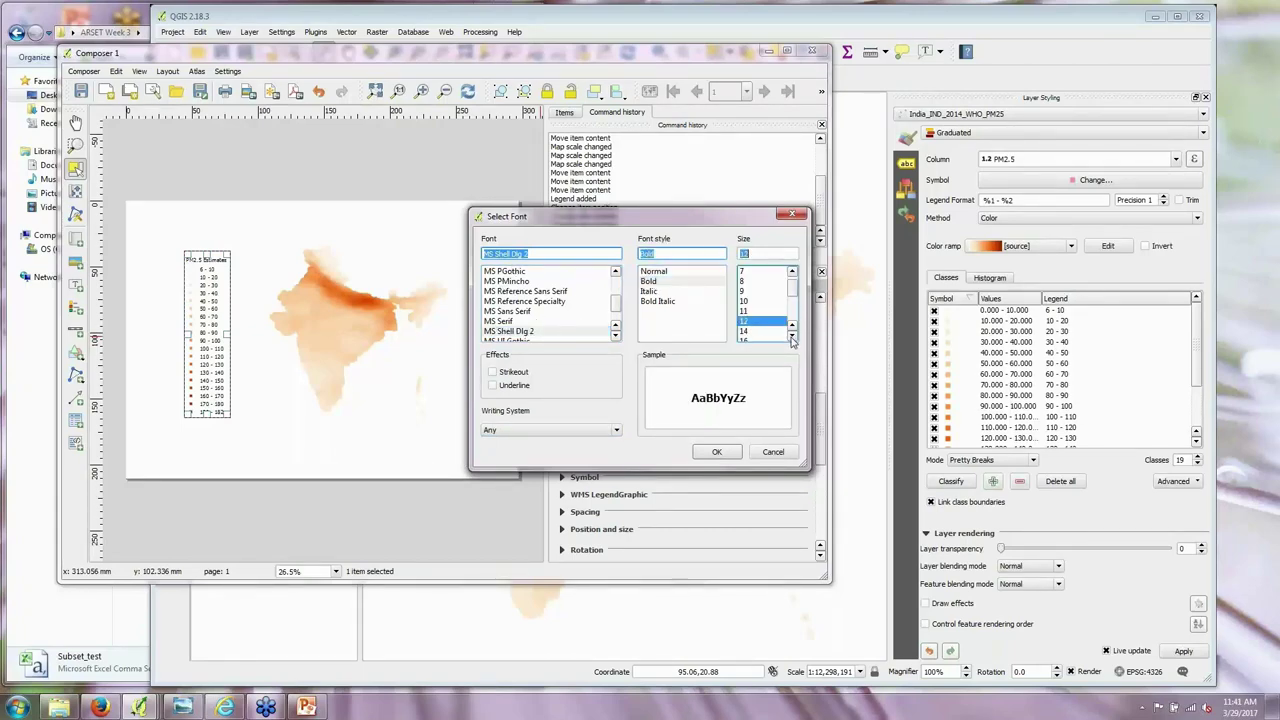
{"action": "left_click", "coordinate": [792, 336]}
{"action": "left_click", "coordinate": [792, 340]}
{"action": "left_click", "coordinate": [755, 320]}
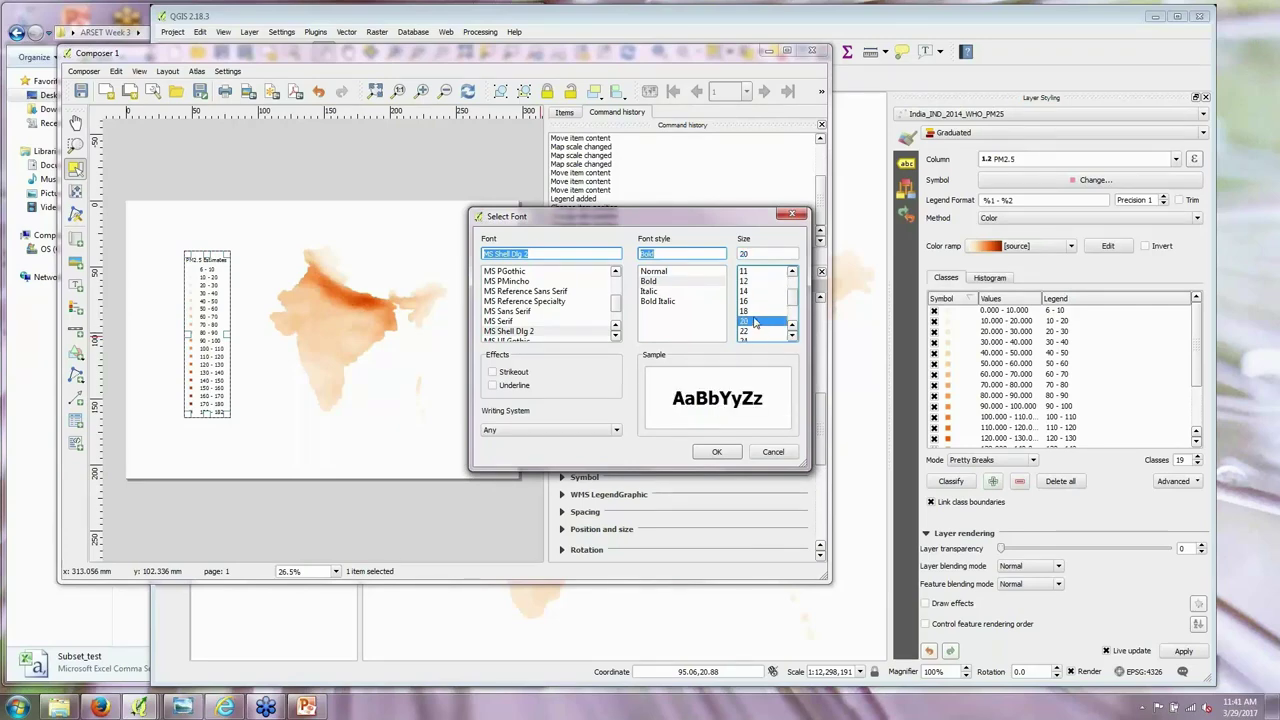
{"action": "left_click", "coordinate": [716, 451]}
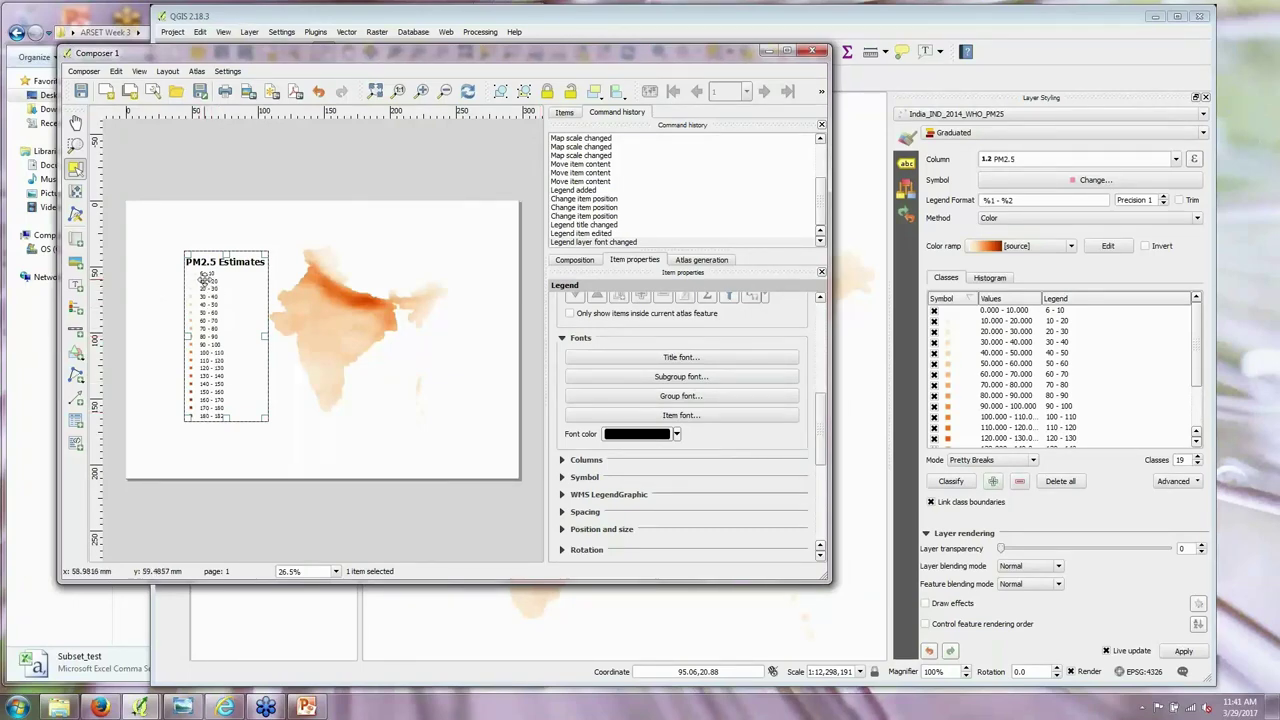
Step: Set the legend's item font size to 16
{"action": "left_click", "coordinate": [692, 418]}
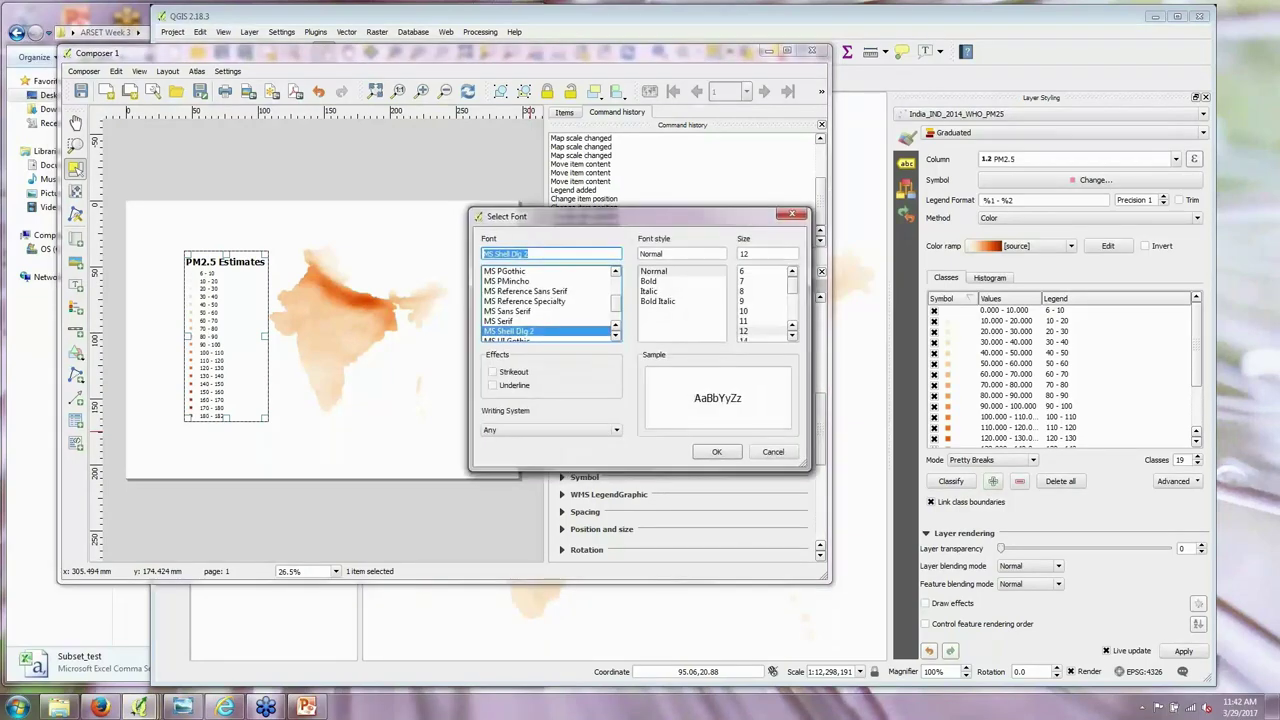
{"action": "left_click", "coordinate": [792, 335]}
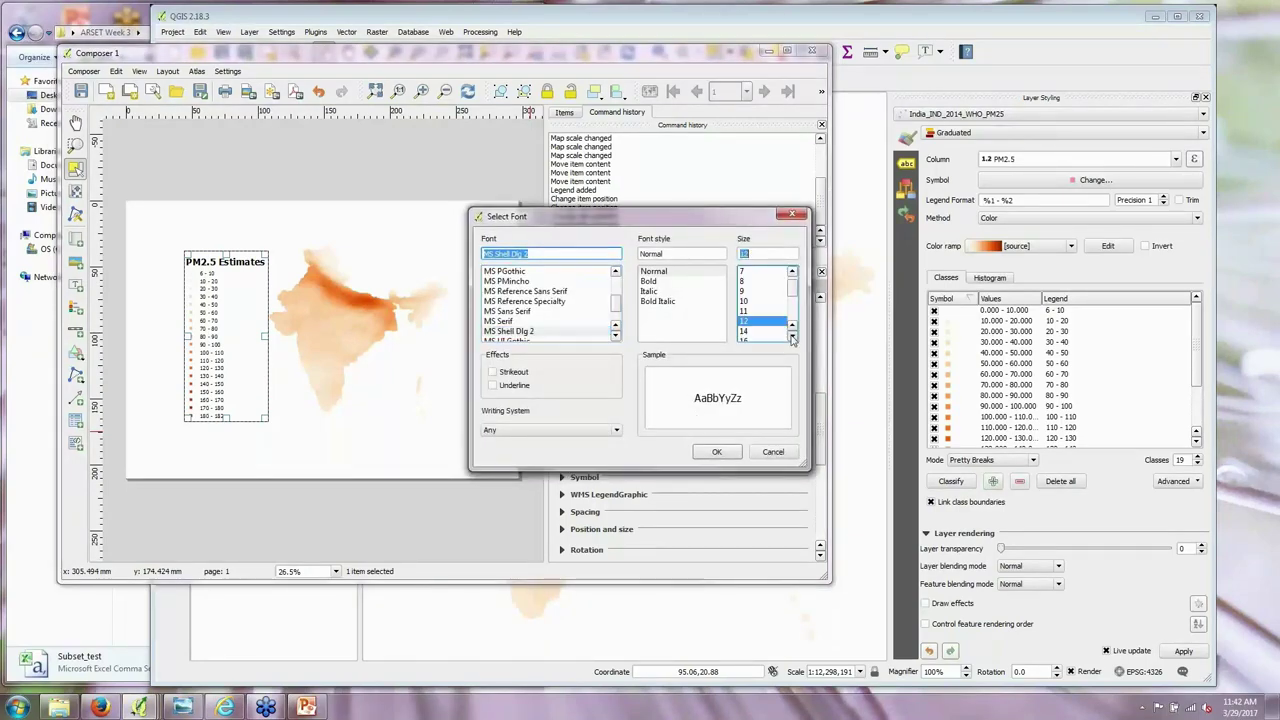
{"action": "left_click", "coordinate": [792, 335]}
{"action": "left_click", "coordinate": [752, 332]}
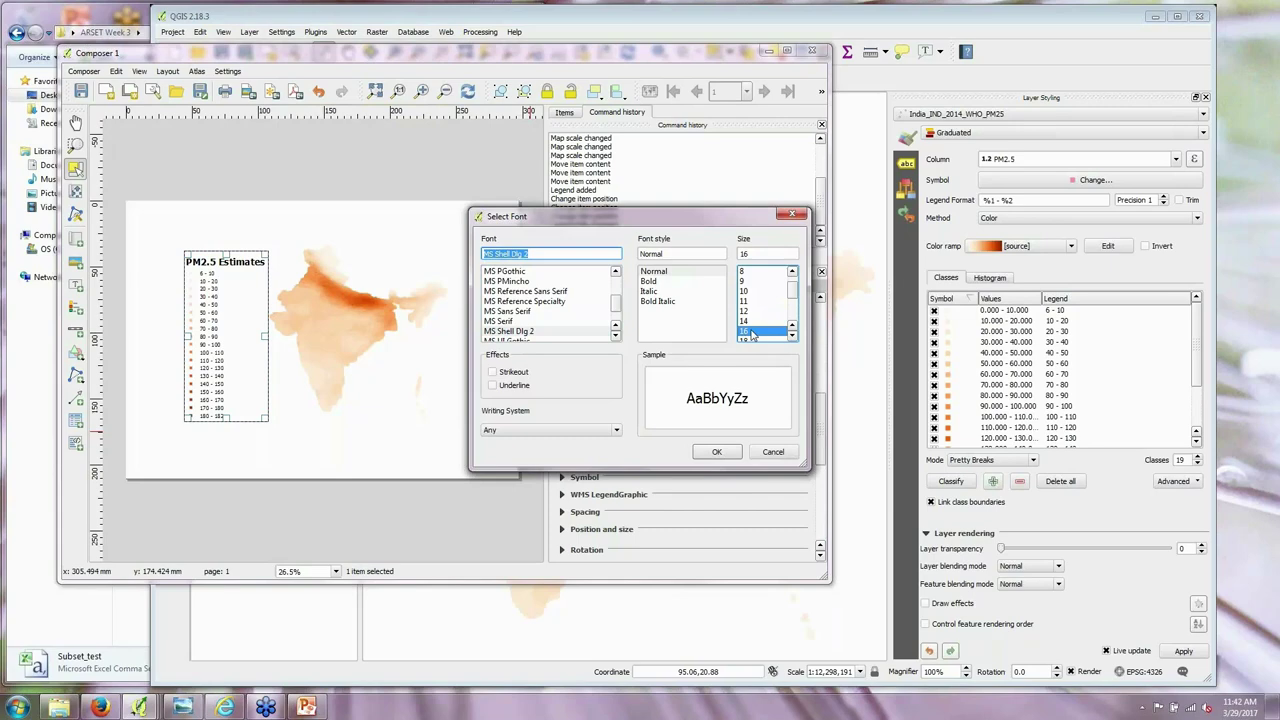
{"action": "left_click", "coordinate": [717, 453]}
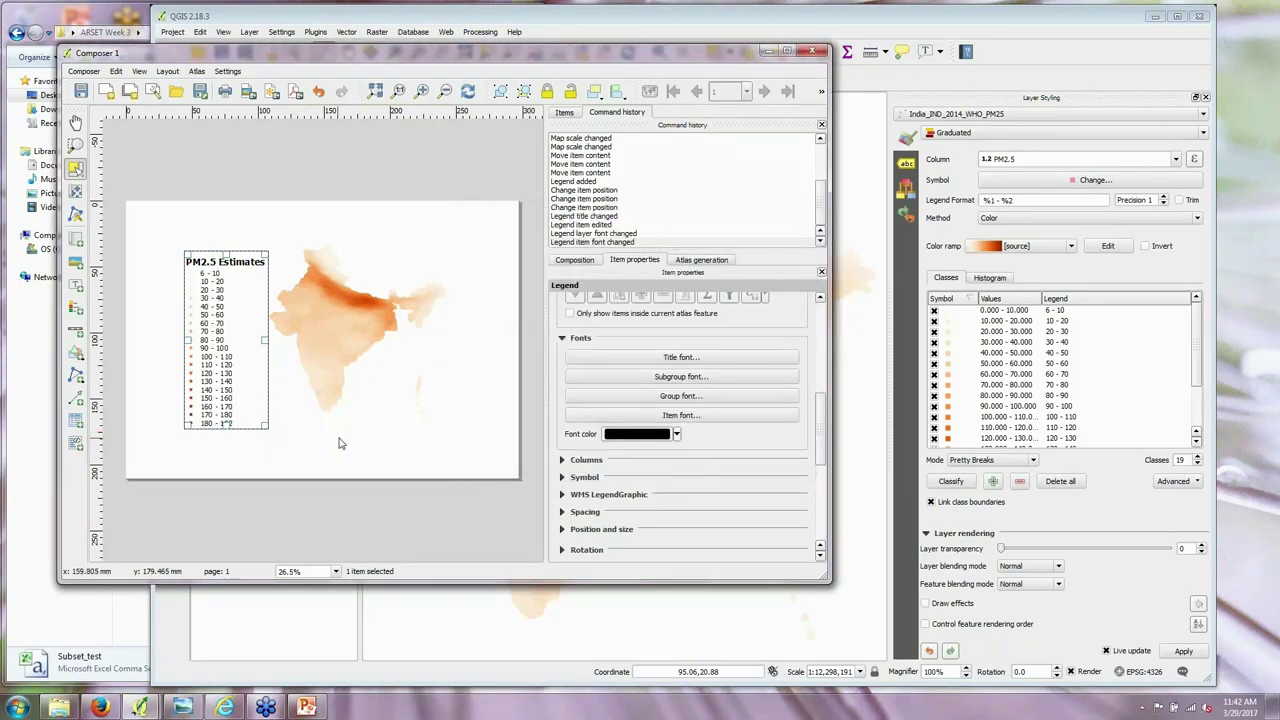
{"action": "left_click", "coordinate": [340, 441]}
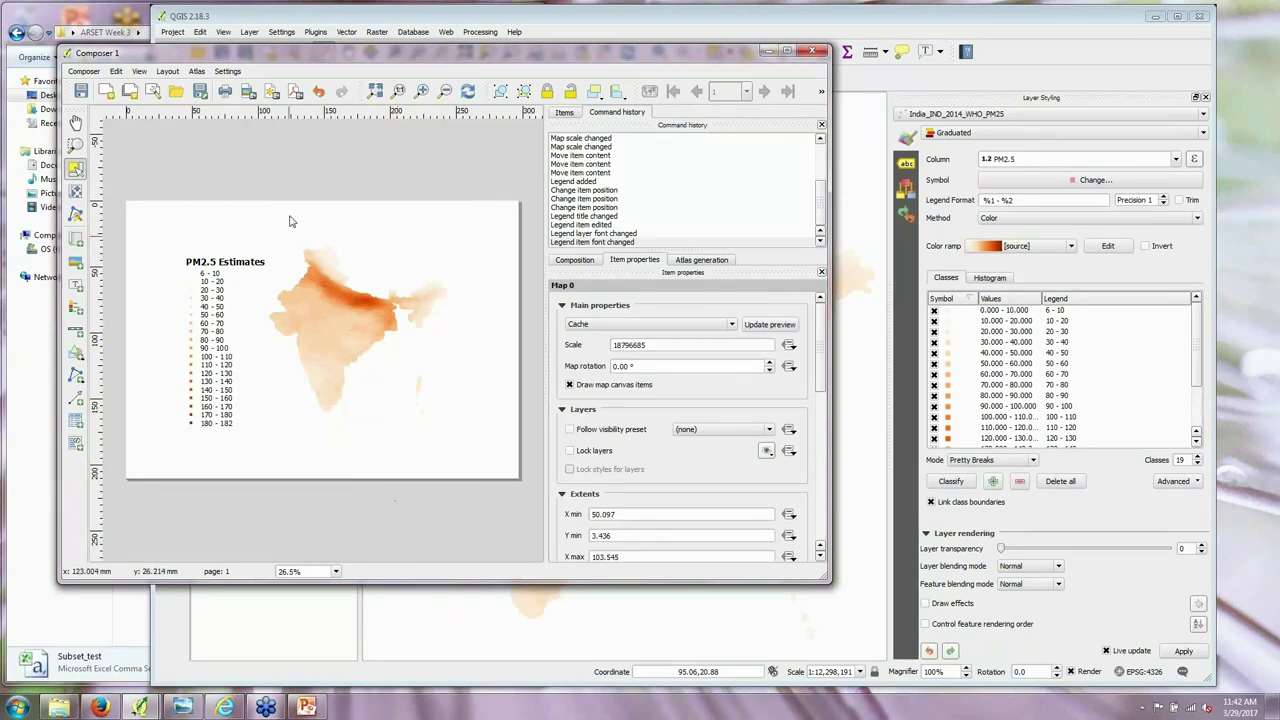
Step: Add a scale bar to the page and position it just below India, beside the legend's lower end
{"action": "left_click", "coordinate": [170, 73]}
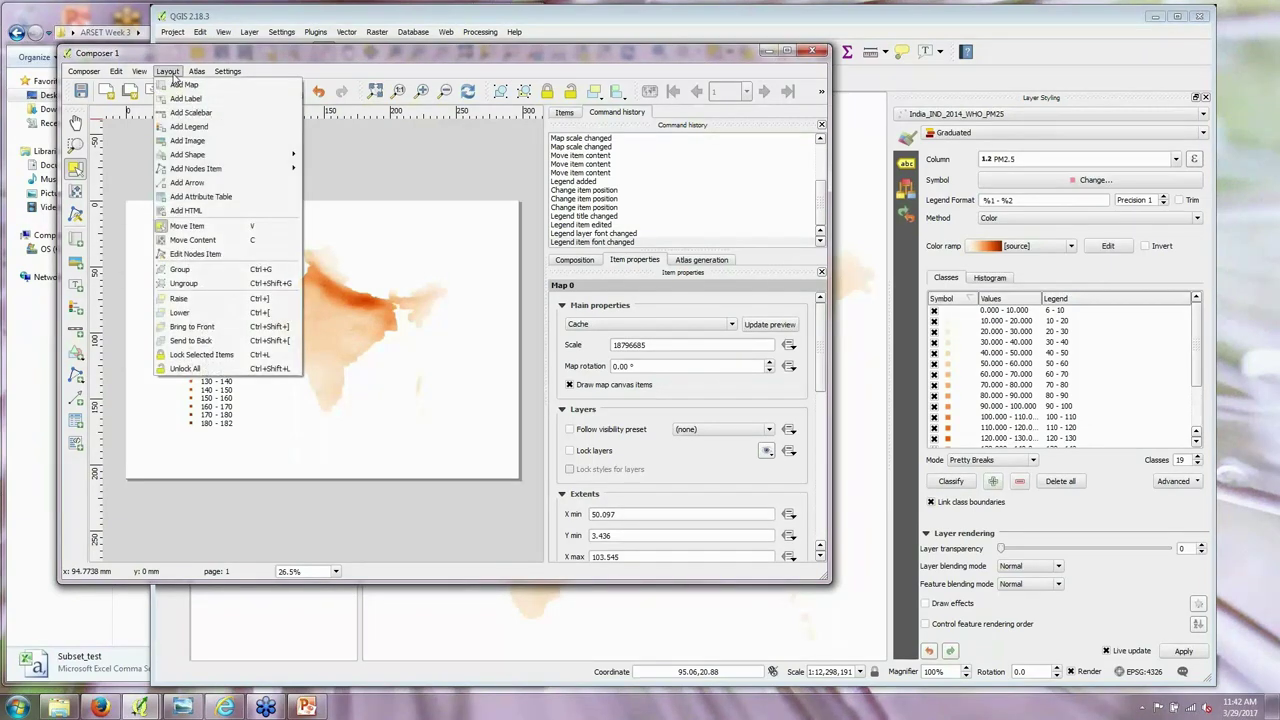
{"action": "left_click", "coordinate": [205, 116]}
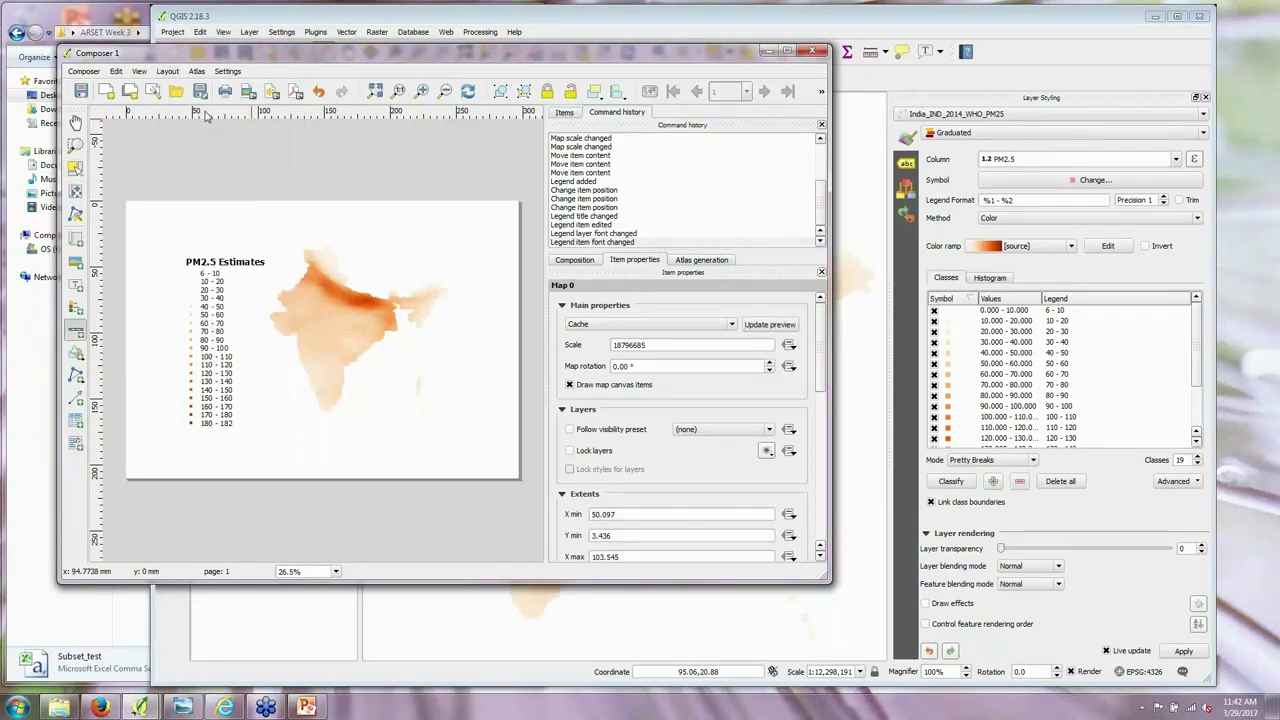
{"action": "left_click", "coordinate": [300, 429]}
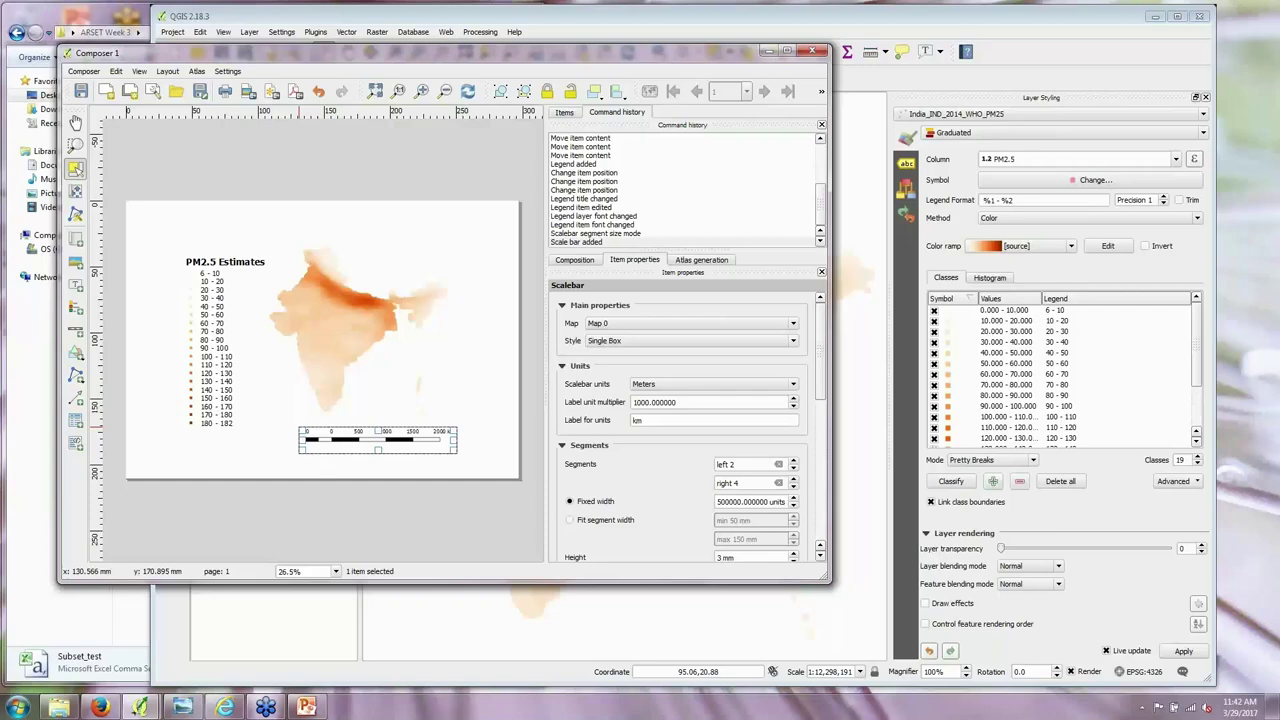
{"action": "left_click_drag", "start_coordinate": [402, 437], "coordinate": [357, 430]}
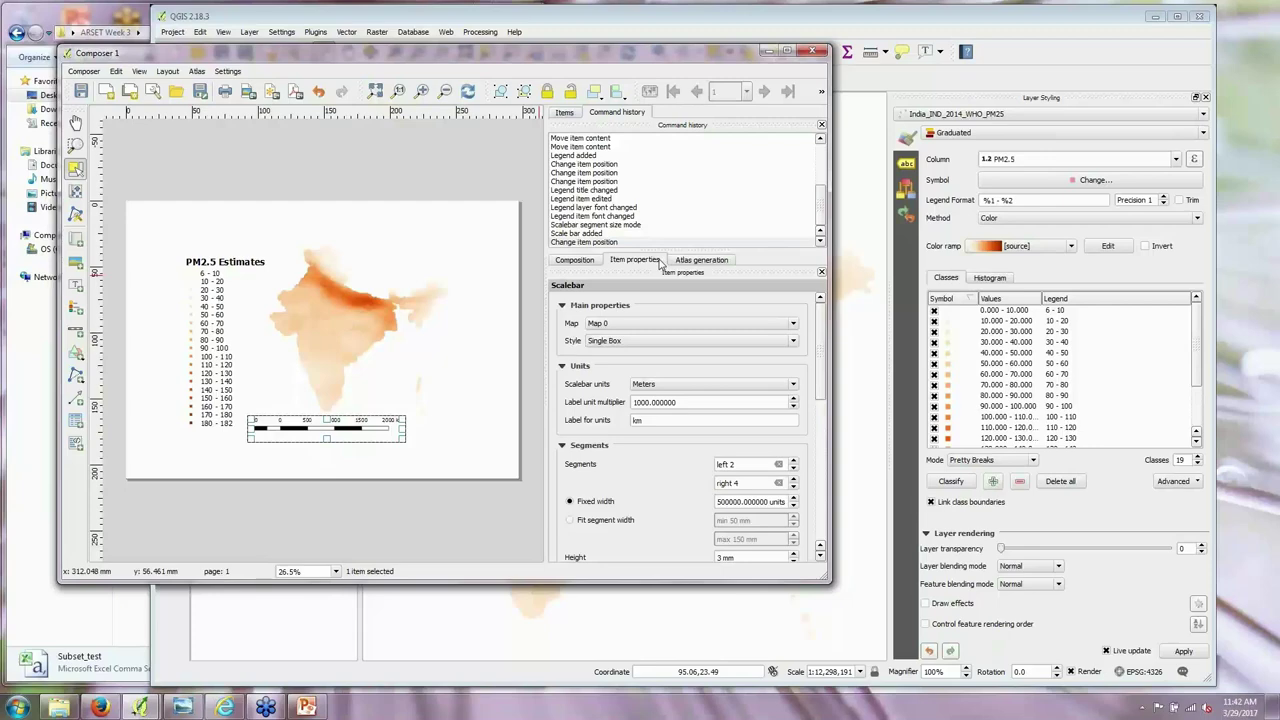
Step: Try feet as the scale bar units and return them to meters
{"action": "left_click", "coordinate": [678, 390]}
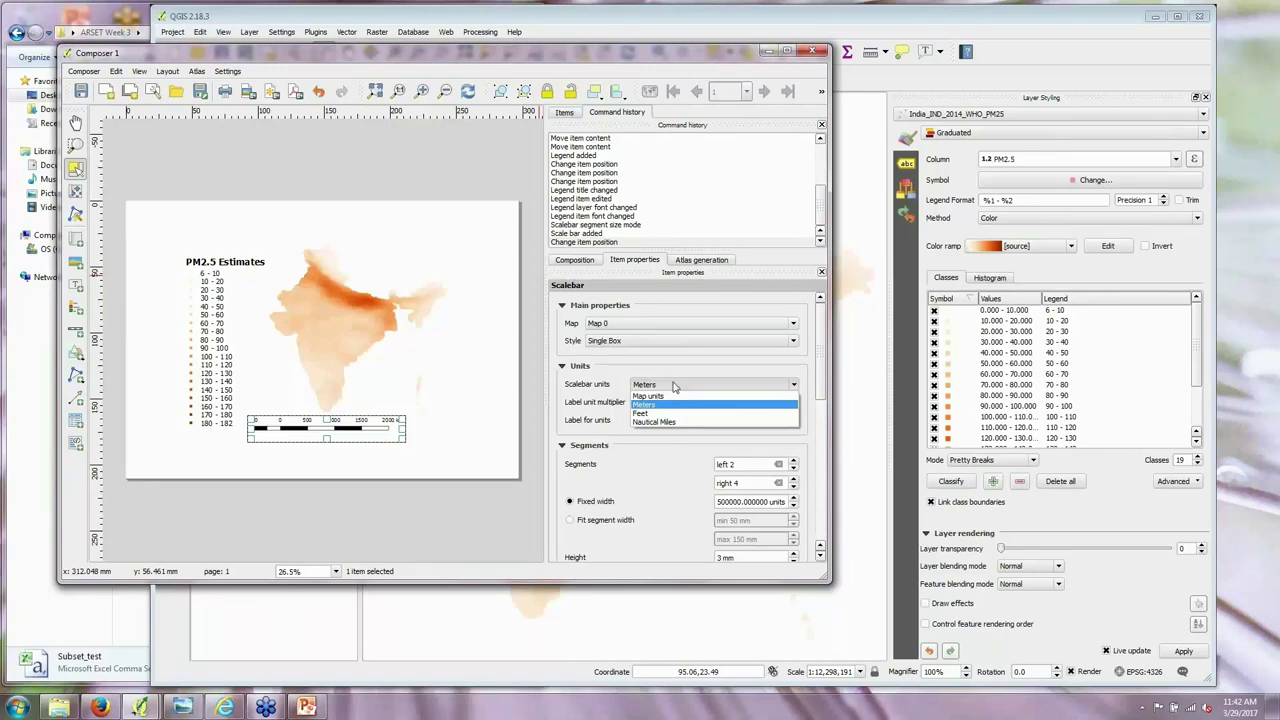
{"action": "left_click", "coordinate": [640, 413]}
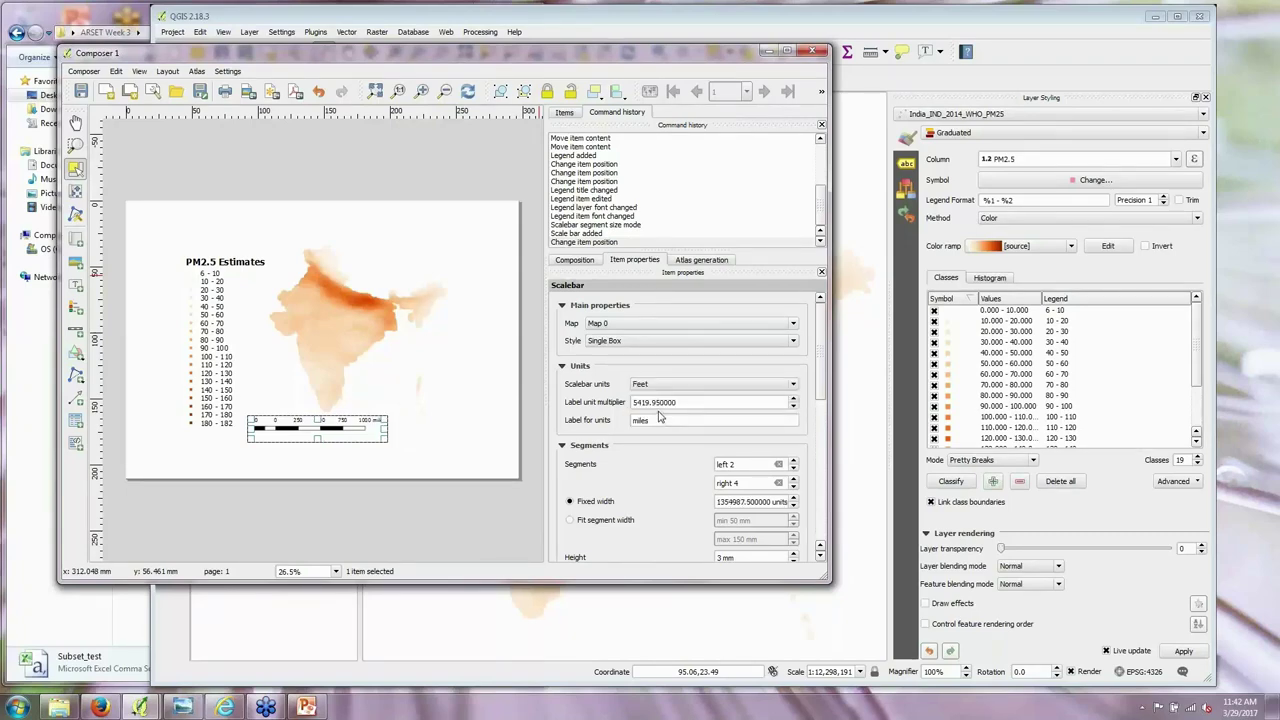
{"action": "left_click", "coordinate": [671, 388]}
{"action": "left_click", "coordinate": [669, 402]}
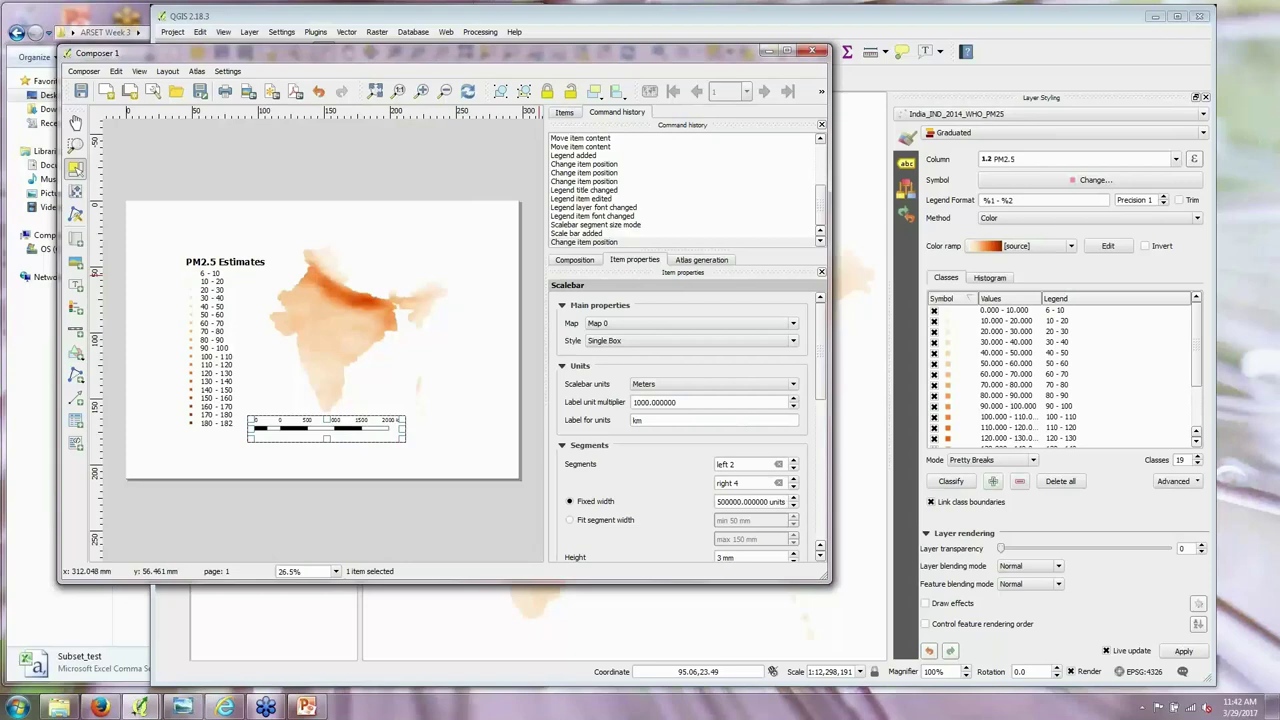
Step: Set the scale bar's font size to 14 and deselect the scale bar
{"action": "left_click_drag", "start_coordinate": [826, 400], "coordinate": [823, 456]}
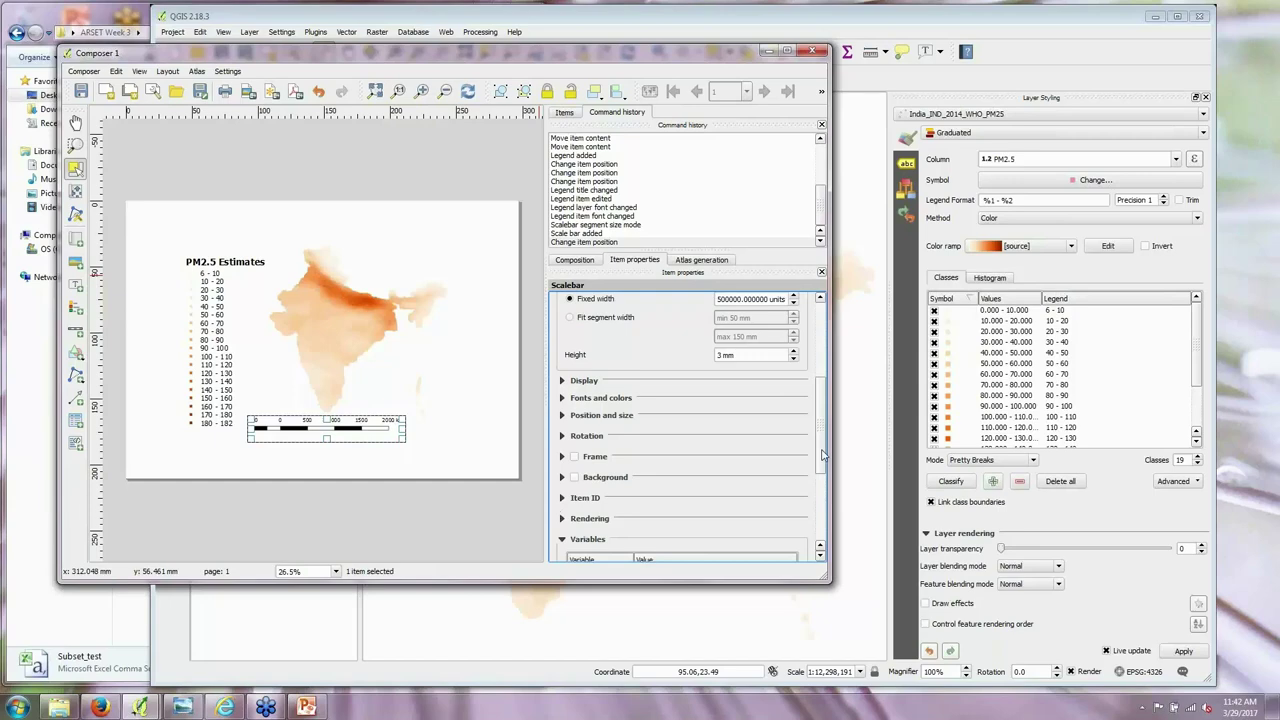
{"action": "left_click", "coordinate": [563, 398]}
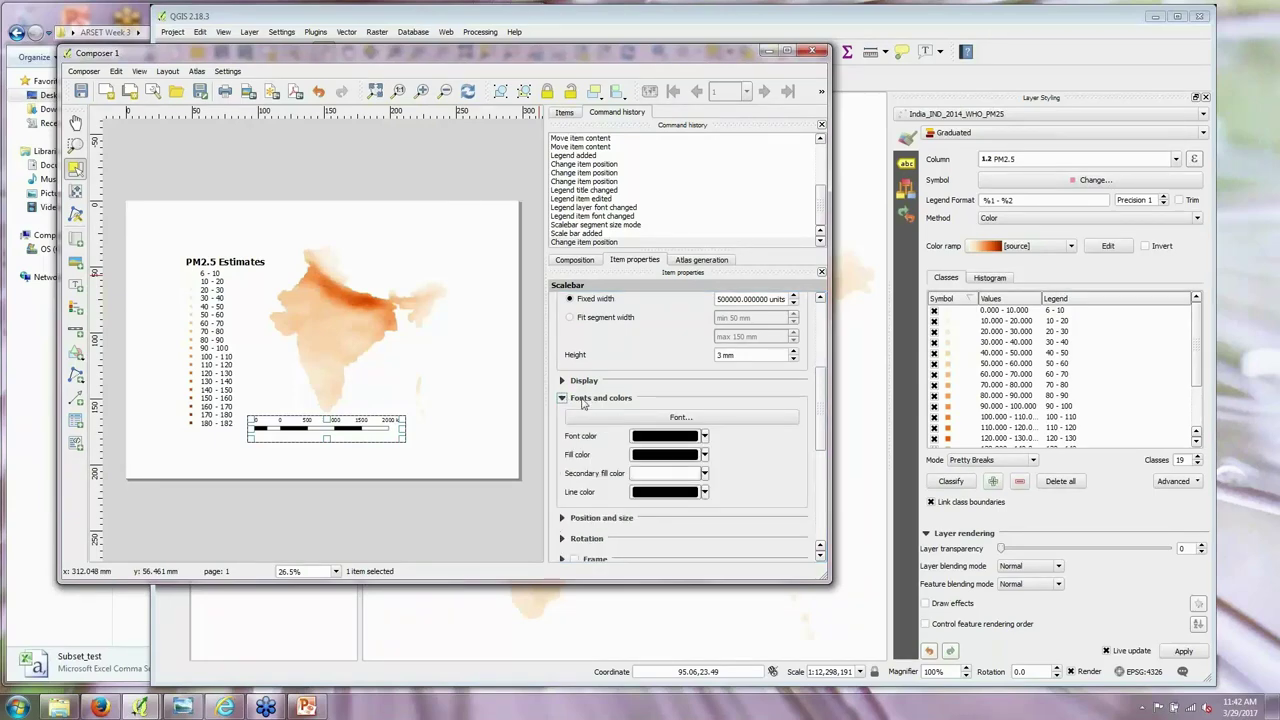
{"action": "left_click", "coordinate": [678, 418]}
{"action": "left_click", "coordinate": [745, 340]}
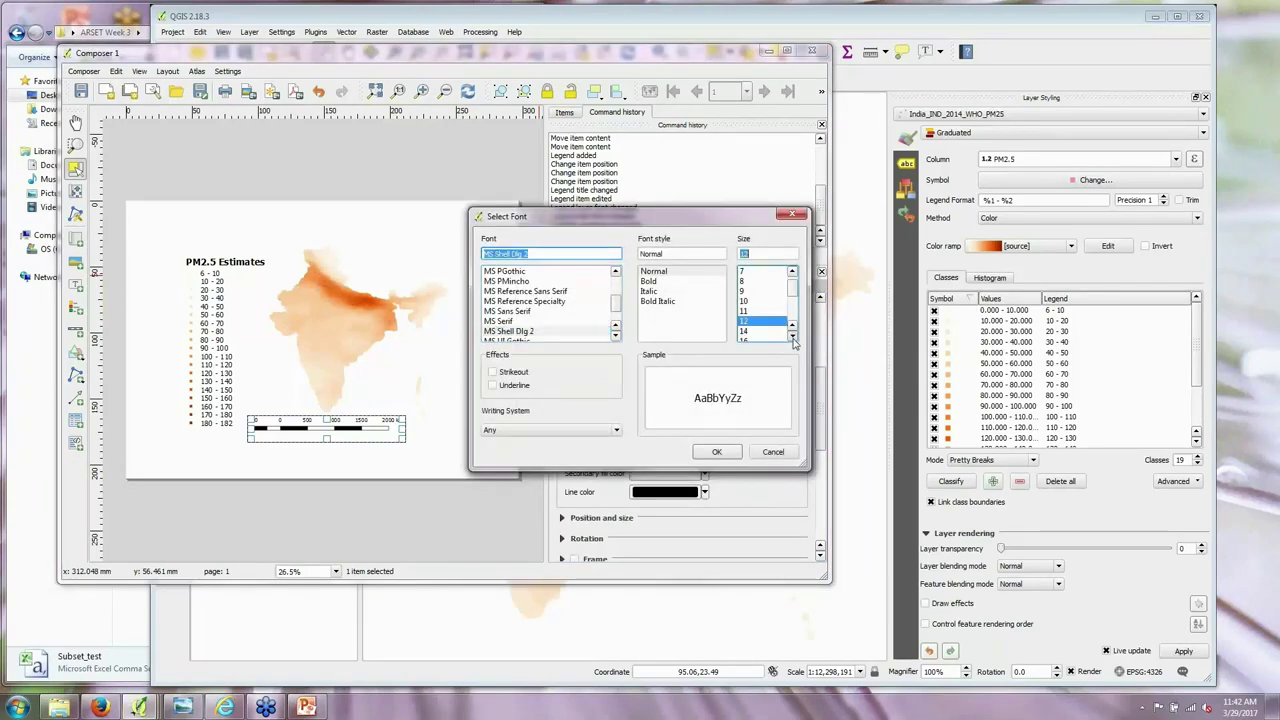
{"action": "left_click", "coordinate": [716, 452]}
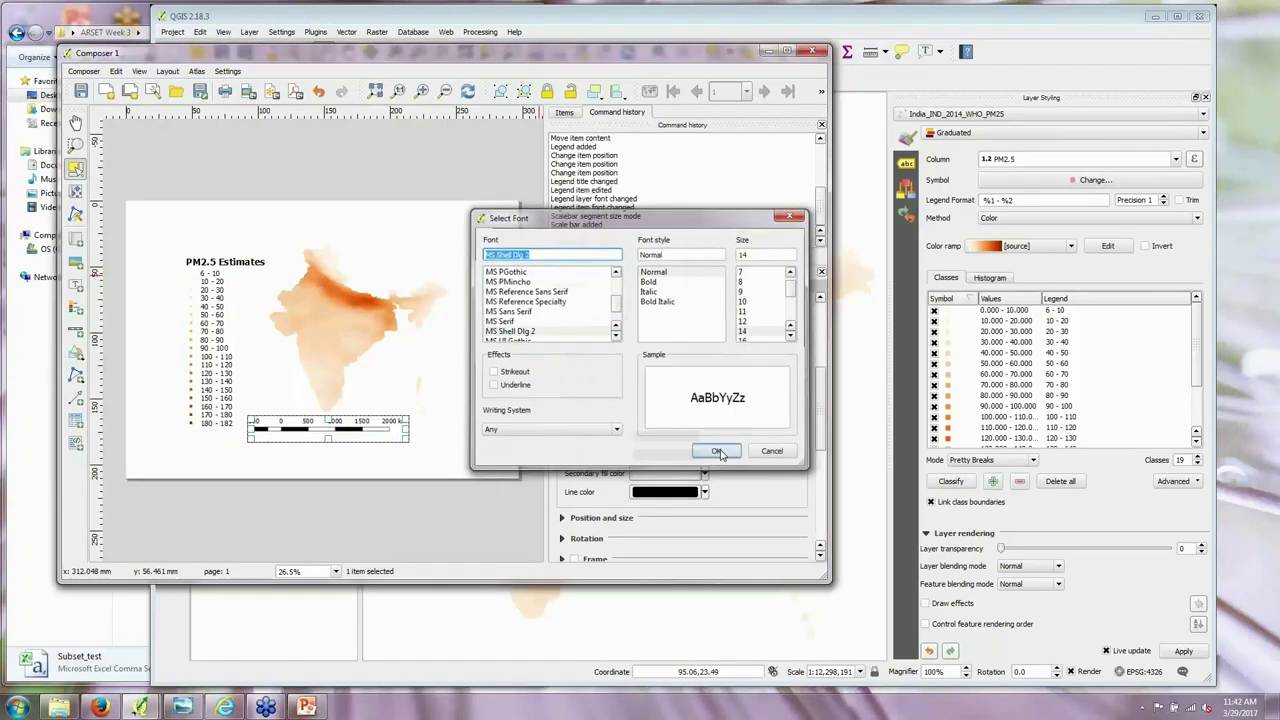
{"action": "scroll", "coordinate": [700, 430], "scroll_direction": "up", "scroll_amount": 5}
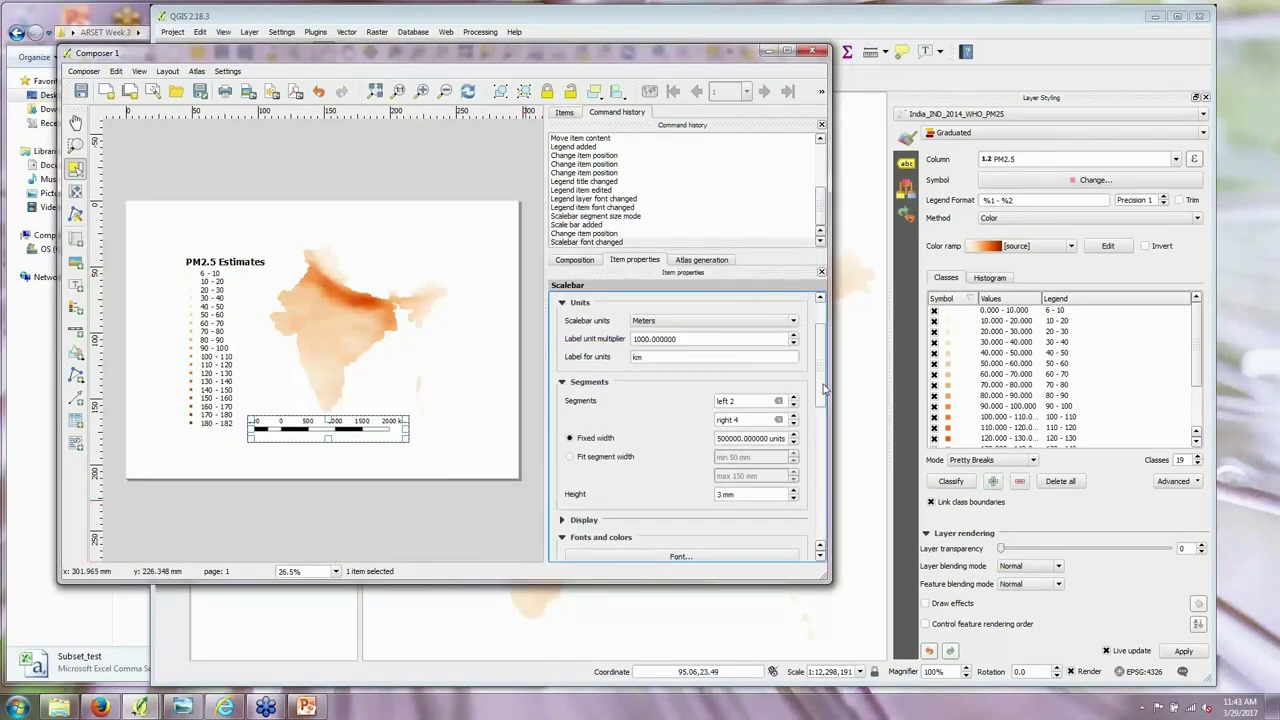
{"action": "left_click", "coordinate": [318, 488]}
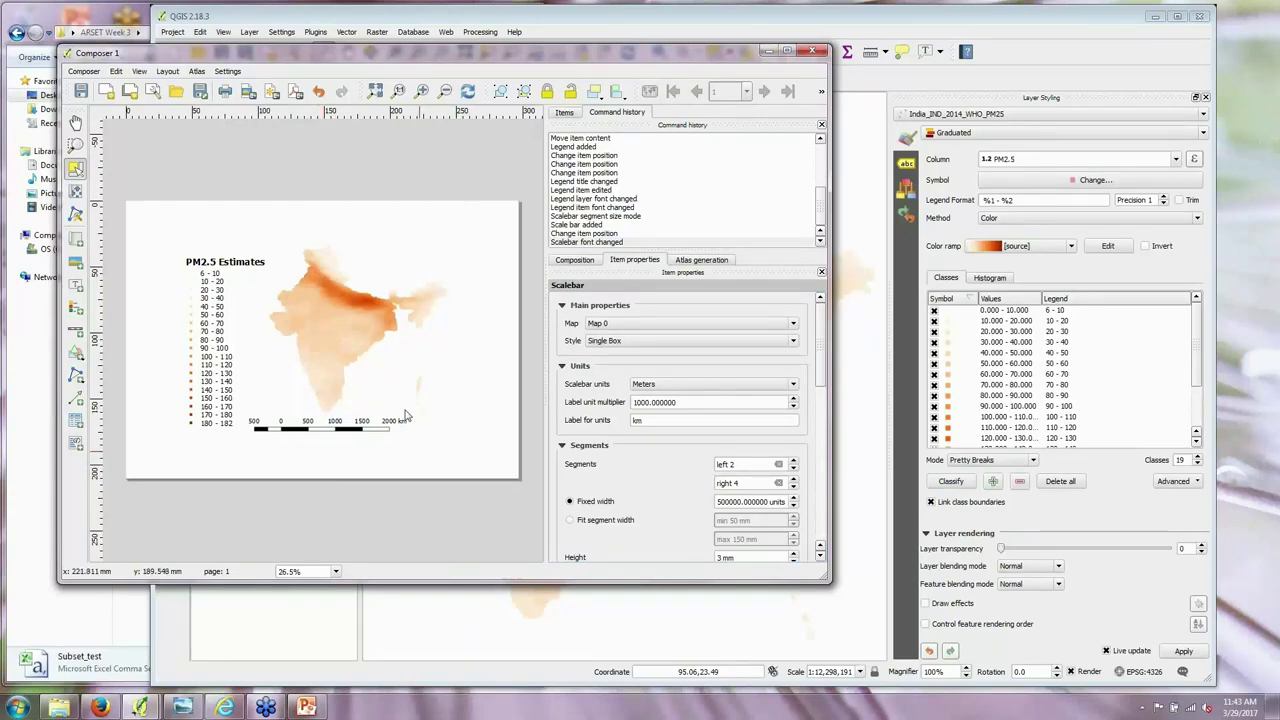
Step: Add a grid to the India map item
{"action": "left_click", "coordinate": [343, 318]}
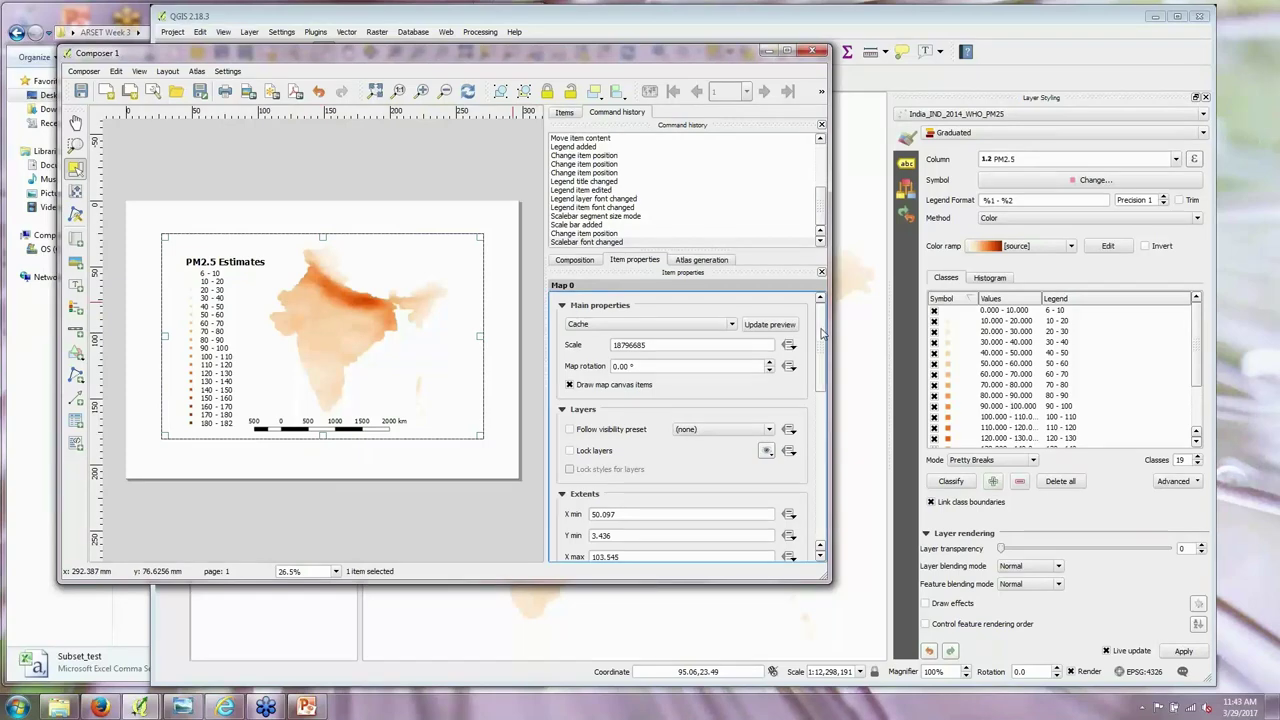
{"action": "left_click_drag", "start_coordinate": [819, 337], "coordinate": [819, 412]}
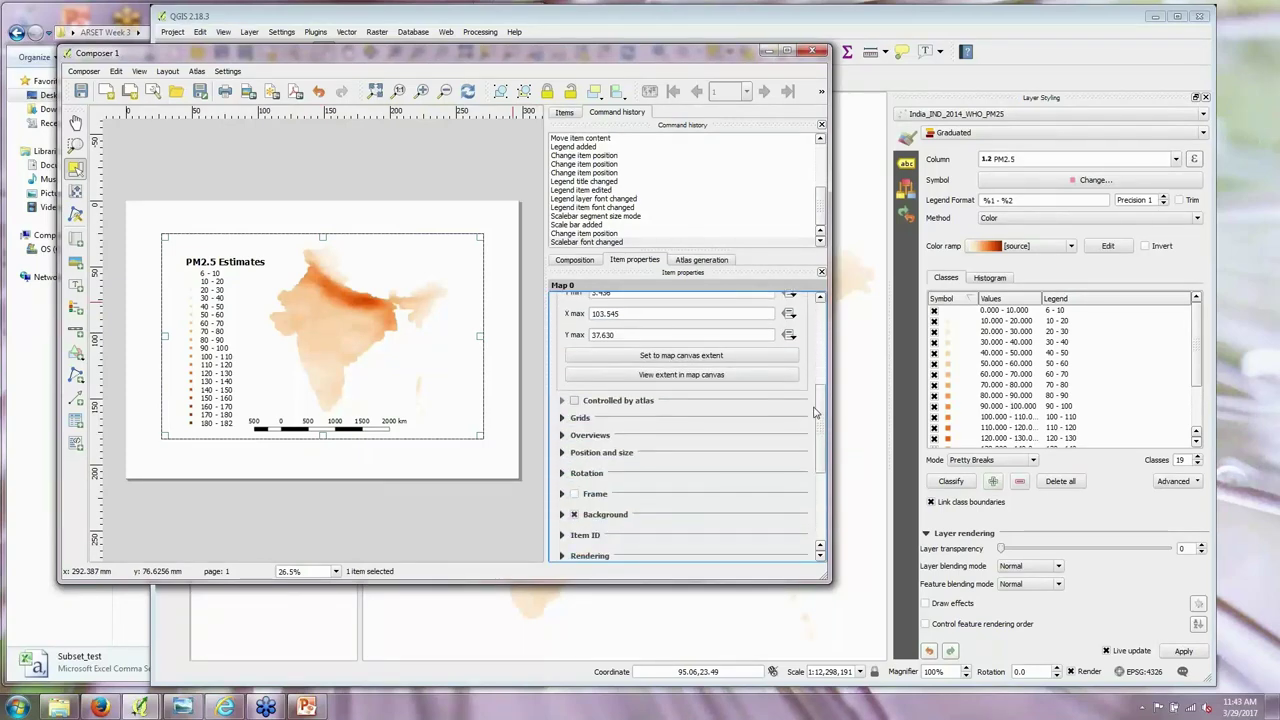
{"action": "left_click", "coordinate": [578, 419]}
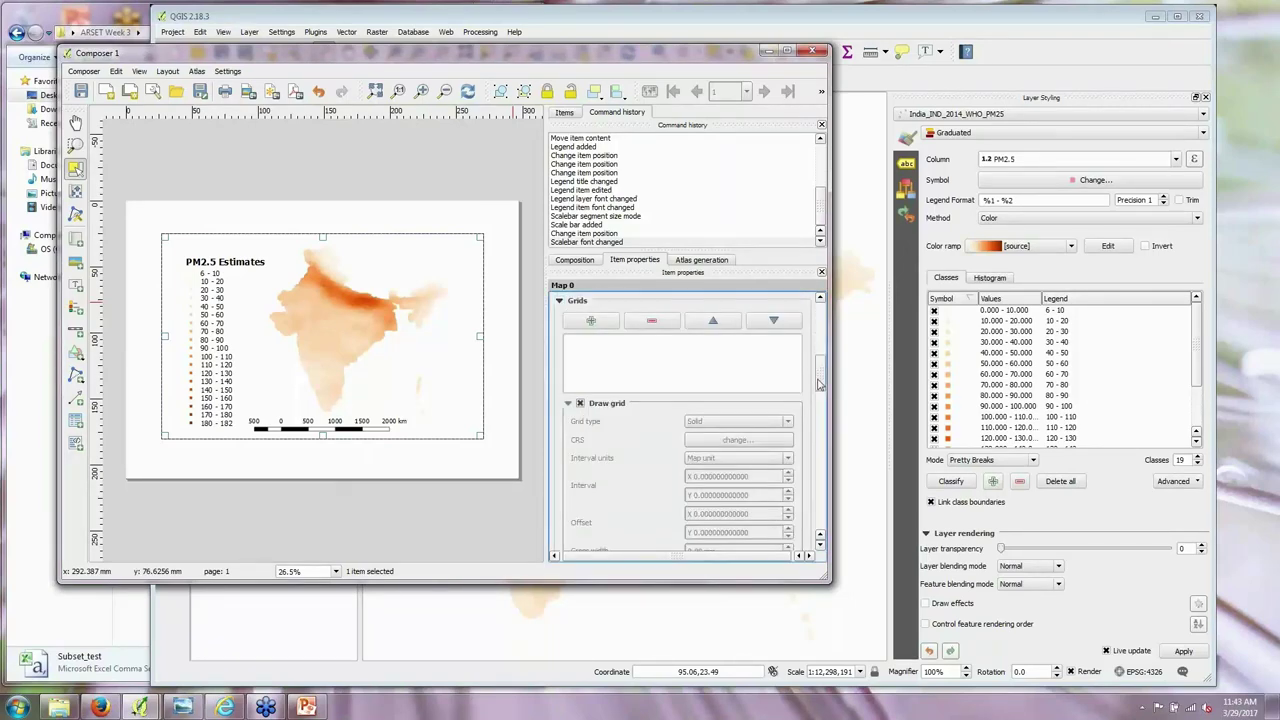
{"action": "left_click_drag", "start_coordinate": [819, 385], "coordinate": [819, 378]}
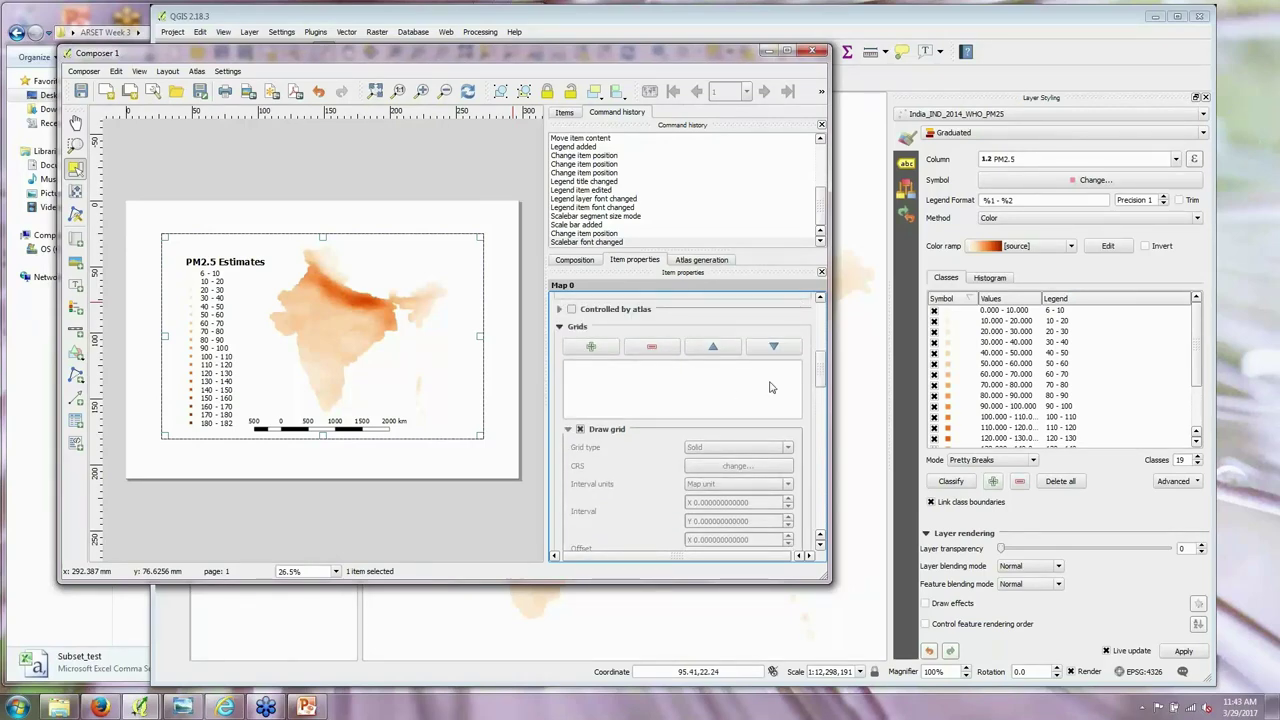
{"action": "left_click", "coordinate": [601, 350]}
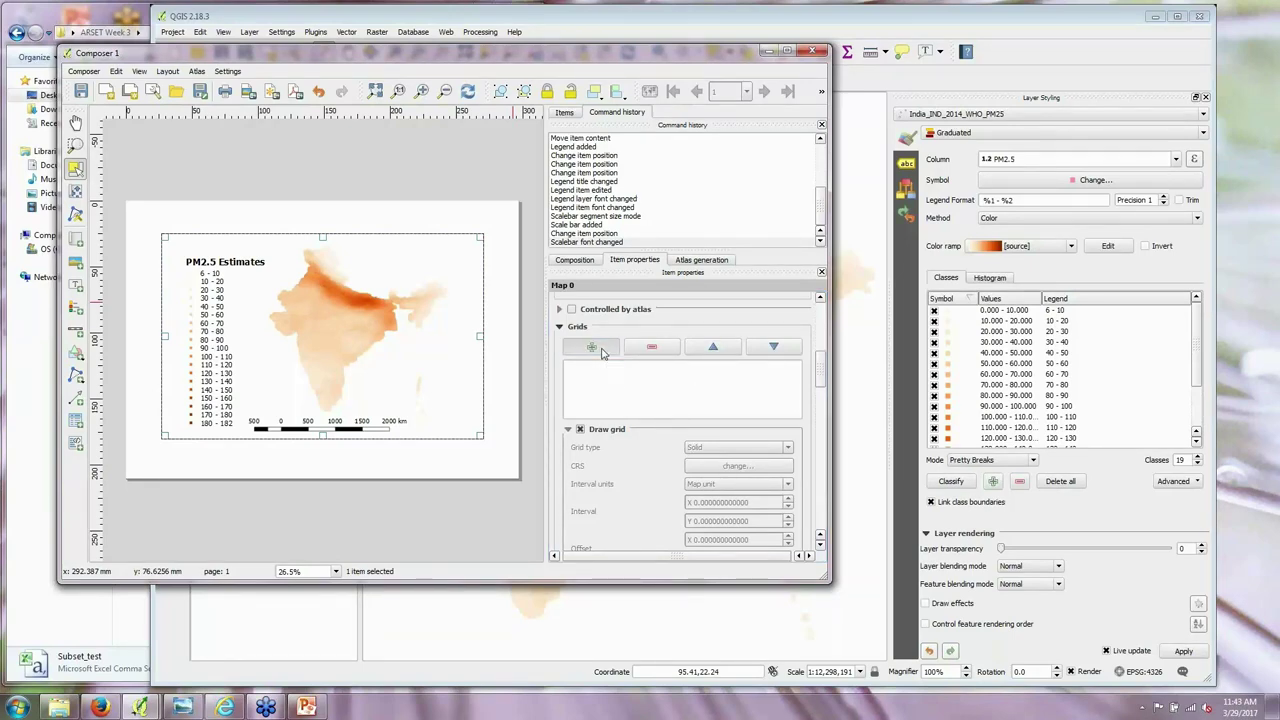
{"action": "left_click", "coordinate": [602, 350]}
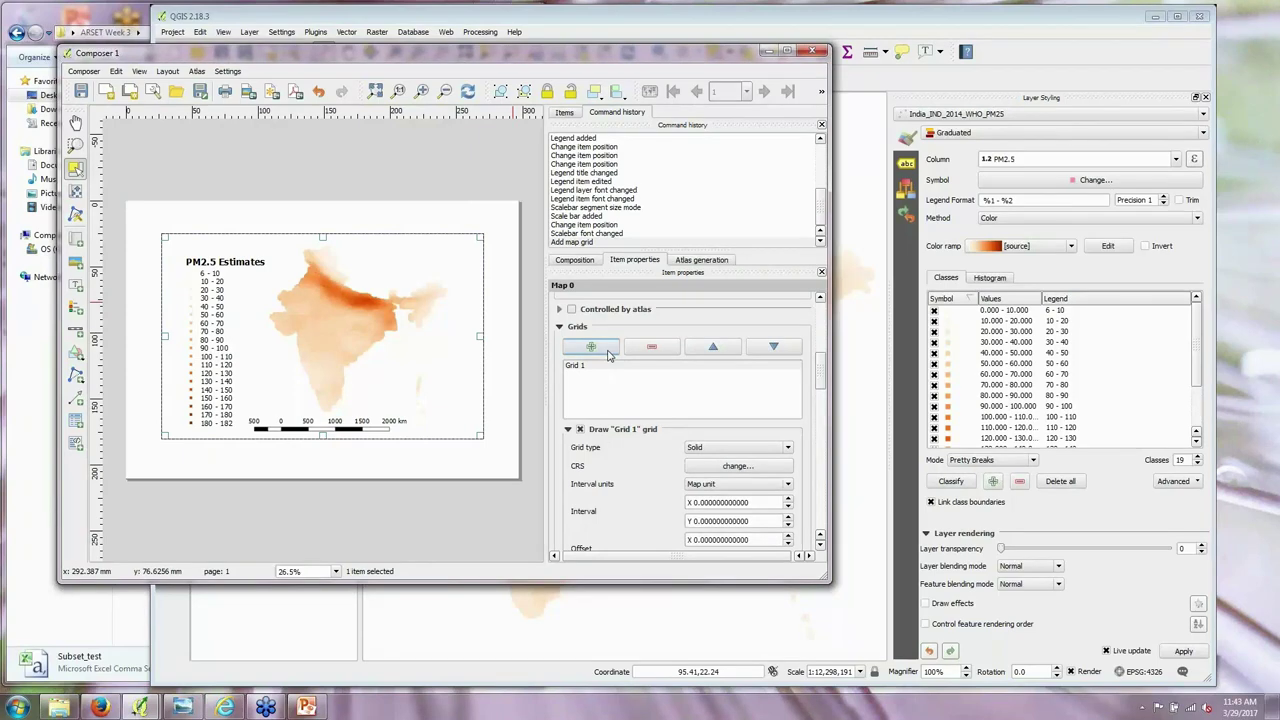
Step: Set the new grid's coordinate reference system to WGS 84 (EPSG:4326)
{"action": "scroll", "coordinate": [823, 373], "scroll_direction": "down", "scroll_amount": 2}
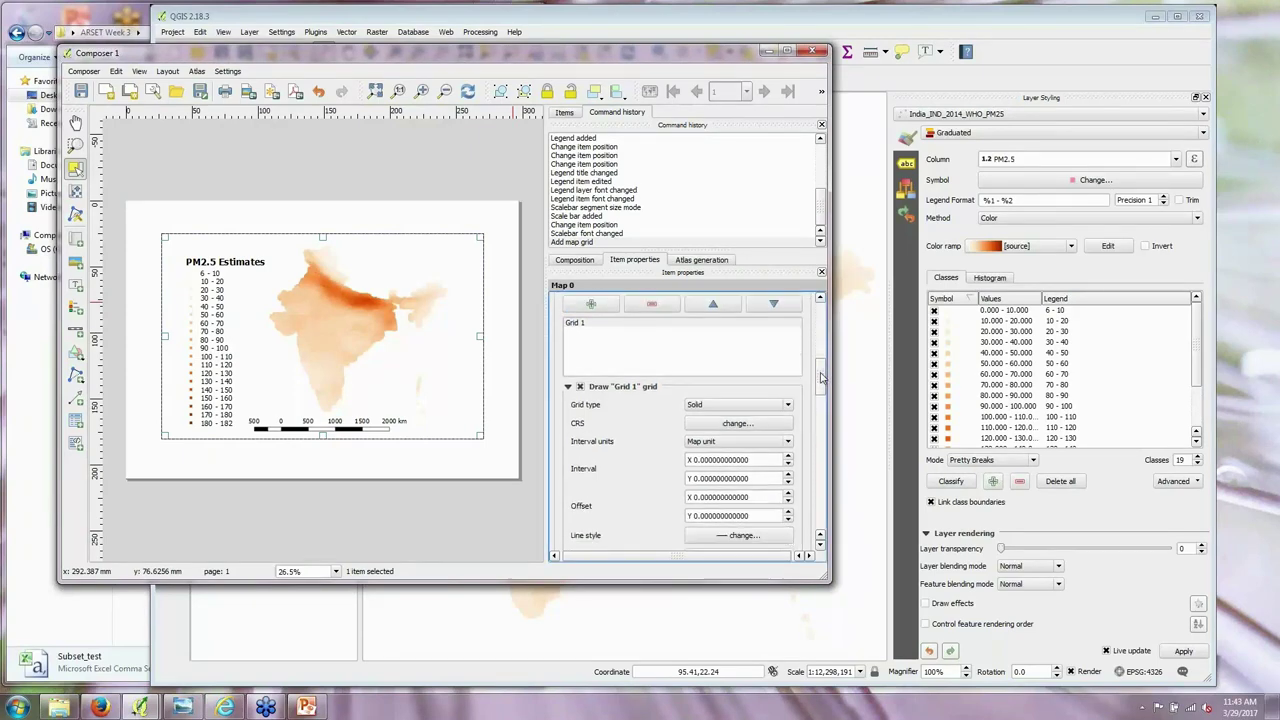
{"action": "scroll", "coordinate": [820, 376], "scroll_direction": "down", "scroll_amount": 1}
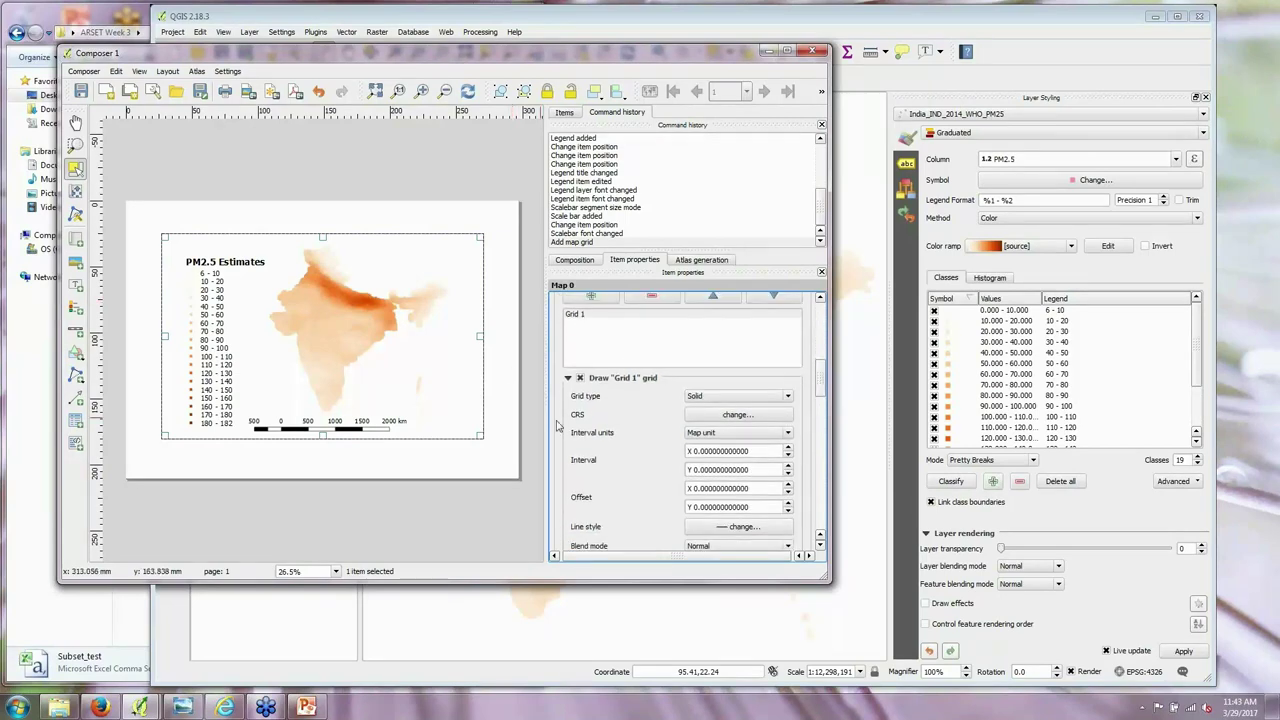
{"action": "left_click", "coordinate": [742, 420]}
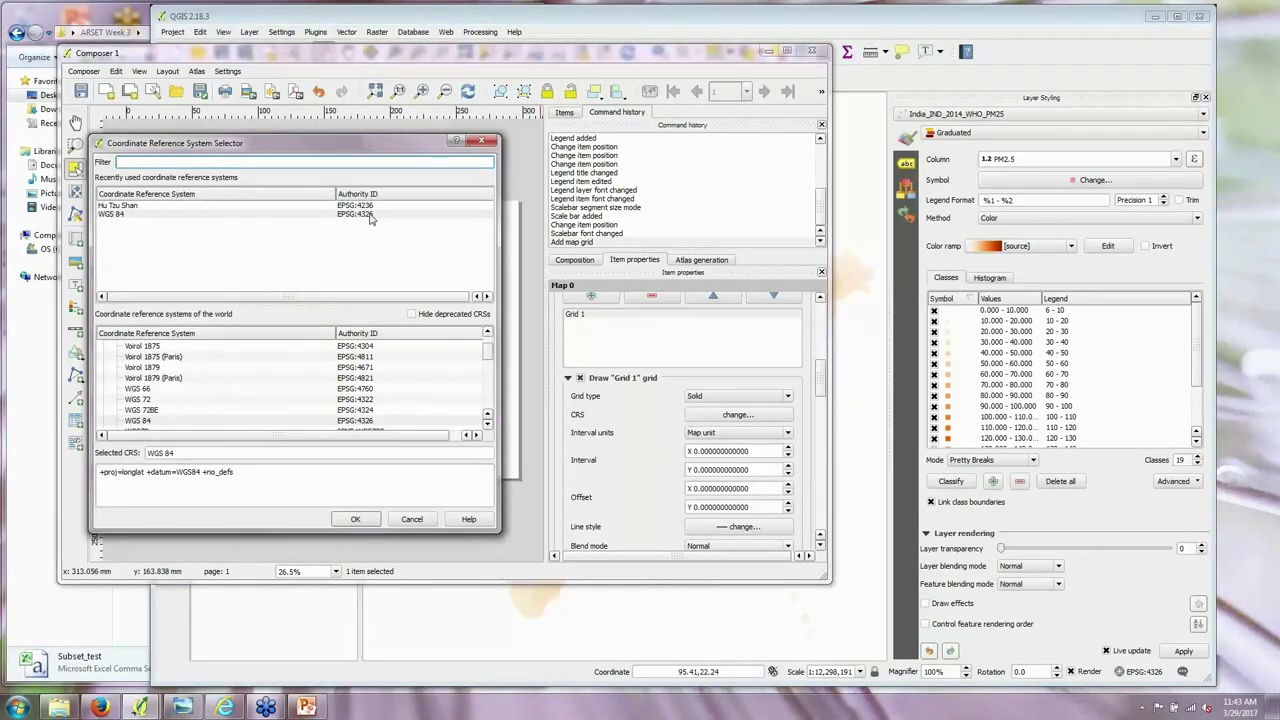
{"action": "left_click", "coordinate": [116, 216]}
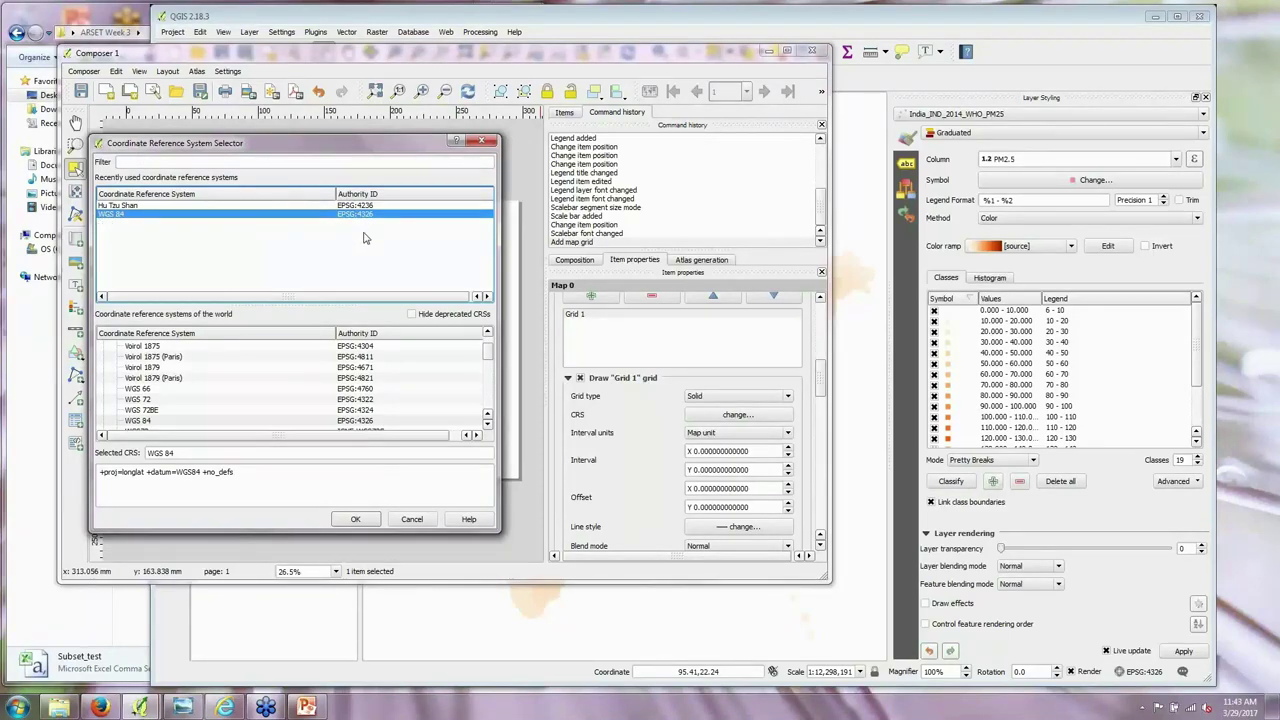
{"action": "left_click", "coordinate": [356, 519]}
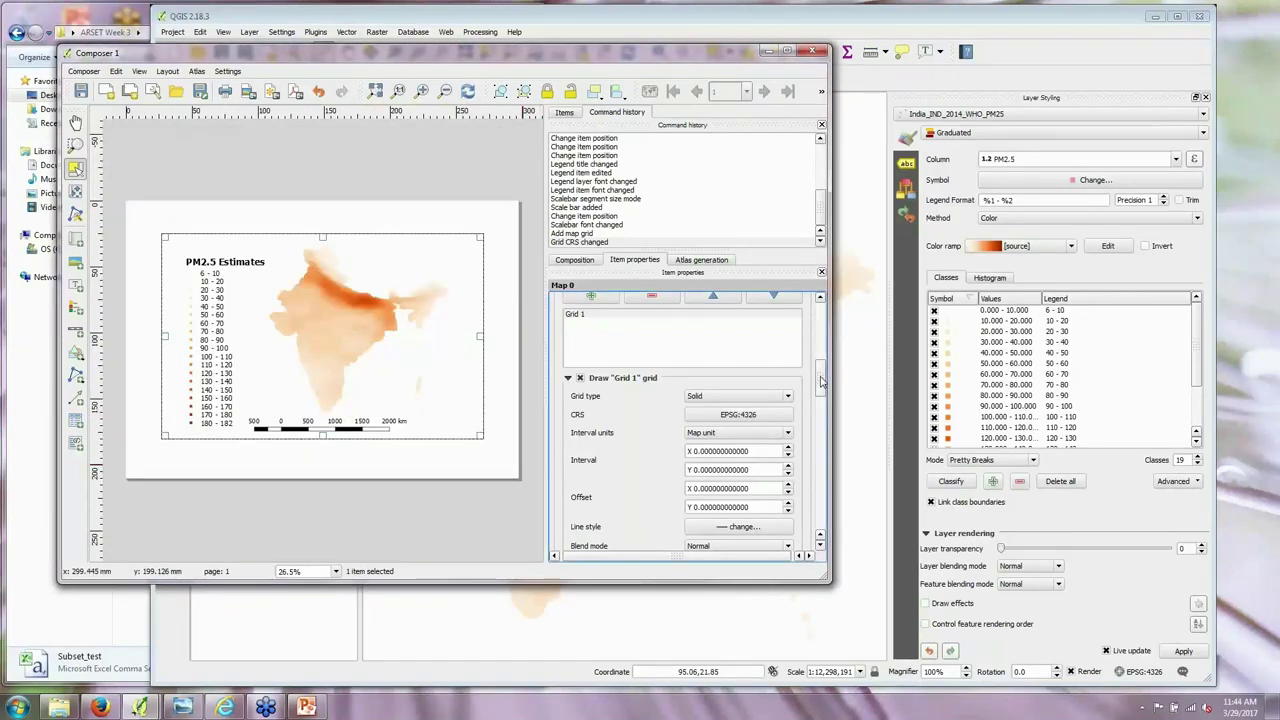
Step: Set the grid interval to 10 map units in both X and Y
{"action": "scroll", "coordinate": [826, 392], "scroll_direction": "down", "scroll_amount": 3}
{"action": "scroll", "coordinate": [826, 392], "scroll_direction": "up", "scroll_amount": 1}
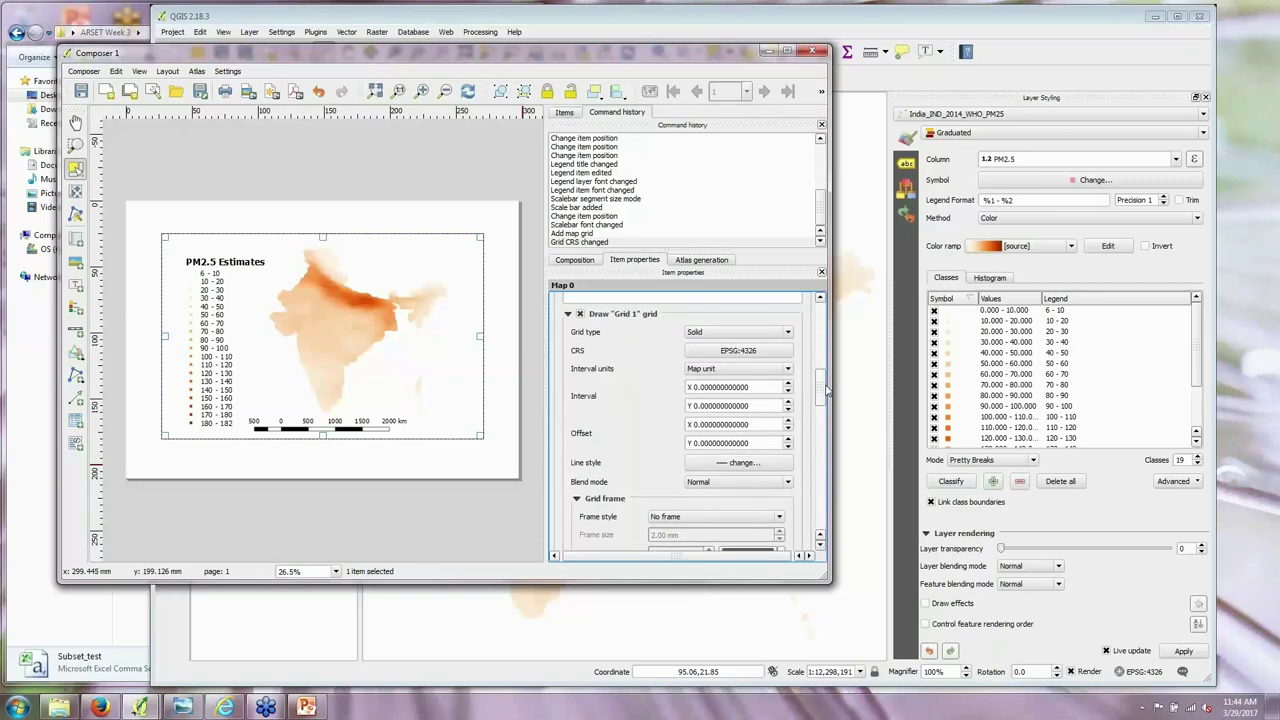
{"action": "left_click", "coordinate": [715, 390]}
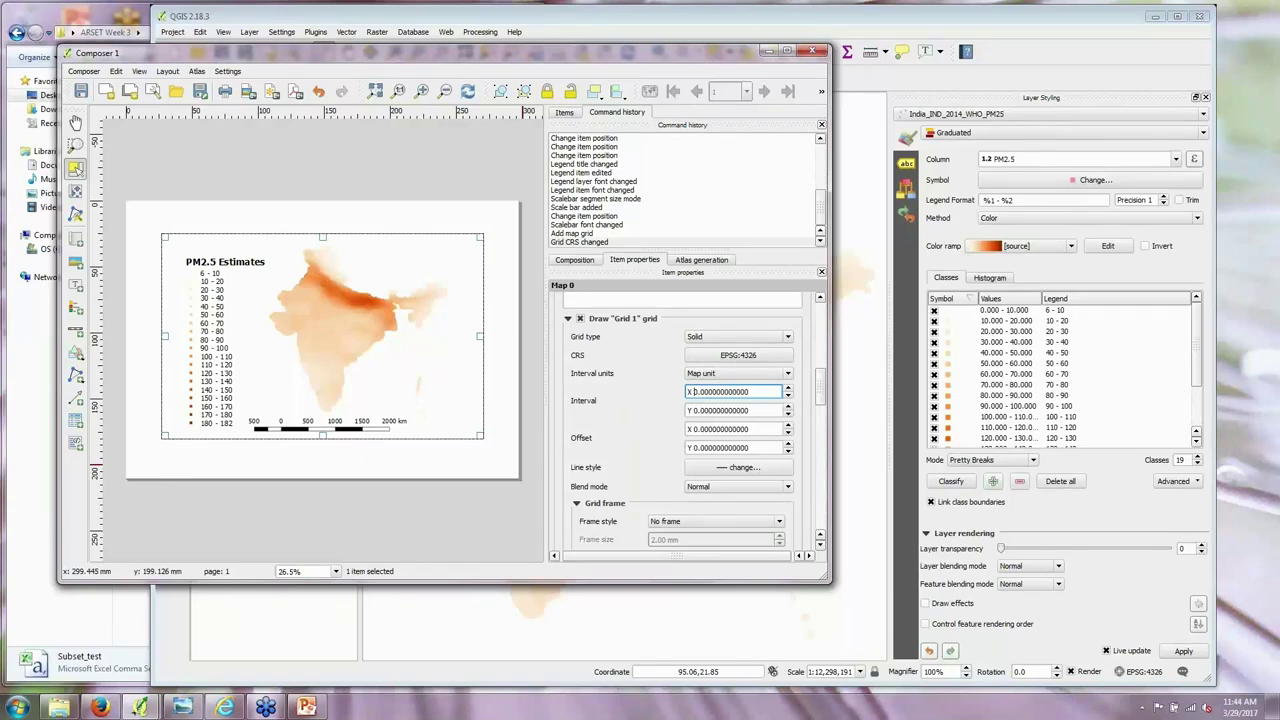
{"action": "type", "text": "1"}
{"action": "key", "text": "Tab"}
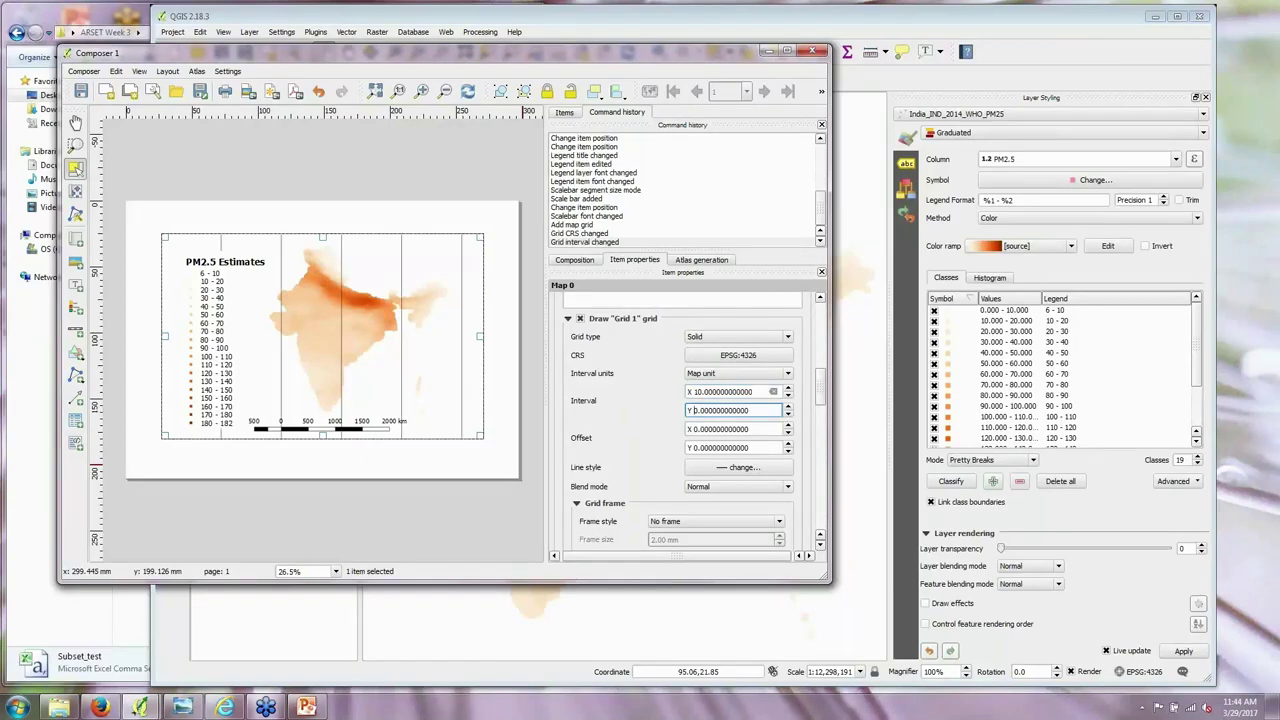
{"action": "left_click", "coordinate": [708, 391]}
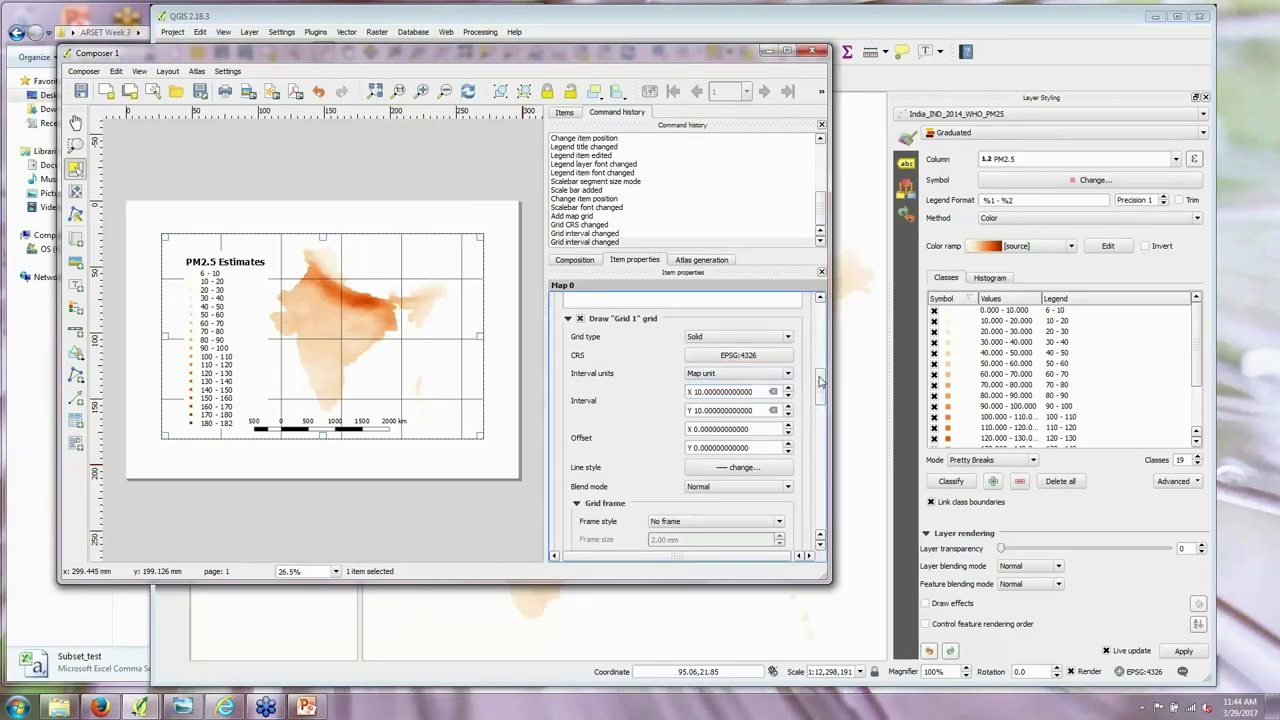
Step: Set the grid's frame style to Zebra
{"action": "left_click_drag", "start_coordinate": [820, 380], "coordinate": [820, 398]}
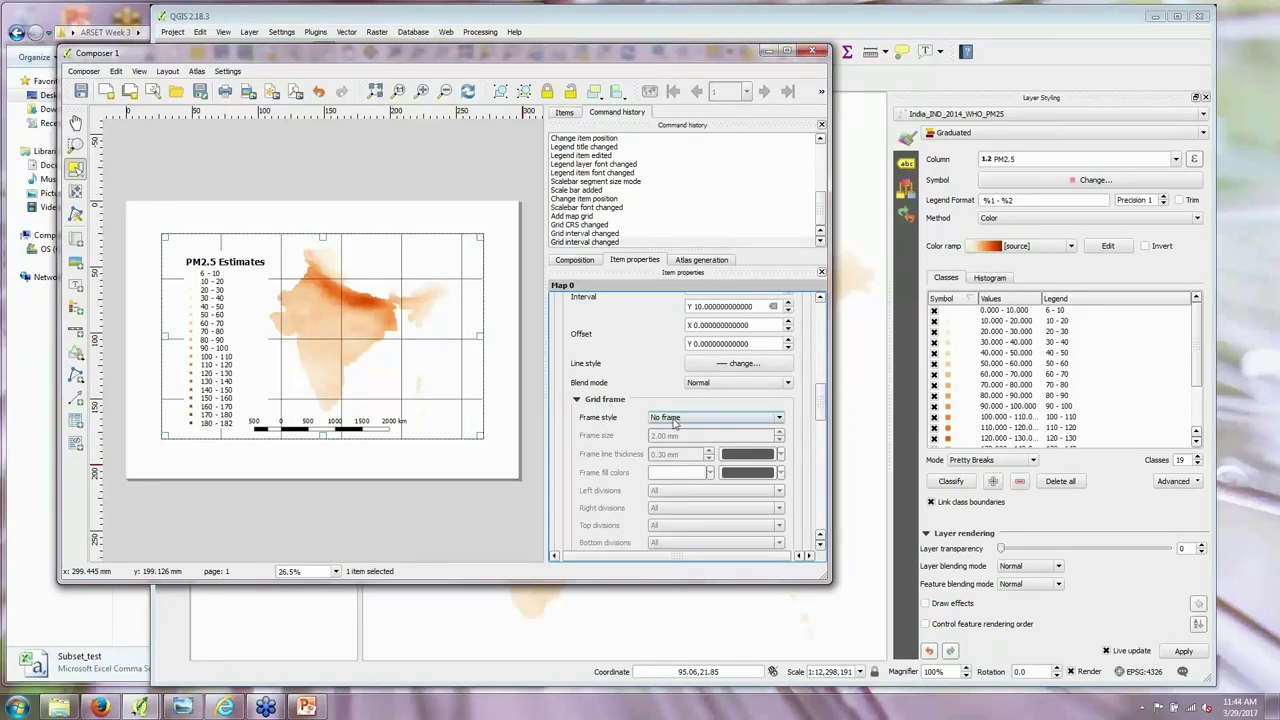
{"action": "left_click", "coordinate": [778, 420]}
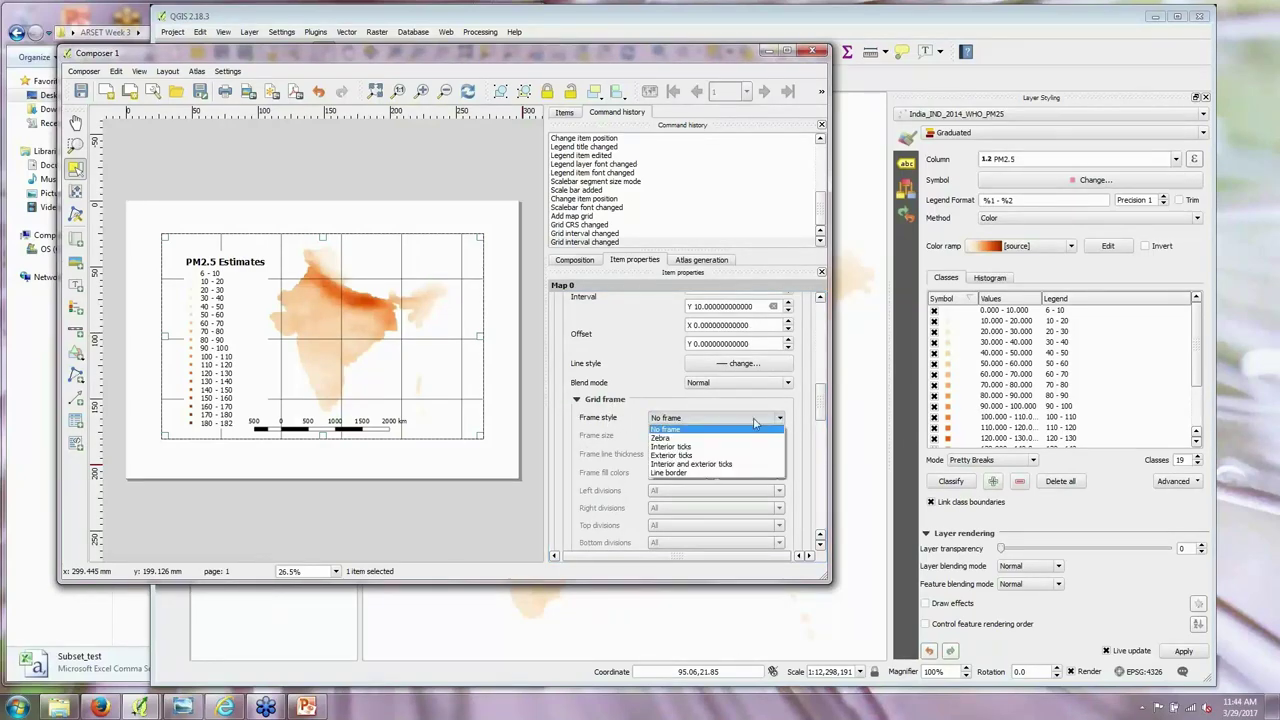
{"action": "left_click", "coordinate": [700, 429]}
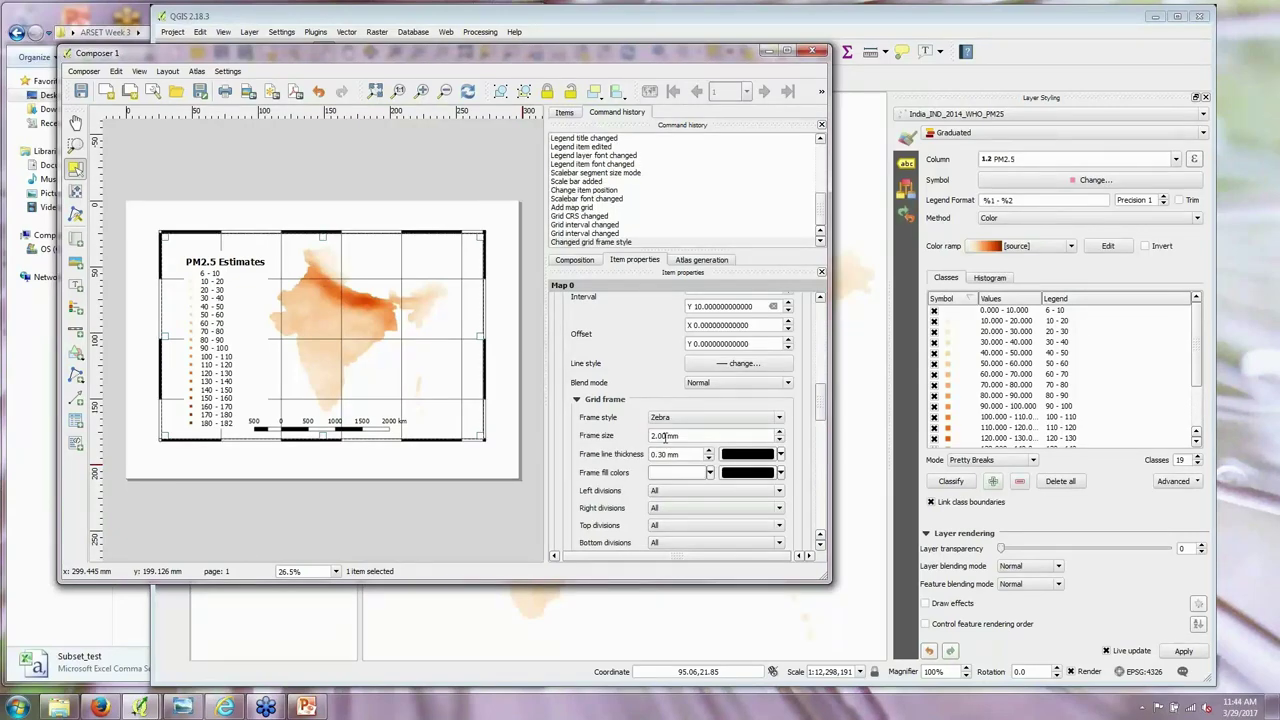
Step: Set the grid type to Frame and annotations only
{"action": "left_click_drag", "start_coordinate": [817, 410], "coordinate": [819, 386]}
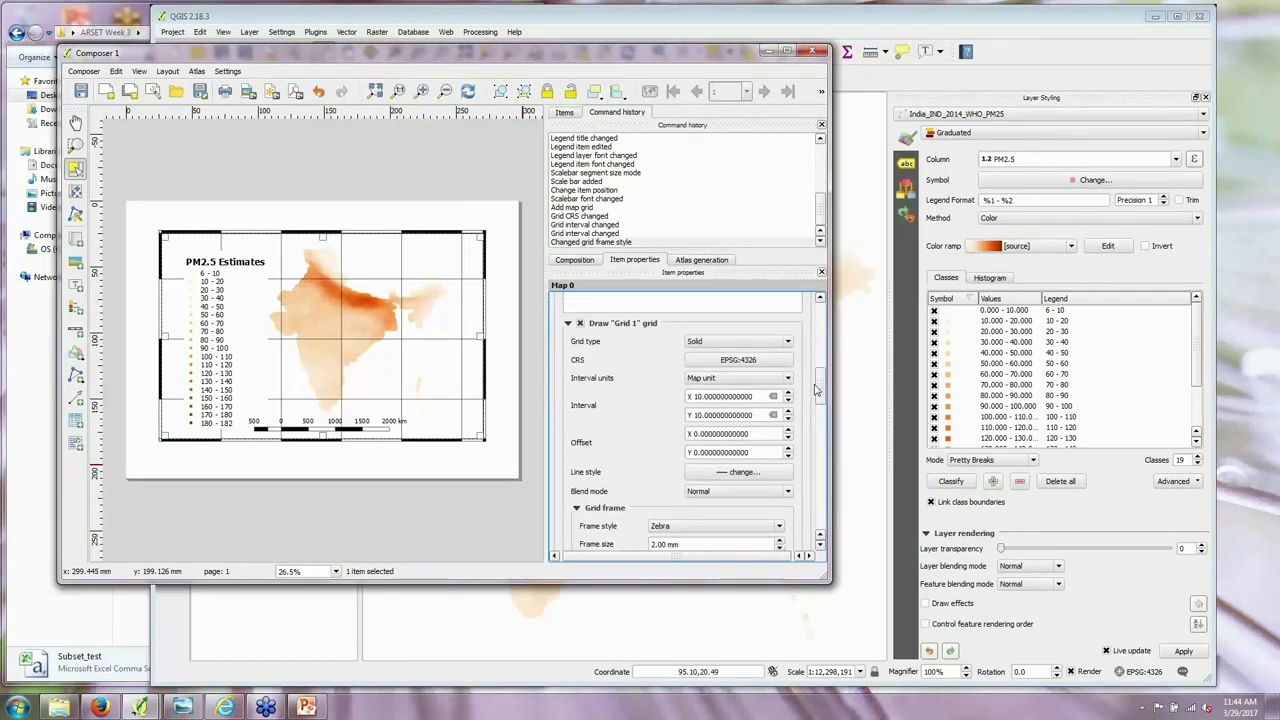
{"action": "left_click", "coordinate": [788, 342]}
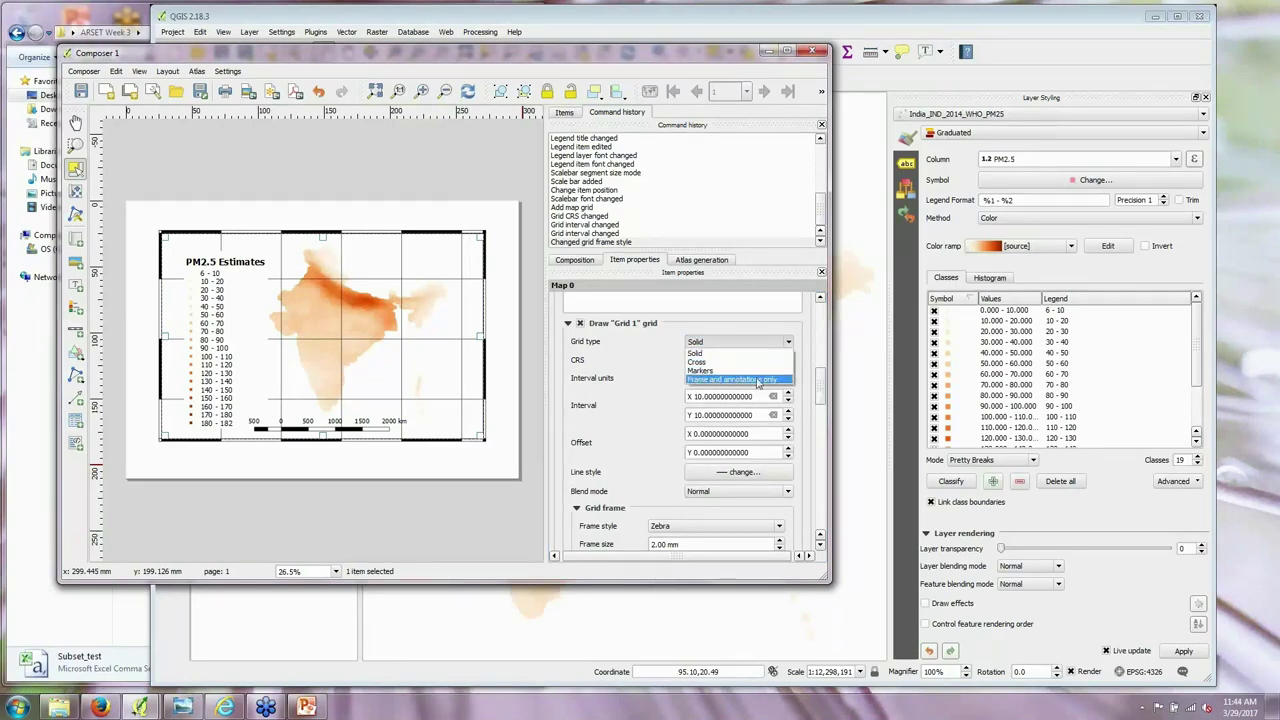
{"action": "left_click", "coordinate": [777, 380]}
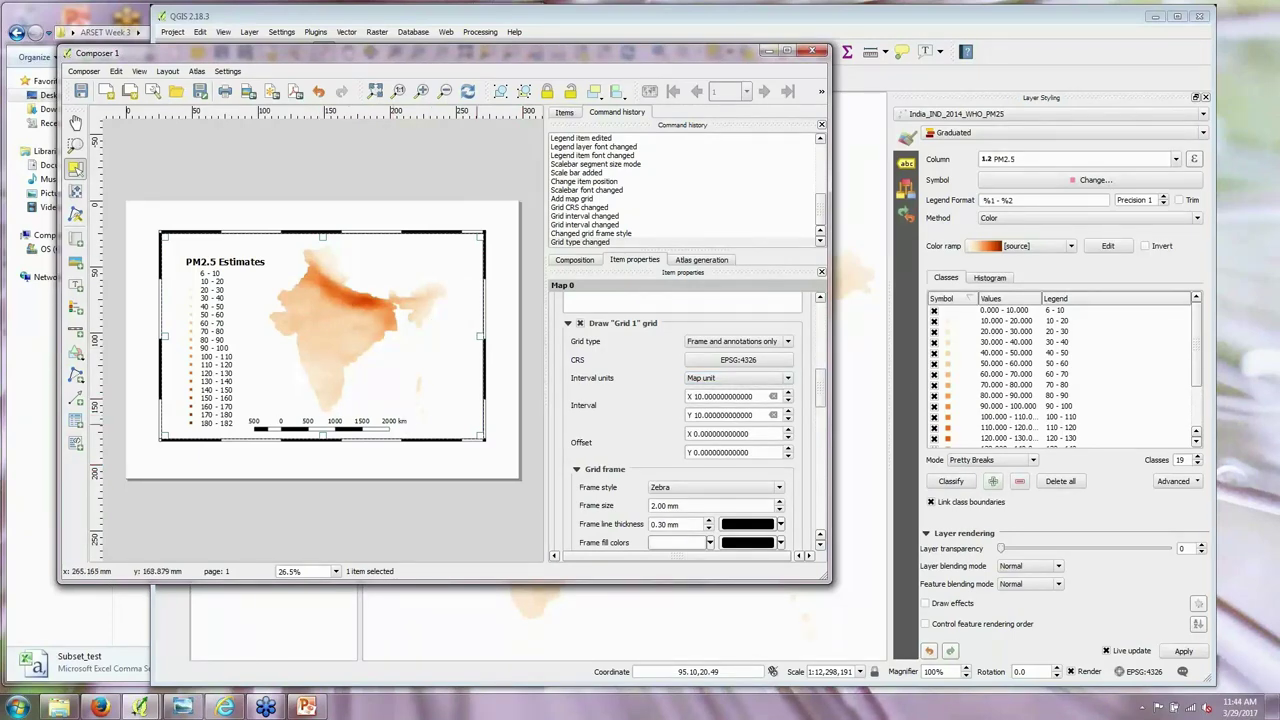
Step: Turn on the grid's coordinate labels and review the available formats, keeping Decimal
{"action": "left_click_drag", "start_coordinate": [821, 387], "coordinate": [821, 443]}
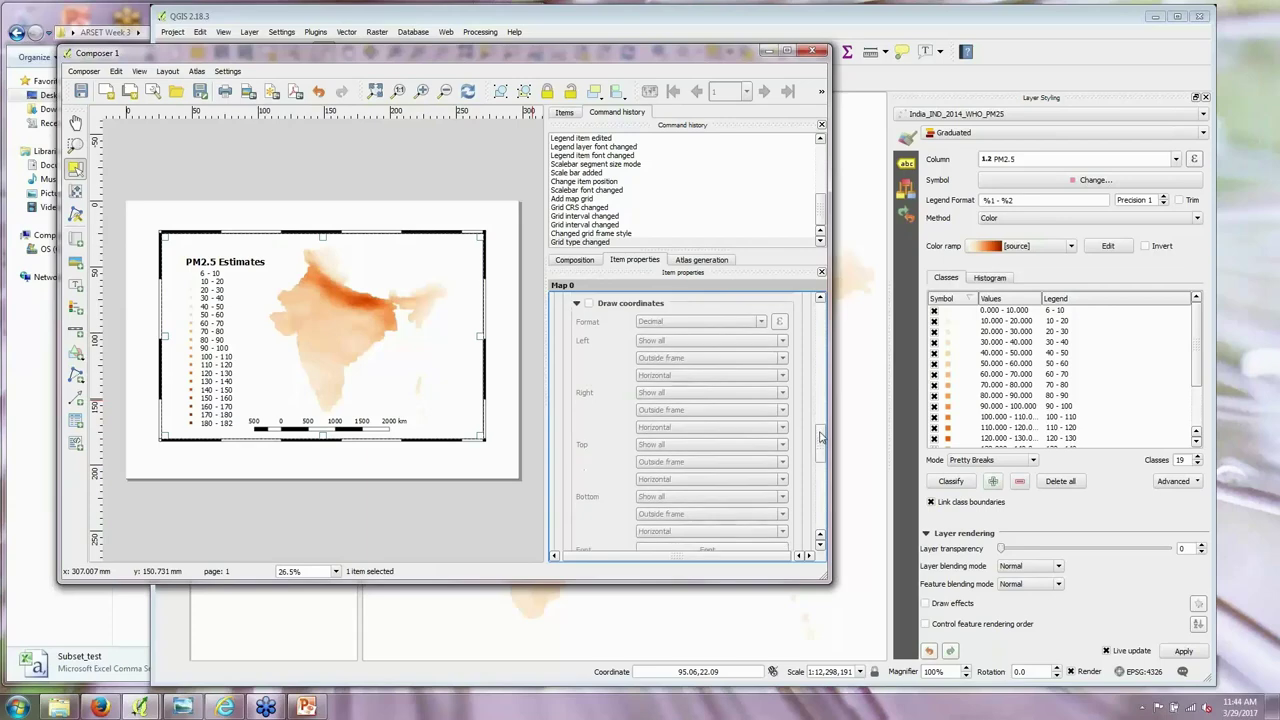
{"action": "left_click", "coordinate": [589, 303]}
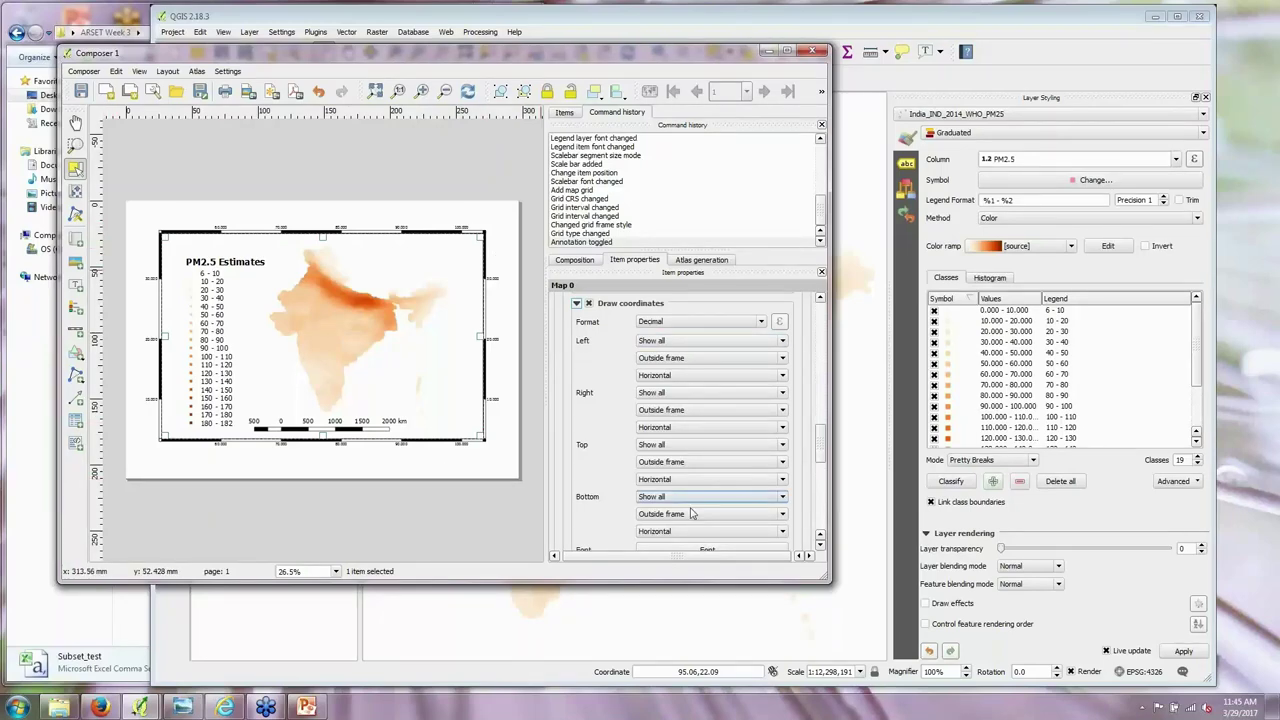
{"action": "left_click", "coordinate": [762, 323]}
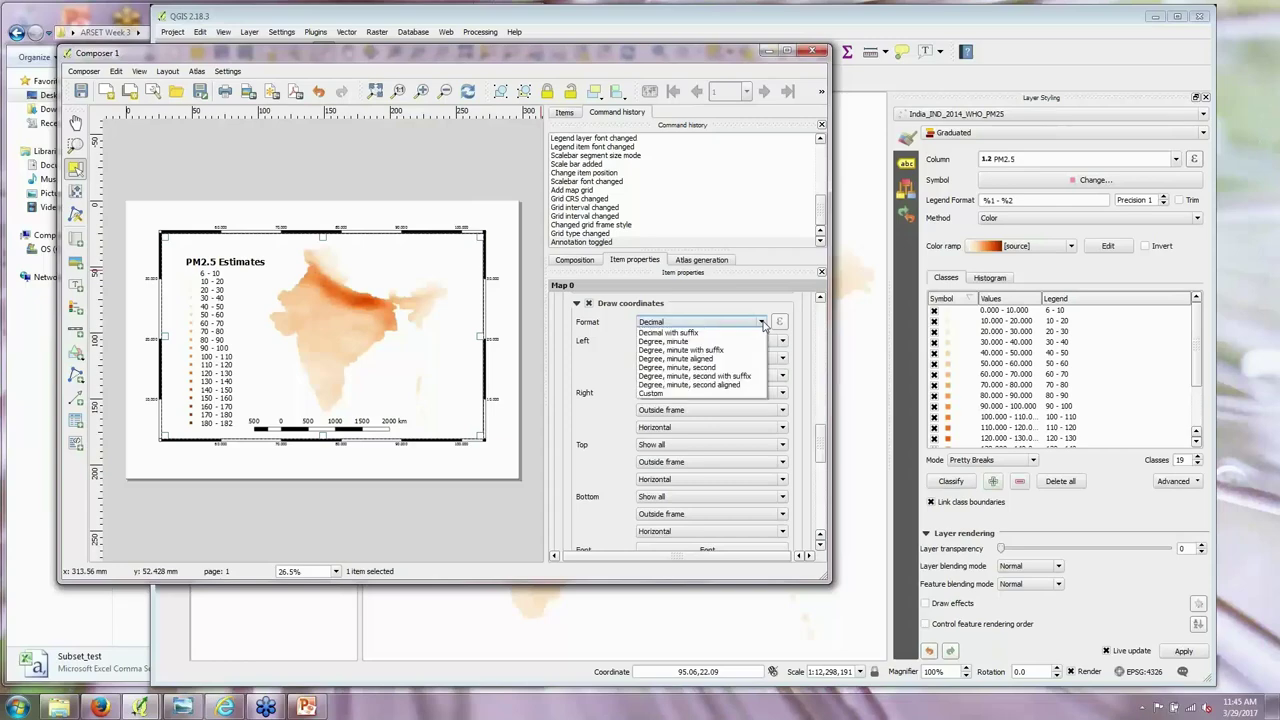
{"action": "left_click", "coordinate": [762, 324]}
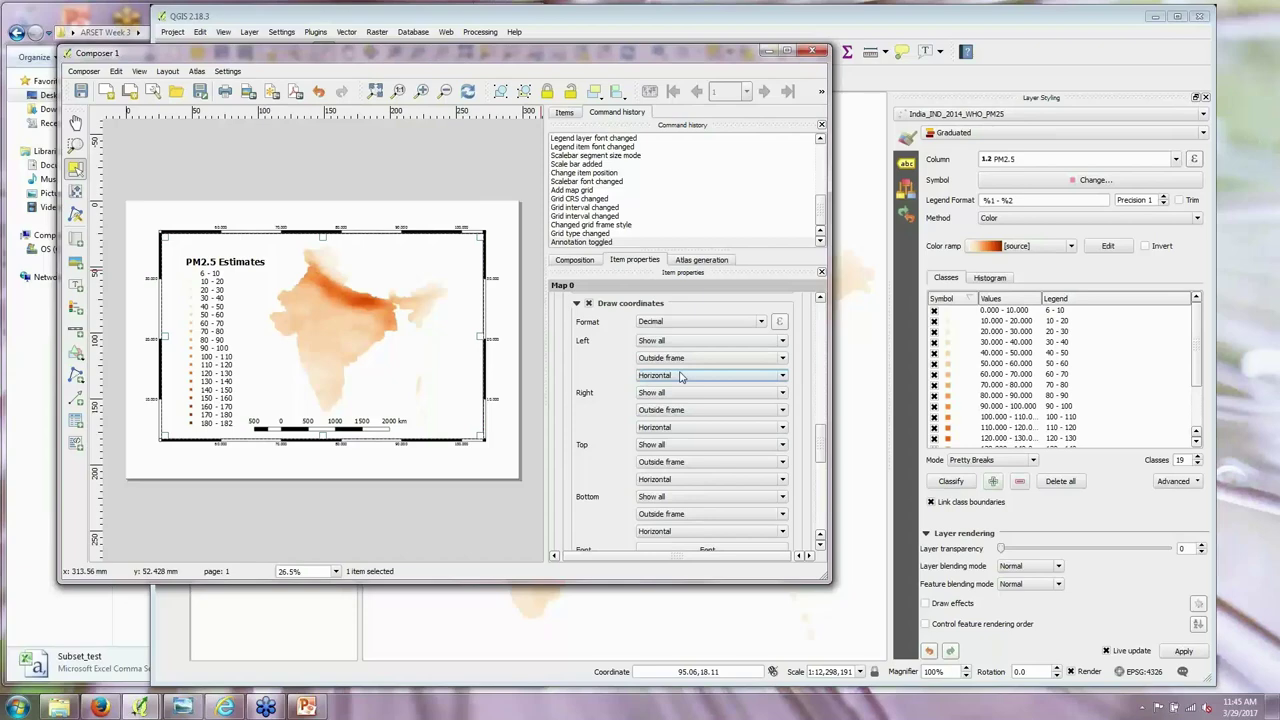
Step: Set the font size of the grid's coordinate labels to 12
{"action": "scroll", "coordinate": [827, 457], "scroll_direction": "down", "scroll_amount": 5}
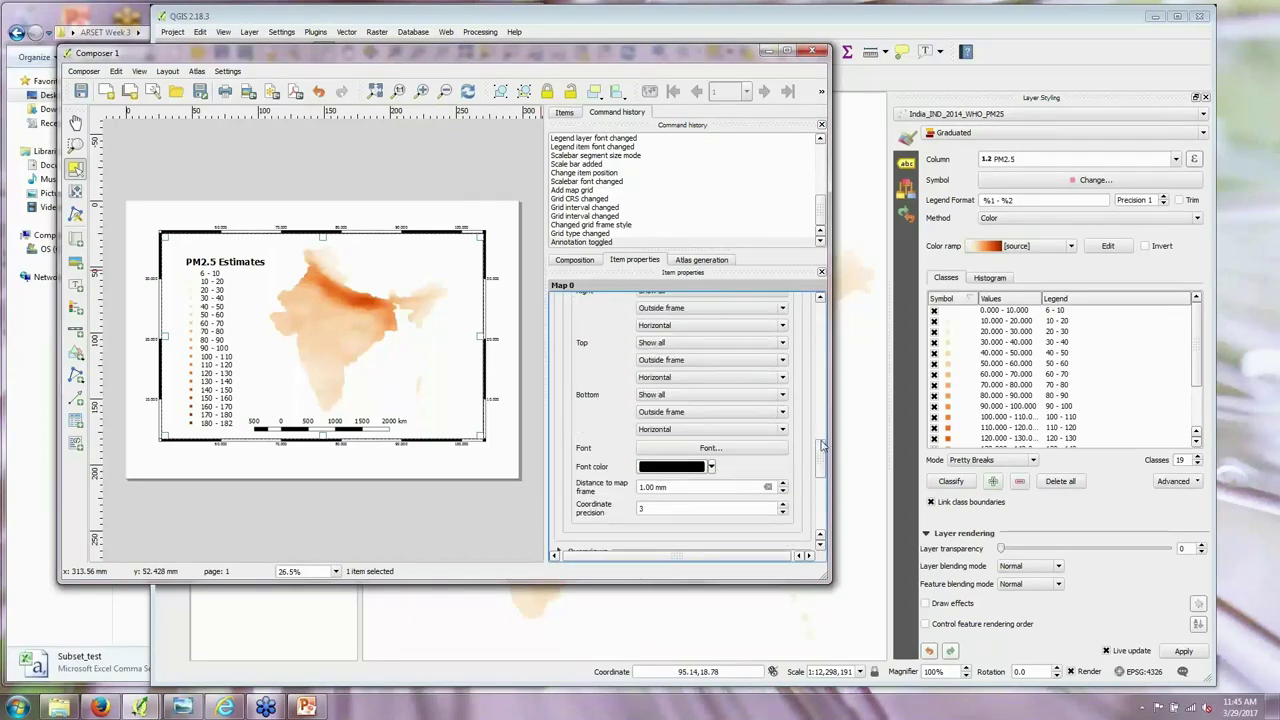
{"action": "left_click", "coordinate": [710, 448]}
{"action": "left_click", "coordinate": [756, 334]}
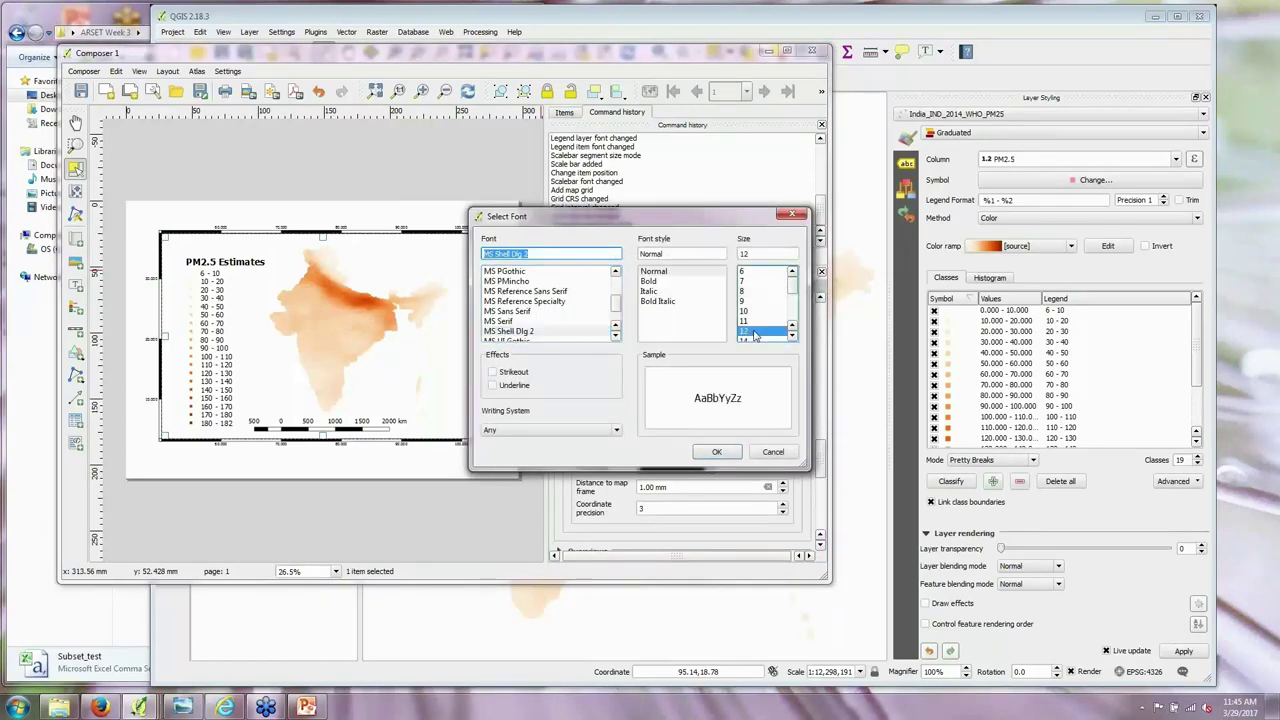
{"action": "left_click", "coordinate": [720, 451]}
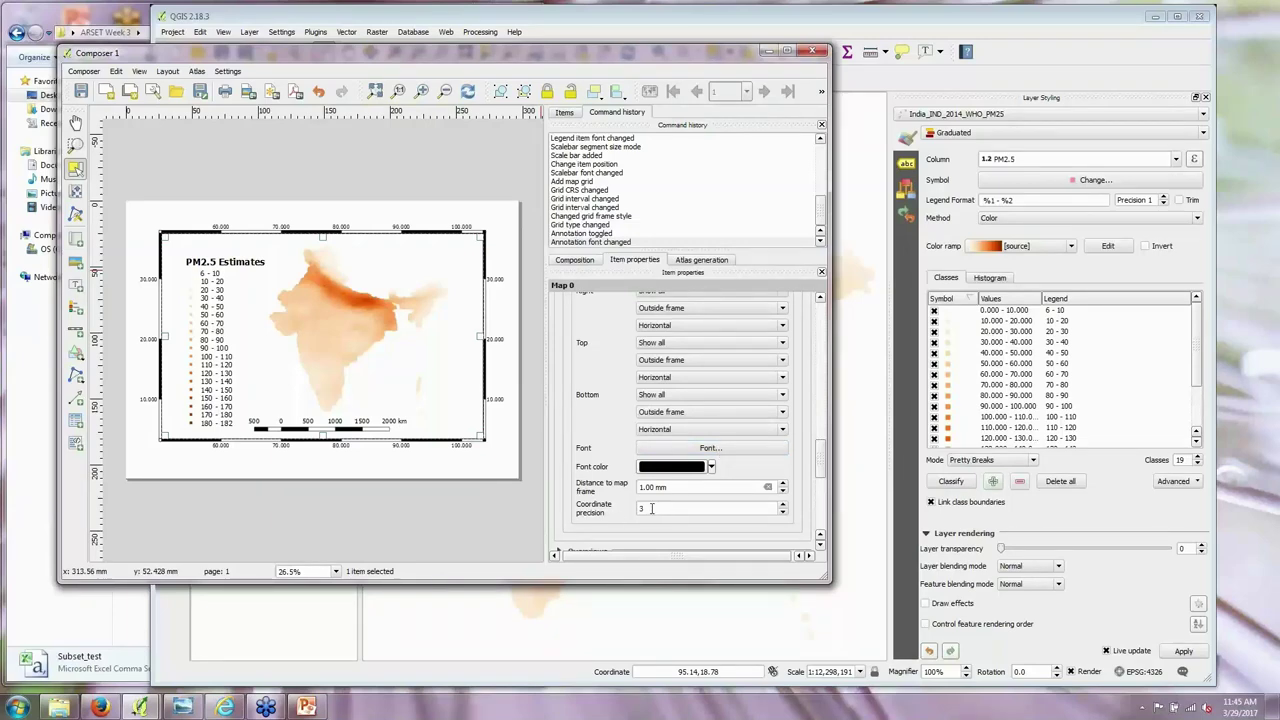
Step: Set the precision of the grid's coordinate labels to 0
{"action": "left_click", "coordinate": [784, 514]}
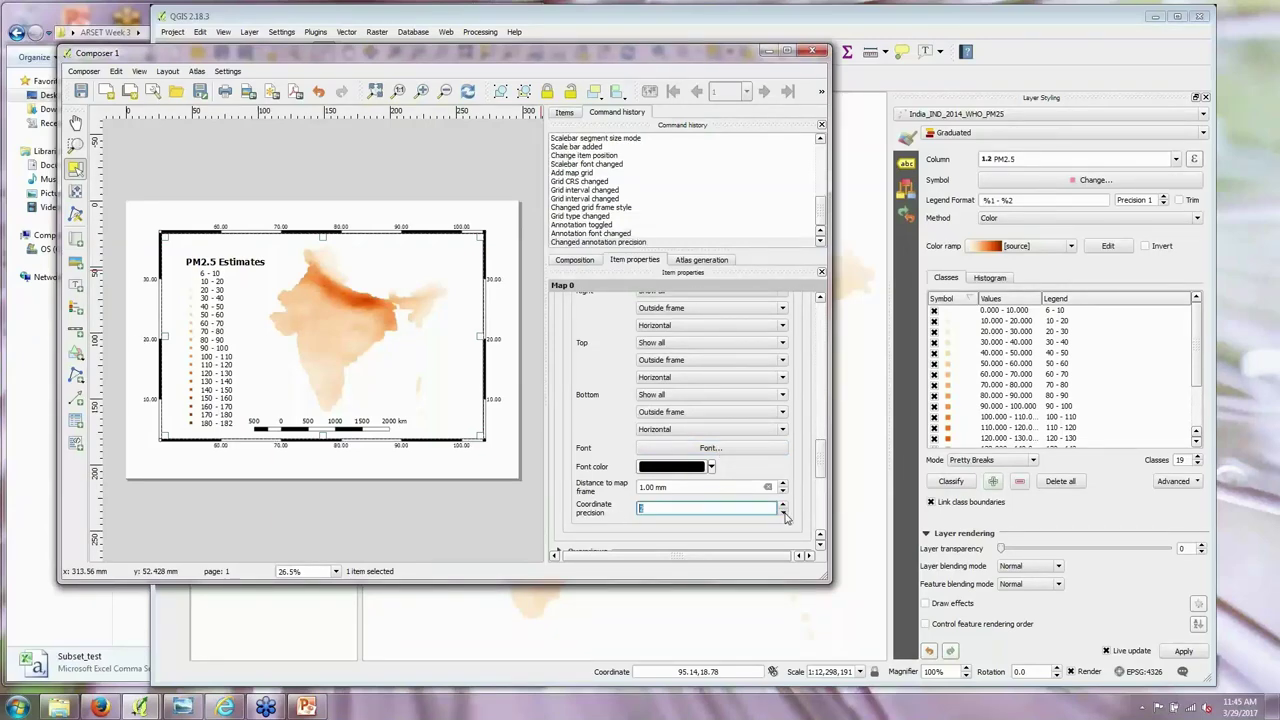
{"action": "left_click", "coordinate": [784, 514]}
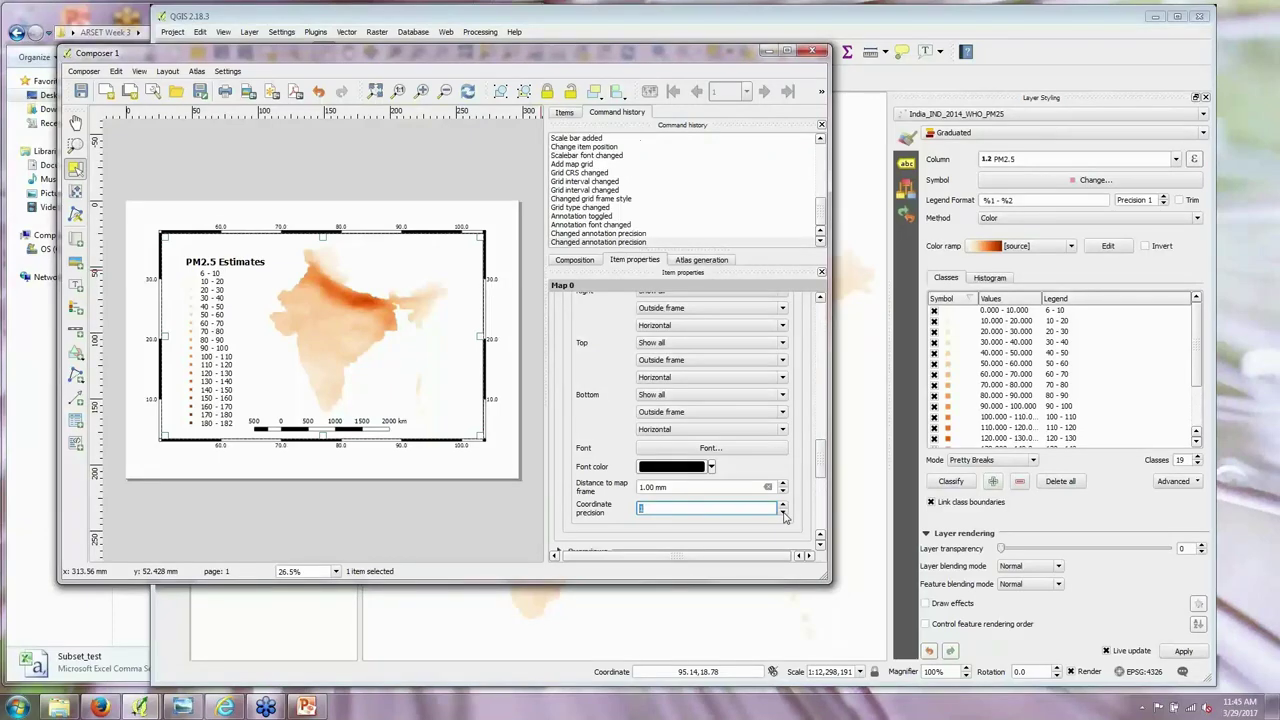
{"action": "left_click", "coordinate": [784, 514]}
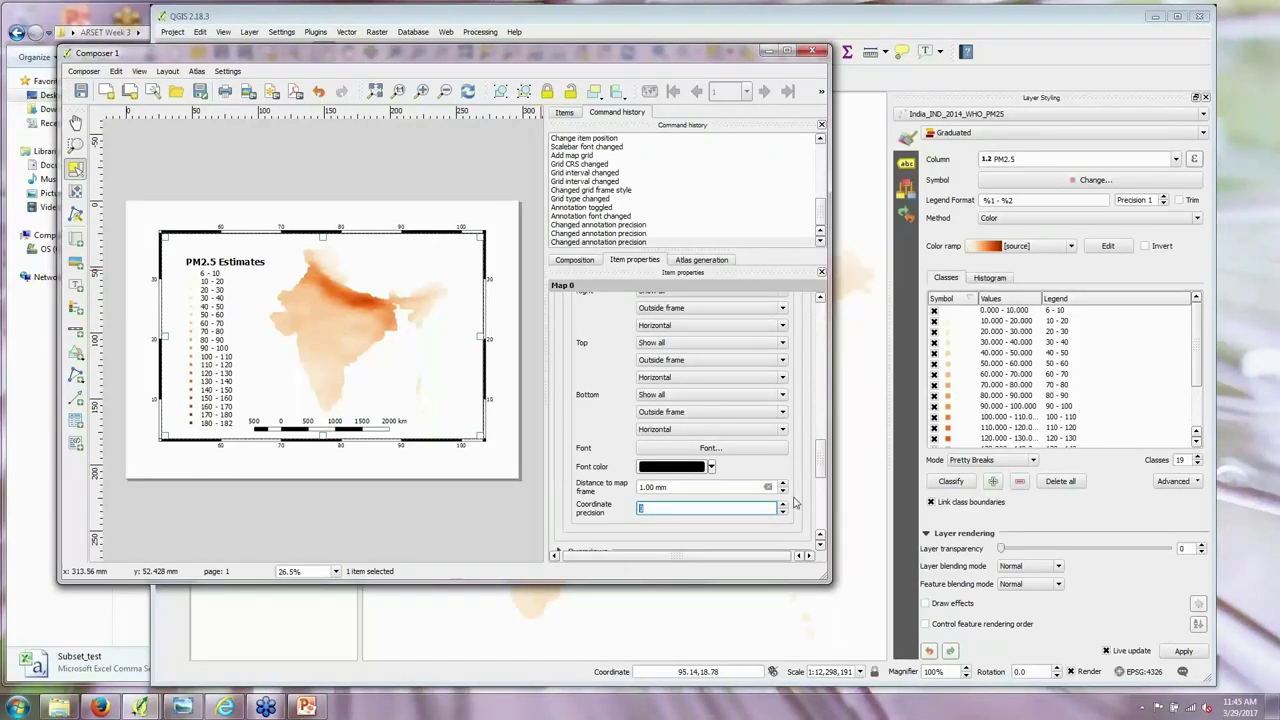
Step: Increase the font size of the grid's coordinate labels further
{"action": "left_click", "coordinate": [712, 448]}
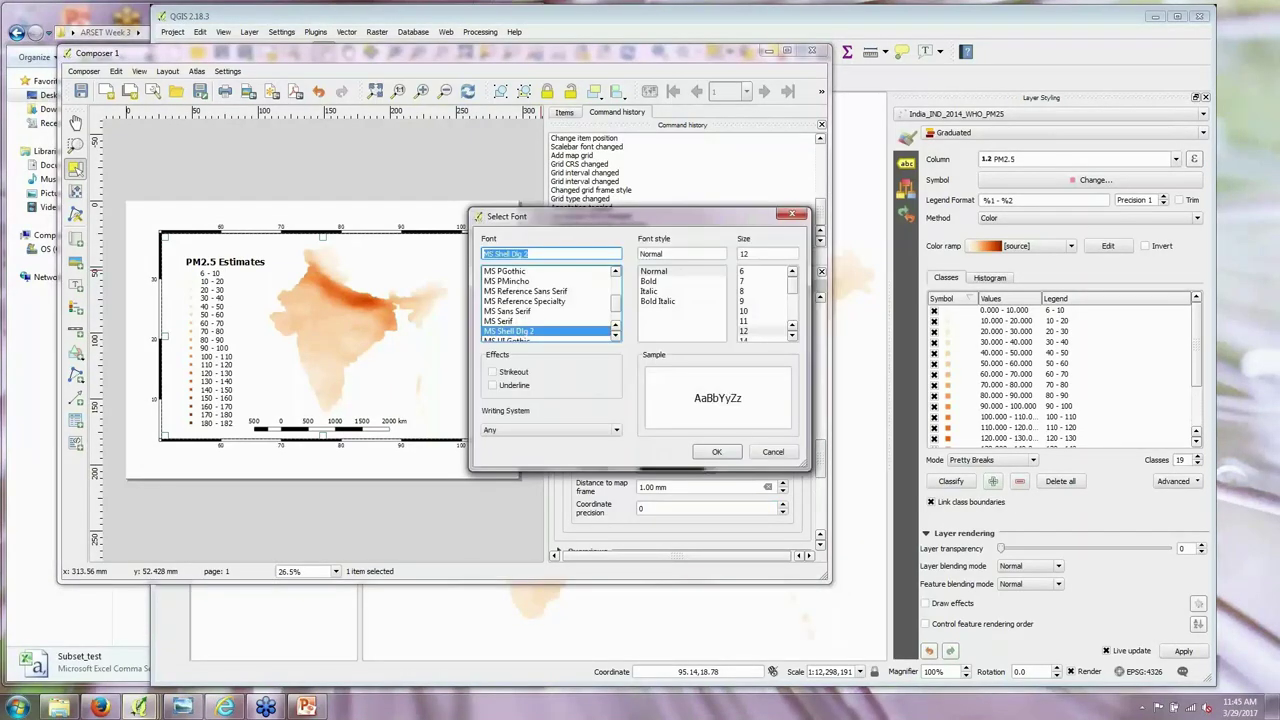
{"action": "left_click", "coordinate": [791, 336]}
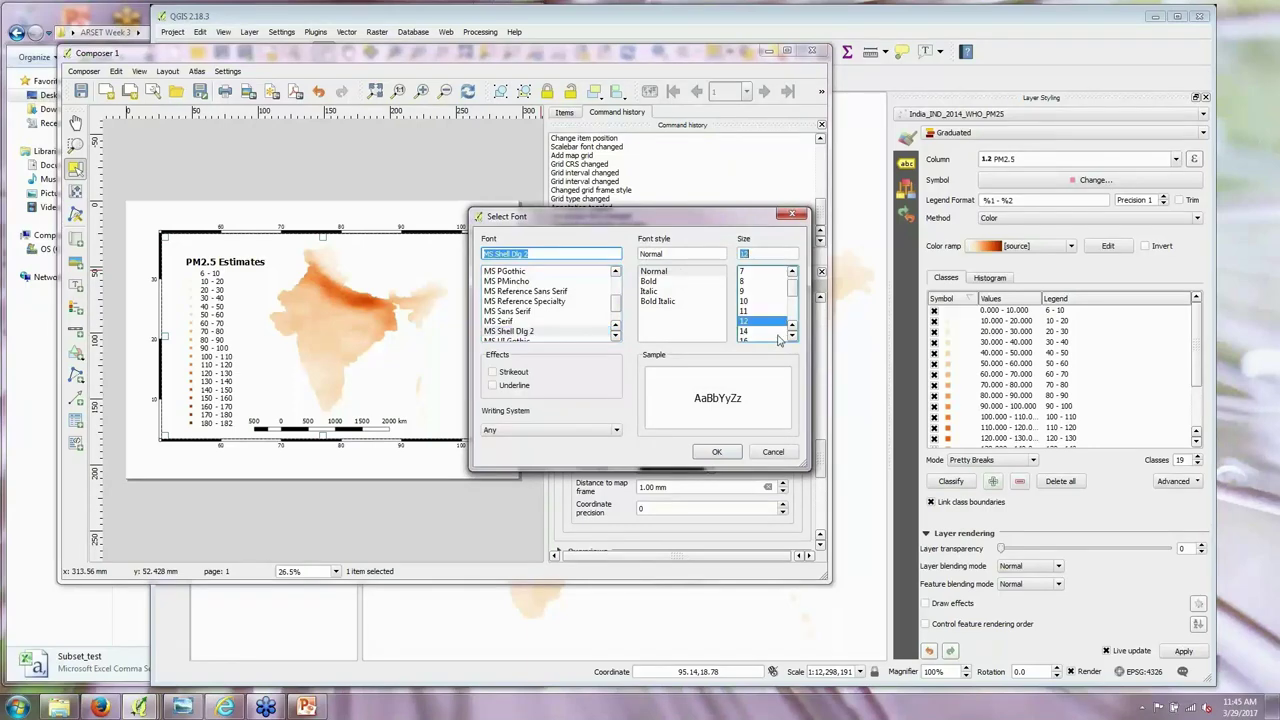
{"action": "left_click", "coordinate": [717, 451]}
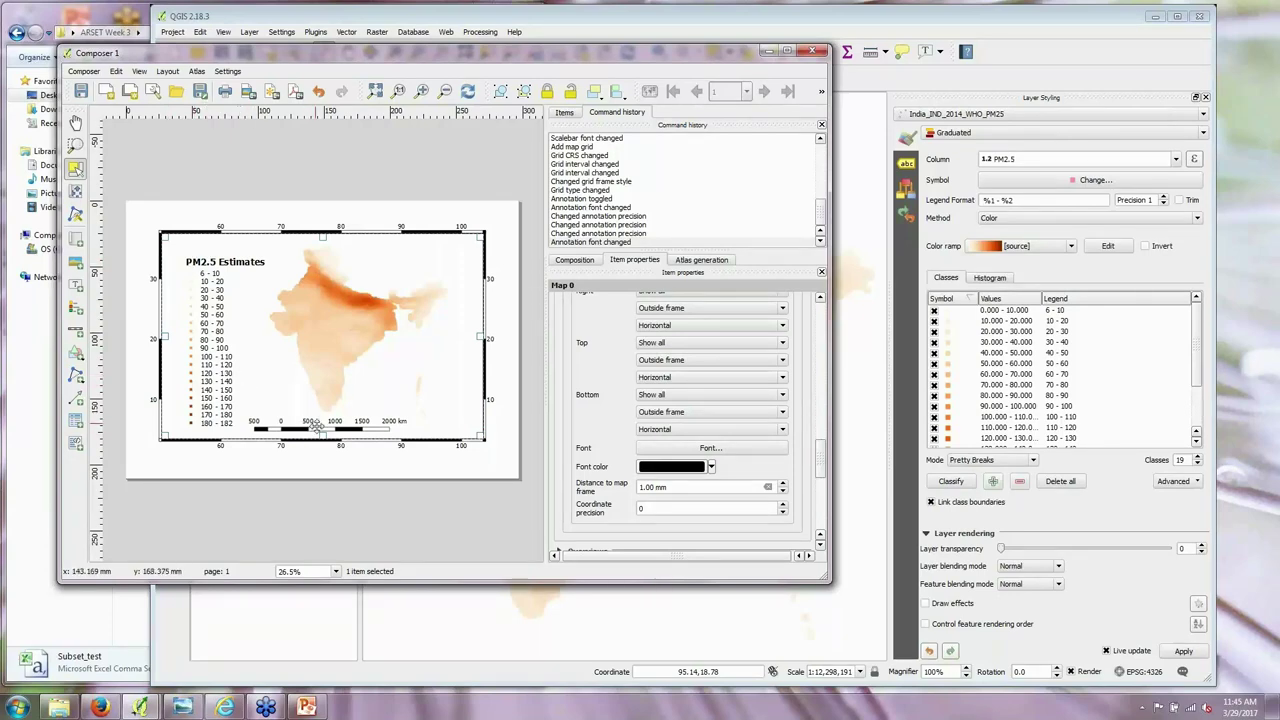
Step: Move the scale bar to the map's lower right corner and shift the PM2.5 Estimates legend slightly right, leaving nothing selected
{"action": "left_click_drag", "start_coordinate": [323, 425], "coordinate": [398, 424]}
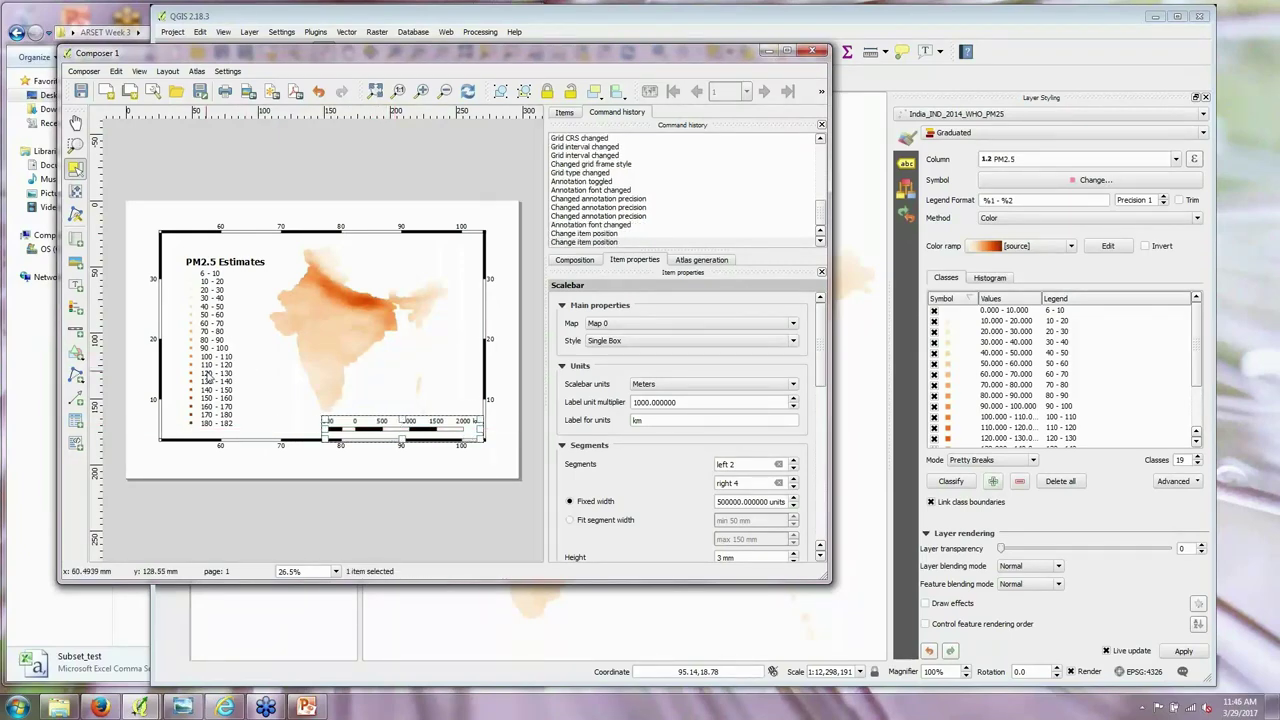
{"action": "left_click_drag", "start_coordinate": [211, 377], "coordinate": [218, 378]}
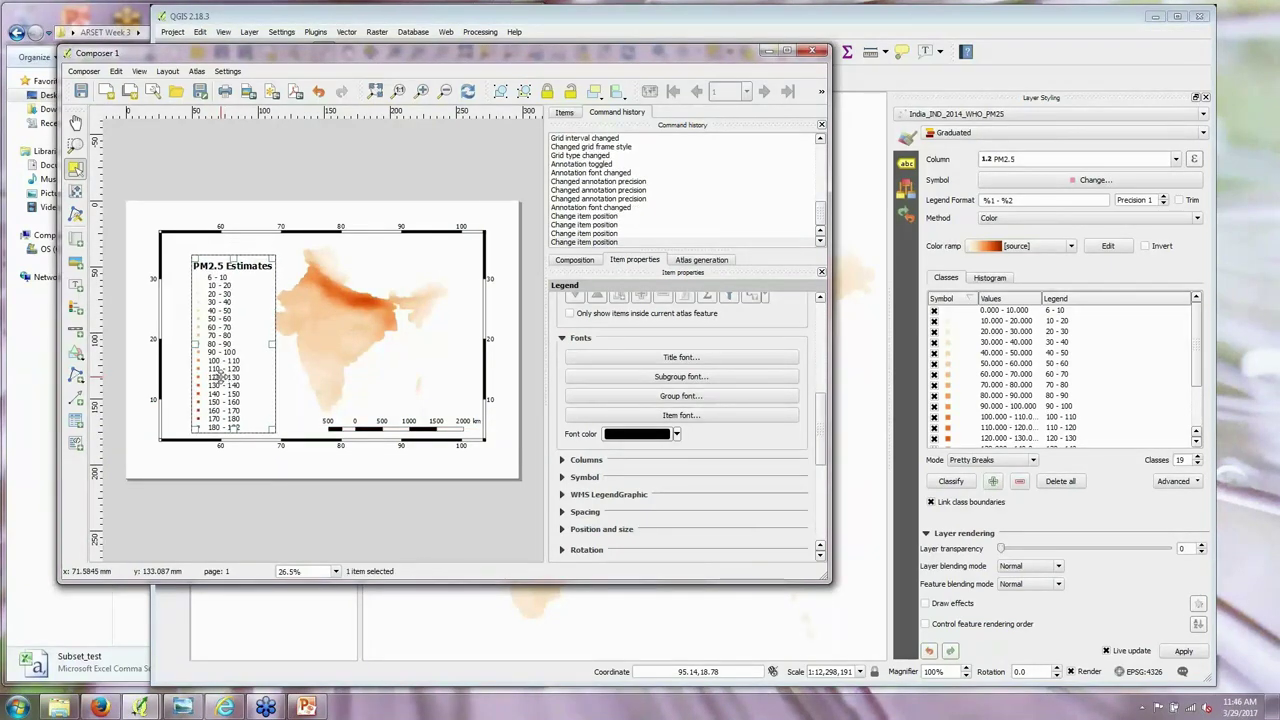
{"action": "left_click", "coordinate": [137, 159]}
Step: Add a rectangle shape that encloses the PM2.5 Estimates legend
{"action": "left_click", "coordinate": [167, 71]}
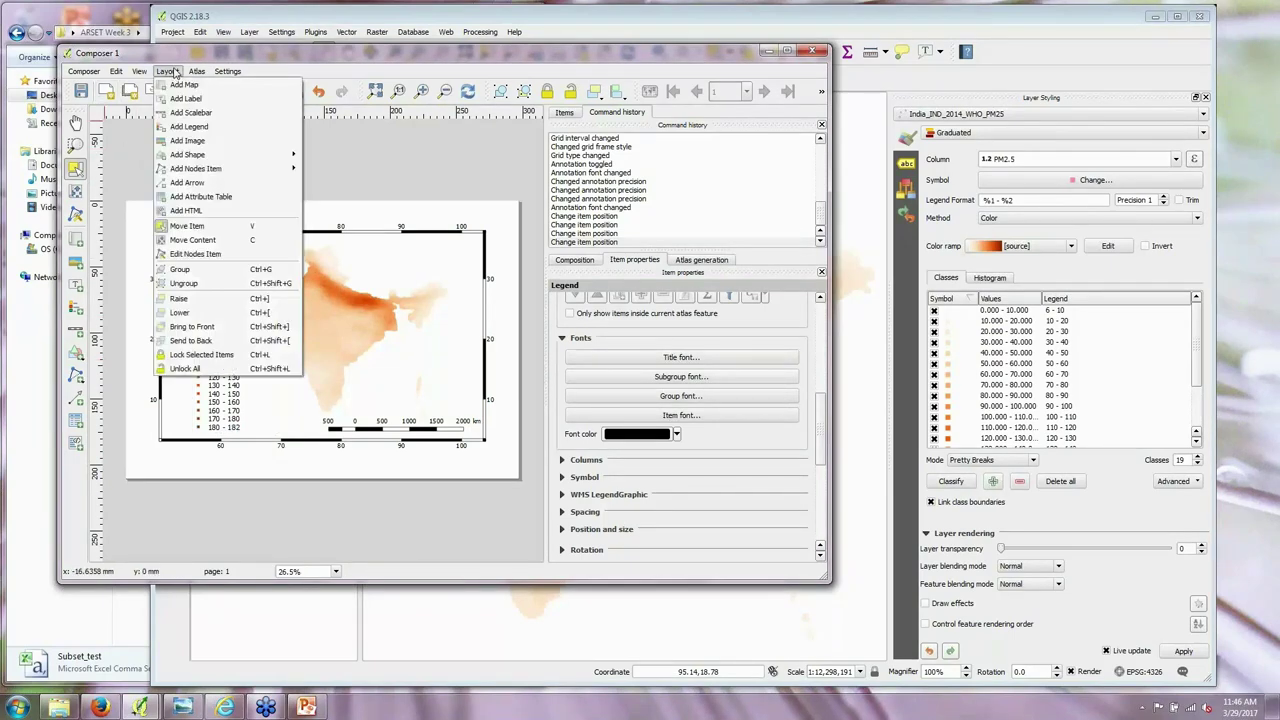
{"action": "mouse_move", "coordinate": [196, 158]}
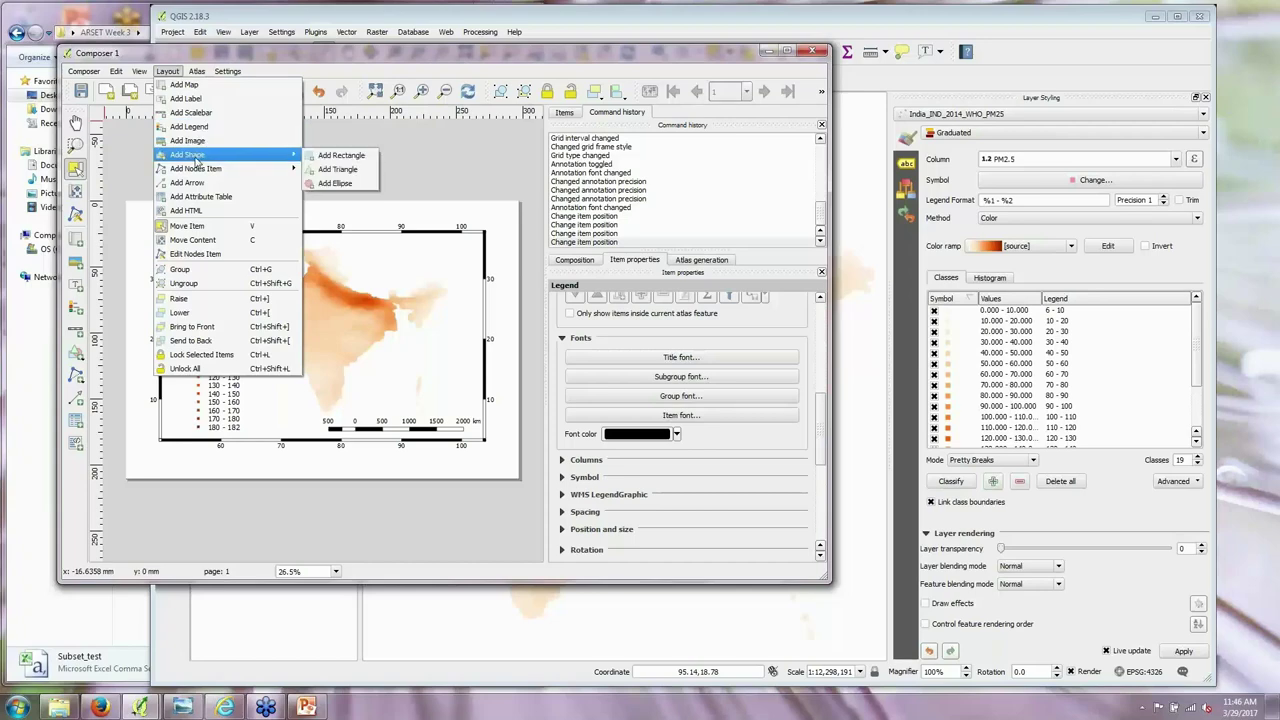
{"action": "left_click", "coordinate": [338, 156]}
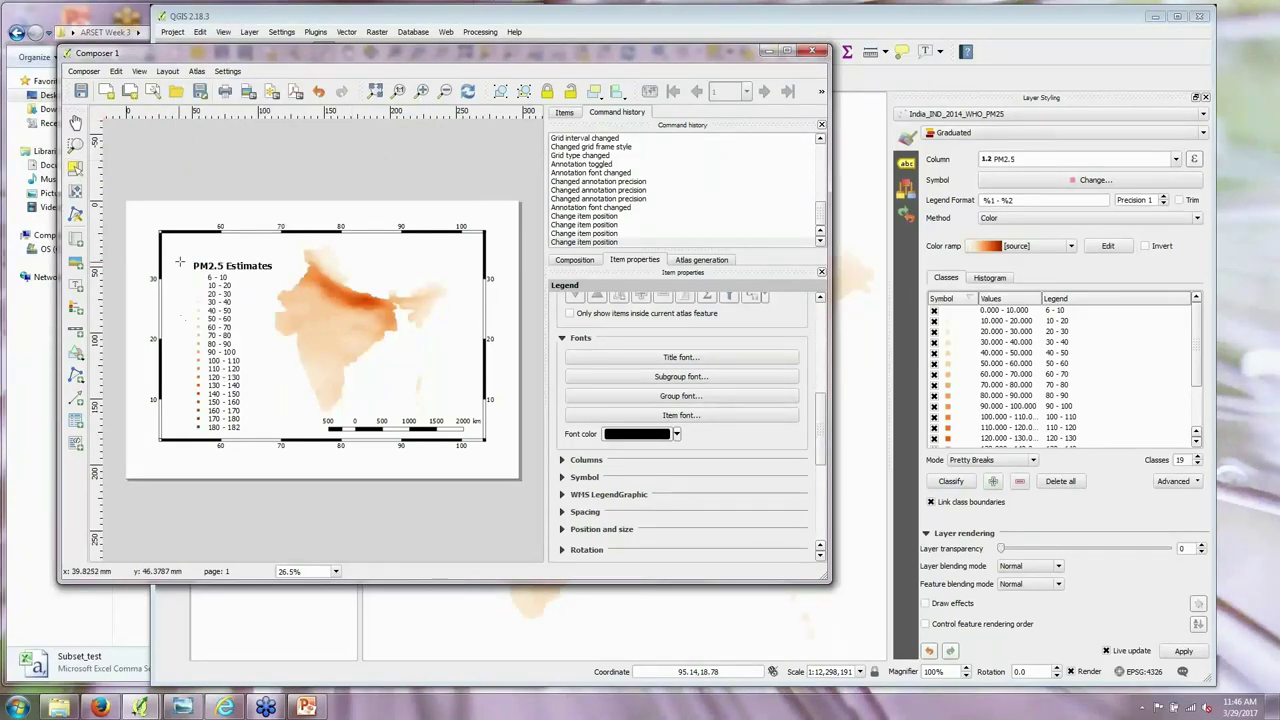
{"action": "left_click_drag", "start_coordinate": [184, 260], "coordinate": [272, 432]}
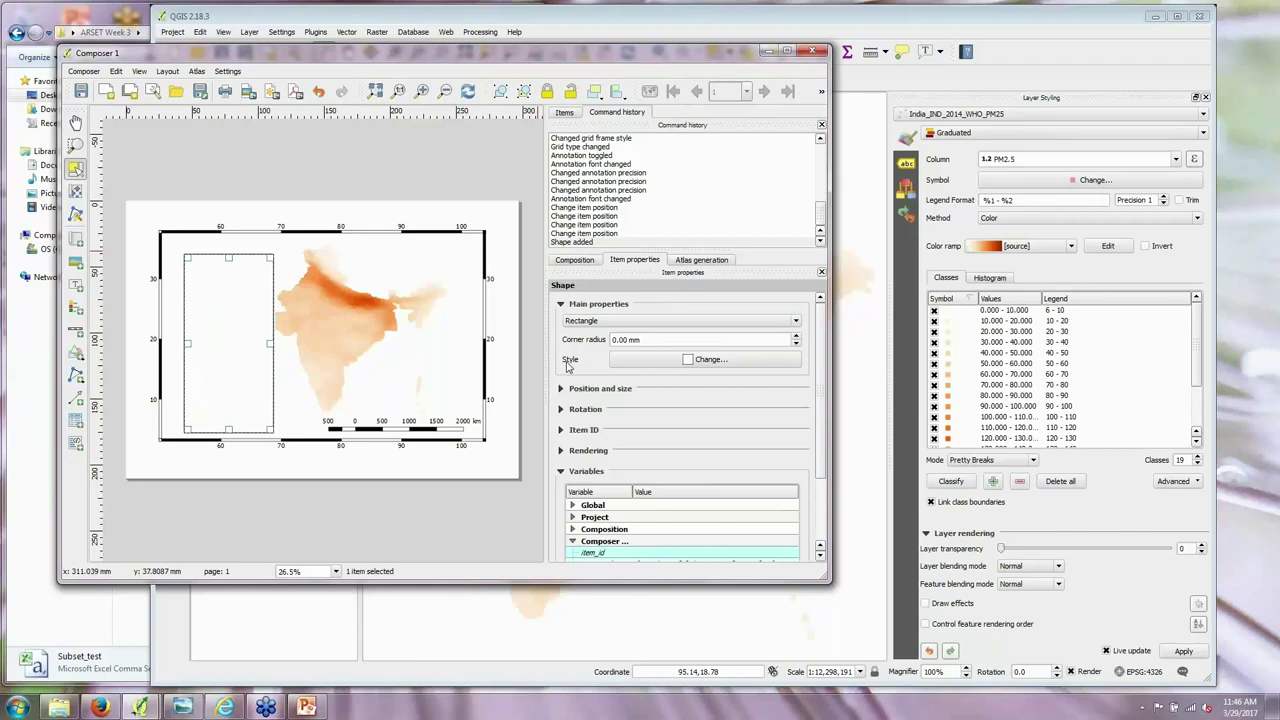
Step: Set the Simple fill color of the rectangle around the legend to Transparent fill
{"action": "left_click", "coordinate": [724, 366]}
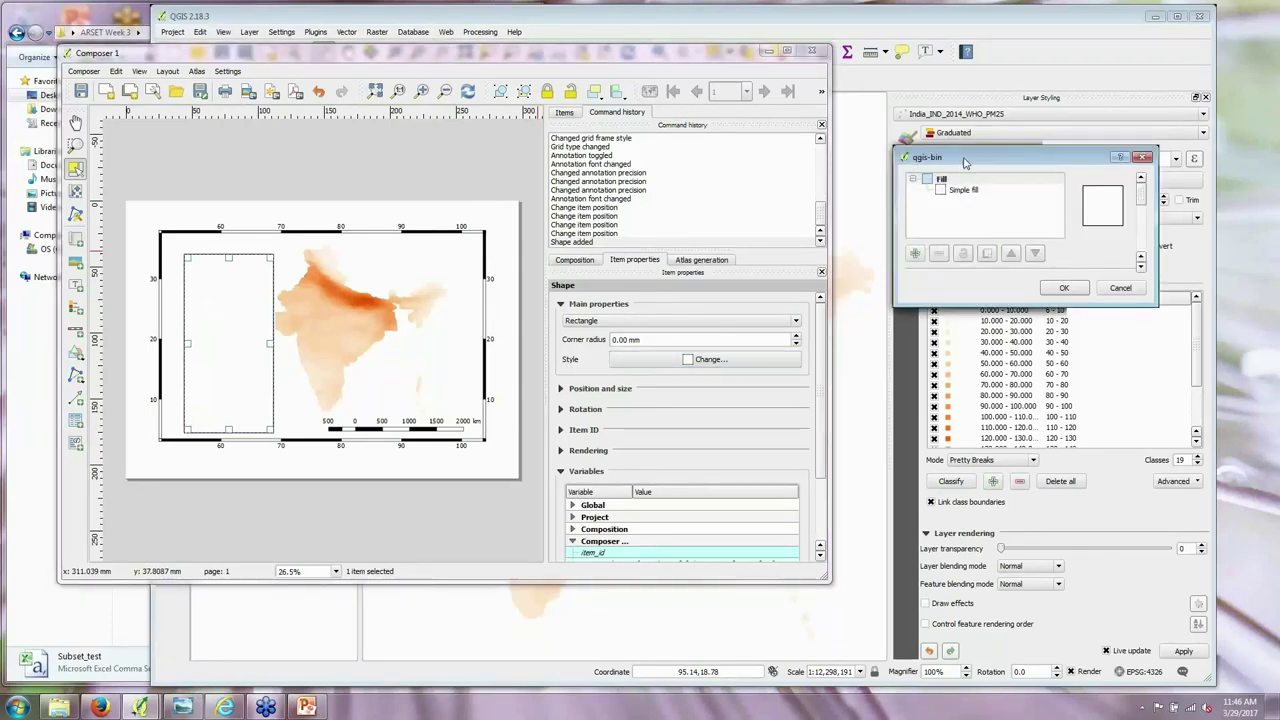
{"action": "left_click_drag", "start_coordinate": [972, 160], "coordinate": [530, 114]}
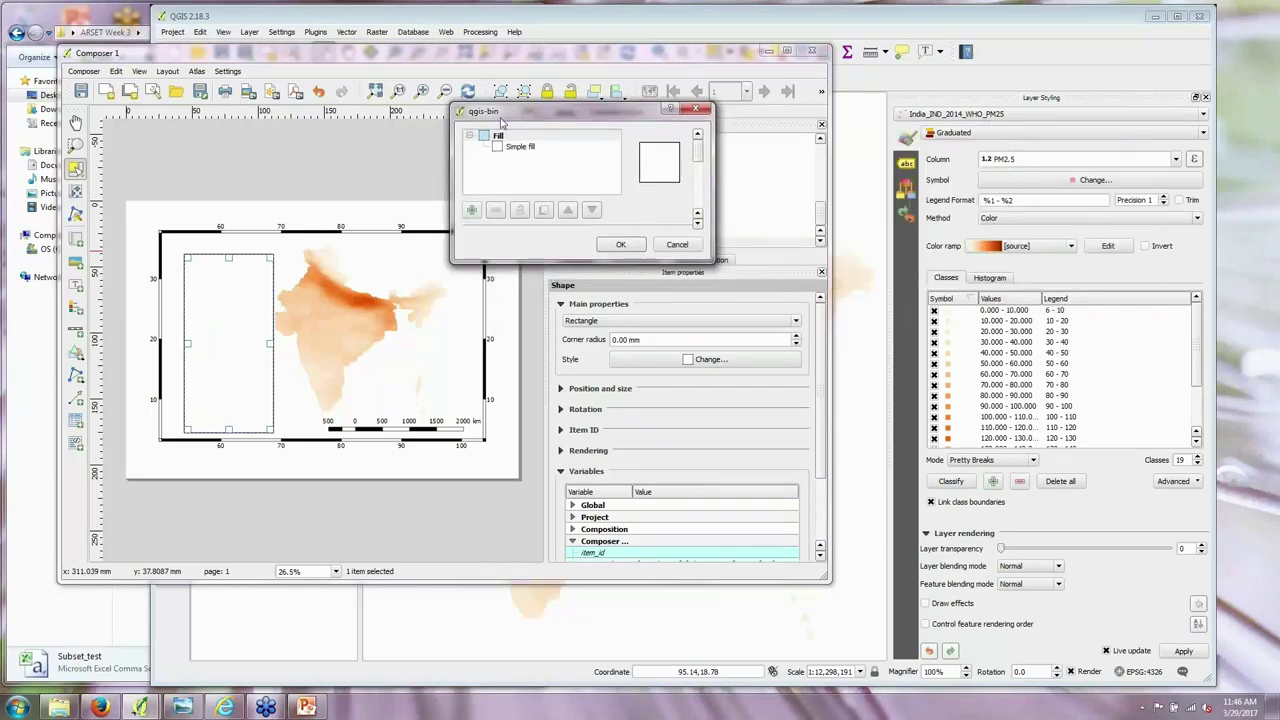
{"action": "left_click", "coordinate": [525, 150]}
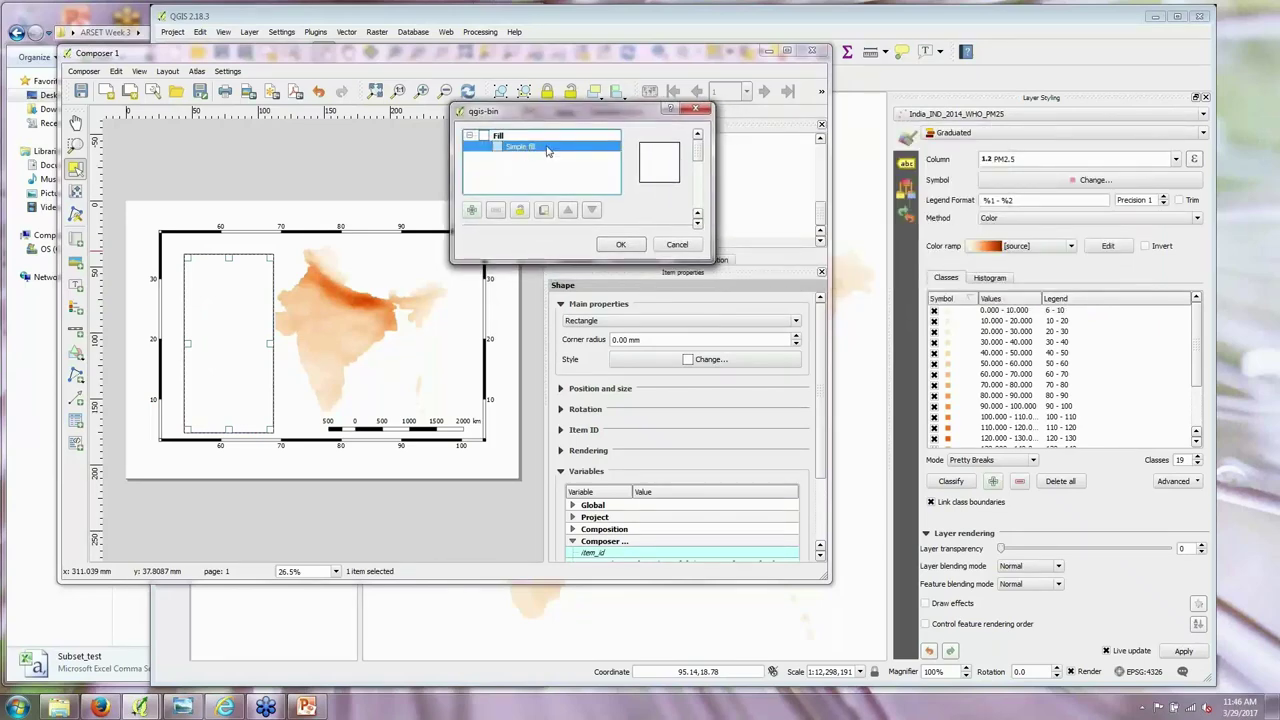
{"action": "left_click_drag", "start_coordinate": [704, 150], "coordinate": [703, 174]}
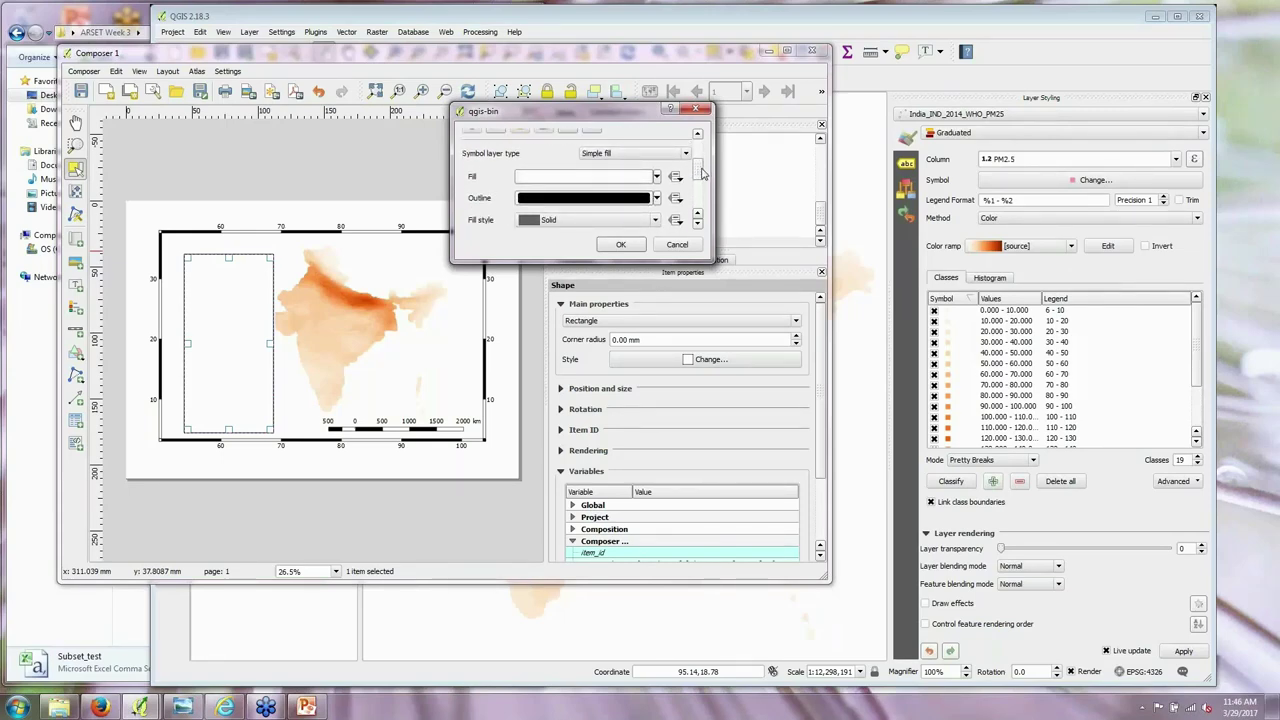
{"action": "left_click", "coordinate": [656, 177]}
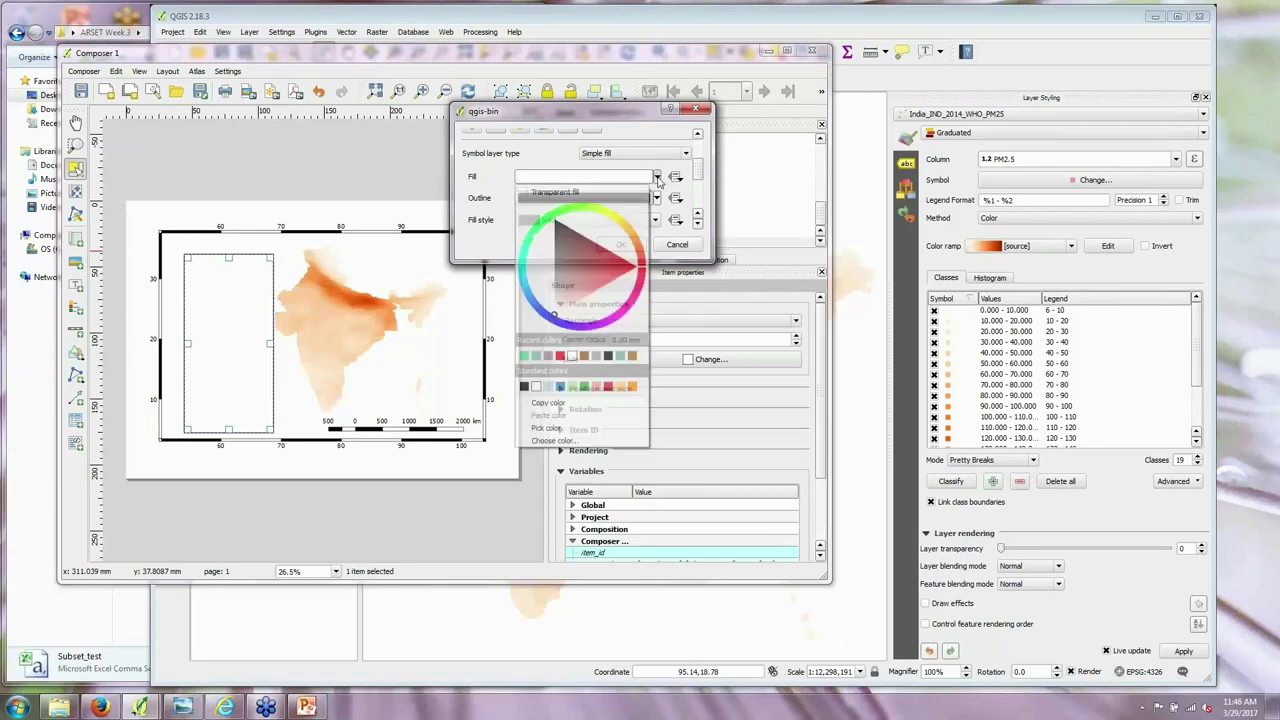
{"action": "left_click", "coordinate": [524, 193]}
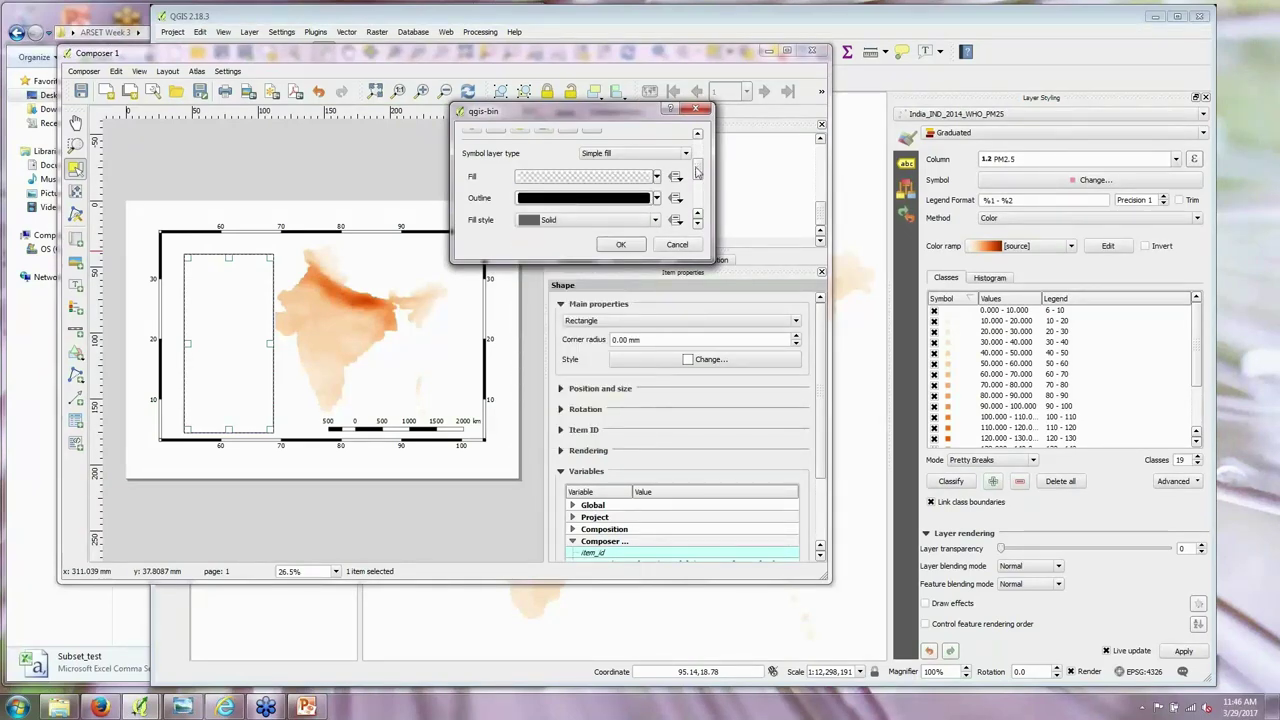
Step: Thicken the rectangle's outline and apply the new shape style
{"action": "left_click_drag", "start_coordinate": [697, 172], "coordinate": [697, 193]}
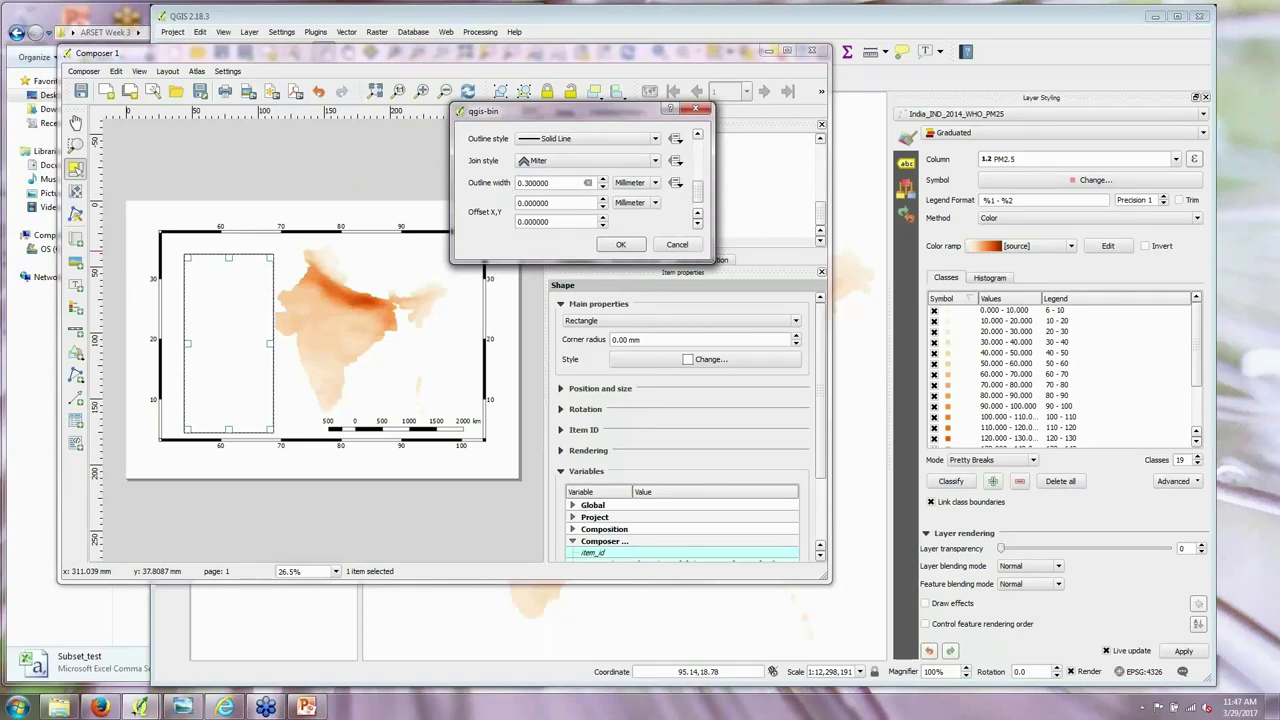
{"action": "left_click", "coordinate": [603, 179]}
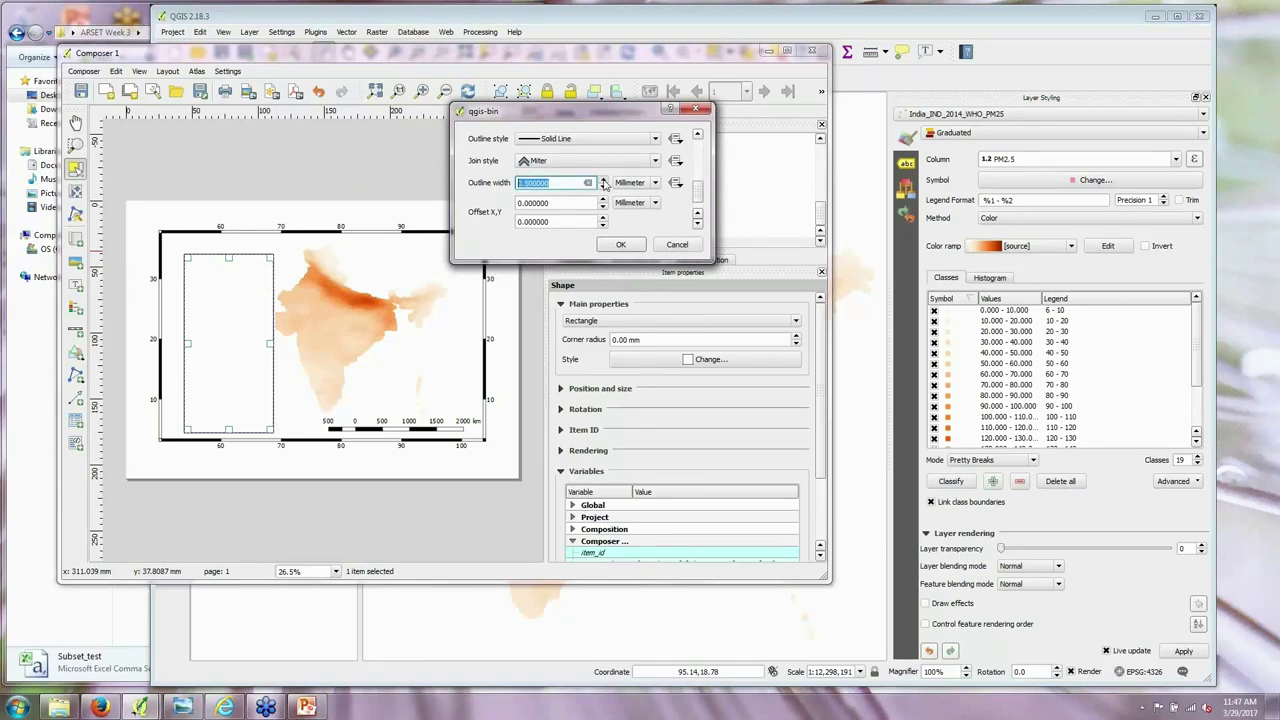
{"action": "left_click", "coordinate": [618, 245]}
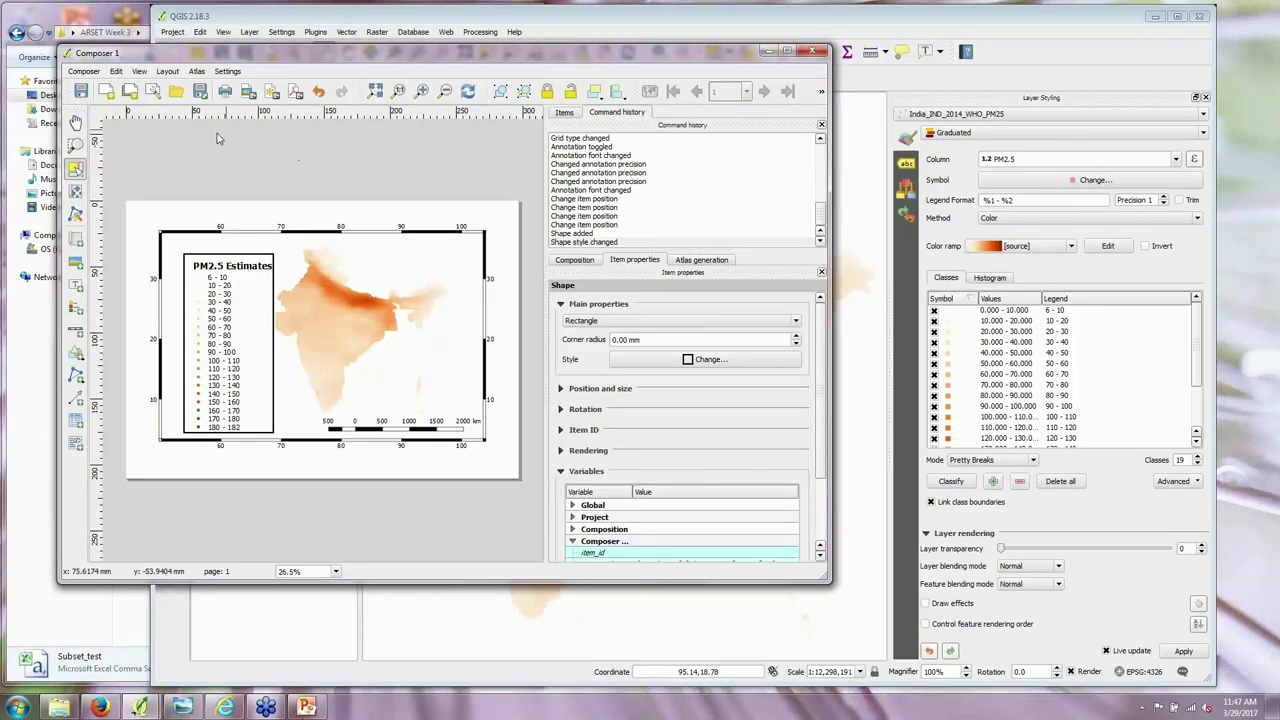
Step: Add a label below the map's lower left corner with the text "Gridded PM2.5 Estimates - 2014"
{"action": "left_click", "coordinate": [168, 72]}
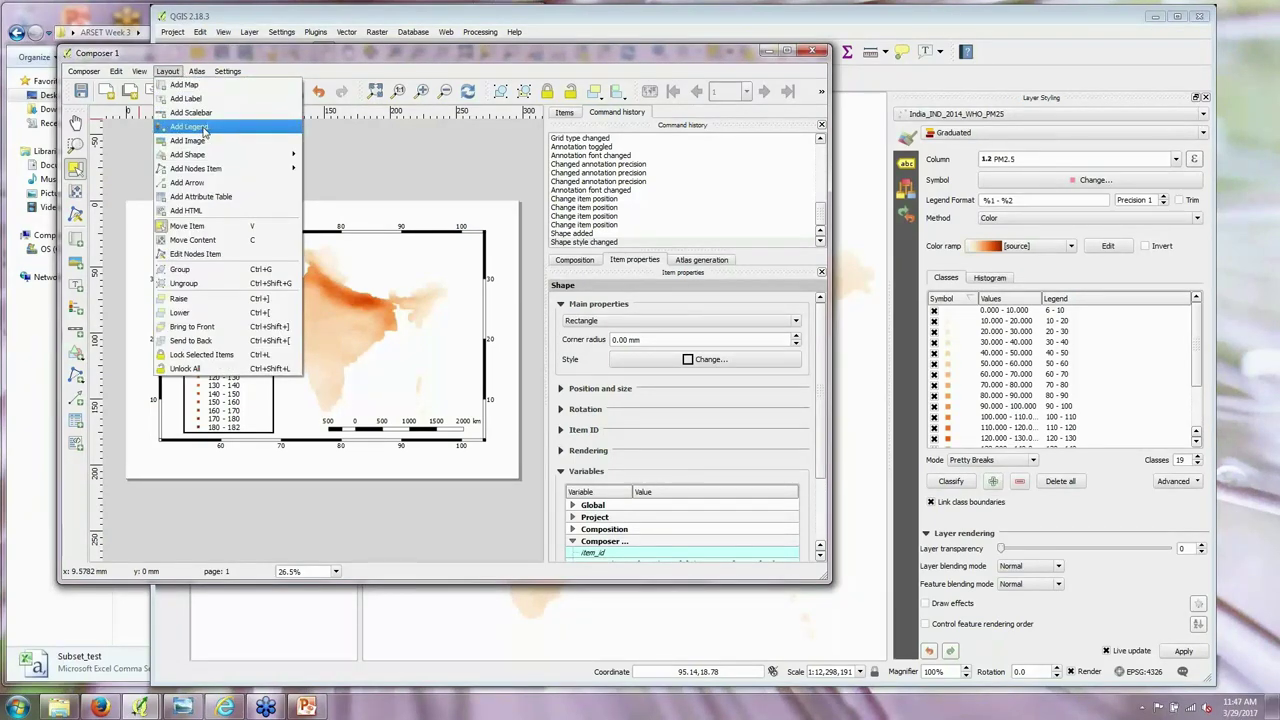
{"action": "left_click", "coordinate": [198, 99]}
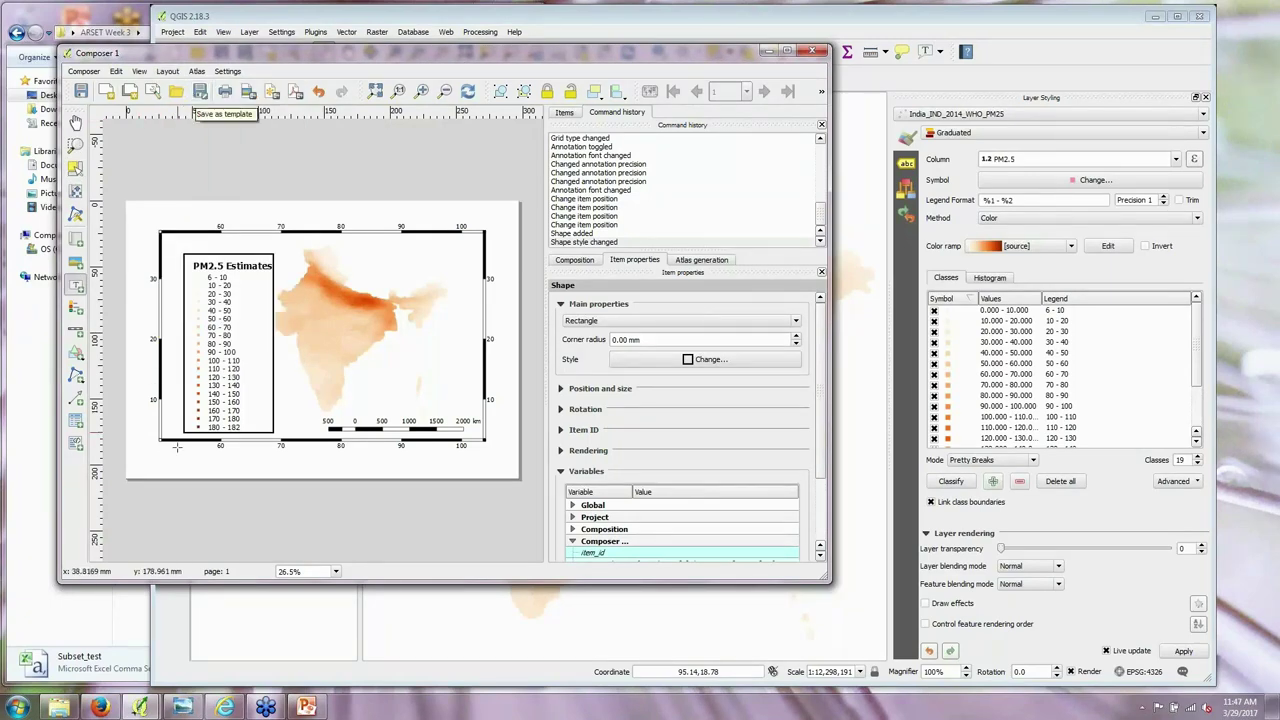
{"action": "left_click", "coordinate": [162, 456]}
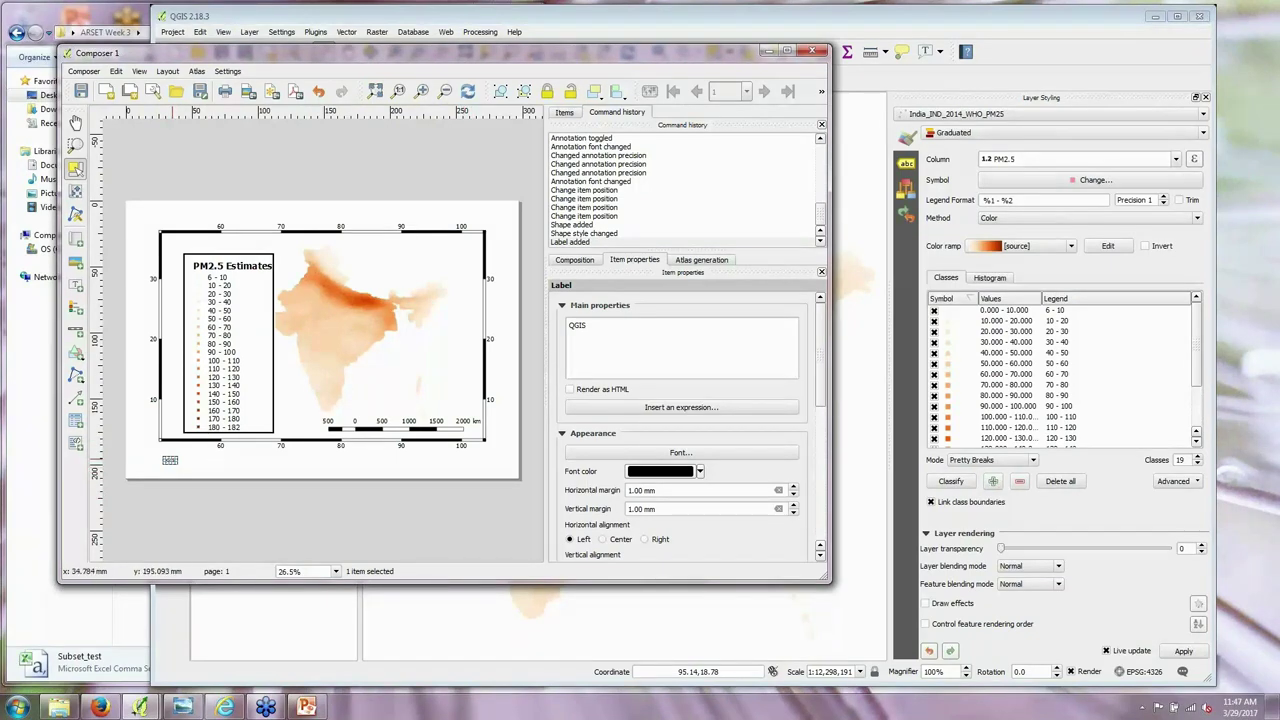
{"action": "left_click", "coordinate": [605, 323]}
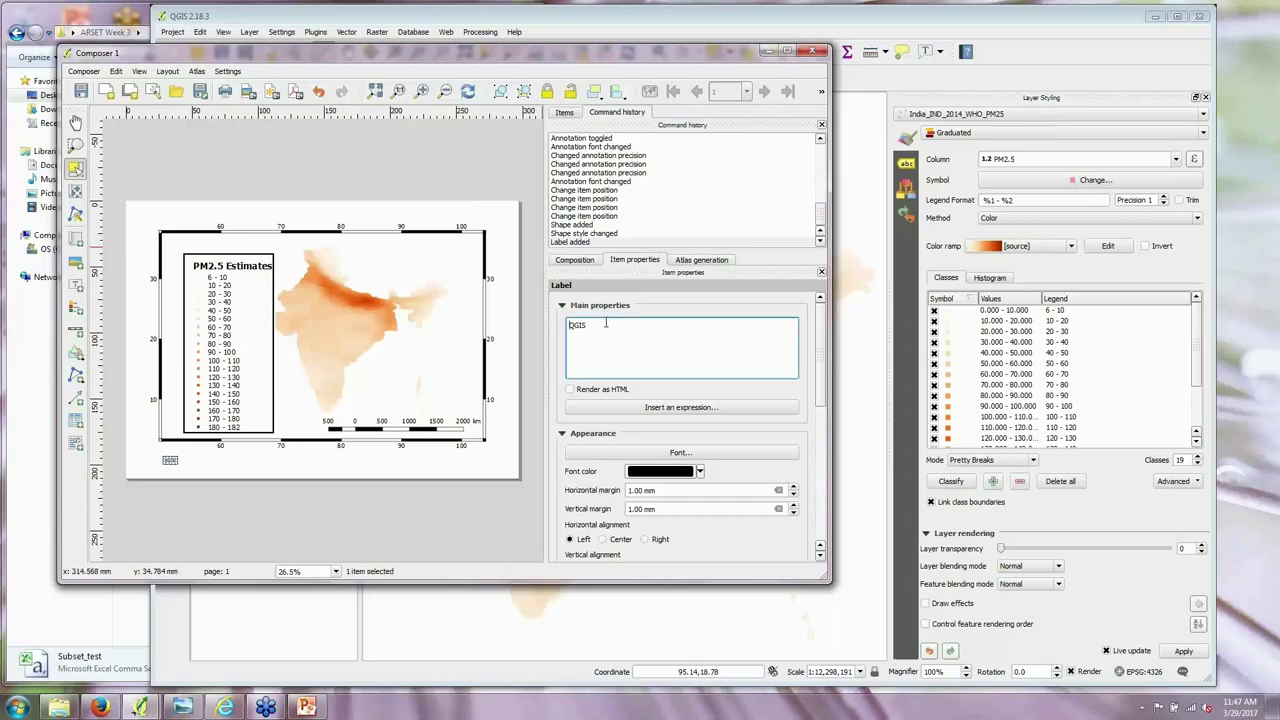
{"action": "key", "text": "shift+Right"}
{"action": "key", "text": "shift+Right"}
{"action": "type", "text": "G"}
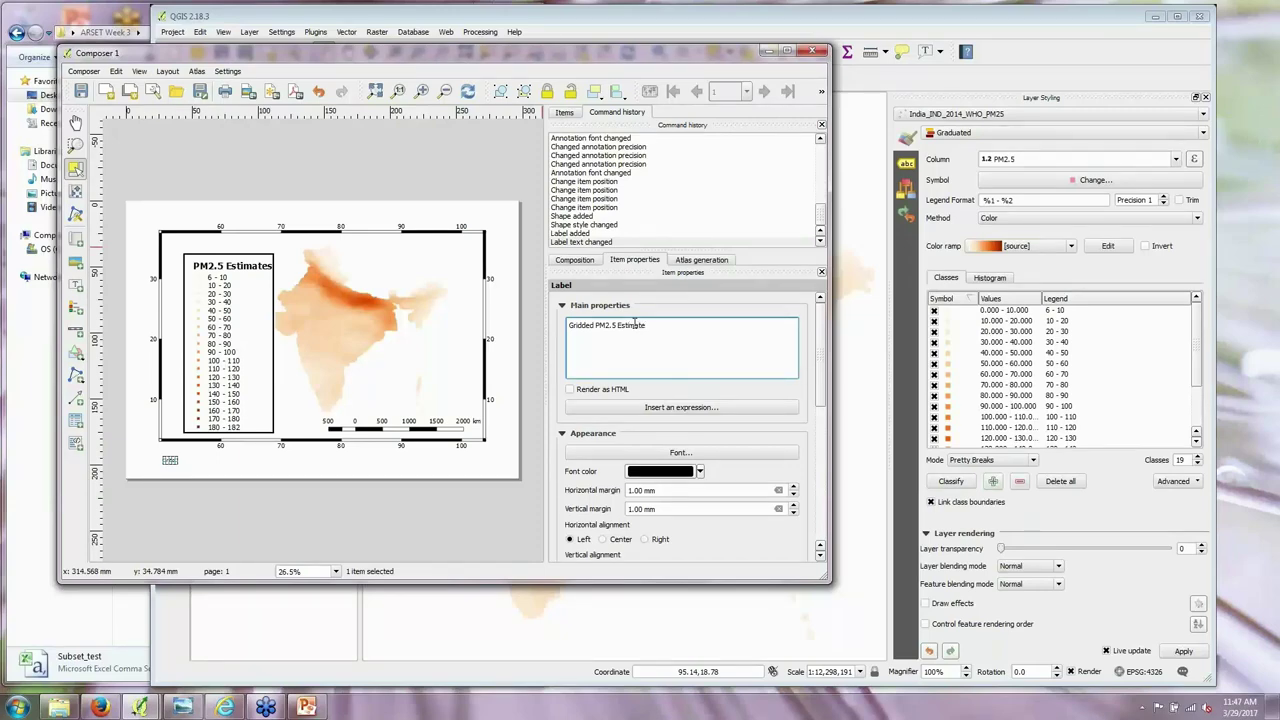
{"action": "type", "text": "2014"}
Step: Enlarge the label's frame below the map, widening it to more than half the map's width and raising its top edge slightly
{"action": "left_click", "coordinate": [168, 463]}
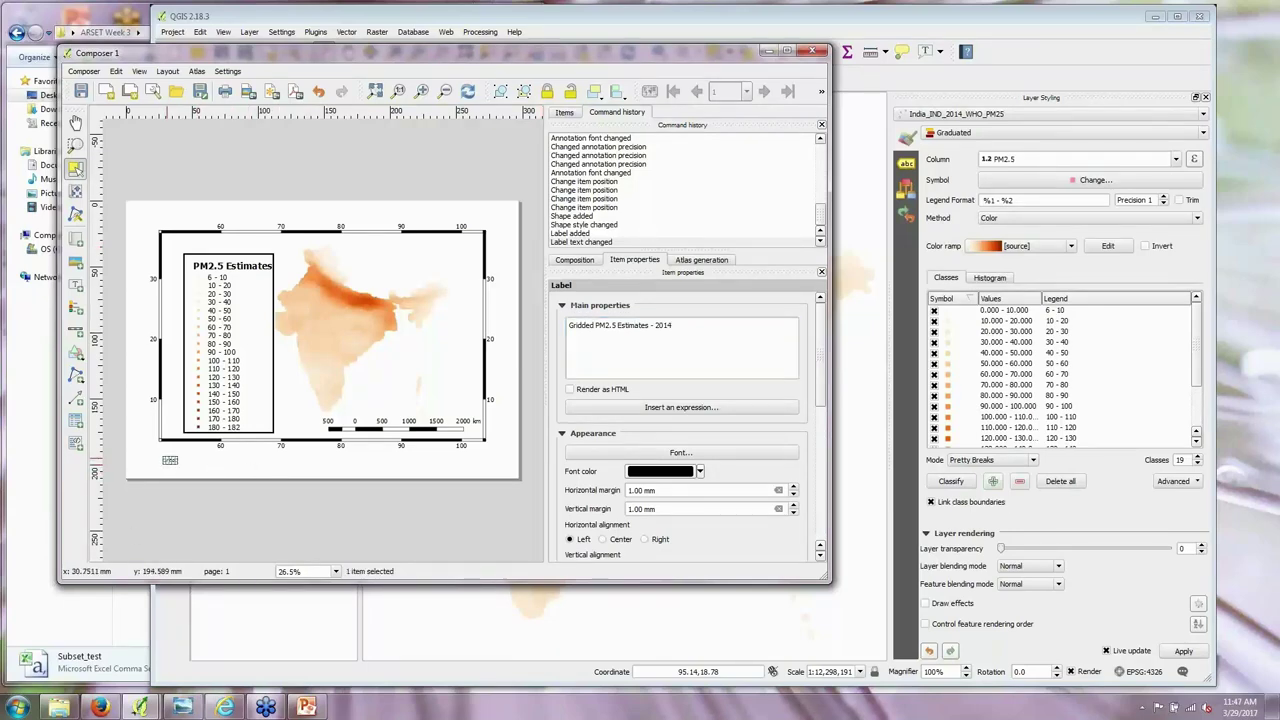
{"action": "left_click_drag", "start_coordinate": [176, 464], "coordinate": [358, 465]}
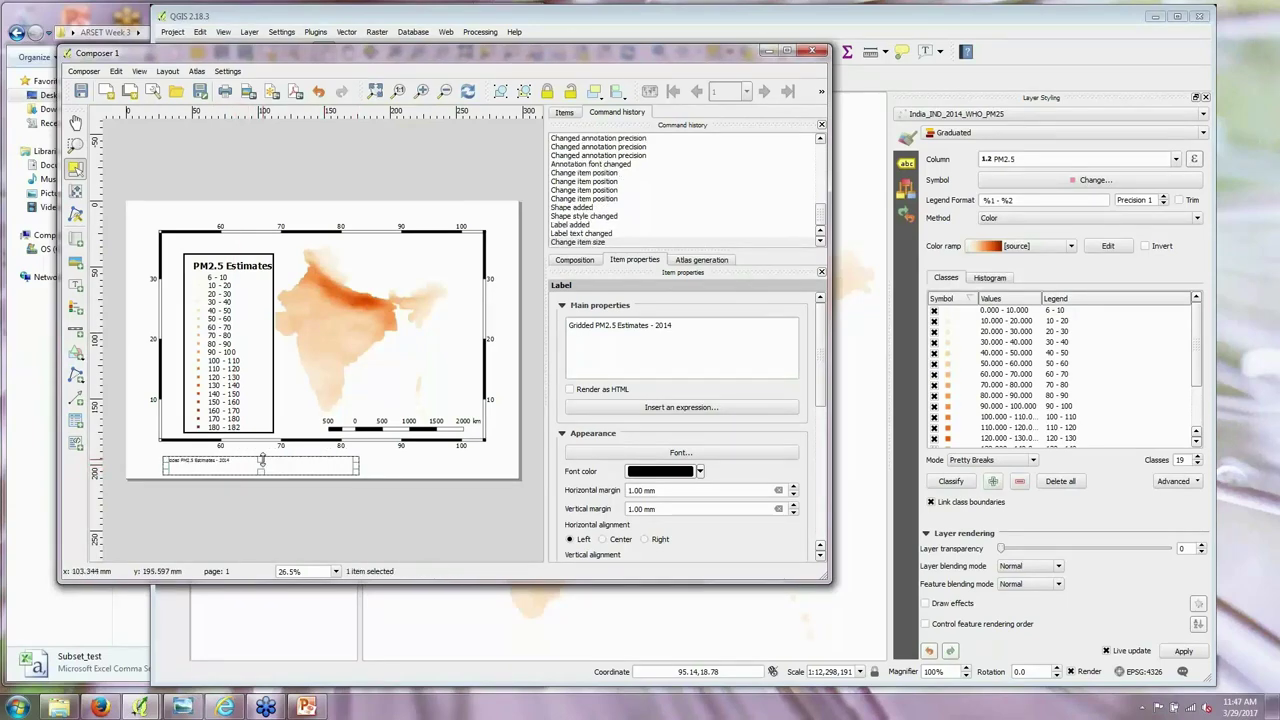
{"action": "left_click_drag", "start_coordinate": [253, 458], "coordinate": [253, 452]}
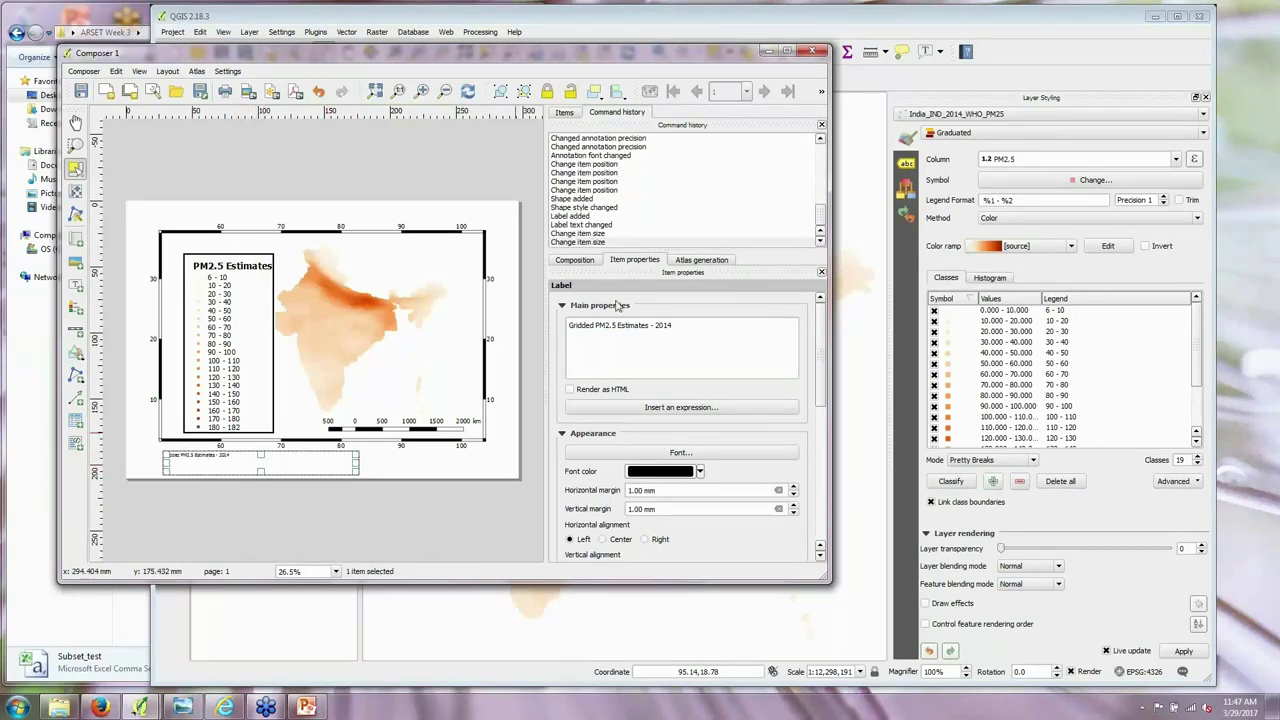
Step: Set the font size of the Gridded PM2.5 Estimates - 2014 label to 22
{"action": "left_click", "coordinate": [692, 455]}
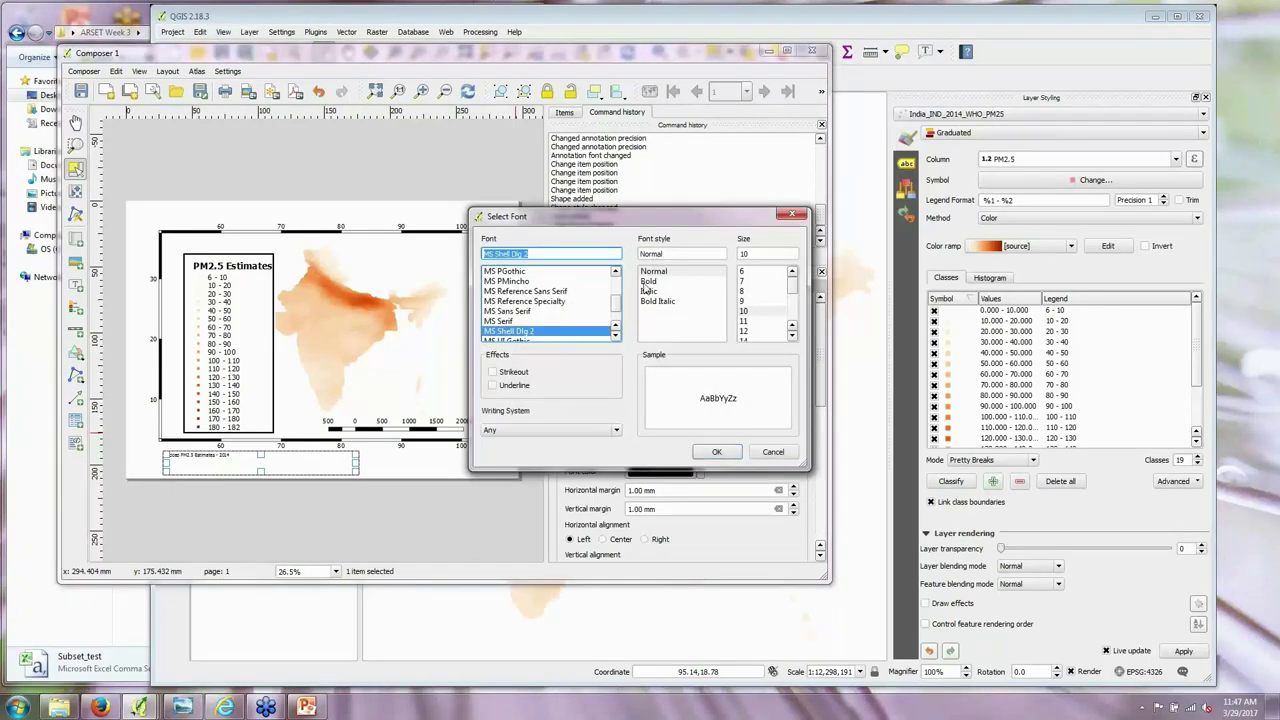
{"action": "left_click", "coordinate": [791, 336]}
{"action": "left_click", "coordinate": [791, 336]}
{"action": "left_click", "coordinate": [750, 340]}
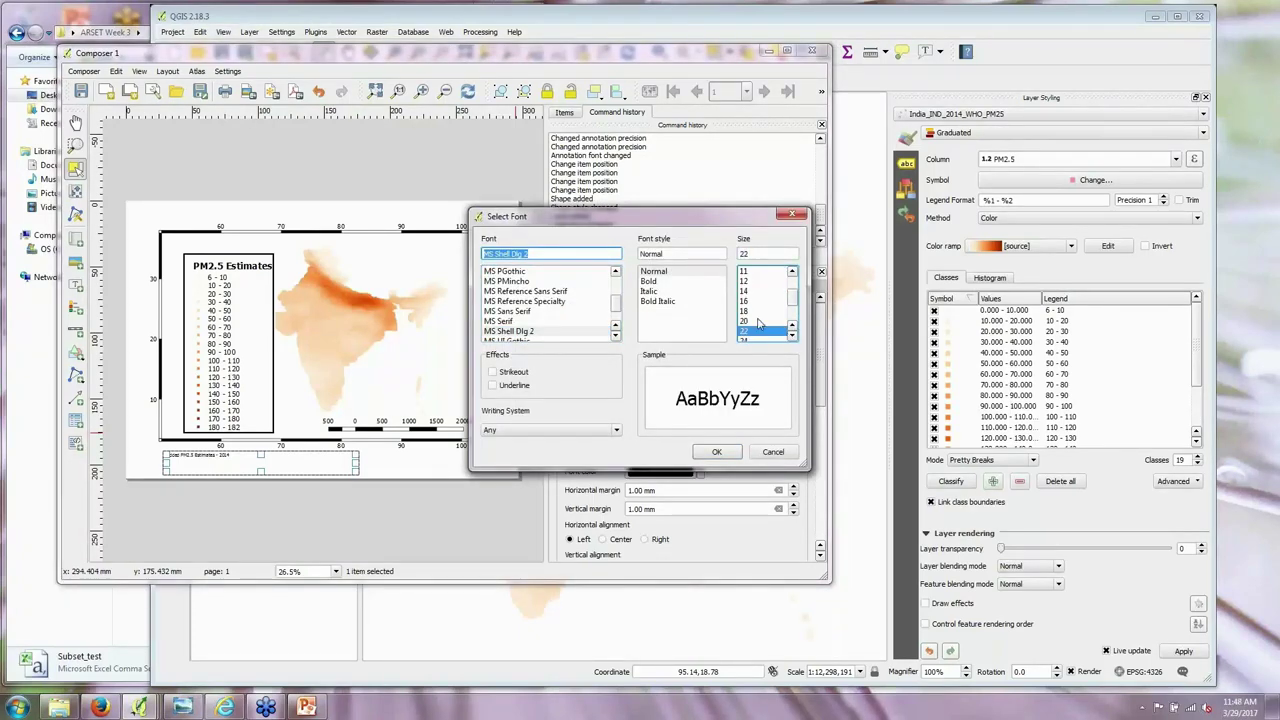
{"action": "left_click", "coordinate": [720, 452]}
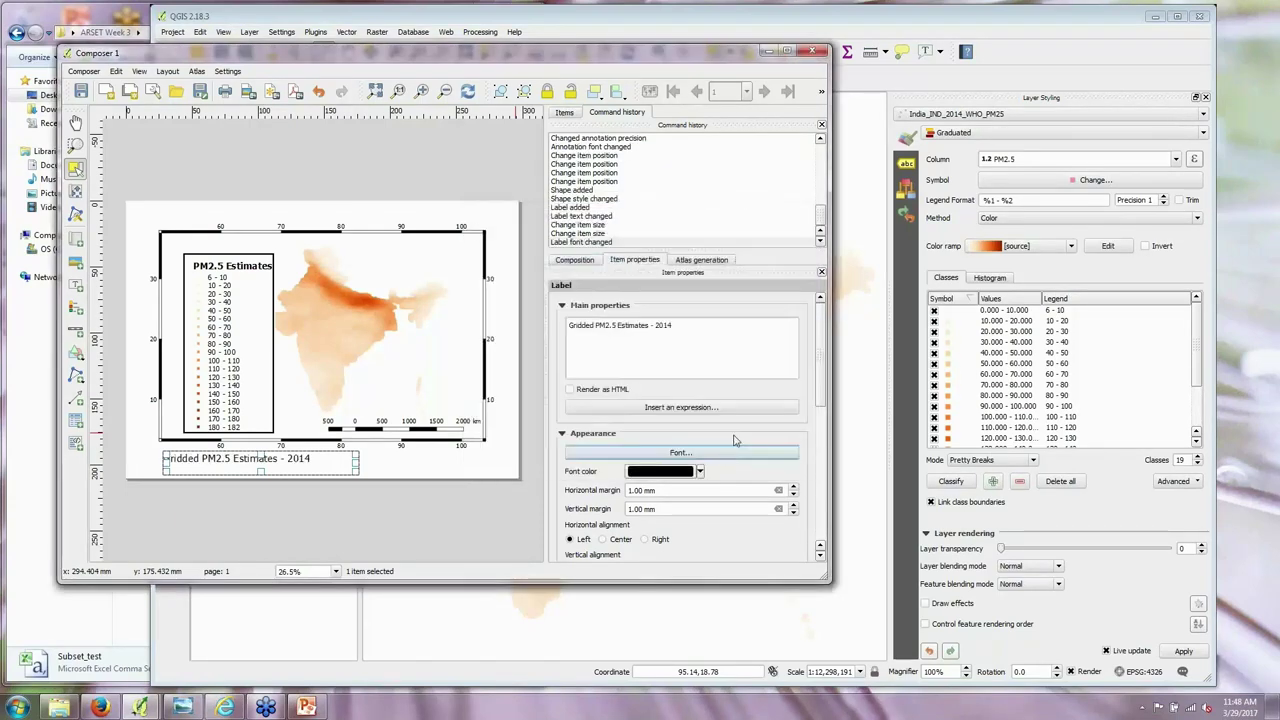
Step: Make the label text below the map bold, leaving nothing selected
{"action": "left_click", "coordinate": [237, 470]}
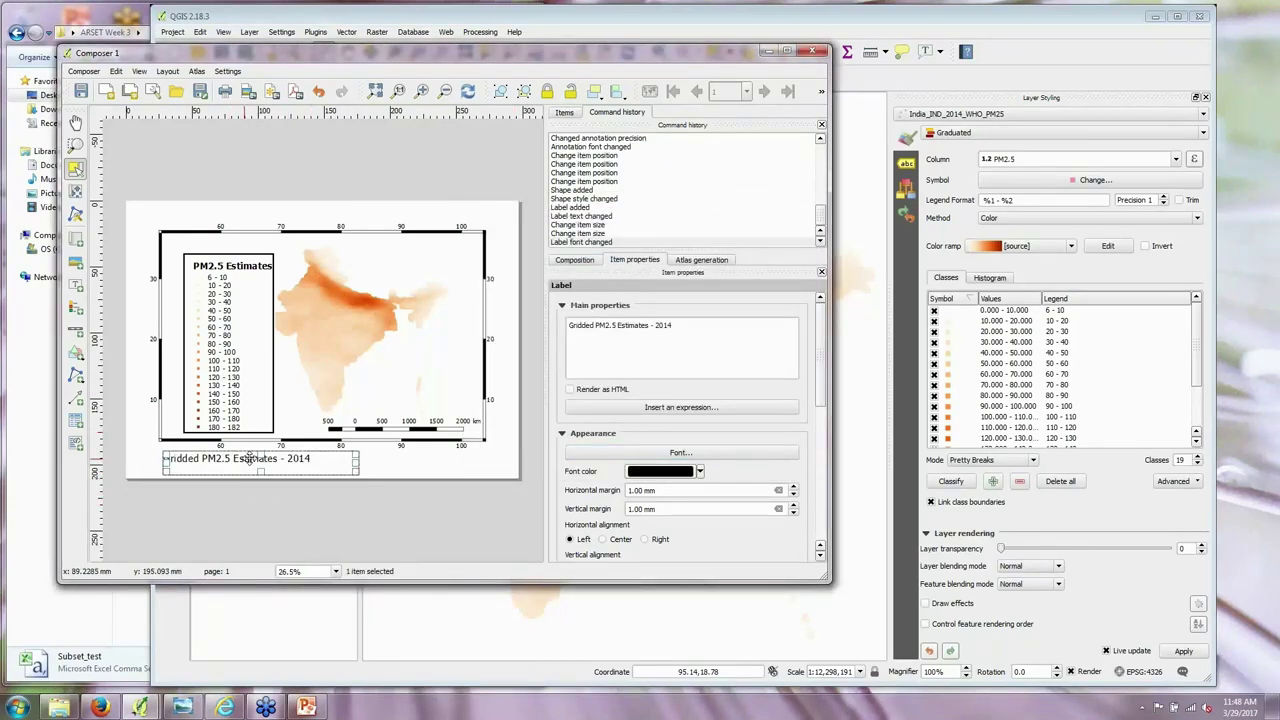
{"action": "left_click", "coordinate": [680, 452]}
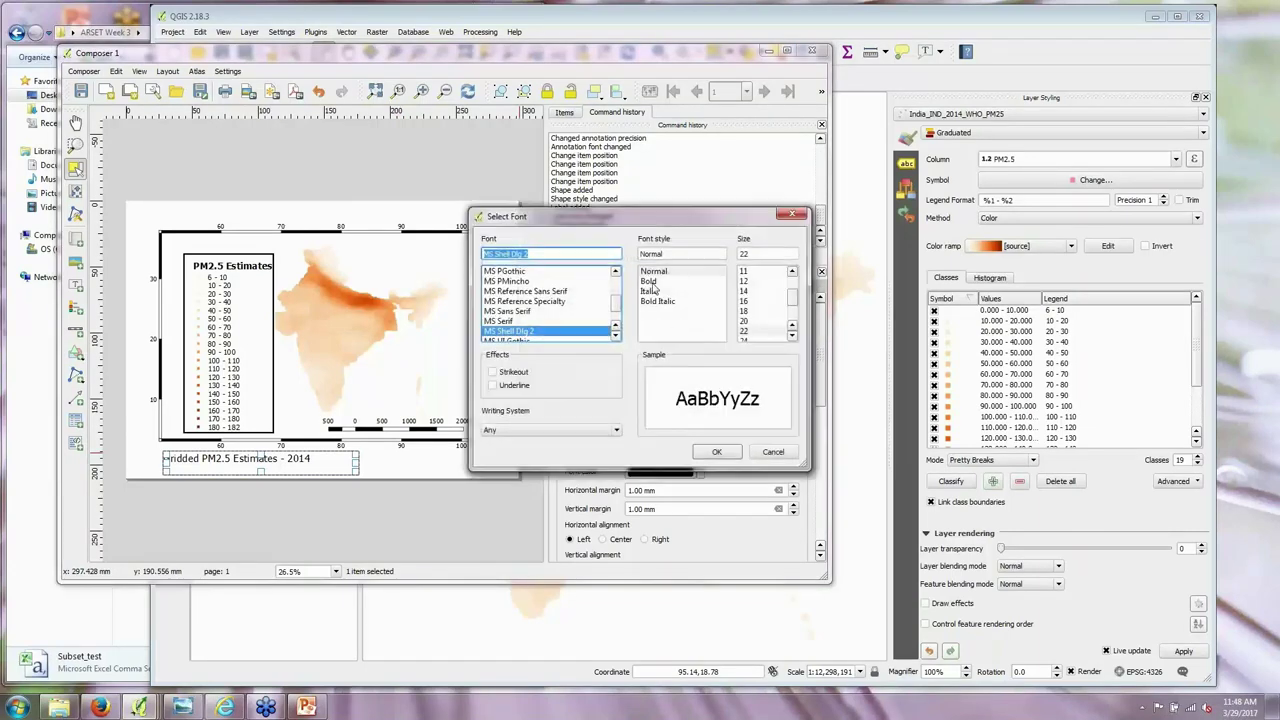
{"action": "left_click", "coordinate": [717, 453]}
{"action": "left_click", "coordinate": [325, 525]}
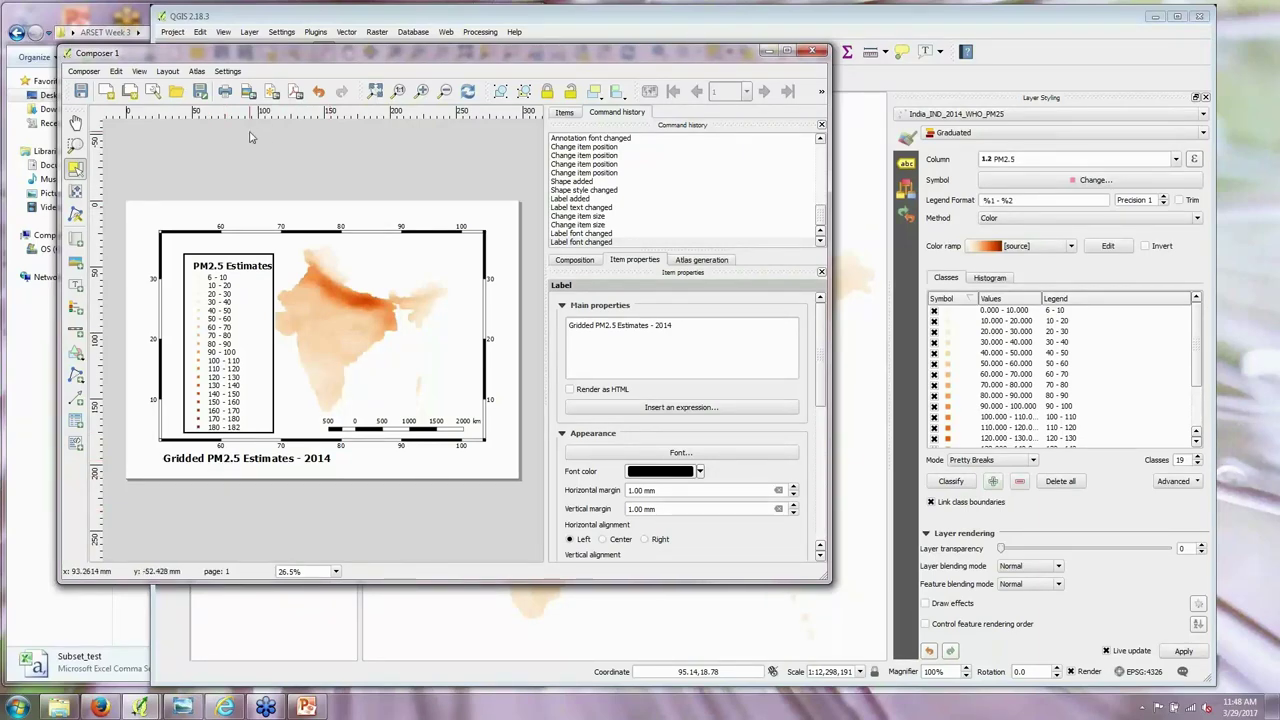
Step: Export the composition as a JPG image named example2 in the ARSET Week 3 folder at 300 dpi
{"action": "left_click", "coordinate": [88, 75]}
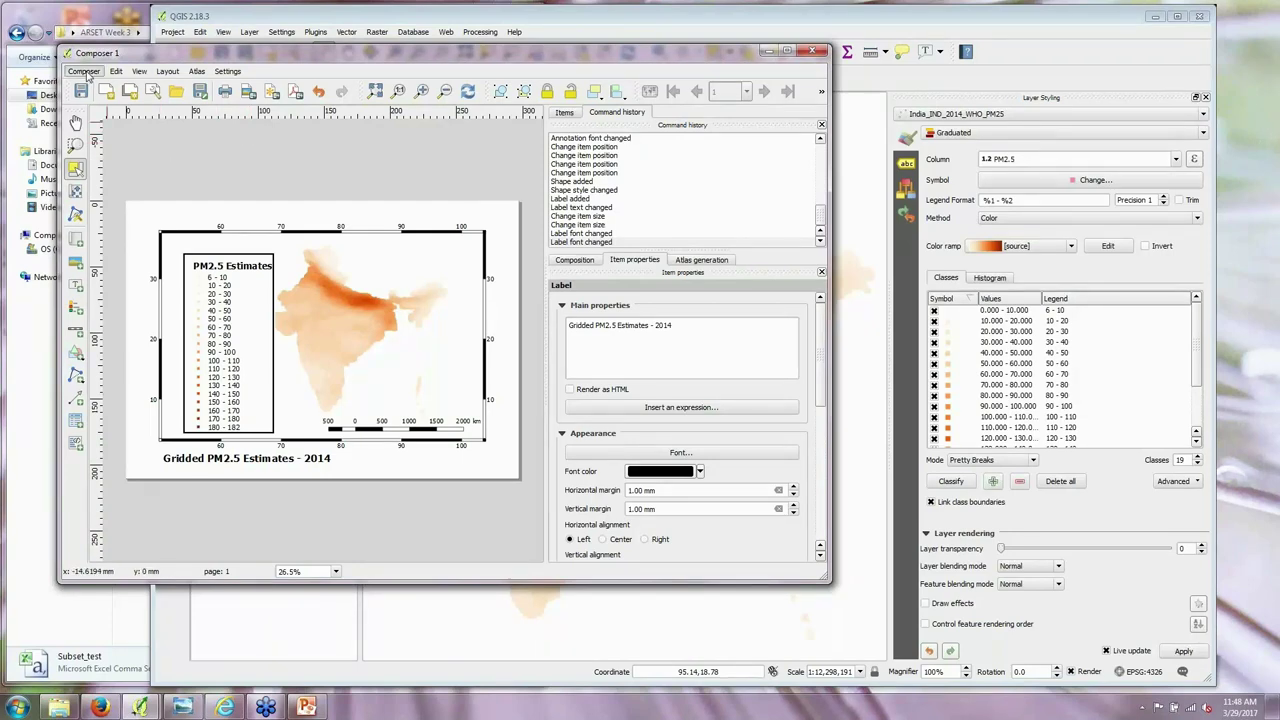
{"action": "left_click", "coordinate": [84, 72]}
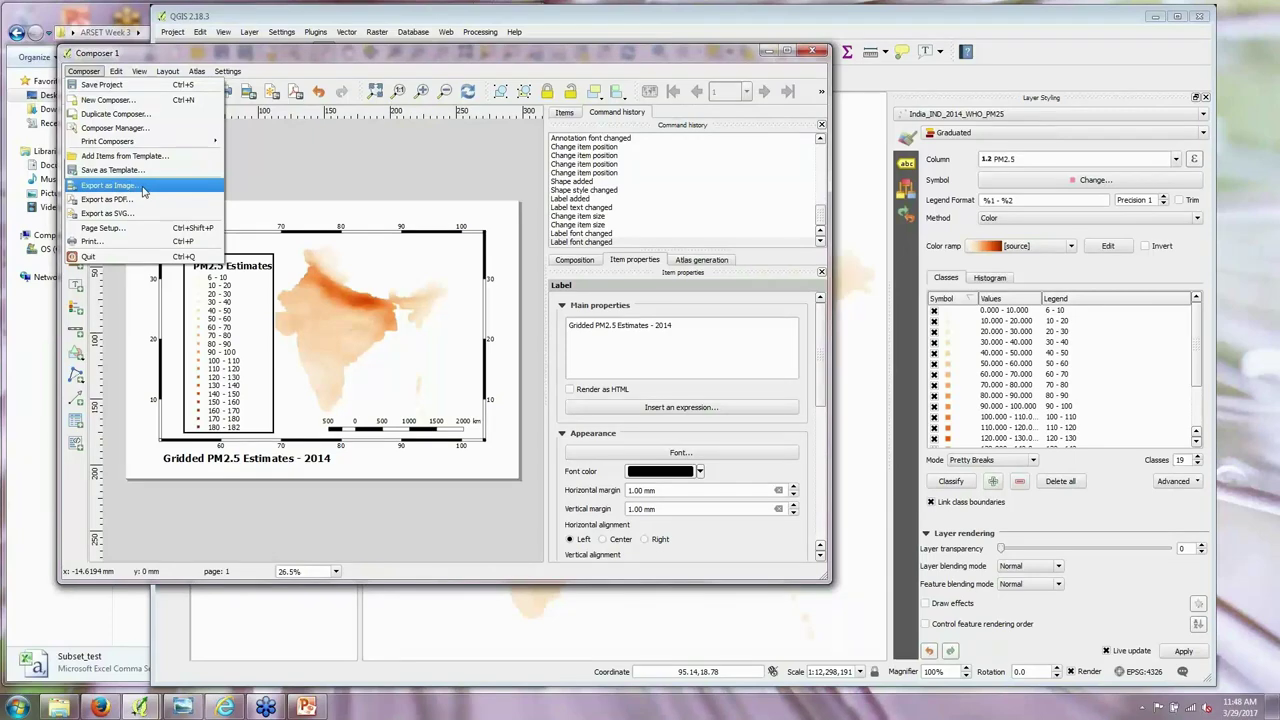
{"action": "left_click", "coordinate": [143, 189]}
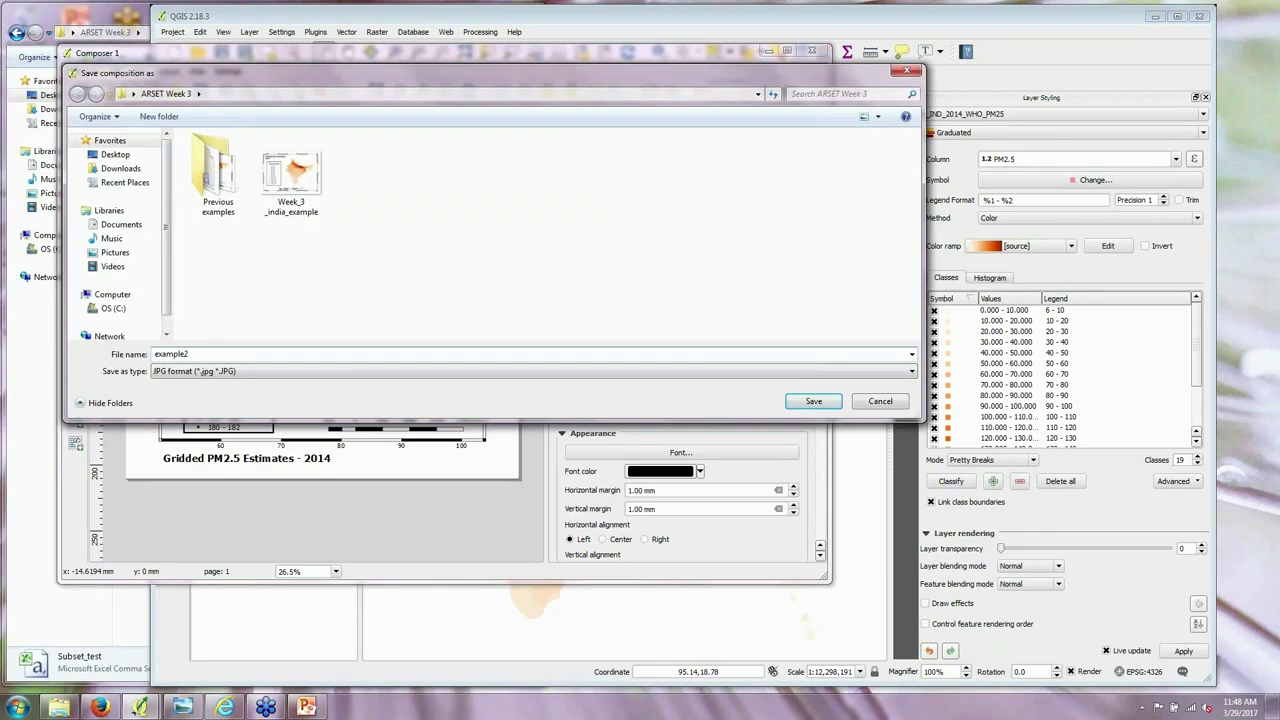
{"action": "left_click", "coordinate": [221, 374]}
{"action": "left_click", "coordinate": [236, 421]}
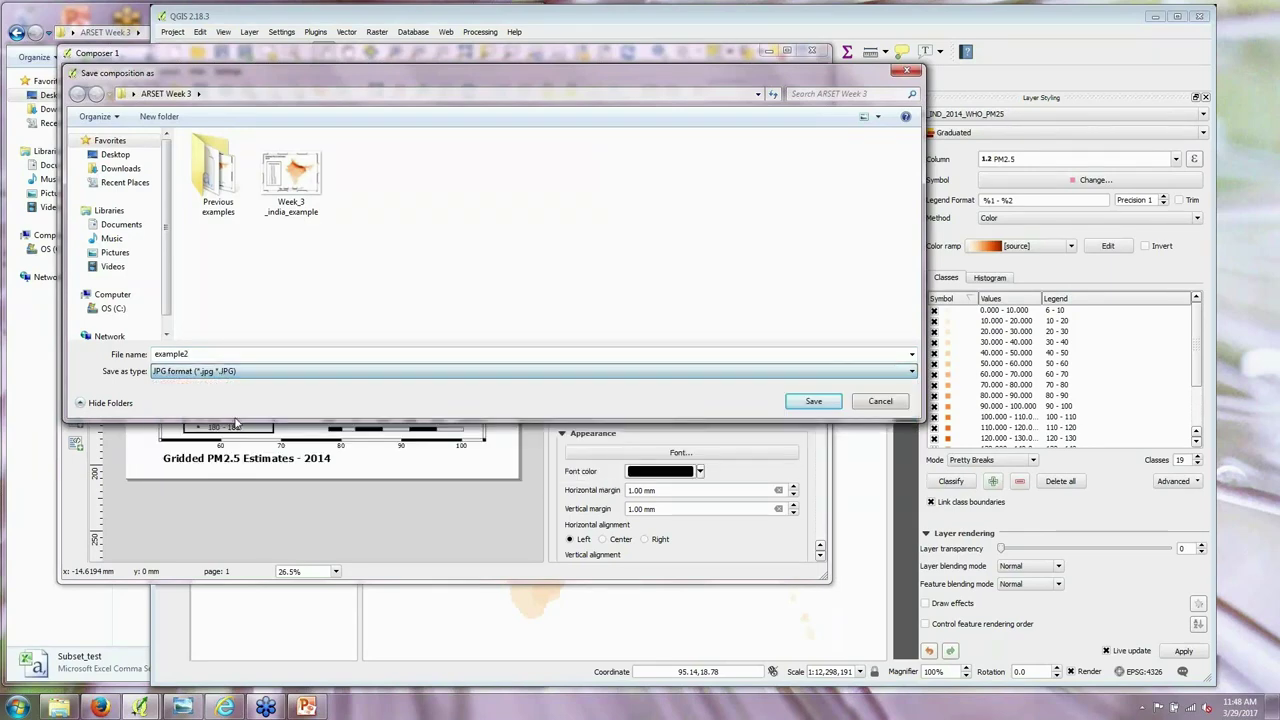
{"action": "left_click", "coordinate": [814, 402]}
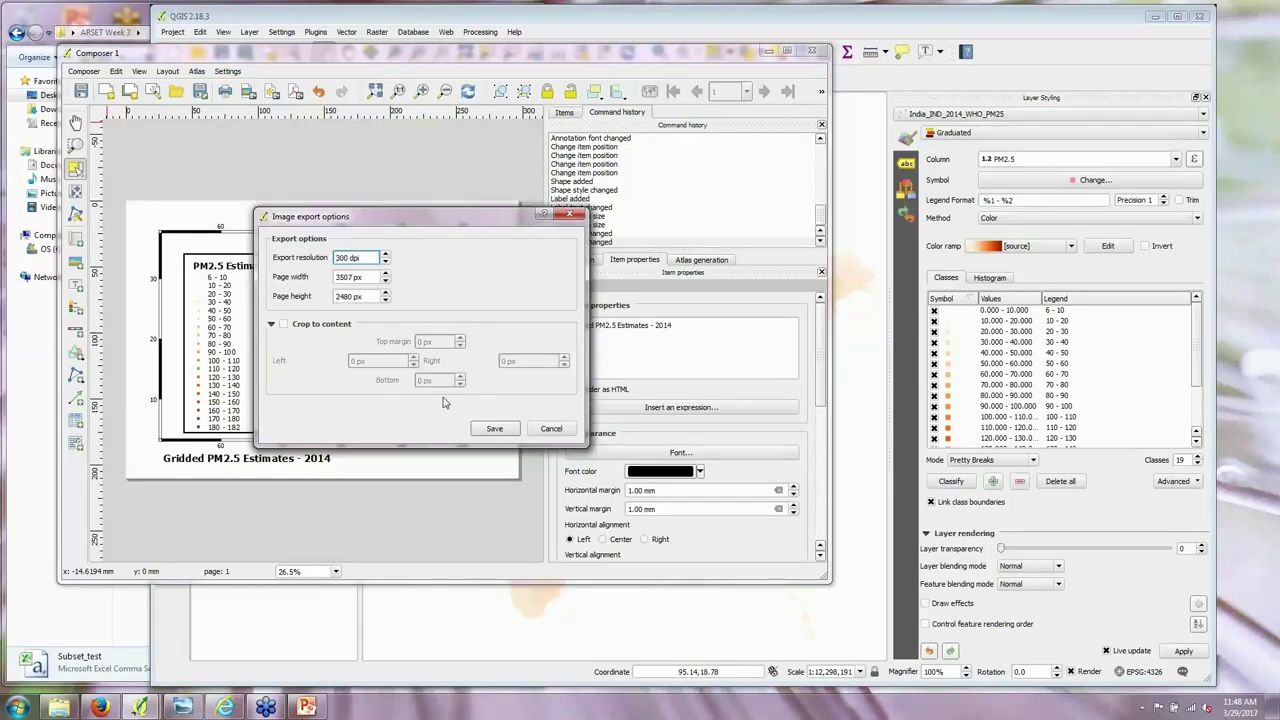
{"action": "left_click", "coordinate": [495, 428]}
Step: Switch to the ARSET Week 3 folder in Windows Explorer and open the exported example2 image to examine the finished map
{"action": "left_click", "coordinate": [59, 707]}
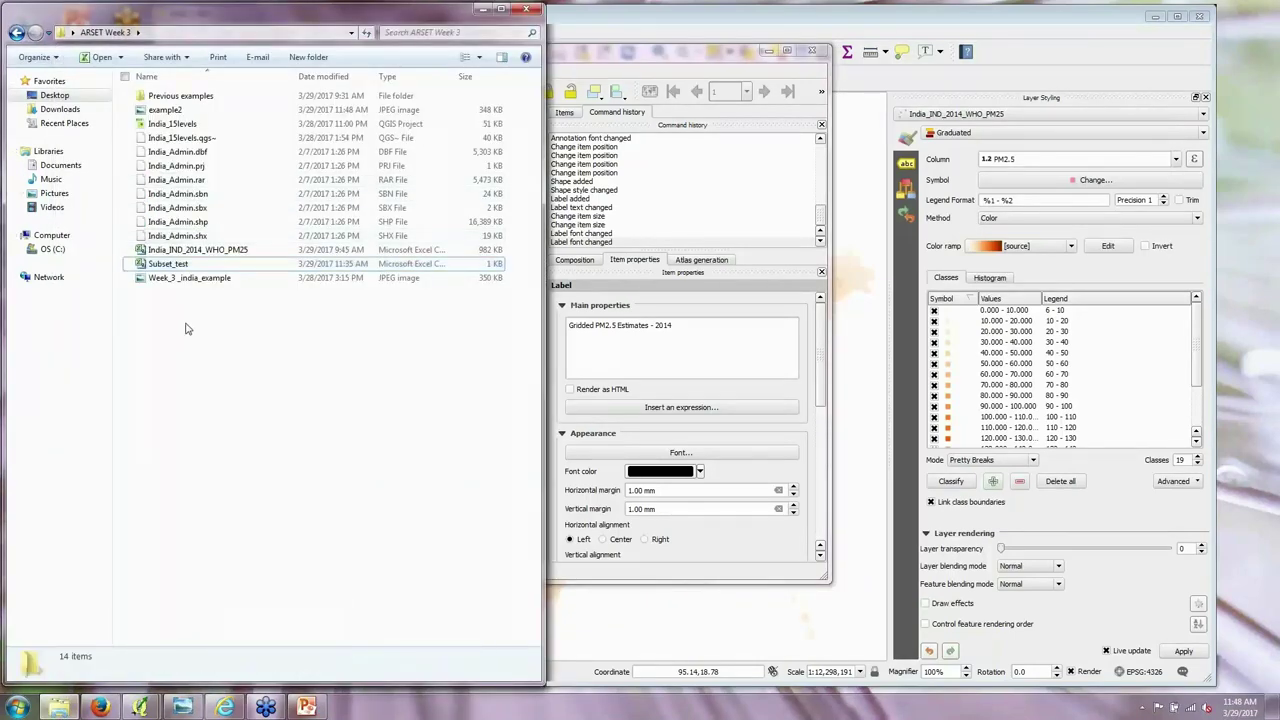
{"action": "double_click", "coordinate": [166, 110]}
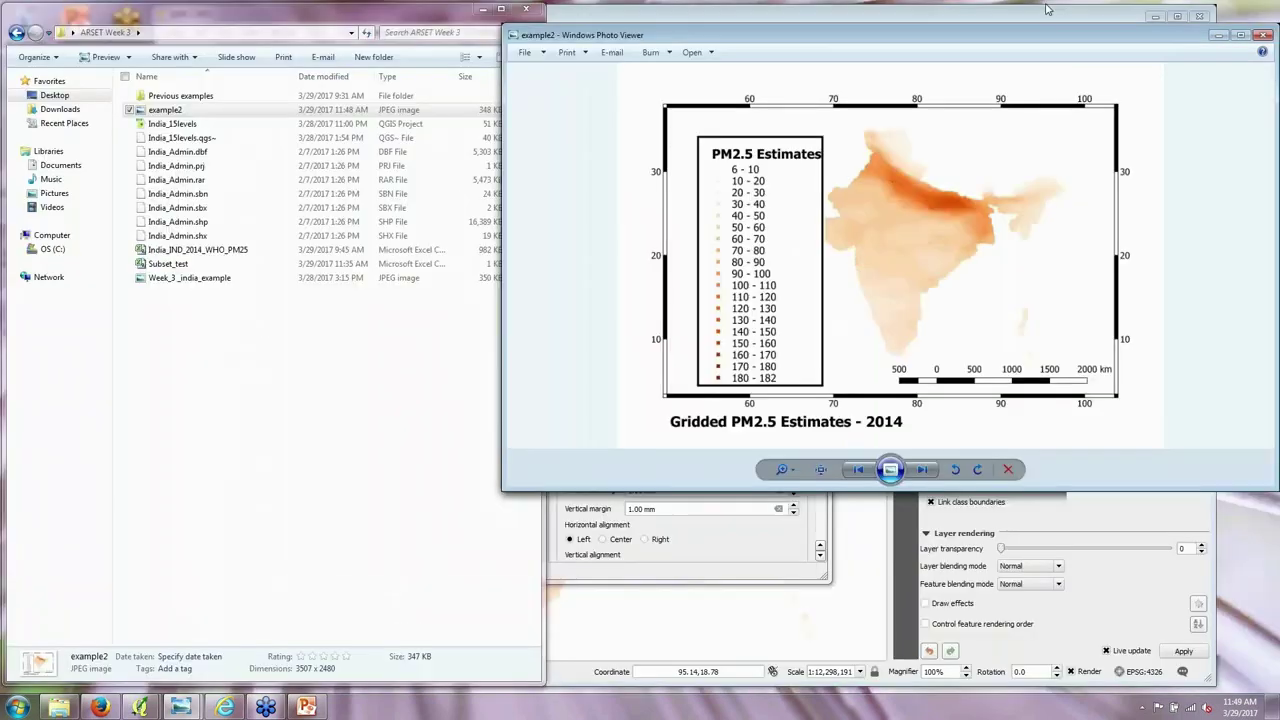
{"action": "double_click", "coordinate": [1046, 9]}
{"action": "left_click_drag", "start_coordinate": [655, 36], "coordinate": [327, 136]}
{"action": "left_click", "coordinate": [885, 133]}
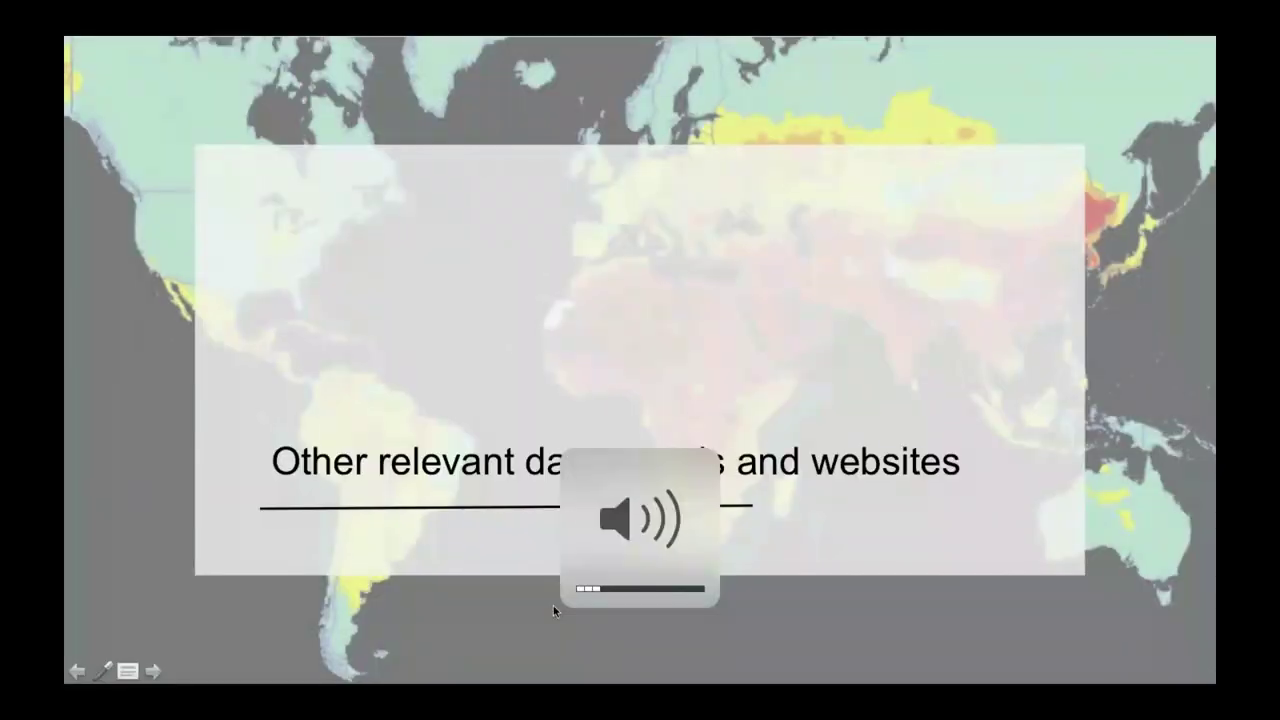
{"action": "key", "text": "XF86AudioRaiseVolume"}
{"action": "key", "text": "XF86AudioRaiseVolume"}
{"action": "key", "text": "XF86AudioRaiseVolume"}
{"action": "key", "text": "XF86AudioRaiseVolume"}
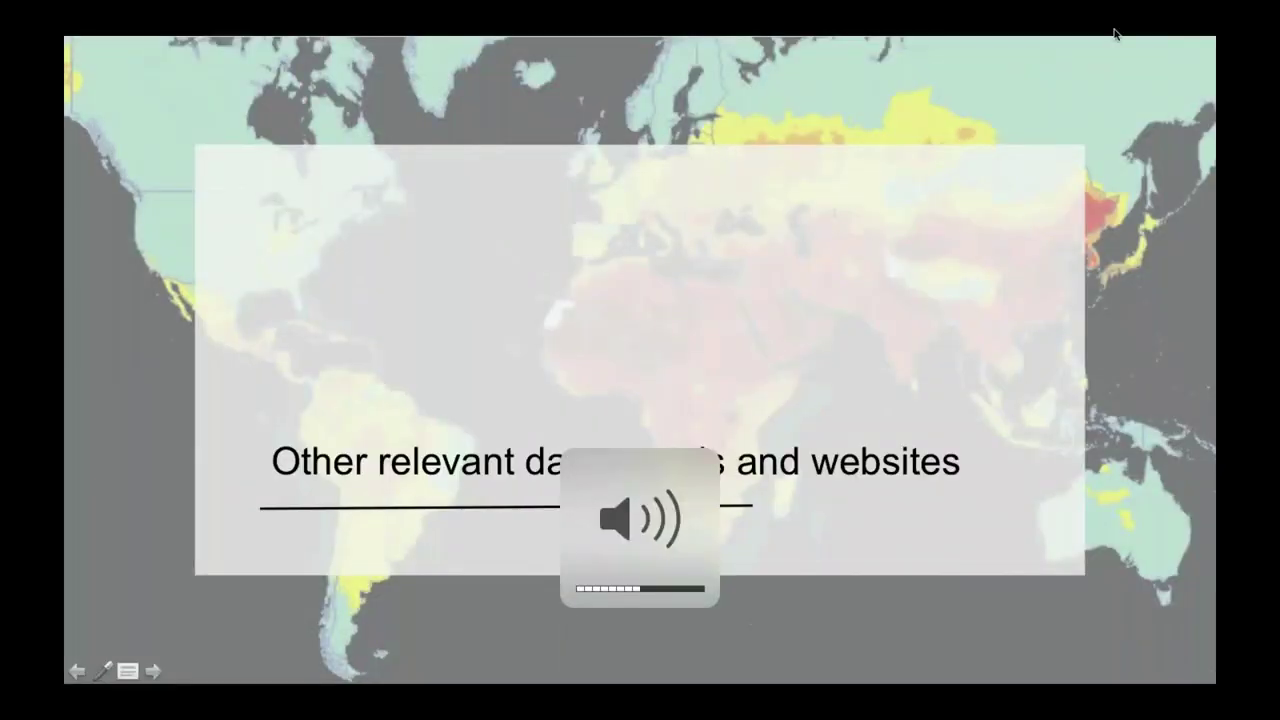